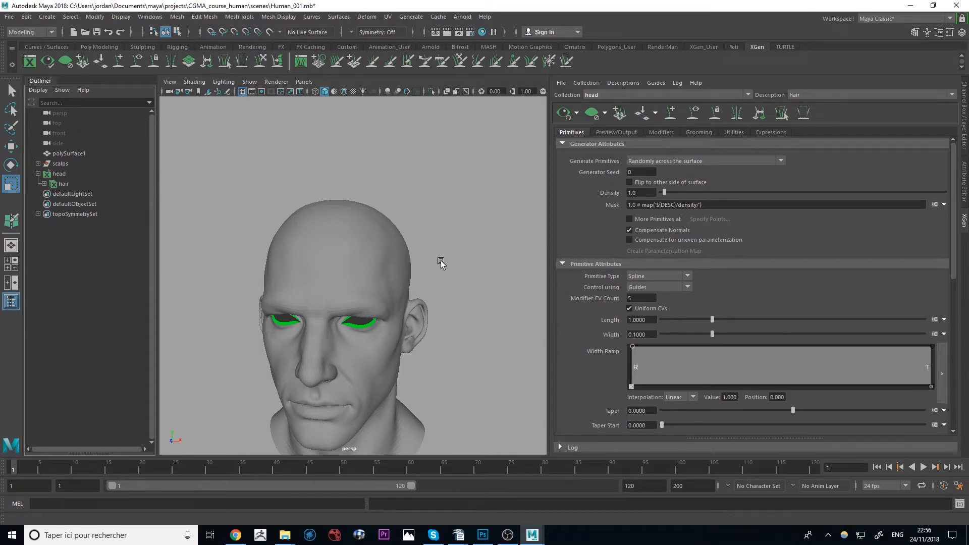
Check which collections and descriptions are available in the XGen editor, keeping head and hair as the active ones
click(628, 94)
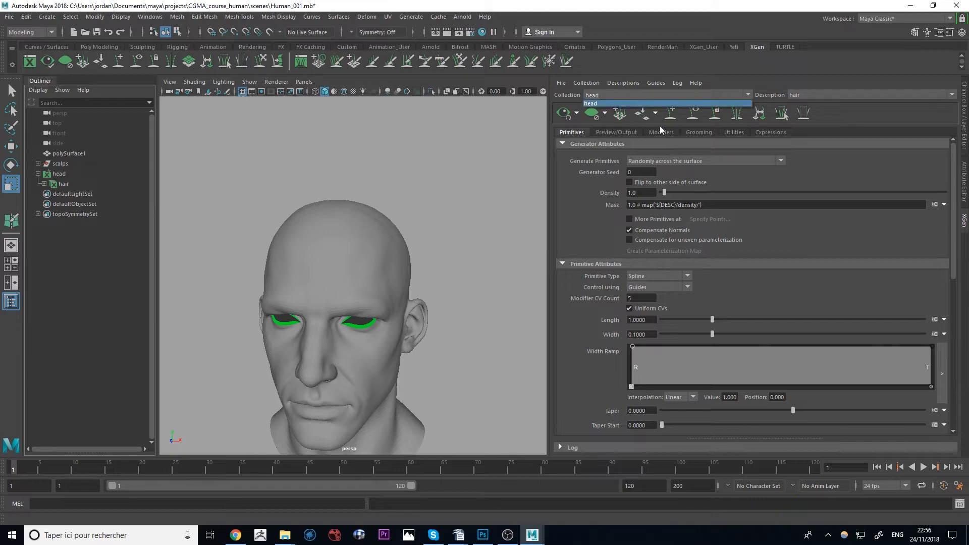
click(821, 97)
click(843, 103)
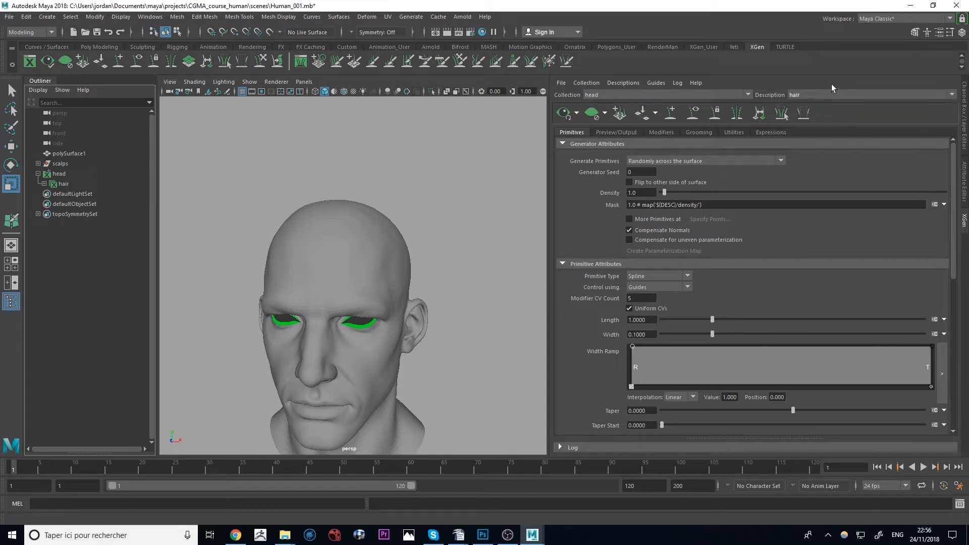
Review the import options for XGen collections and descriptions, and close the import dialog without importing anything
click(561, 83)
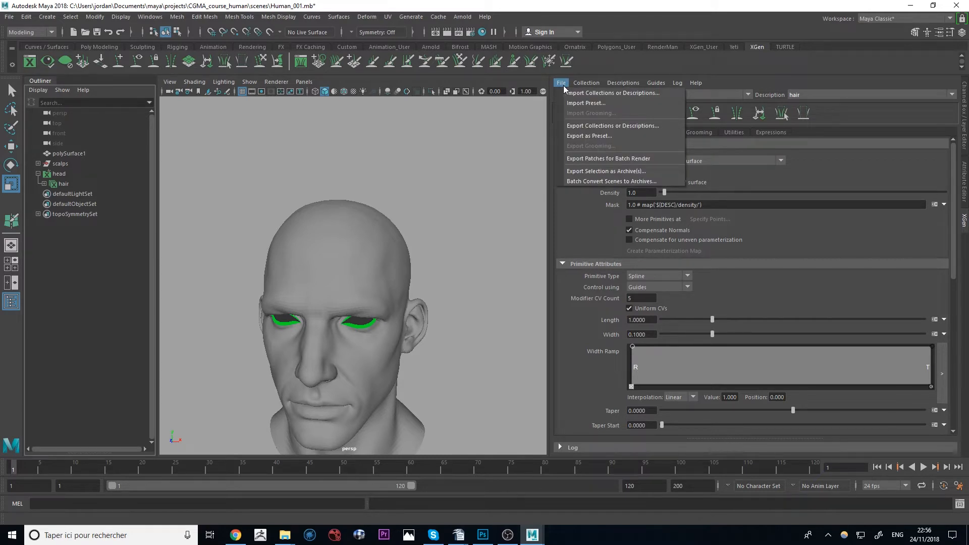
click(561, 82)
click(561, 83)
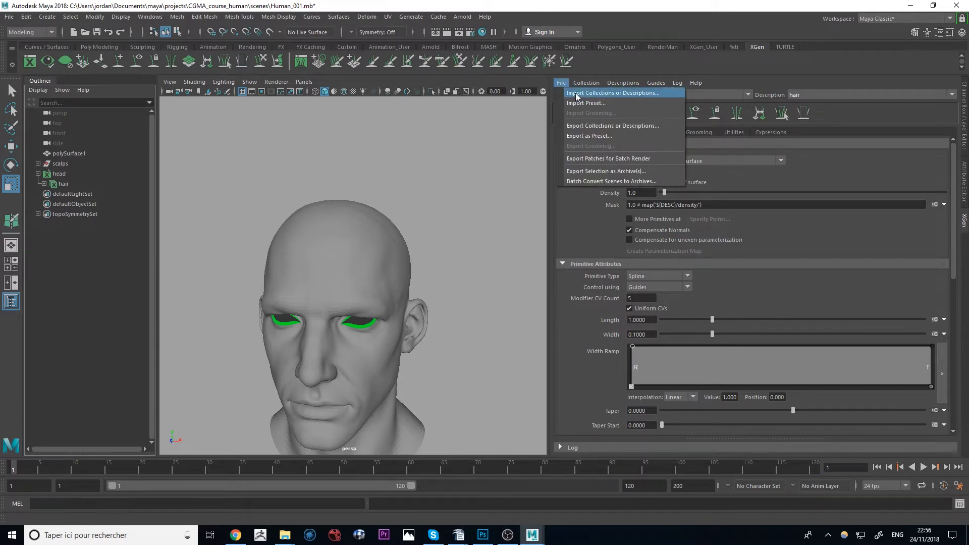
click(577, 95)
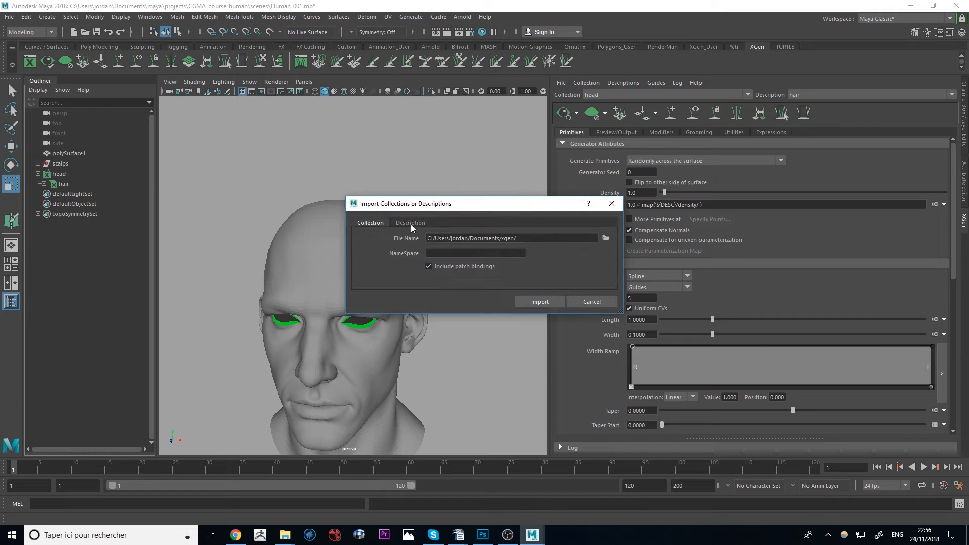
click(411, 223)
click(611, 203)
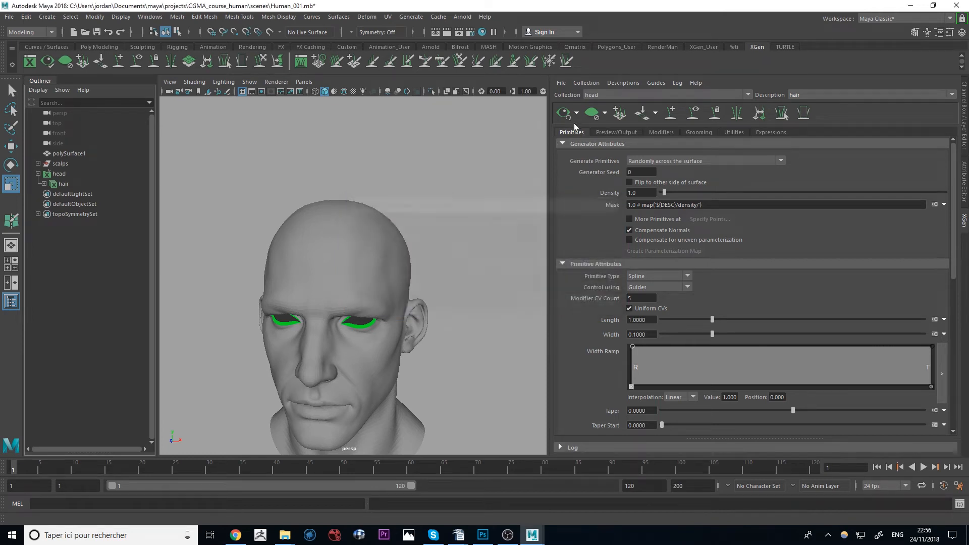
Examine the folder path where the head collection stores its XGen files, and cancel the path edit
click(561, 82)
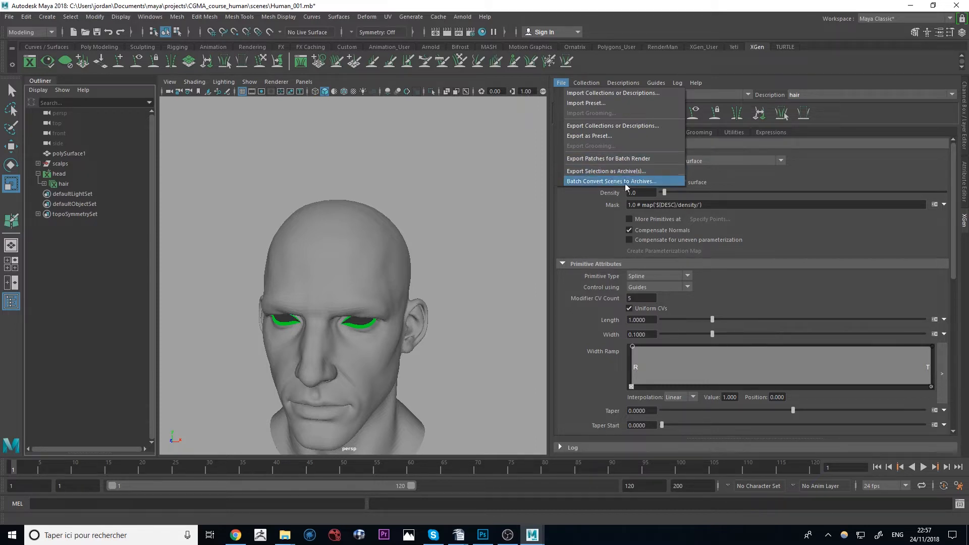
mouse_move(580, 84)
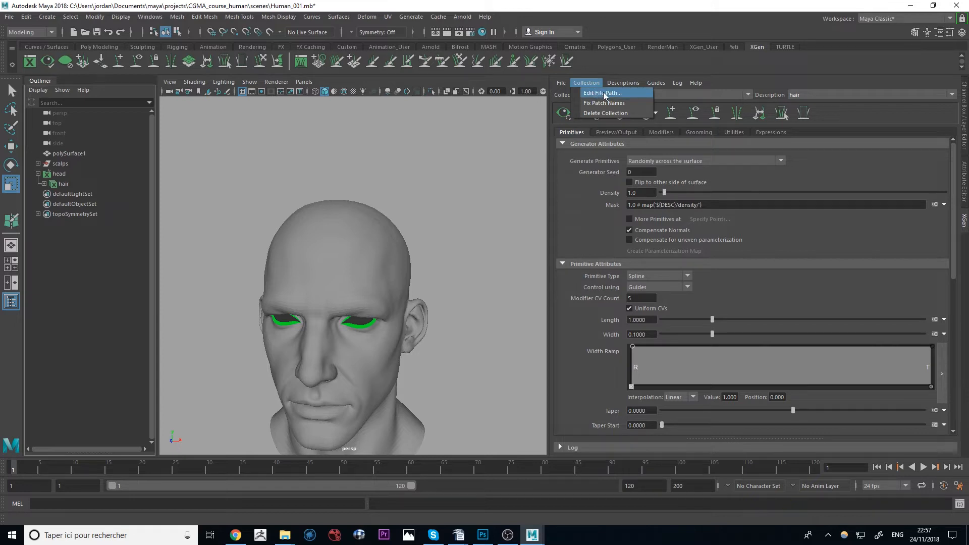
click(606, 95)
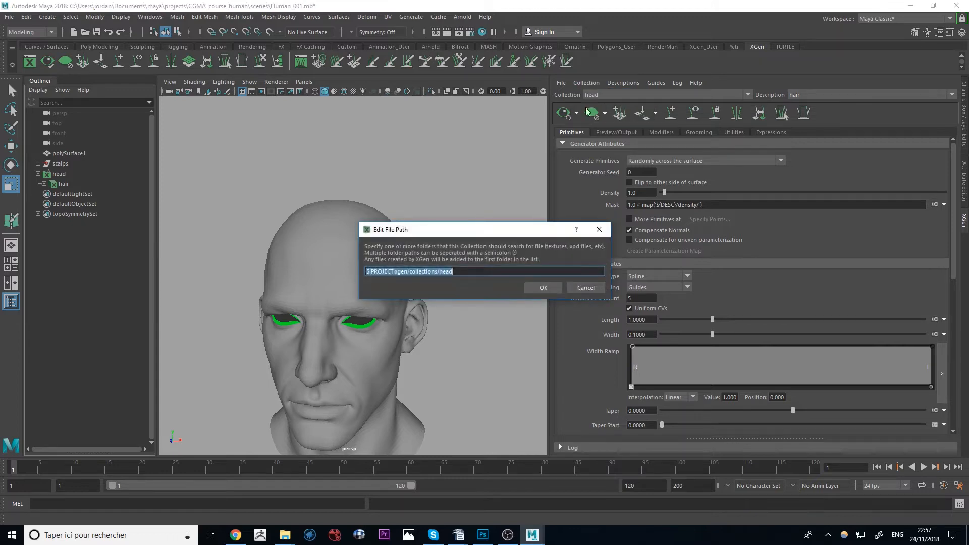
drag(448, 223, 299, 196)
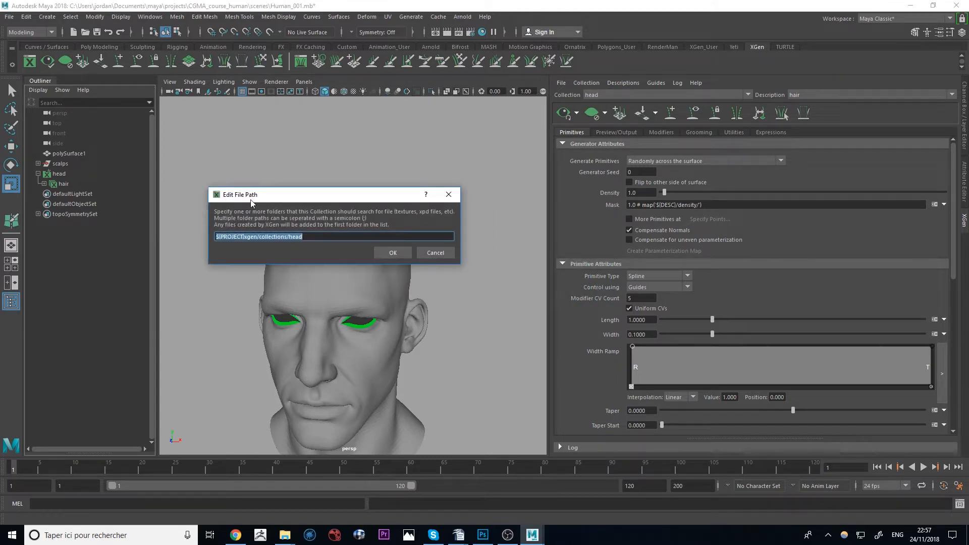
click(238, 237)
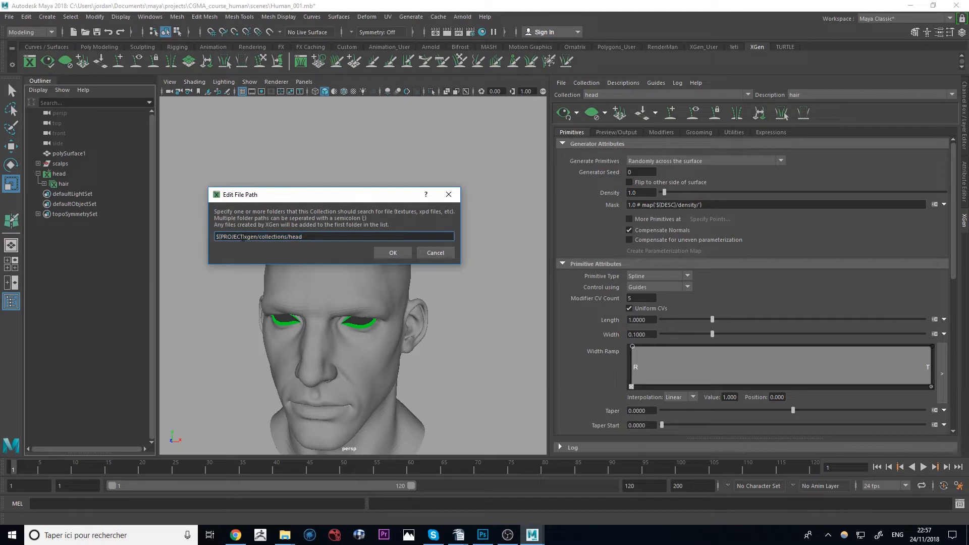
drag(244, 237, 208, 237)
click(246, 238)
drag(218, 236, 258, 238)
drag(321, 239, 210, 239)
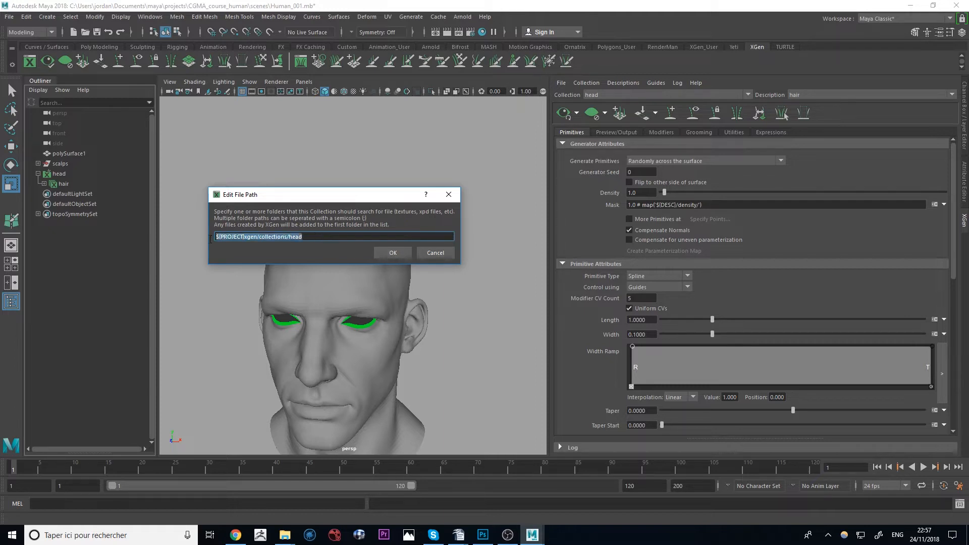
drag(313, 238, 216, 233)
drag(243, 237, 164, 217)
click(434, 252)
Recheck the head collection's file path, cancel the edit, and look over the available XGen description commands
click(590, 84)
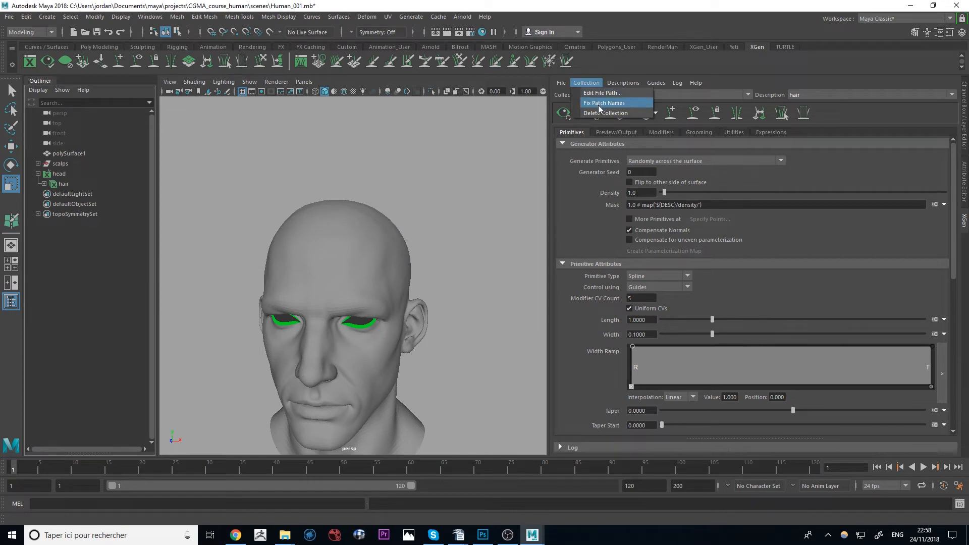
click(601, 93)
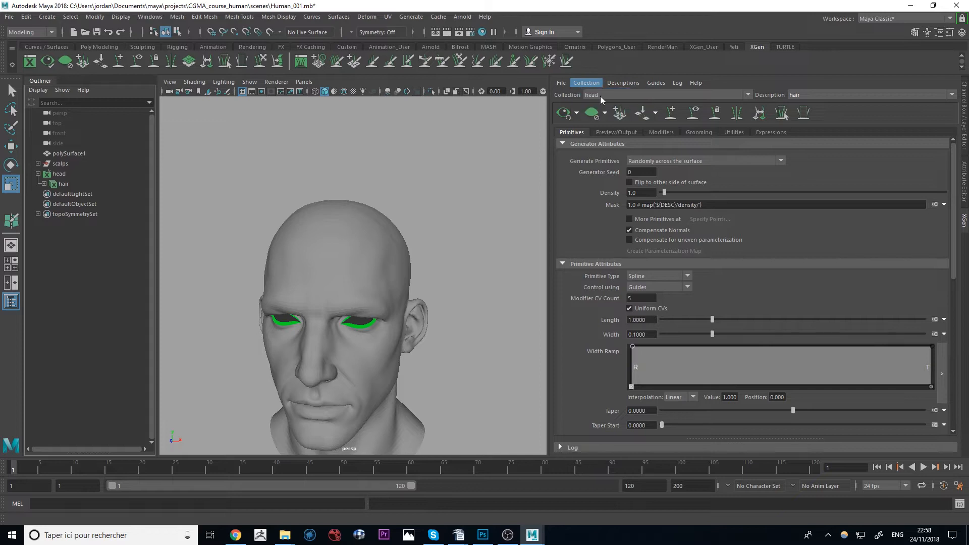
click(584, 287)
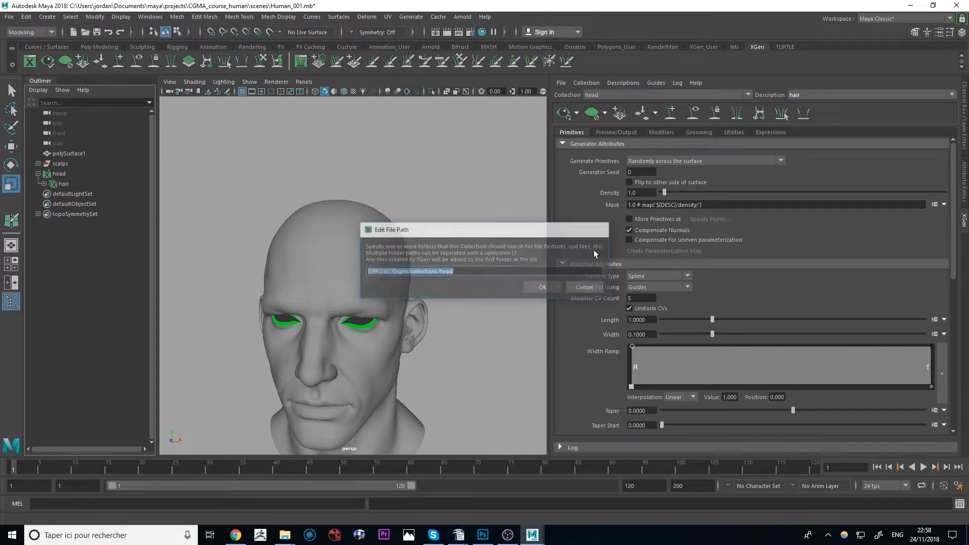
click(582, 84)
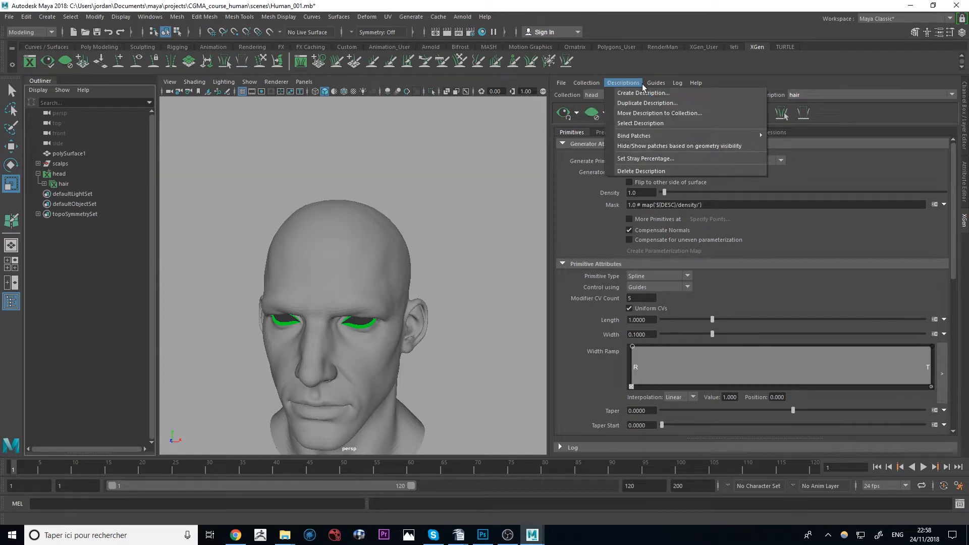
mouse_move(622, 86)
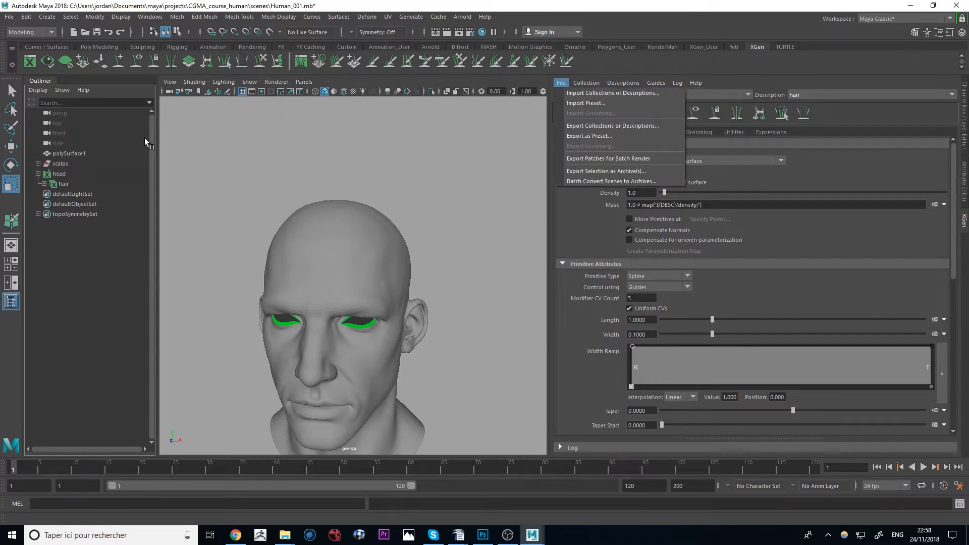
Inspect polySurface1 and the individual meshes inside the scalps group in turn, finishing with beardScalp selected
click(76, 154)
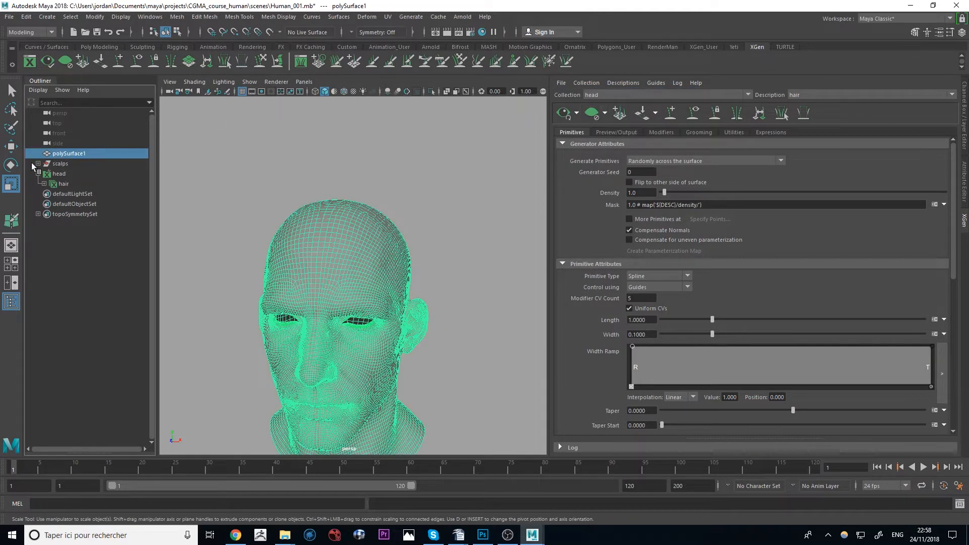
click(37, 163)
click(84, 174)
click(80, 184)
click(74, 194)
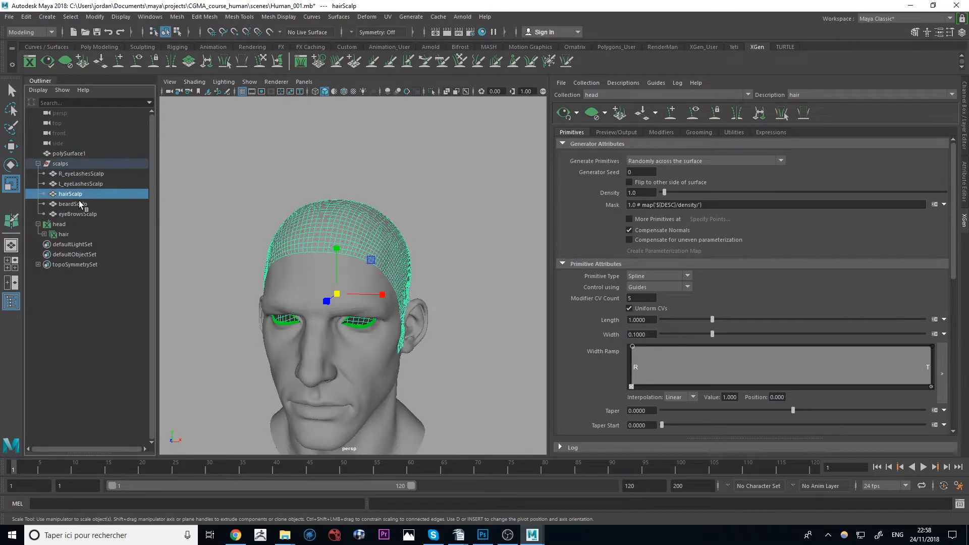
click(76, 204)
Review the settings for a new guide-controlled description on beardScalp, cancel its creation, and look over the patch-binding options
click(625, 83)
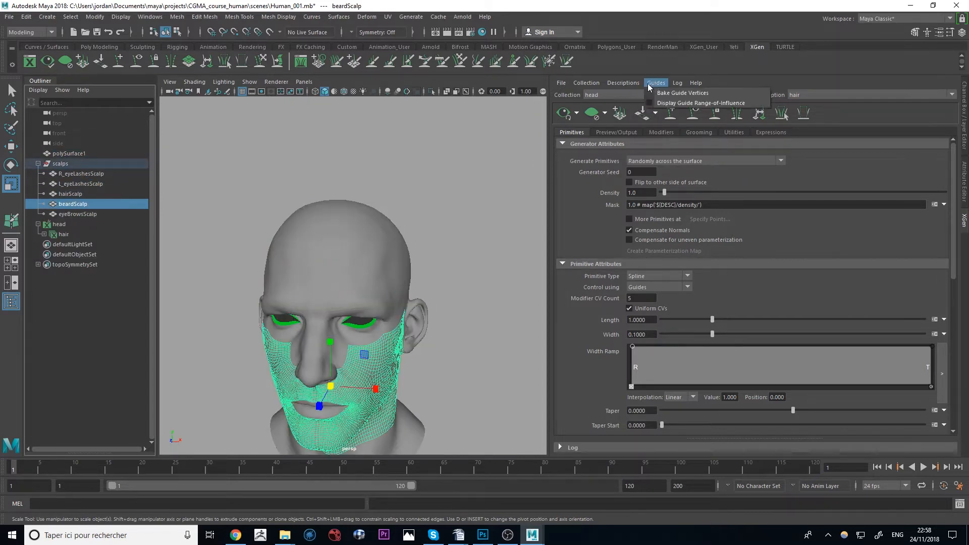
click(643, 93)
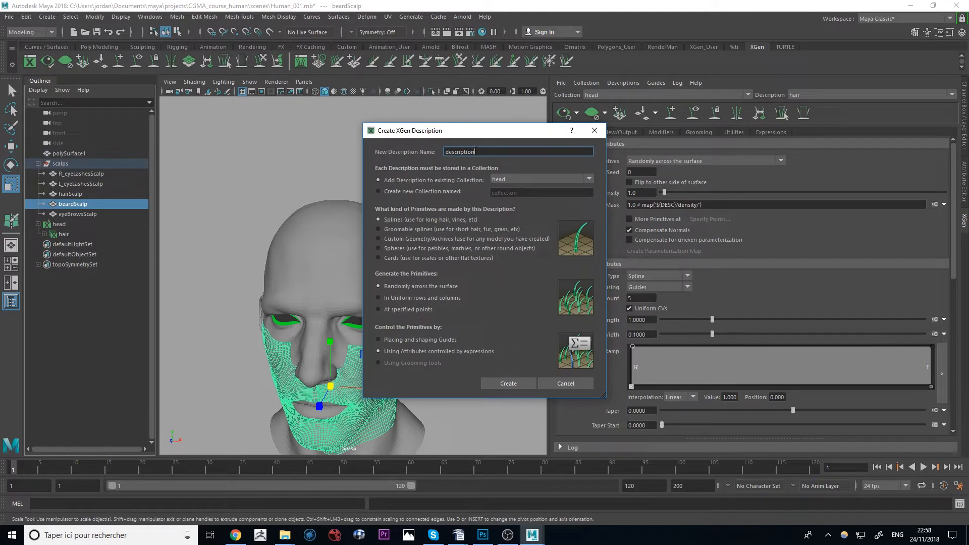
click(415, 339)
click(566, 384)
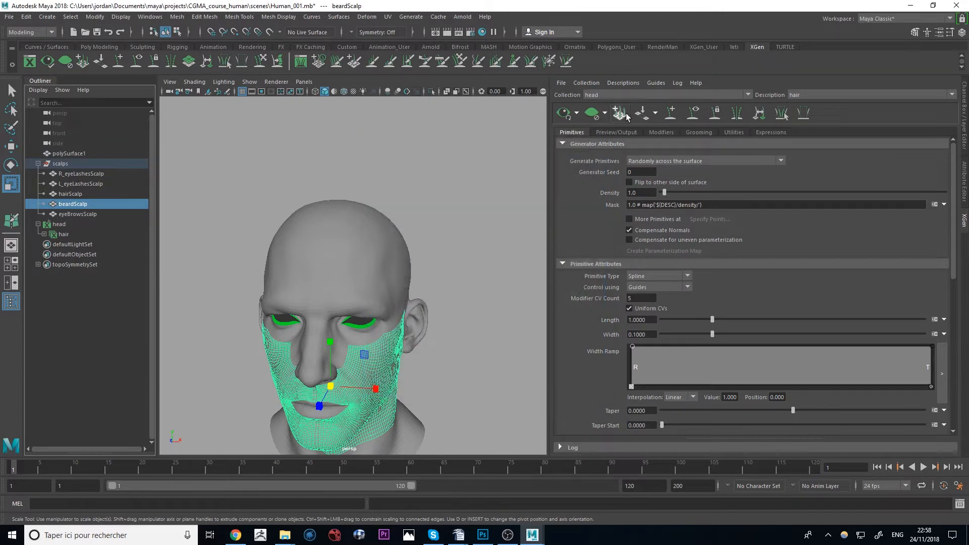
click(624, 84)
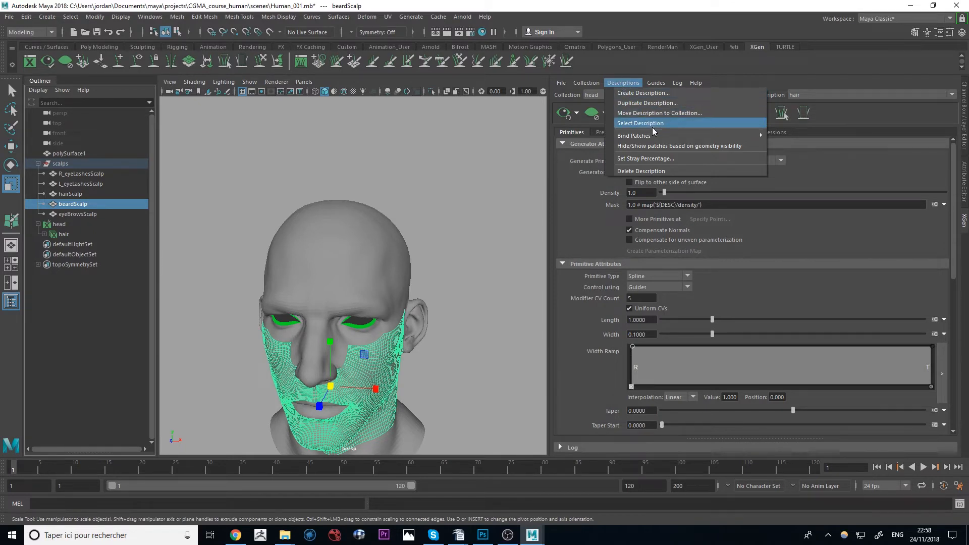
mouse_move(656, 137)
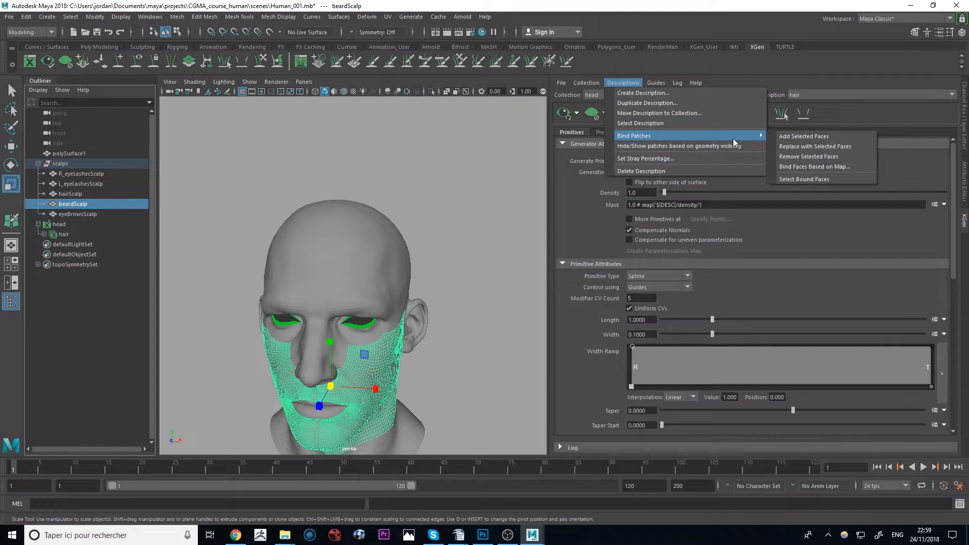
Frame the hairScalp mesh up close and hide the polySurface1 head mesh
click(83, 197)
key(f)
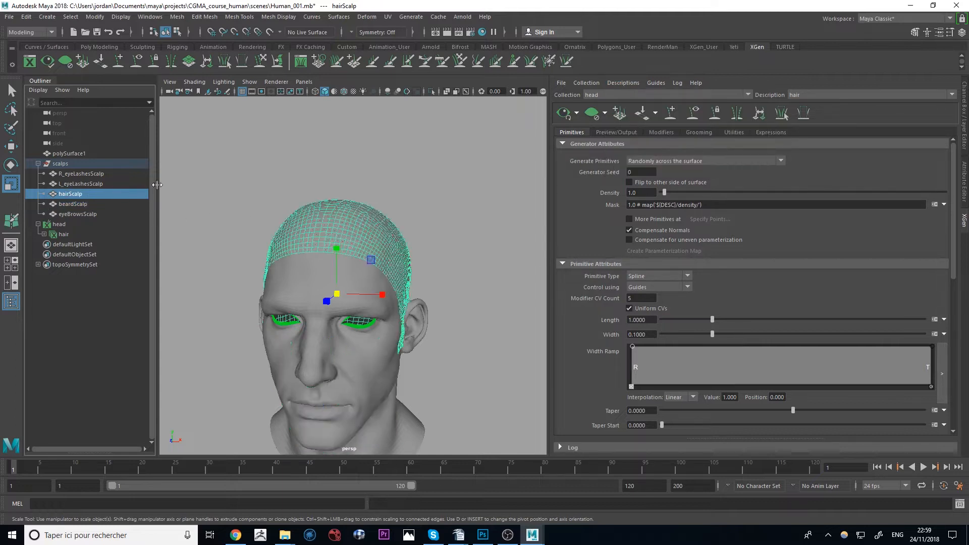
alt+middle_drag(379, 251, 345, 285)
alt+right_drag(335, 285, 372, 304)
alt+right_drag(356, 251, 367, 254)
click(81, 153)
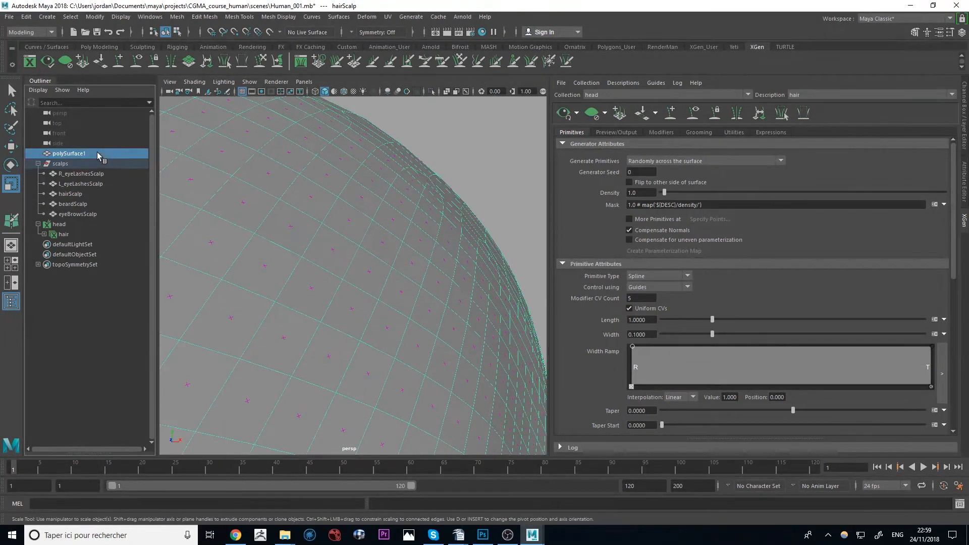
key(h)
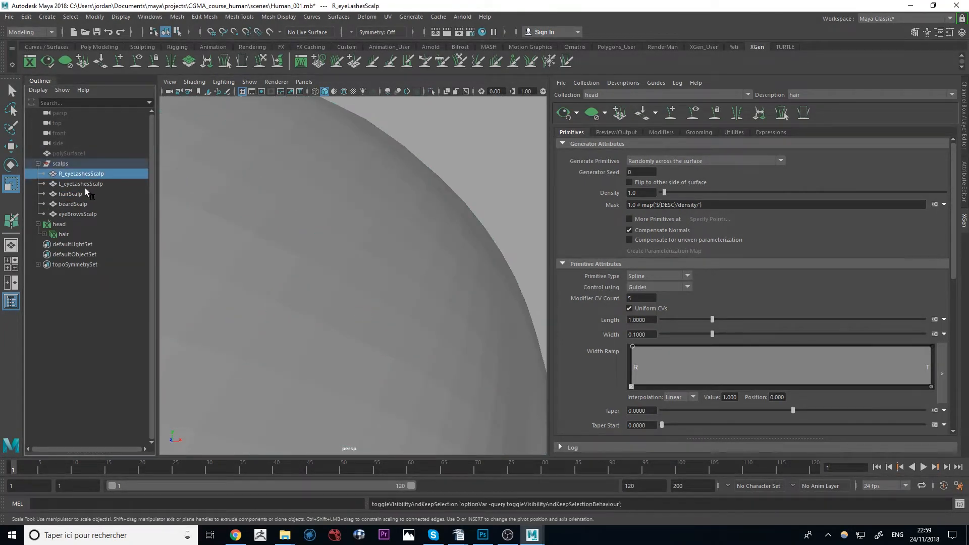
Select hairScalp and examine the XGen patch markers on its individual faces up close
click(81, 193)
alt+right_drag(307, 199, 320, 222)
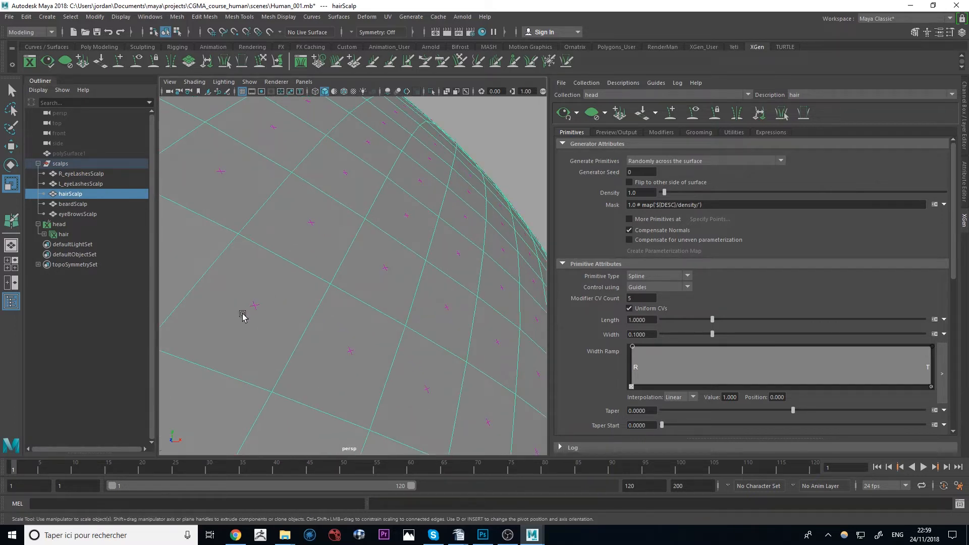
alt+right_drag(314, 335, 356, 379)
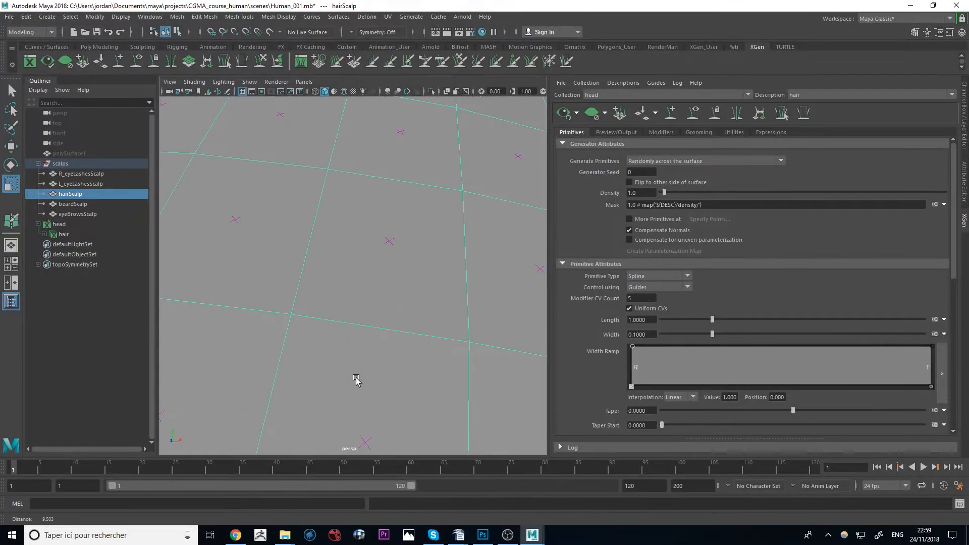
alt+drag(356, 379, 343, 330)
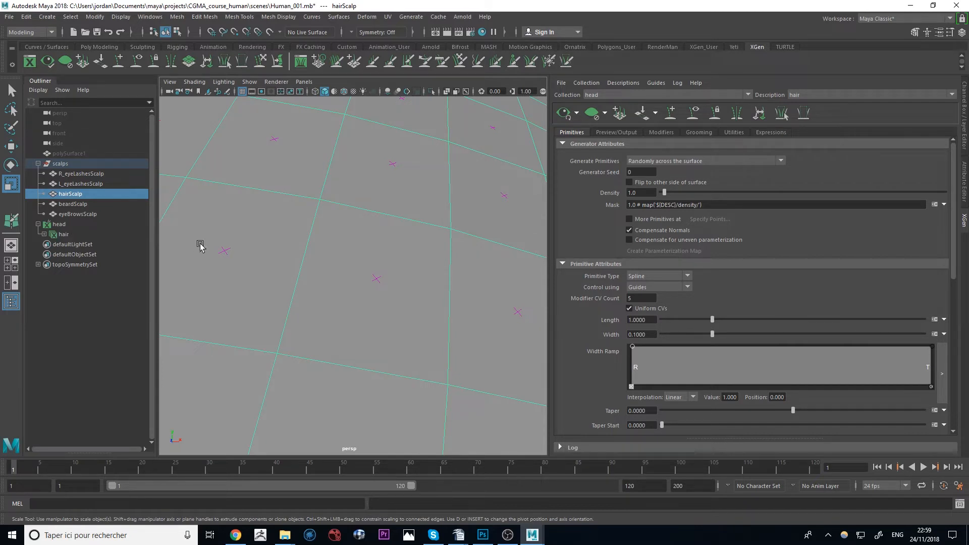
Select the hair description under the head collection and inspect its bound patches across the scalp from several angles
click(86, 233)
alt+right_drag(290, 242, 213, 237)
alt+right_drag(304, 260, 341, 277)
key(alt+Tab)
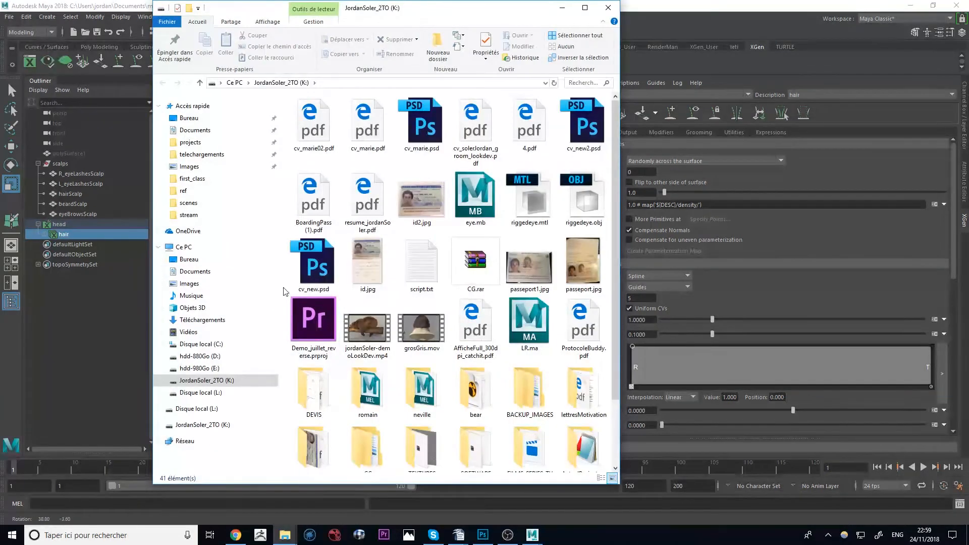
click(563, 8)
alt+drag(397, 257, 379, 257)
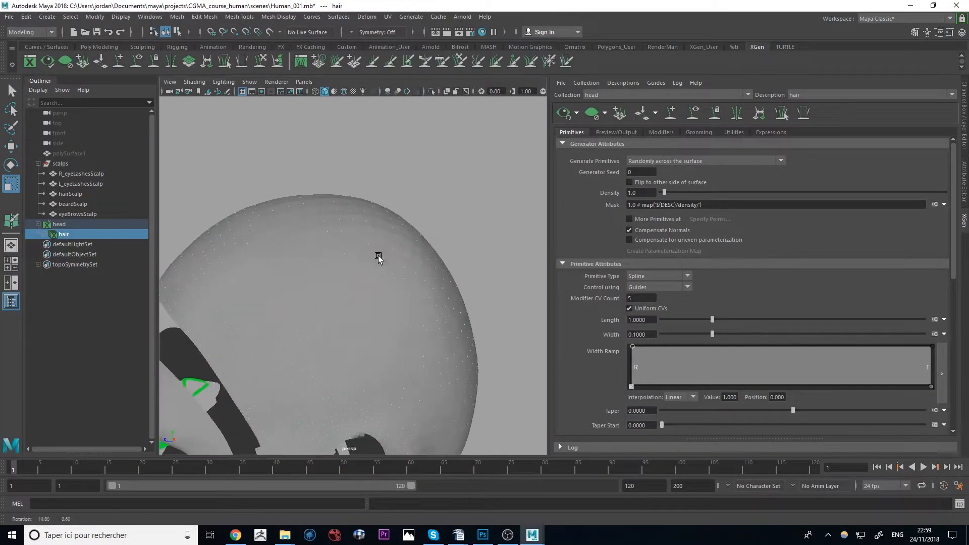
alt+right_drag(379, 256, 426, 308)
alt+drag(303, 281, 391, 294)
alt+right_drag(383, 287, 244, 240)
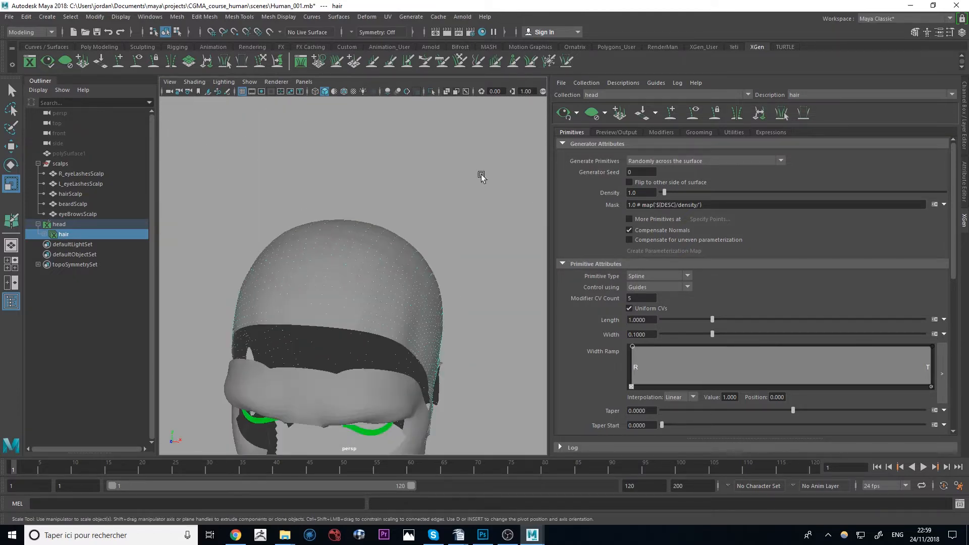
alt+right_drag(481, 177, 447, 257)
Select the hairScalp mesh and look over the hair description's patch-binding options, including replacing, removing and selecting bound faces
click(447, 257)
click(622, 82)
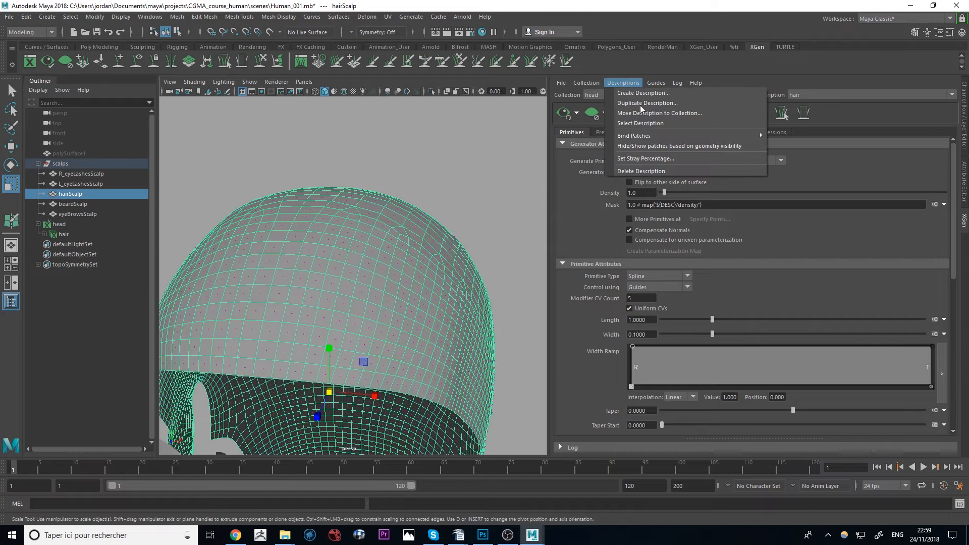
mouse_move(649, 136)
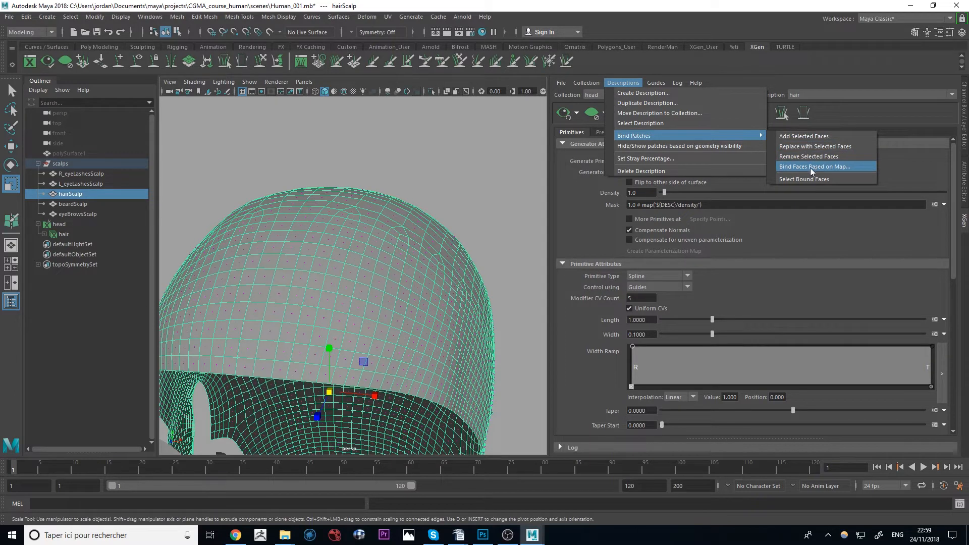
click(819, 179)
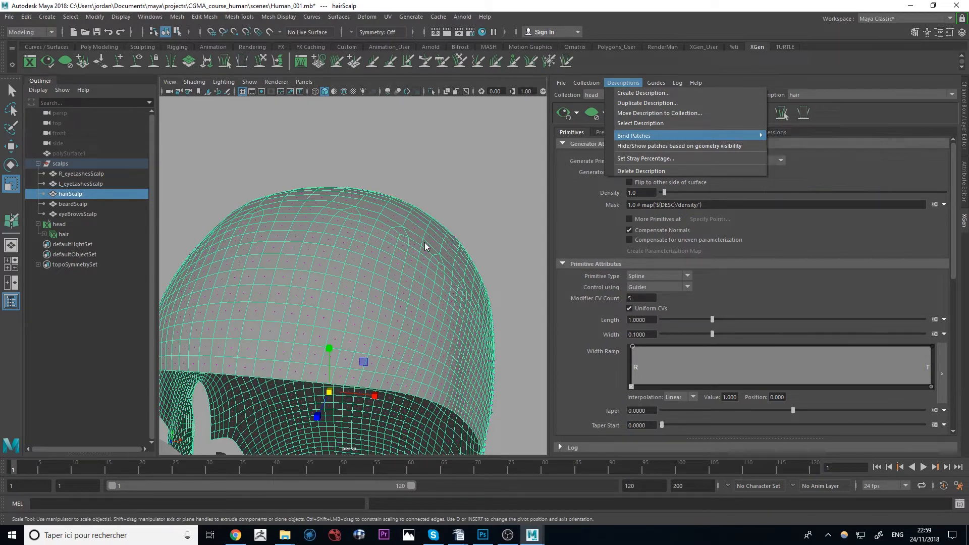
Select a large group of hairScalp faces at the crown and remove them from the hair description's bound patches
right_drag(354, 217, 343, 168)
drag(343, 168, 449, 239)
alt+drag(449, 238, 413, 231)
alt+right_drag(413, 230, 443, 295)
alt+middle_drag(438, 265, 448, 304)
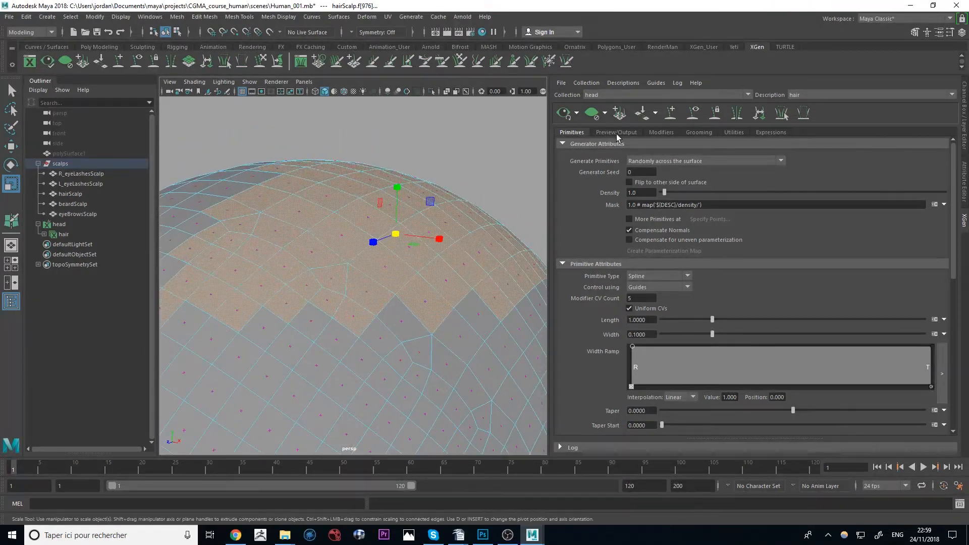
click(624, 82)
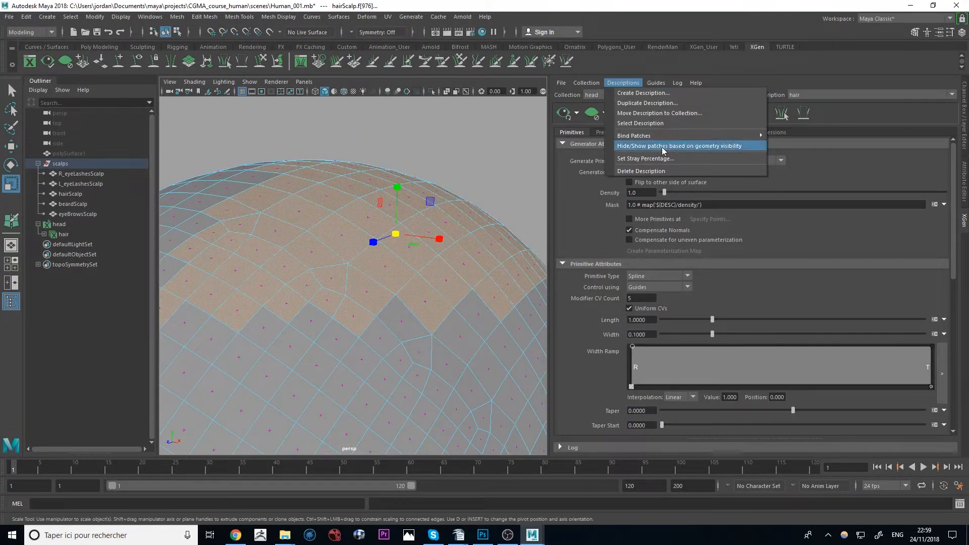
mouse_move(662, 135)
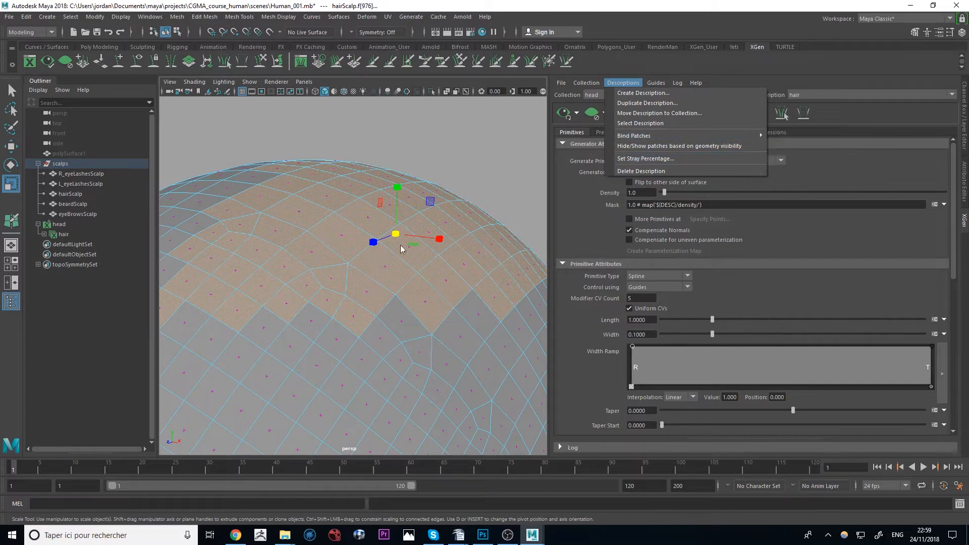
mouse_move(698, 138)
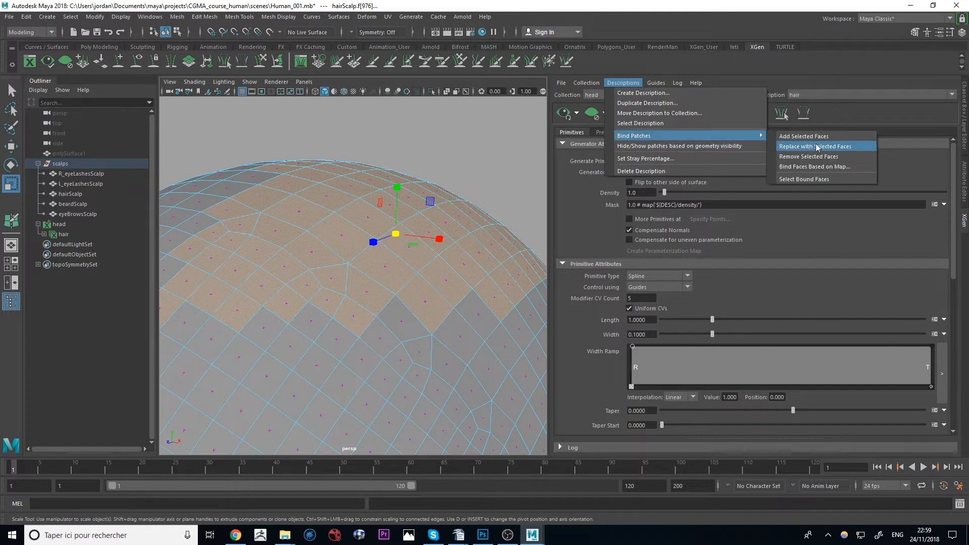
click(826, 157)
click(470, 165)
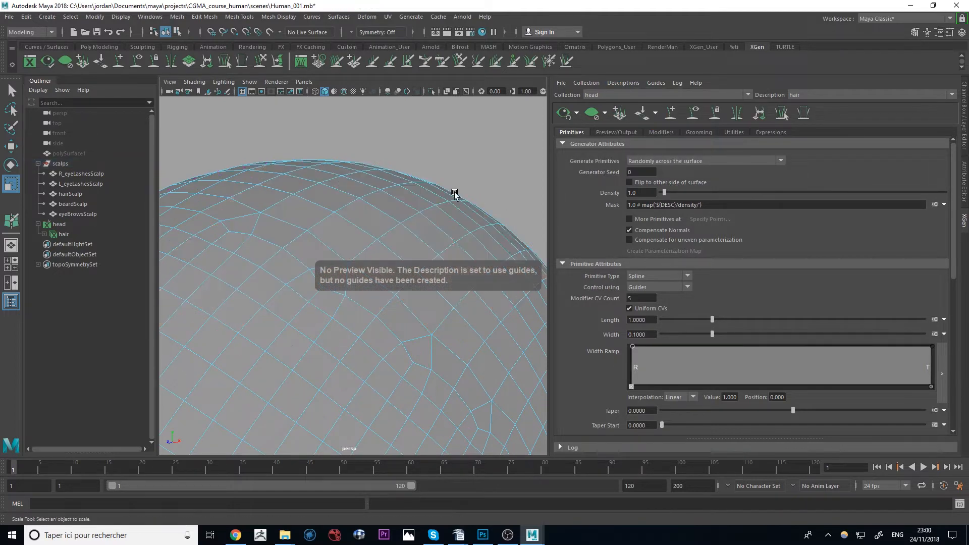
Select the hair description and inspect its bound patches around the crown from several angles
alt+middle_drag(389, 240, 438, 218)
click(88, 232)
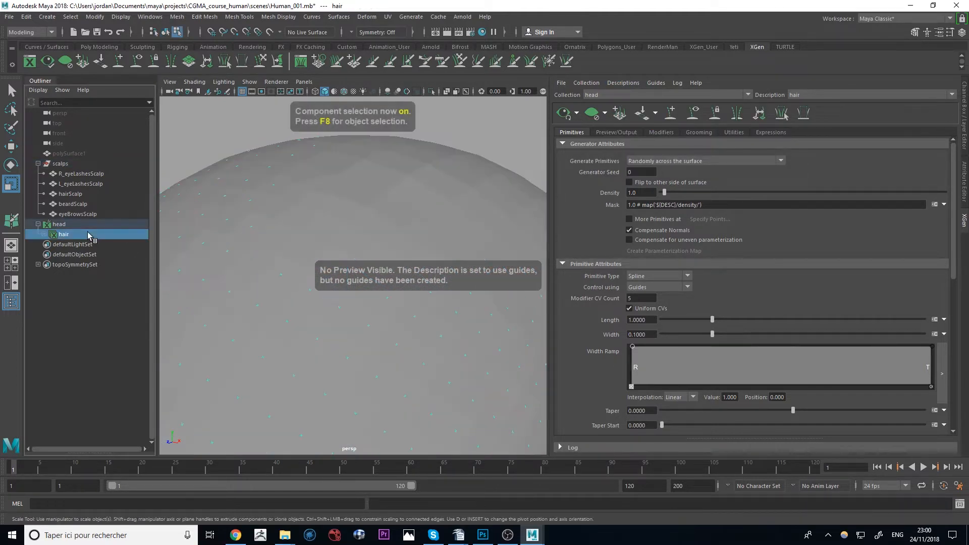
alt+right_drag(393, 229, 369, 214)
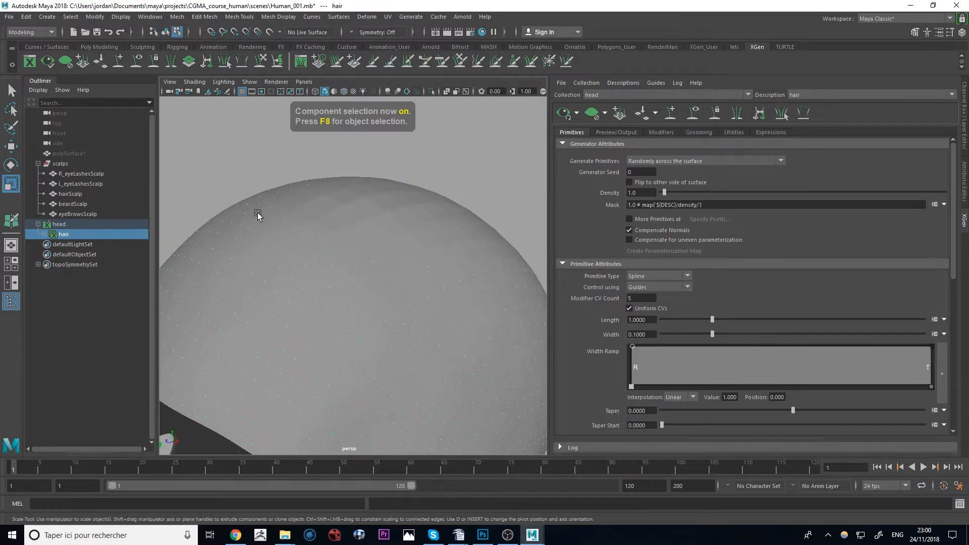
alt+drag(405, 243, 435, 227)
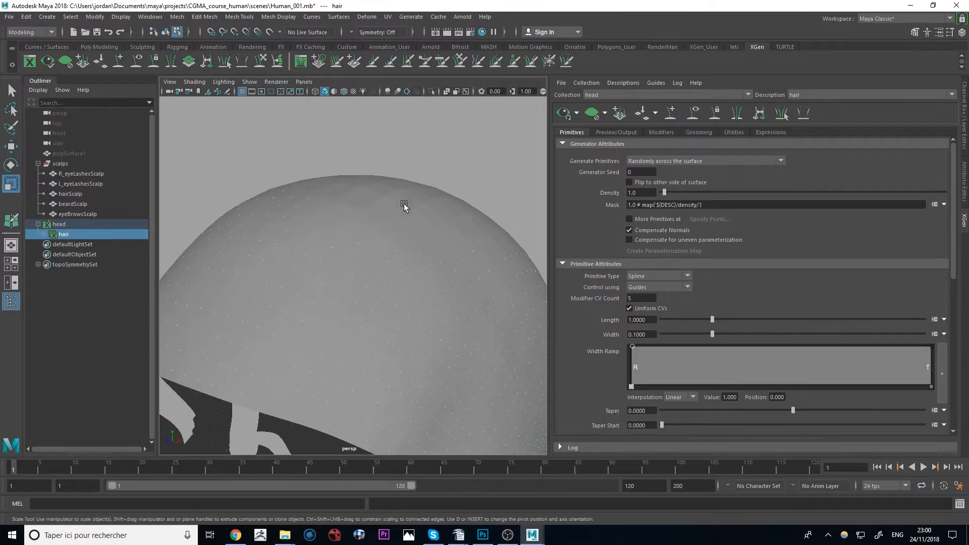
Select all faces of hairScalp and add them to the hair description's bound patches
right_drag(364, 212, 253, 164)
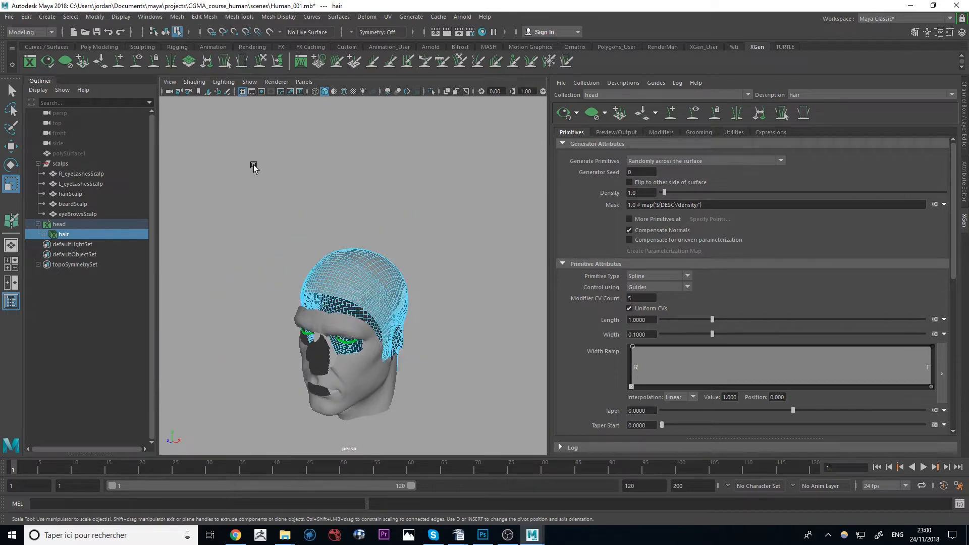
drag(253, 164, 497, 442)
click(624, 82)
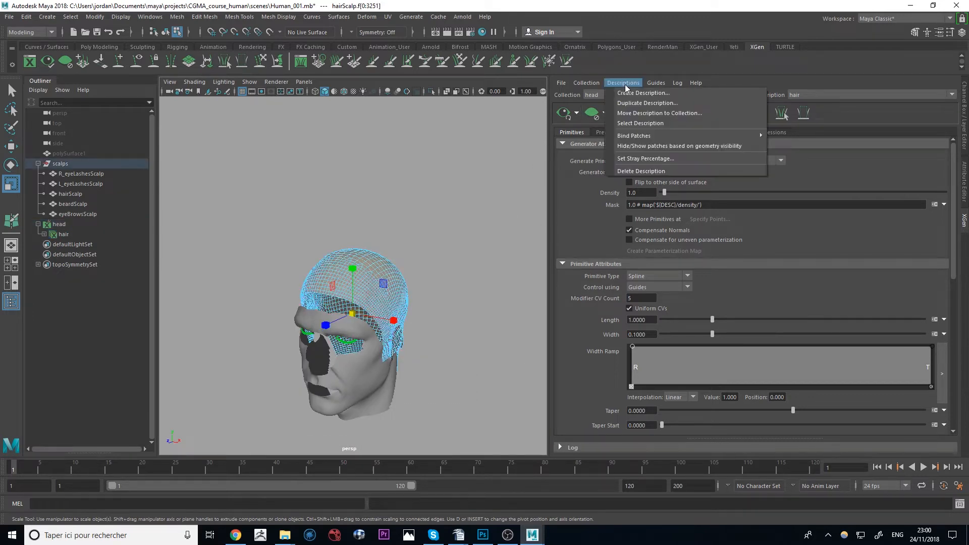
mouse_move(737, 136)
click(803, 137)
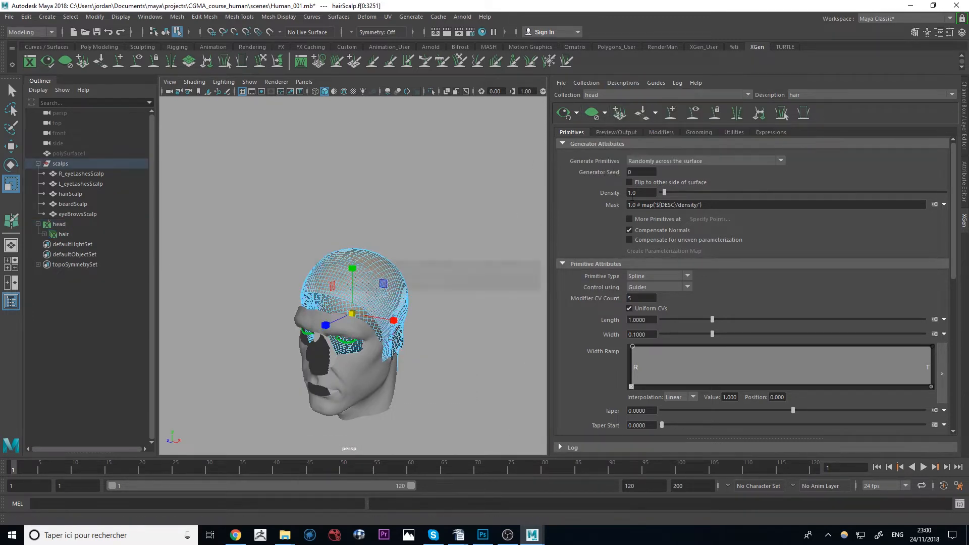
Return to object selection on hairScalp, examine the patch markers over the crown, and recheck the patch-binding options
scroll(431, 231, up, 5)
scroll(432, 227, up, 3)
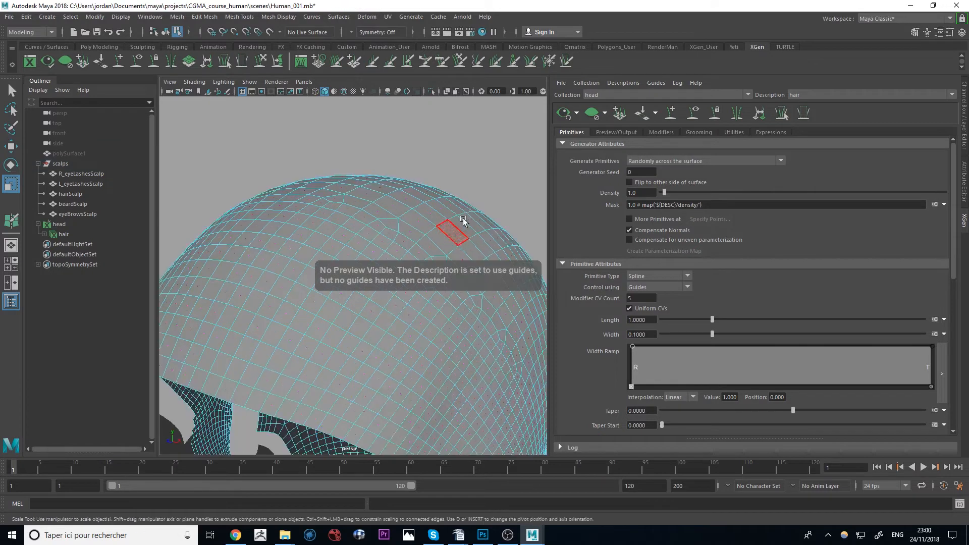
key(F8)
scroll(444, 250, up, 3)
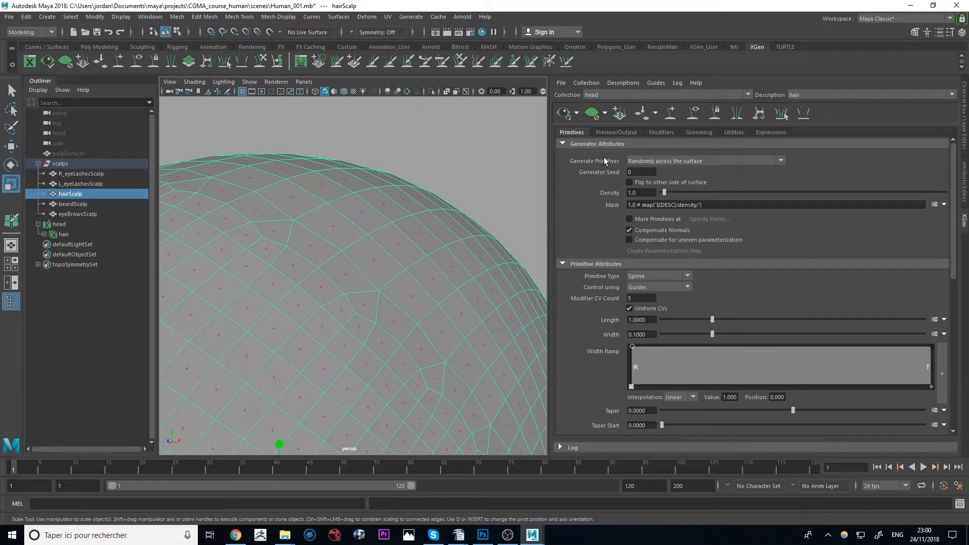
click(623, 82)
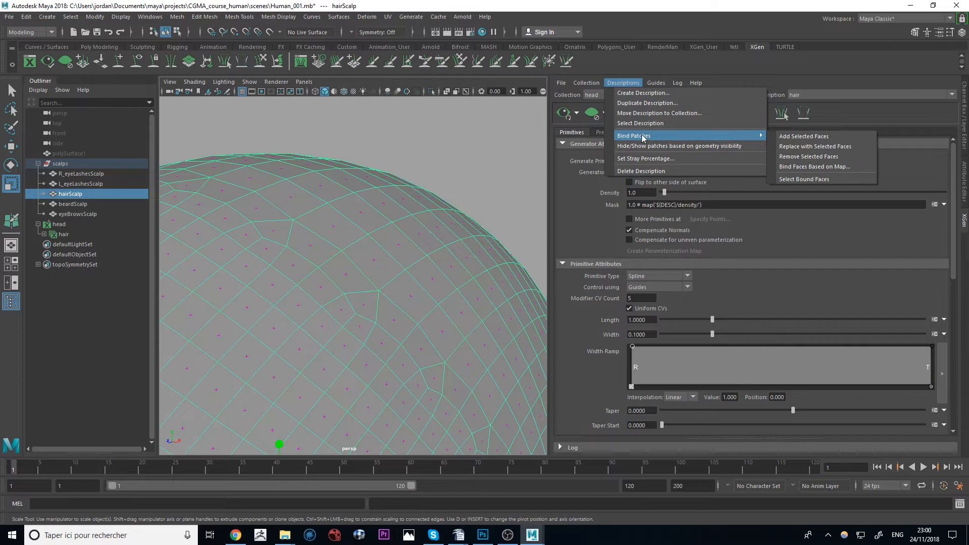
click(423, 174)
scroll(421, 173, down, 5)
click(334, 271)
scroll(266, 227, up, 4)
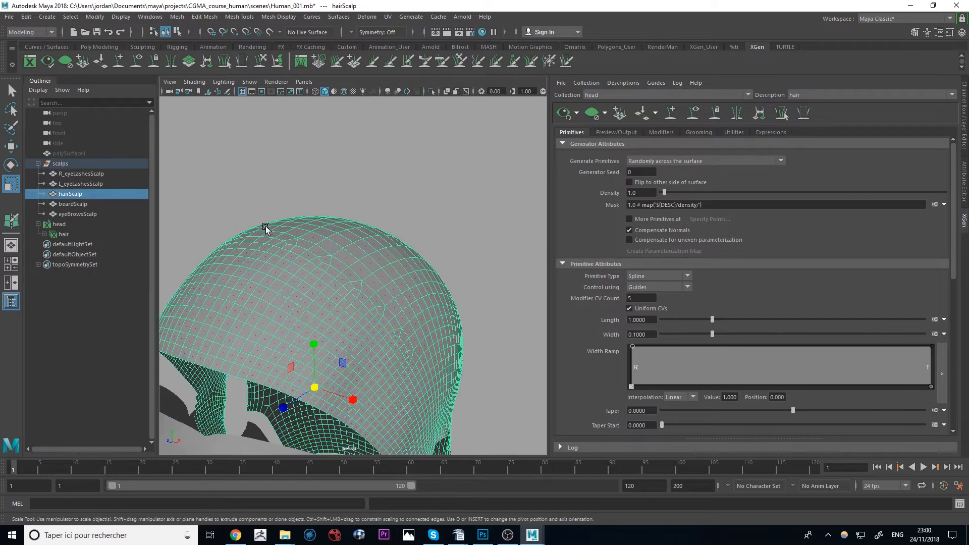
Look over the XGen guide commands, the description commands including the stray percentage, and the log commands
click(648, 83)
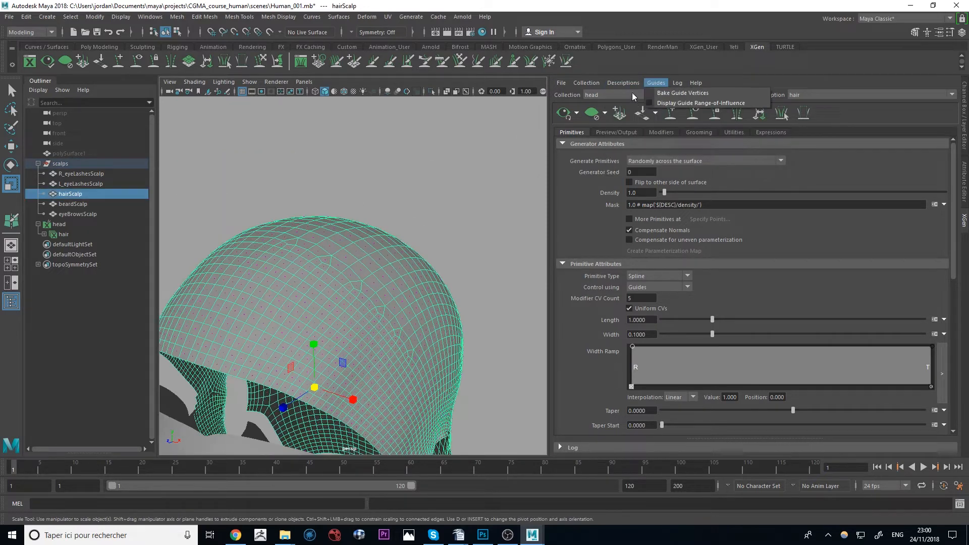
mouse_move(628, 84)
mouse_move(667, 135)
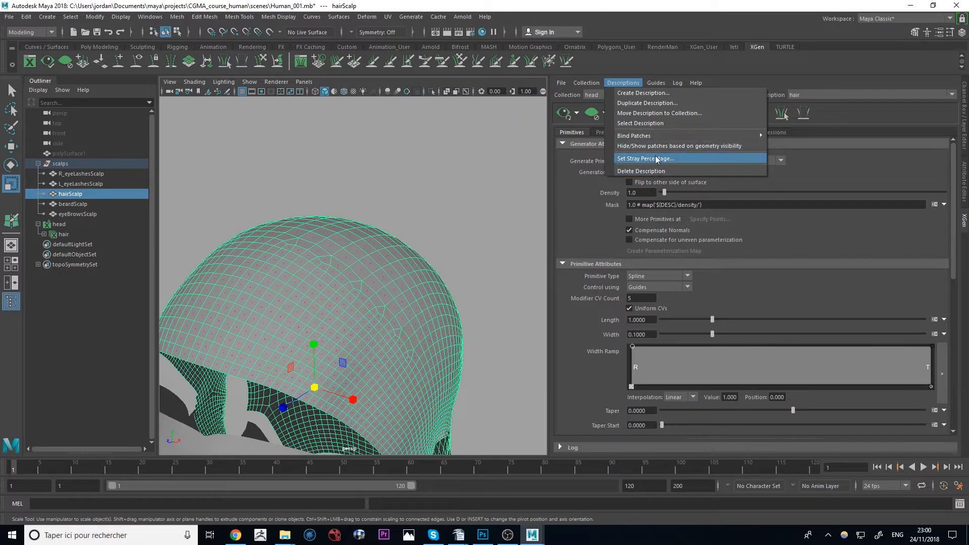
mouse_move(663, 81)
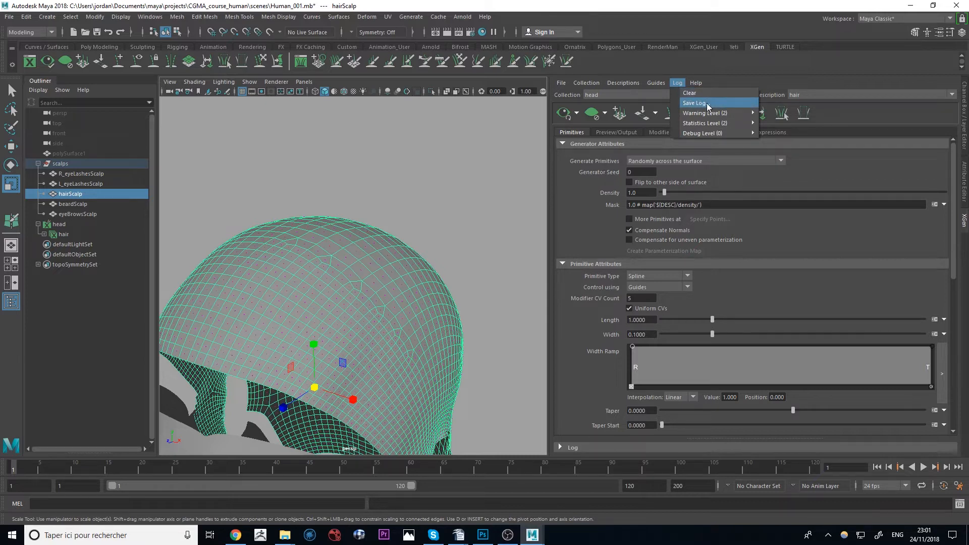
Expand and enlarge the XGen log, and read through its recent entries for hairScalp
click(568, 446)
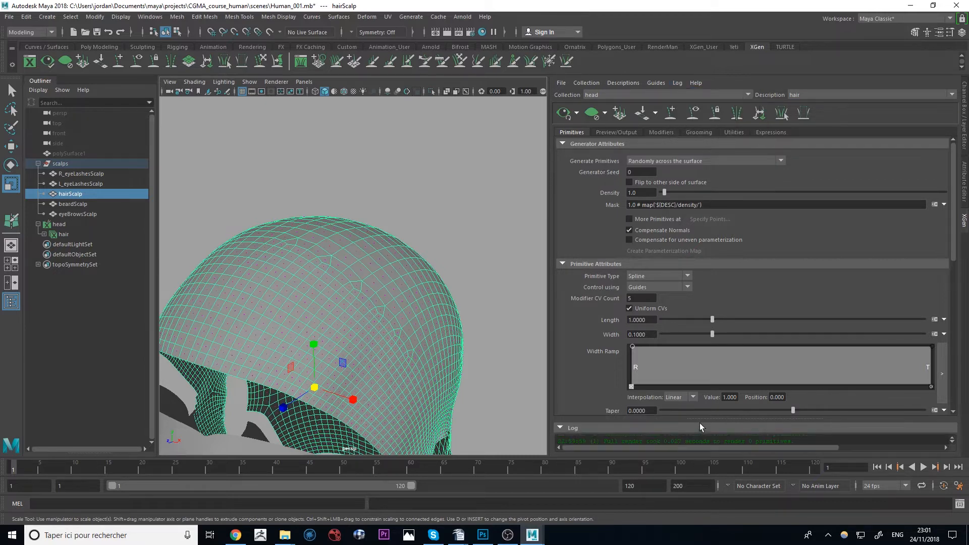
drag(700, 423, 678, 292)
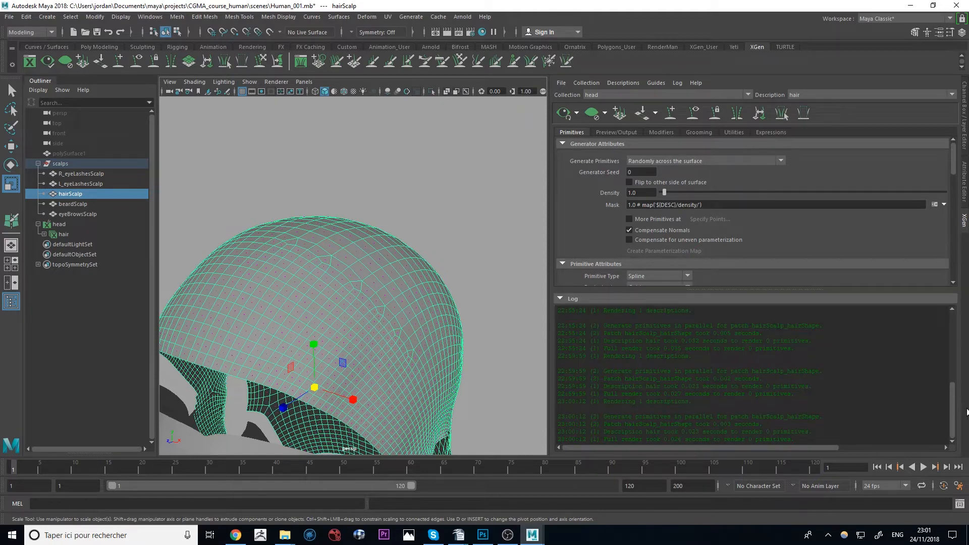
drag(630, 371, 699, 402)
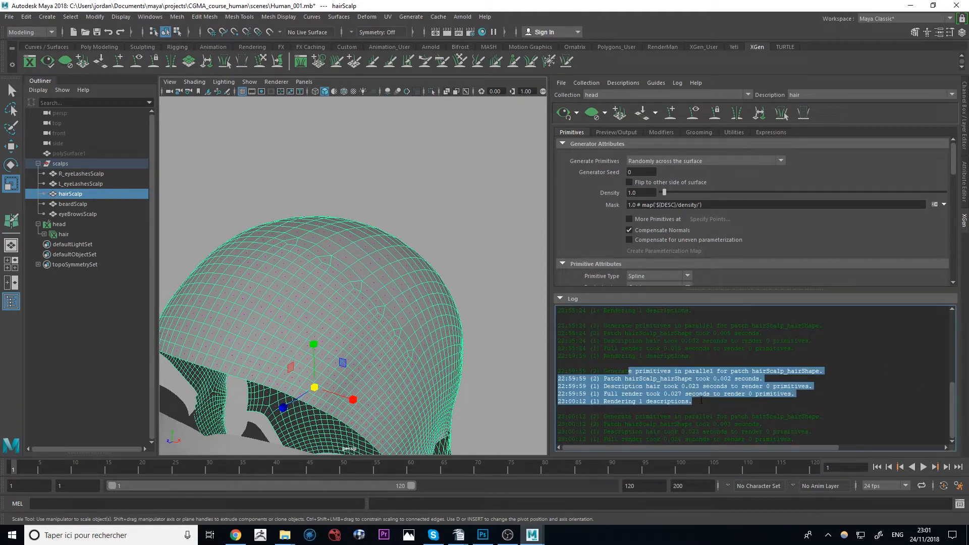
click(684, 403)
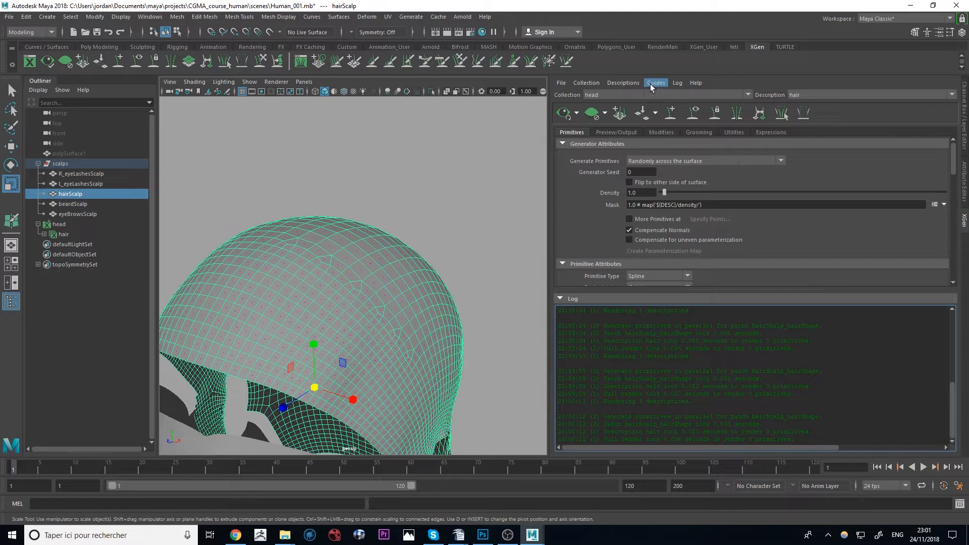
Review the log's warning, statistics and debug level options, and the XGen help entry
click(676, 83)
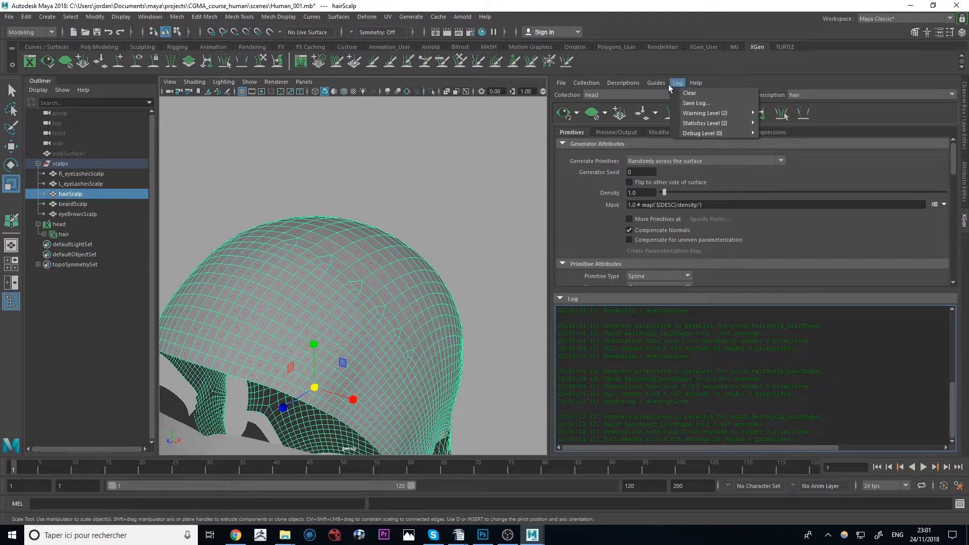
mouse_move(704, 114)
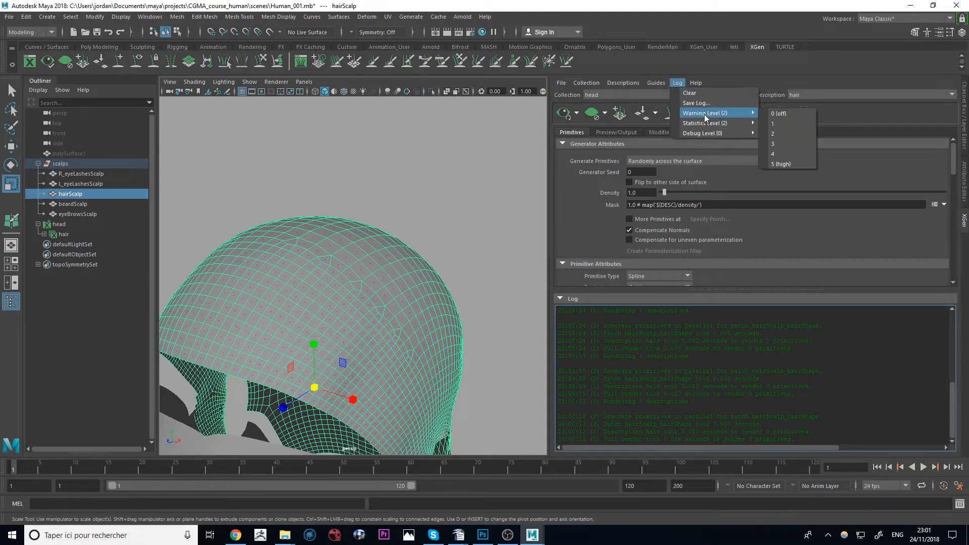
mouse_move(748, 125)
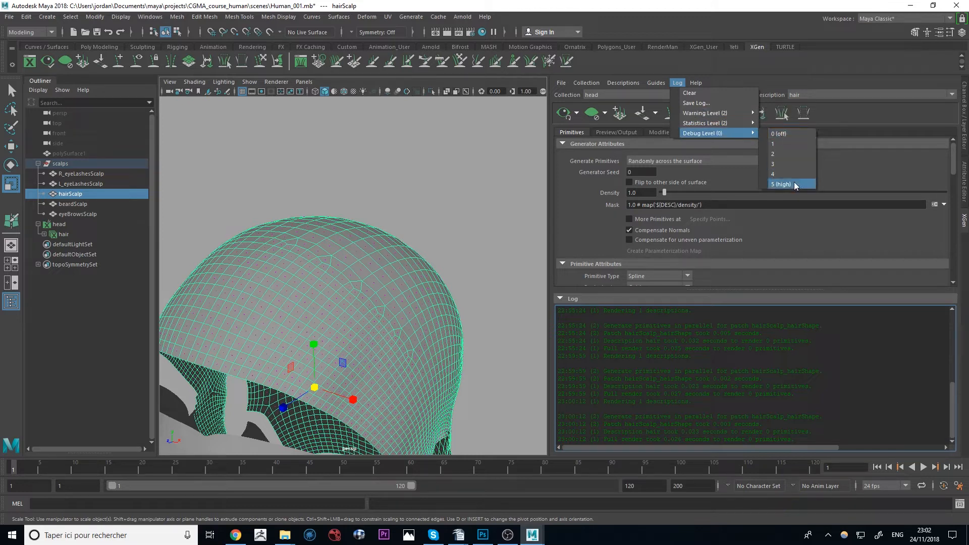
mouse_move(695, 84)
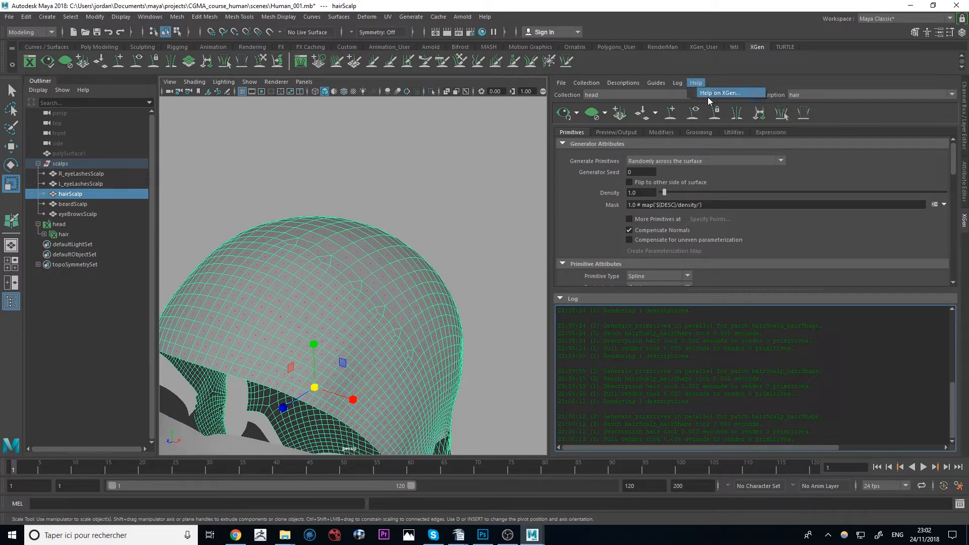
click(720, 63)
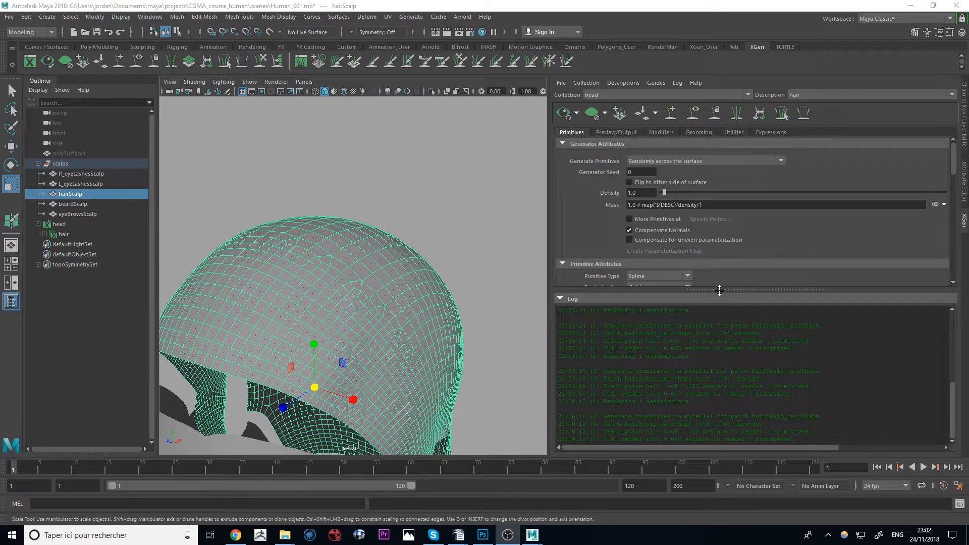
Shrink and collapse the XGen log, and look over the preview update and scope options
drag(719, 290, 656, 421)
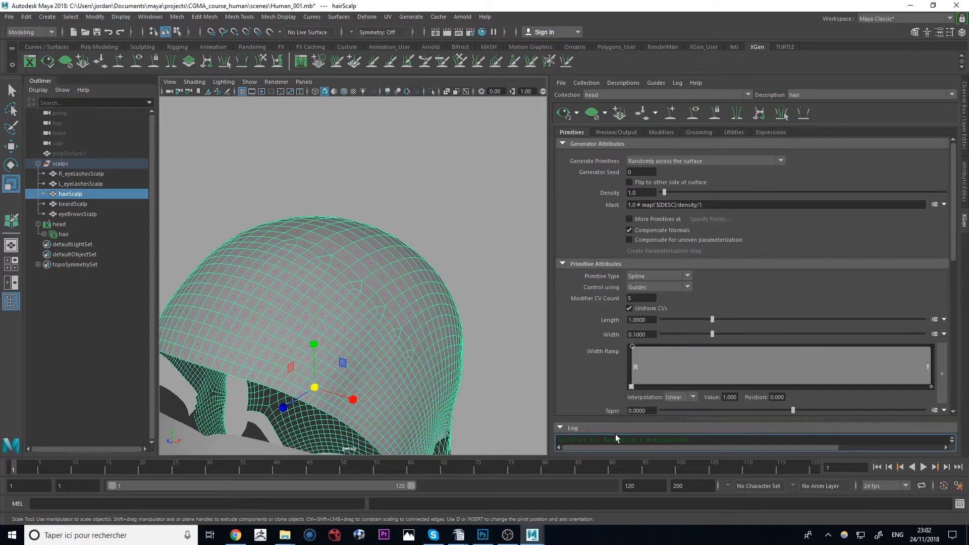
click(577, 430)
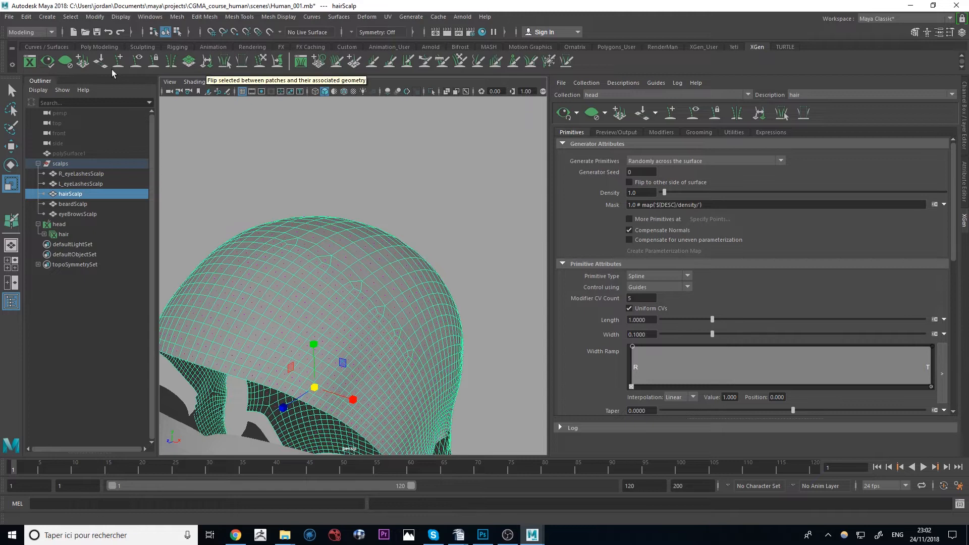
click(577, 115)
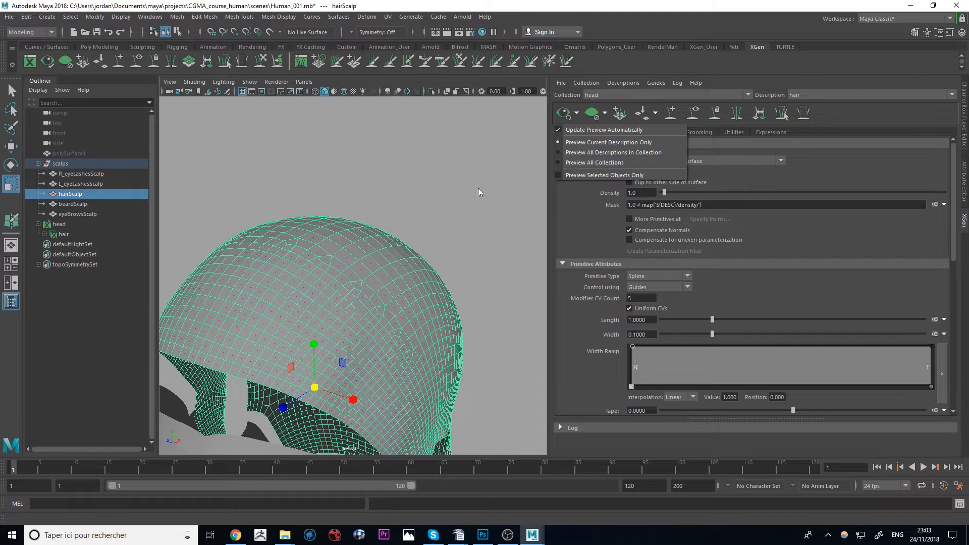
click(419, 241)
Select a few faces near the top of hairScalp, and look over the XGen preview update and preview clearing options
right_drag(384, 250, 396, 253)
drag(396, 252, 397, 253)
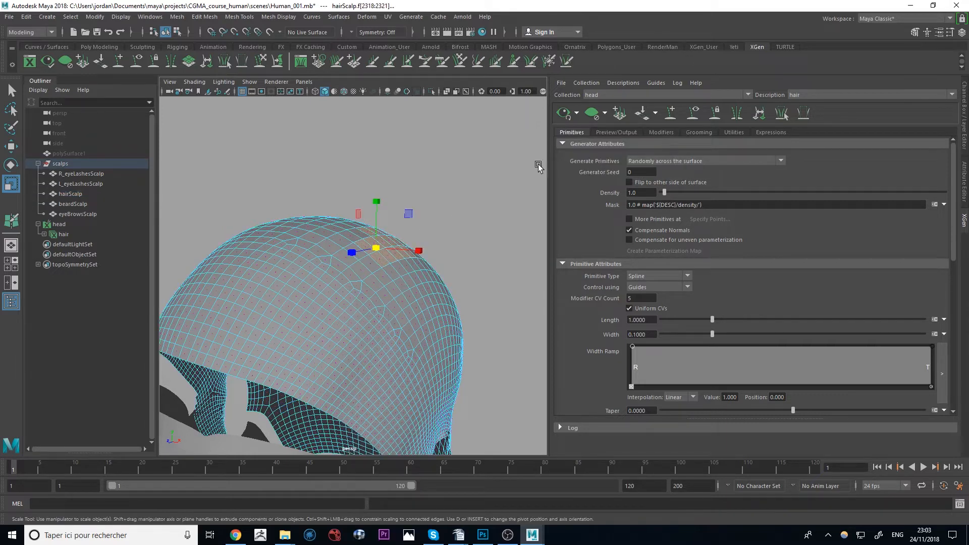
click(566, 85)
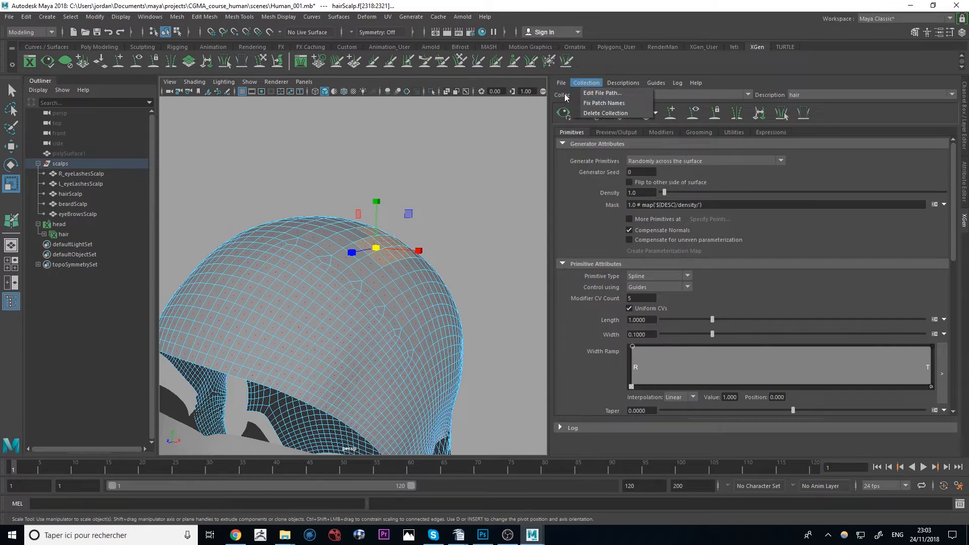
click(575, 112)
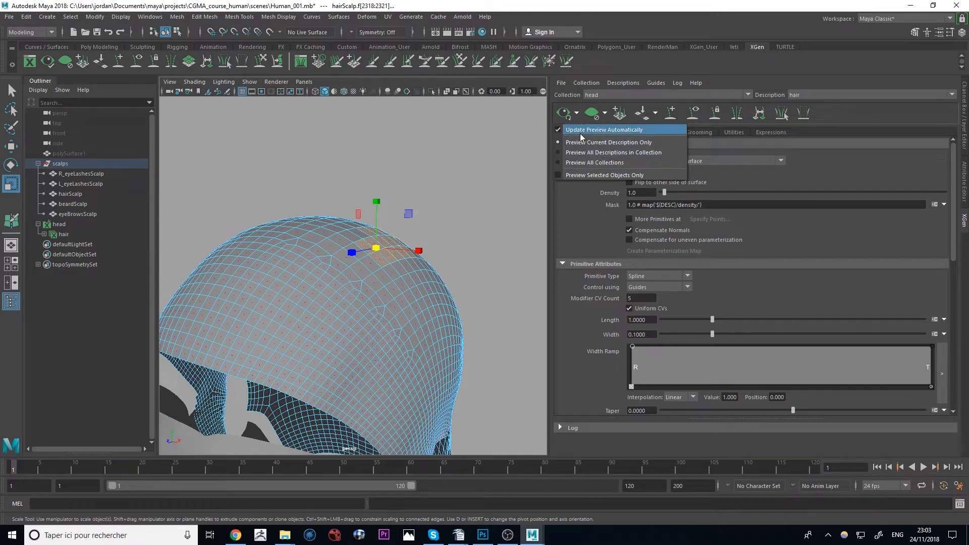
click(577, 114)
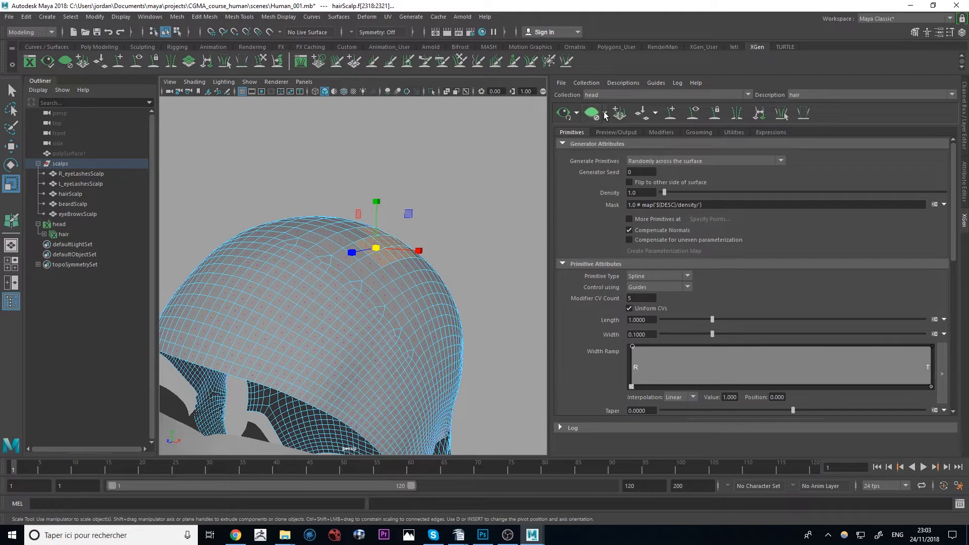
click(604, 113)
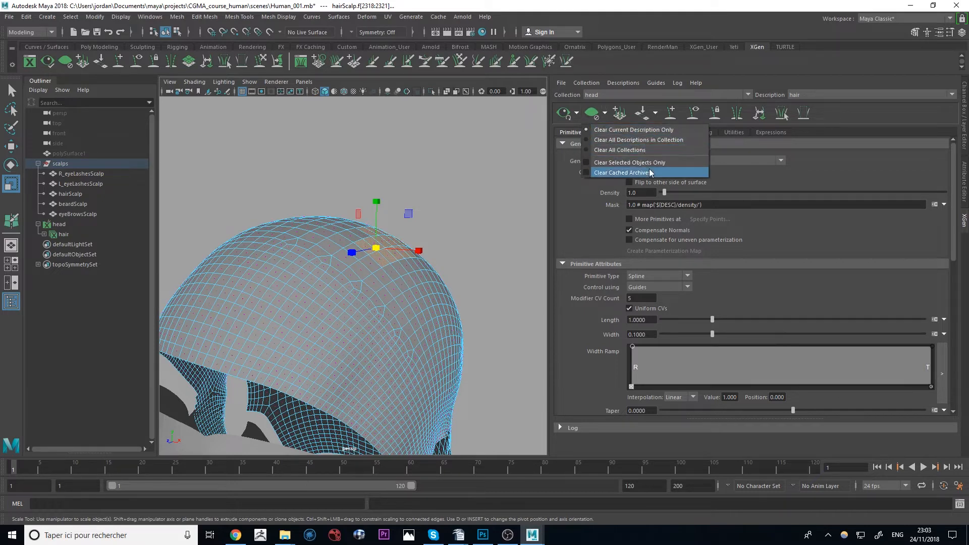
click(605, 114)
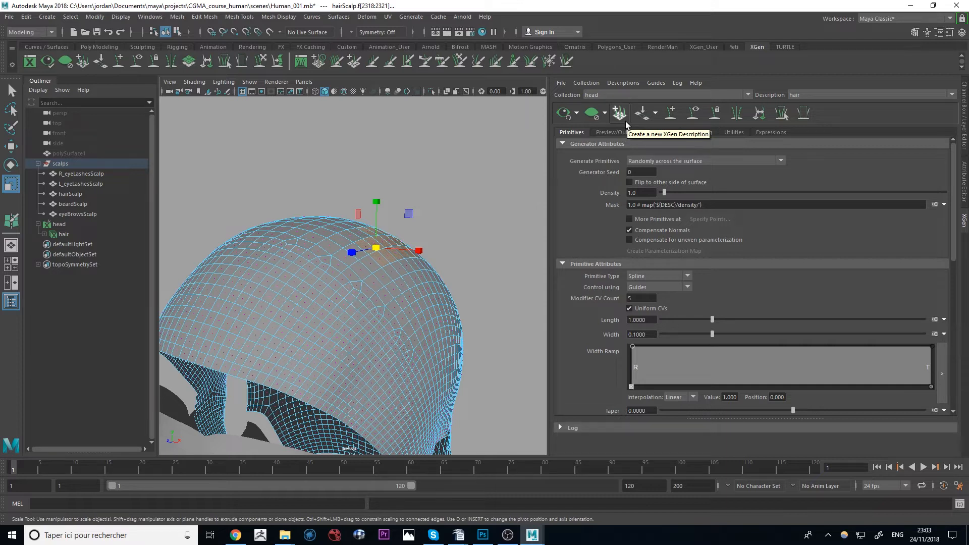
Look over the description commands and the general XGen commands for generating content
click(624, 83)
click(625, 82)
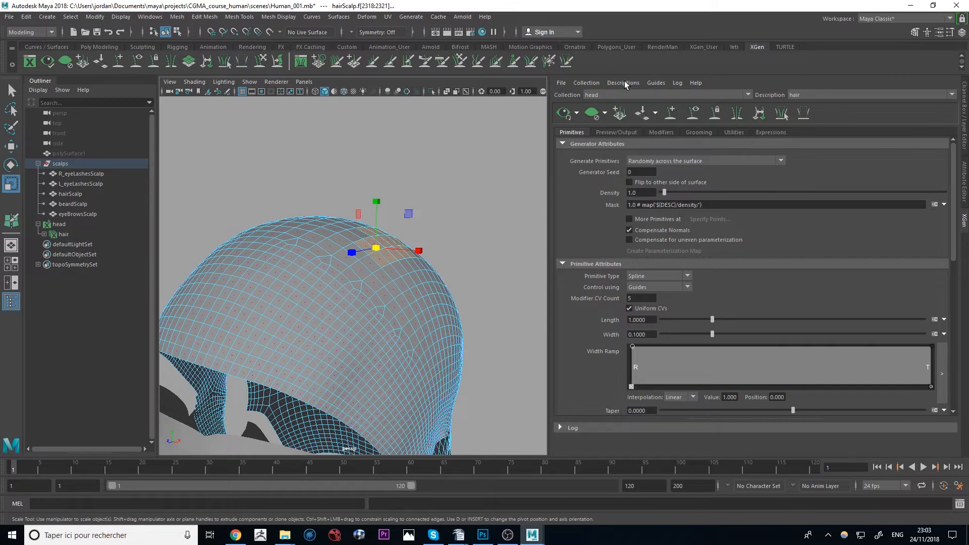
click(410, 19)
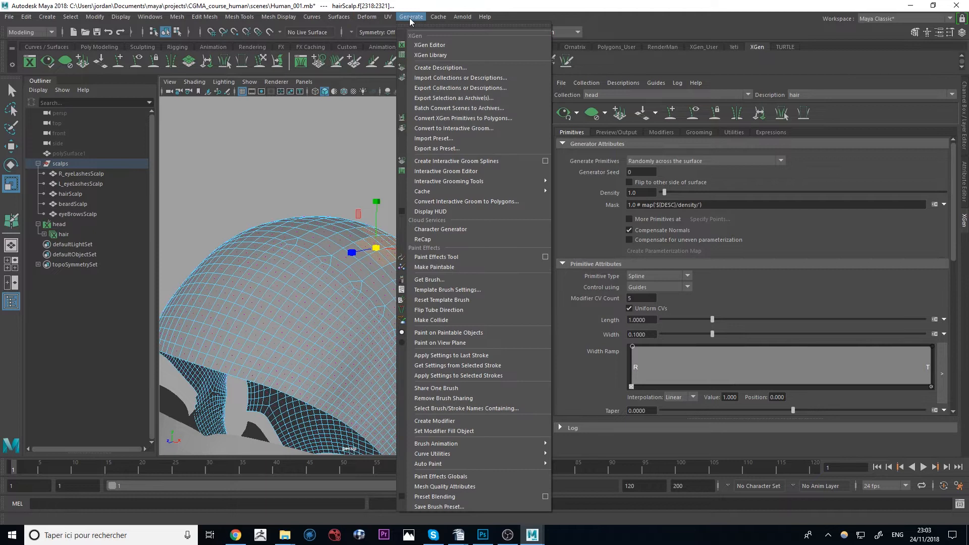
click(414, 18)
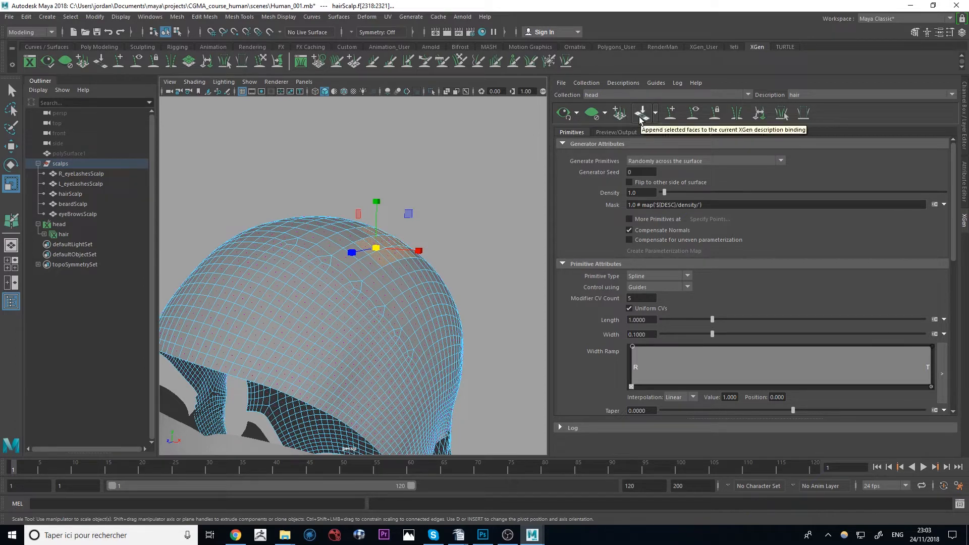
Add five guides spread over the upper part of hairScalp with the Add/Move Guides tool
click(670, 112)
click(299, 262)
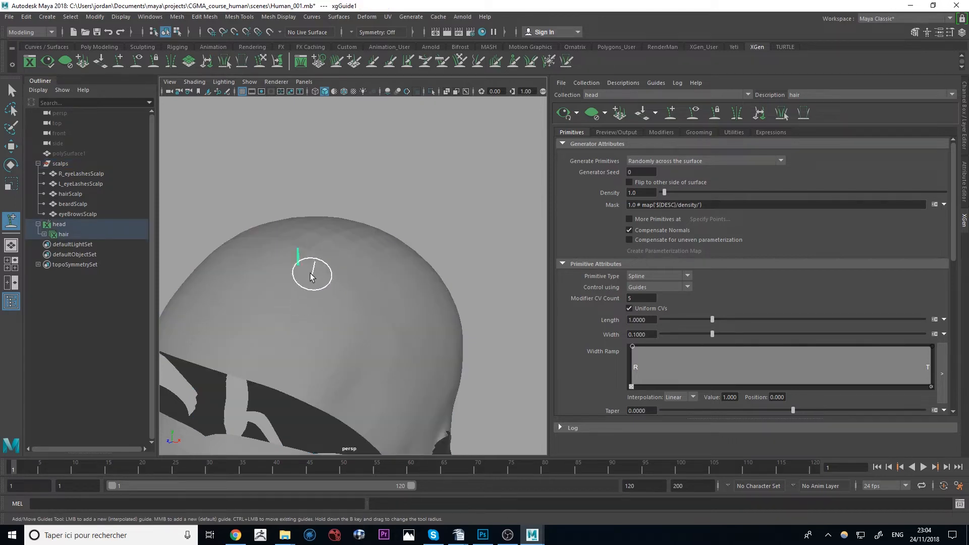
alt+drag(313, 273, 309, 245)
click(305, 231)
click(331, 267)
click(312, 238)
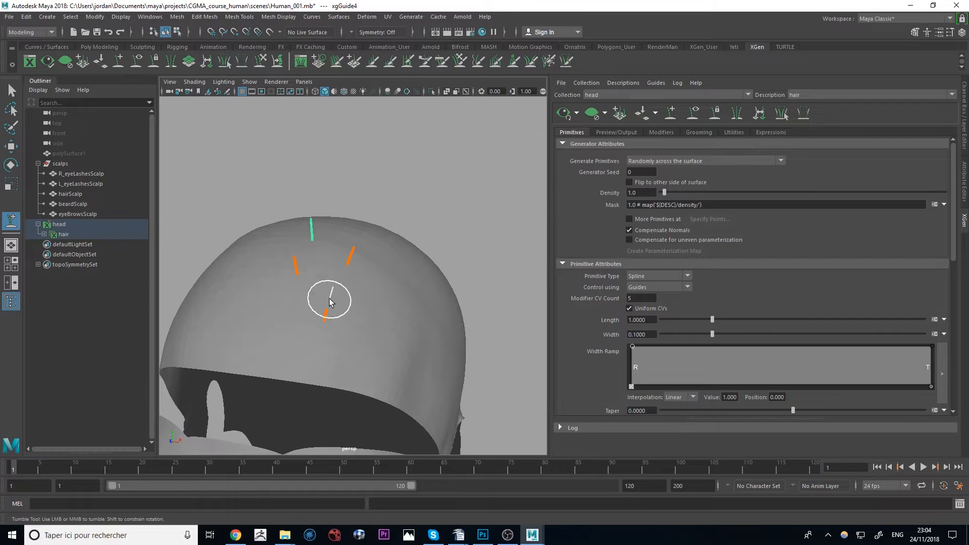
click(371, 290)
alt+drag(314, 297, 328, 287)
Update the XGen preview for the hair description, and inspect the generated hairs around the guides
key(w)
click(479, 162)
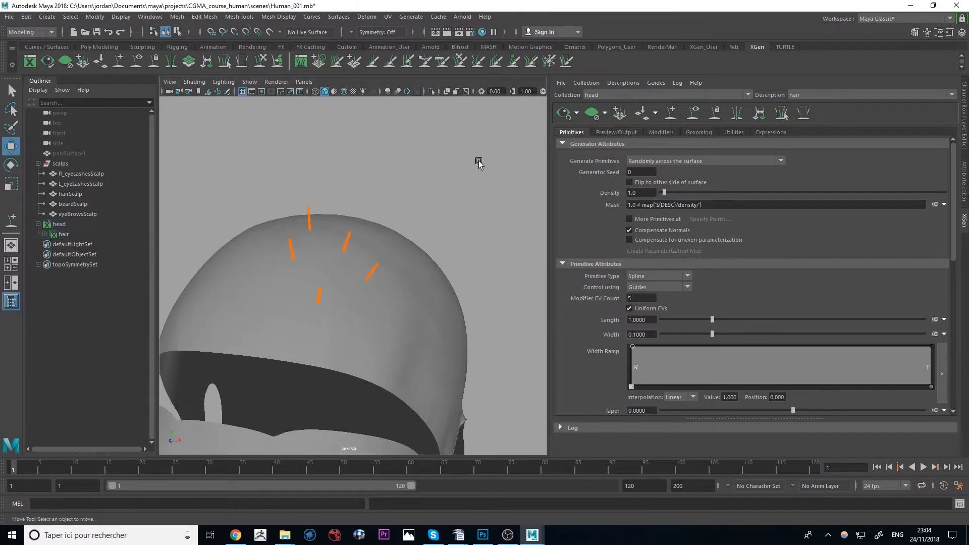
click(559, 119)
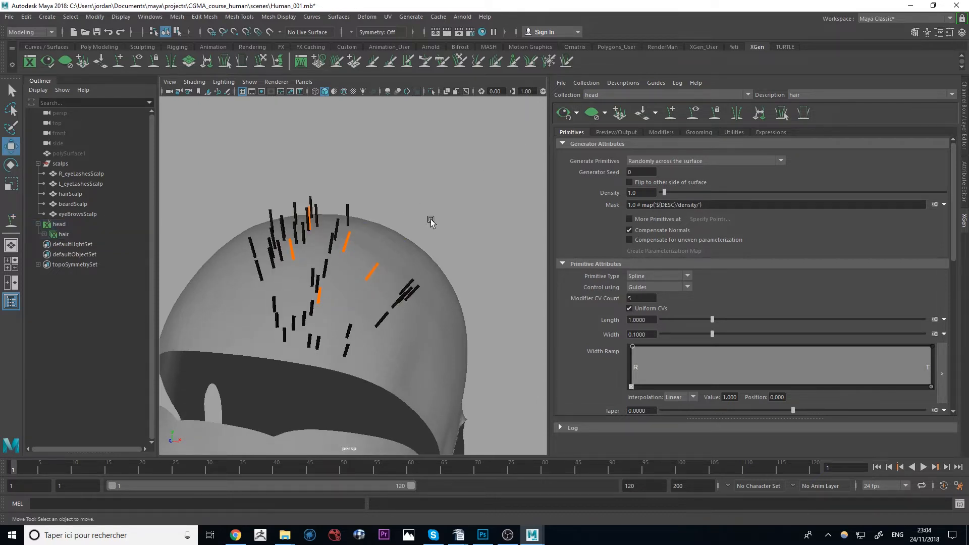
click(348, 236)
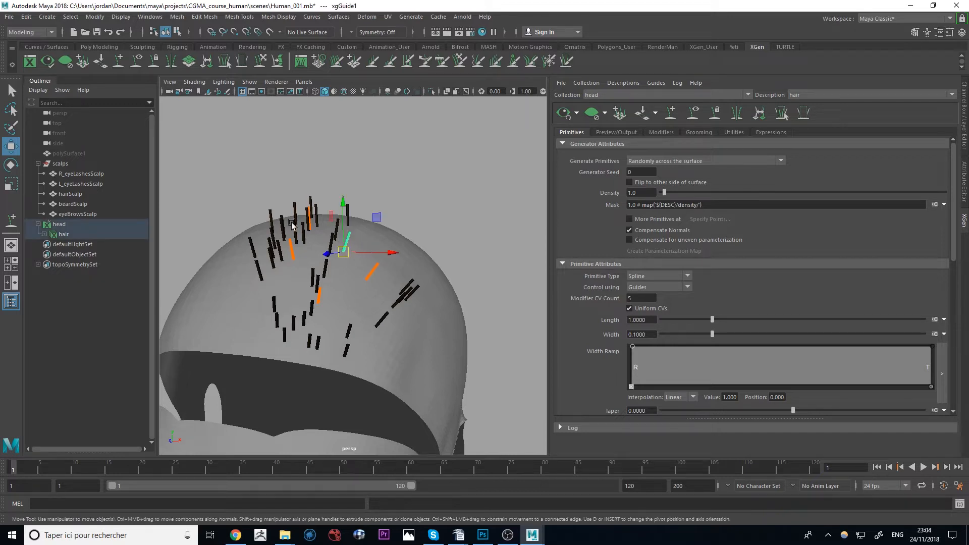
click(385, 204)
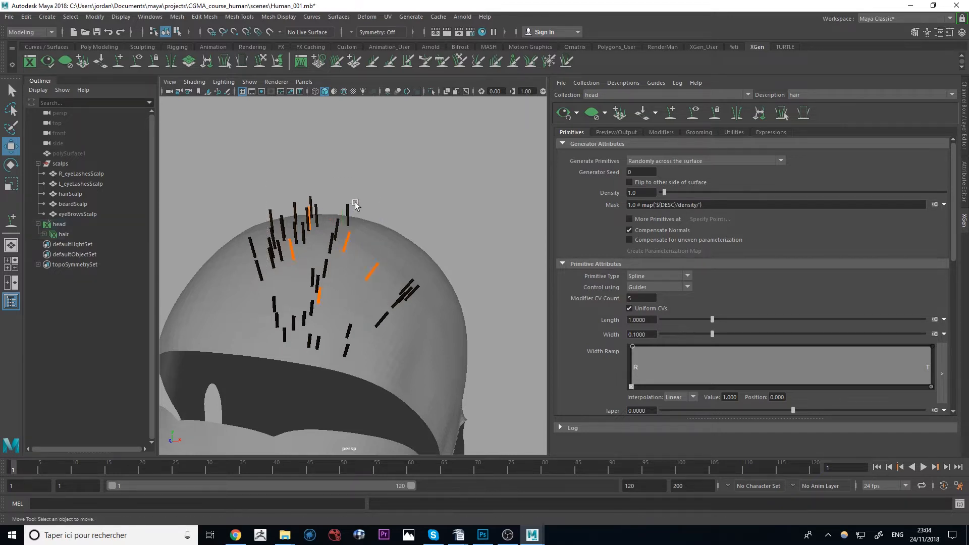
alt+drag(355, 203, 343, 182)
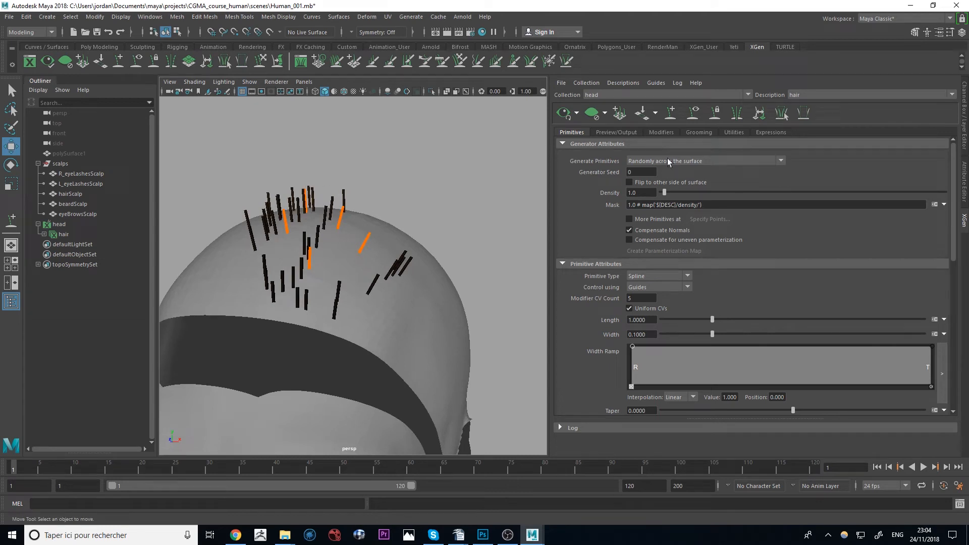
Try the guide visibility toggle, and select and deselect the hairScalp mesh
click(692, 117)
click(272, 181)
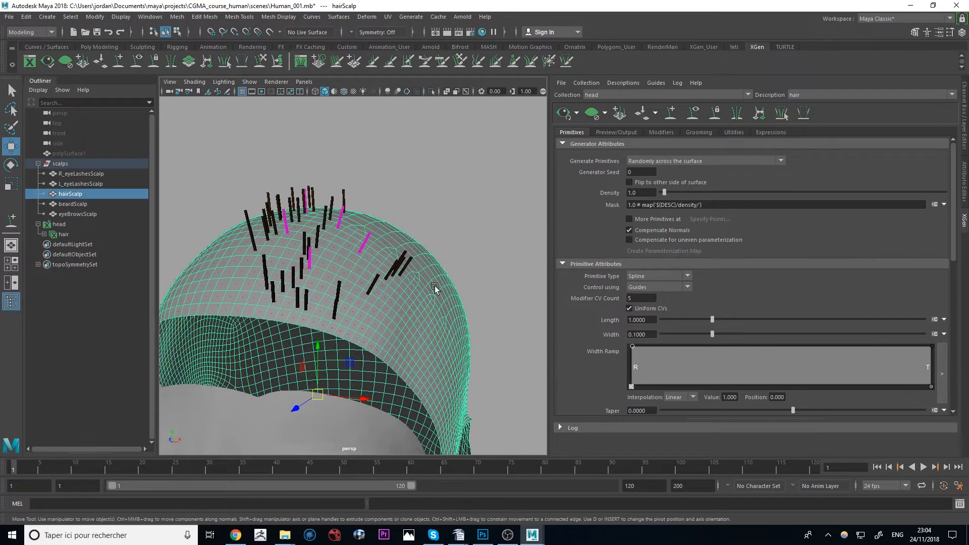
click(362, 168)
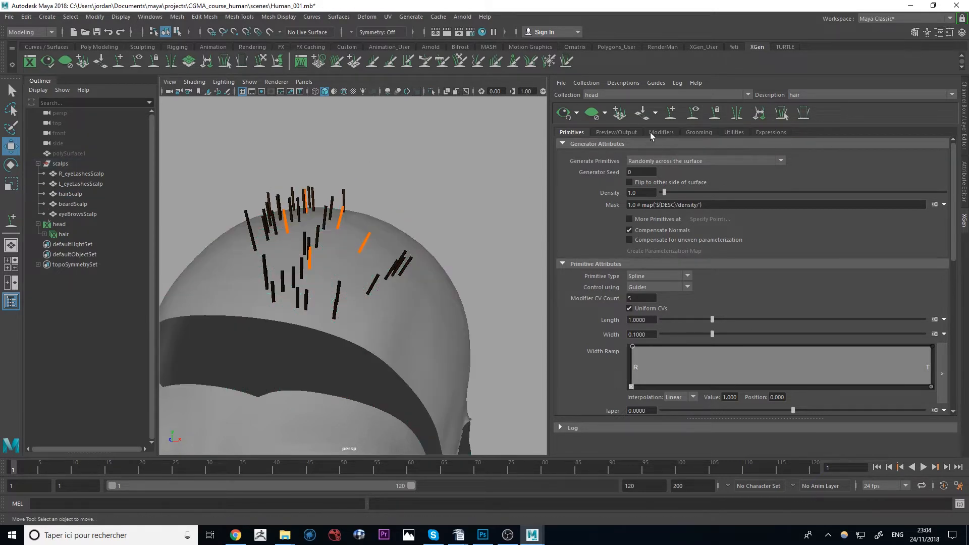
Select four of the guides on the scalp and mirror them to the opposite side of the head
click(715, 114)
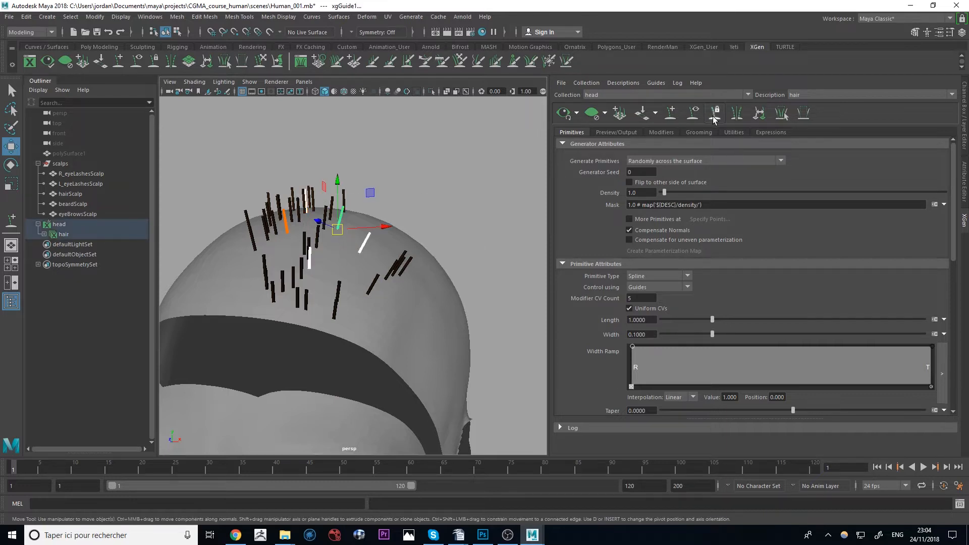
click(736, 115)
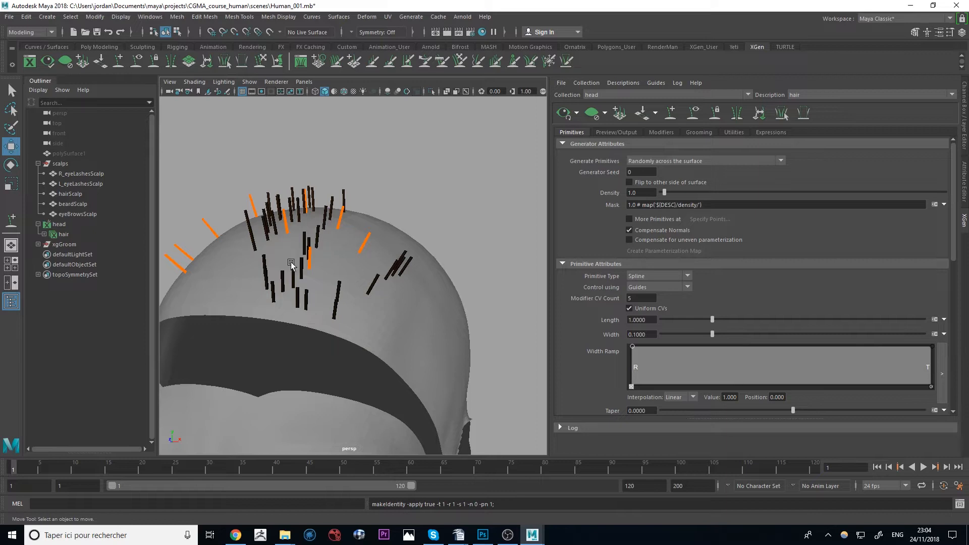
alt+drag(328, 262, 338, 237)
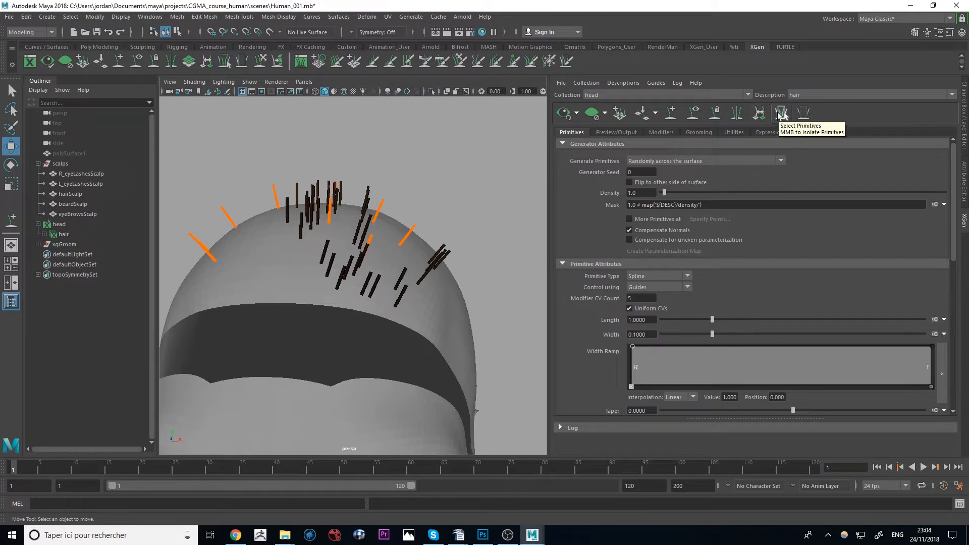
Try the Select Primitives tool, and examine the generated hair primitives up close from several angles
click(782, 113)
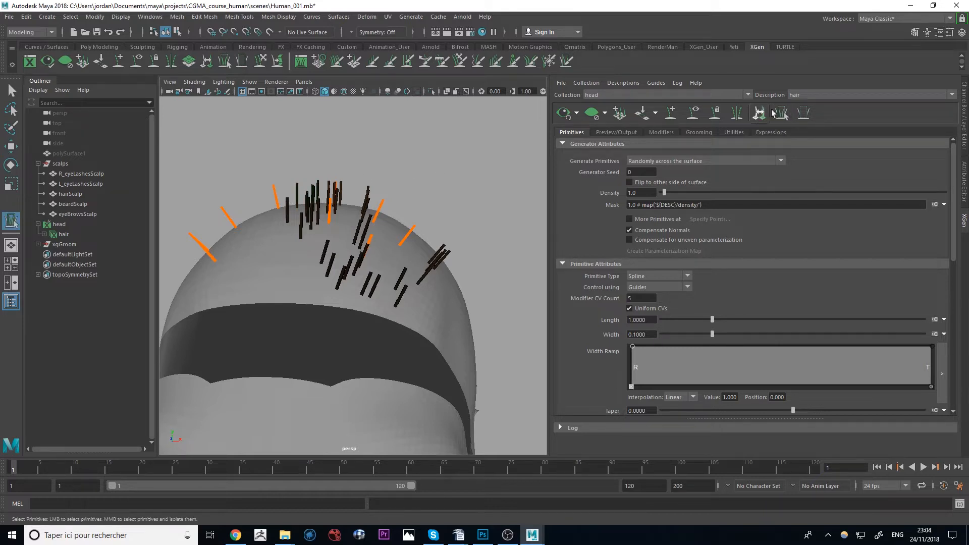
alt+drag(391, 217, 428, 179)
alt+middle_drag(428, 180, 461, 253)
alt+right_drag(349, 277, 383, 298)
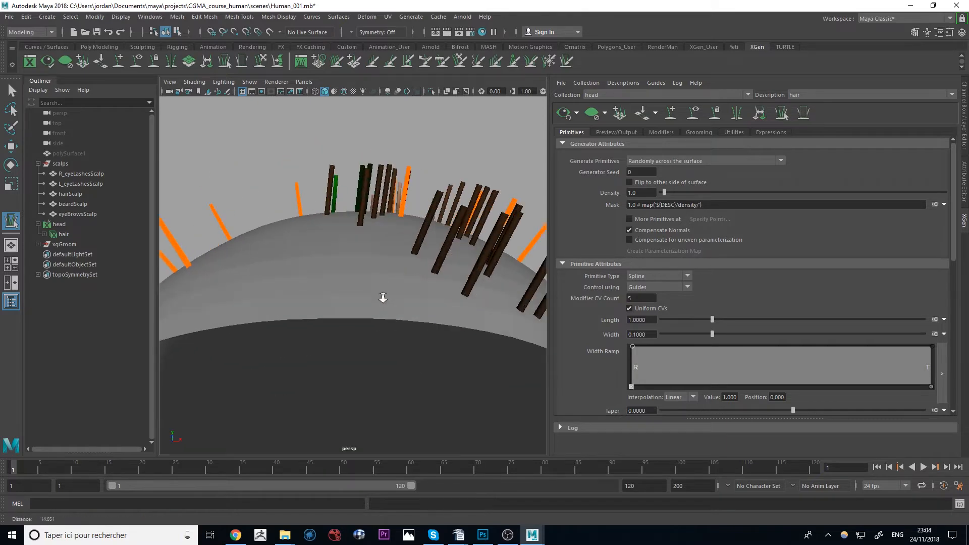
alt+drag(374, 268, 377, 275)
alt+right_drag(376, 274, 393, 314)
alt+drag(386, 295, 371, 351)
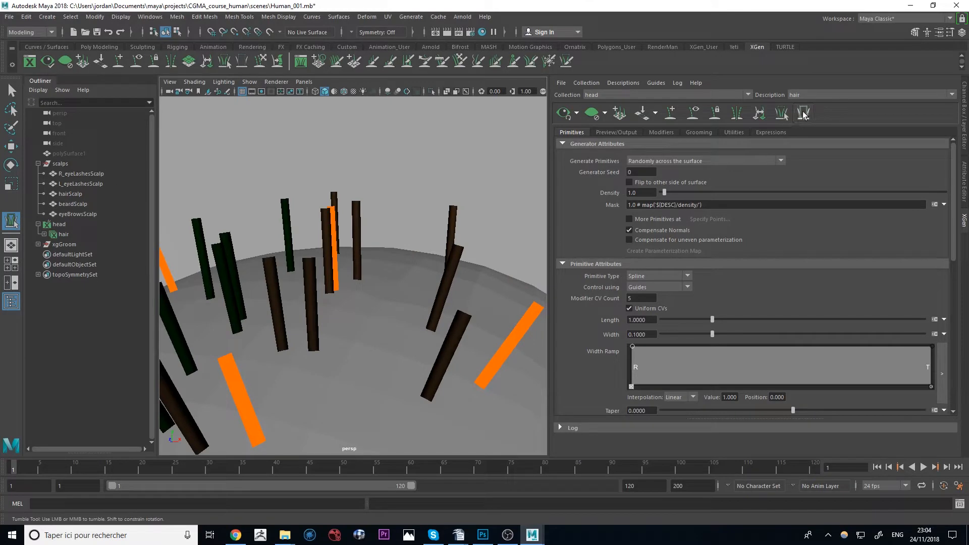
alt+right_drag(414, 256, 402, 219)
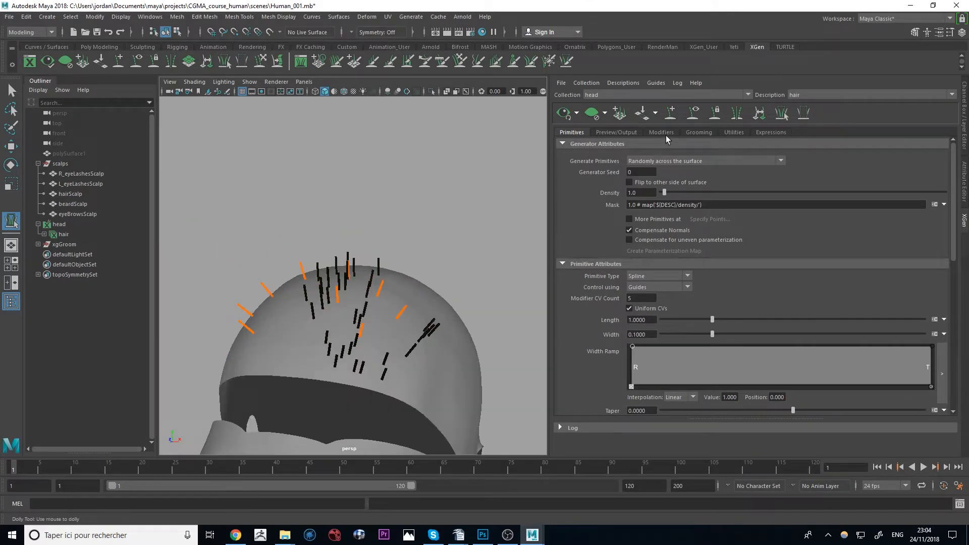
key(w)
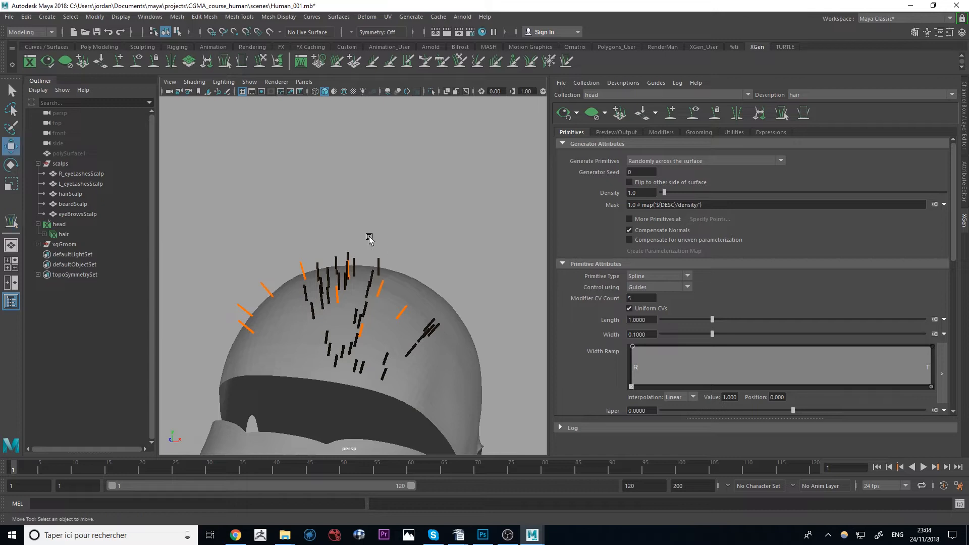
Try scaling up the four original guides to about 2.2 times their size, and undo the scaling
drag(338, 222, 400, 274)
click(444, 244)
alt+middle_drag(443, 256, 469, 207)
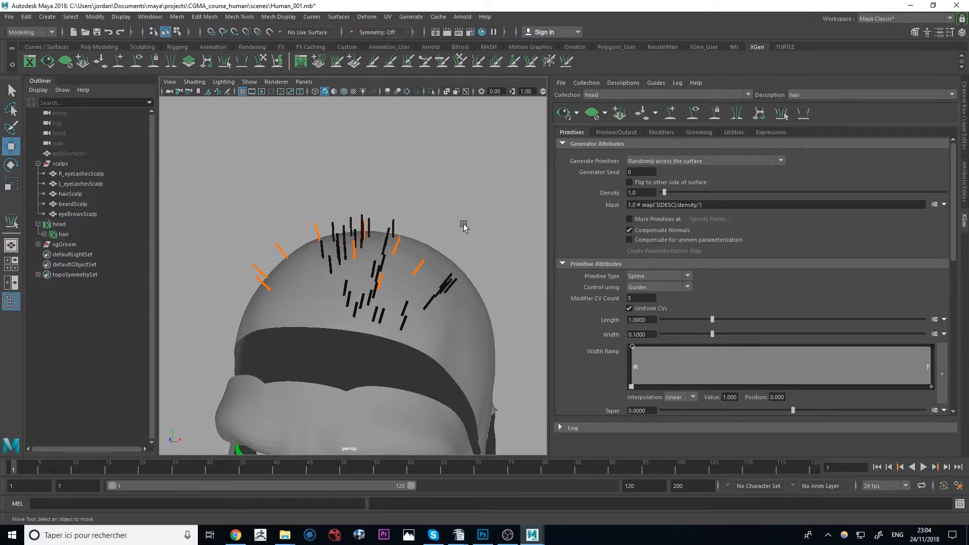
alt+drag(403, 274, 429, 268)
drag(354, 191, 473, 326)
key(r)
middle_drag(378, 329, 400, 335)
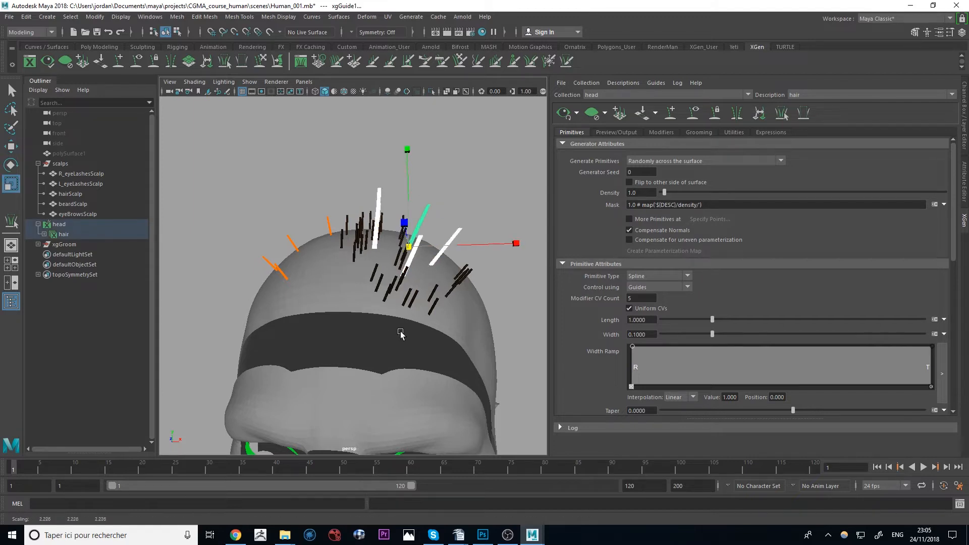
key(ctrl+z)
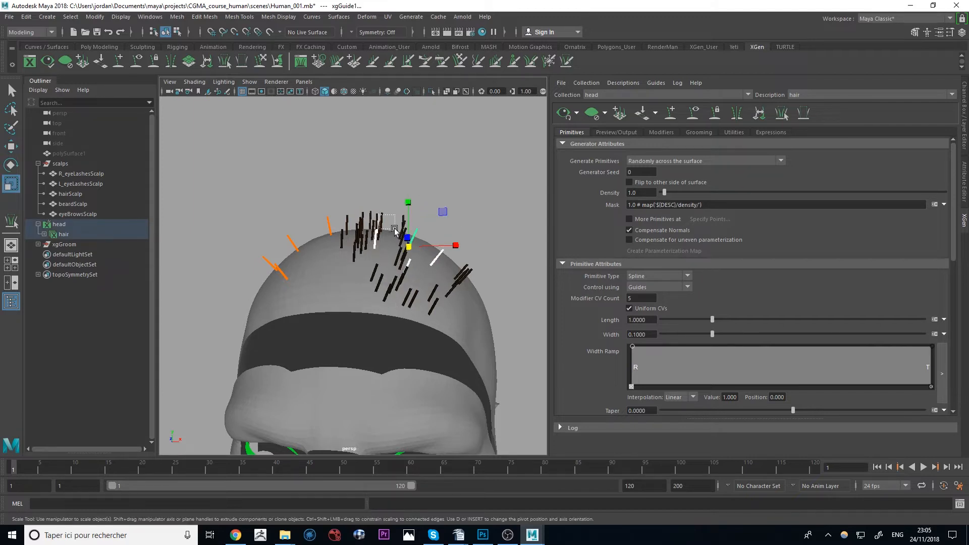
Select two guides near the top of the scalp and scale them up until they are several times longer
drag(374, 229, 370, 233)
key(f)
alt+right_drag(444, 294, 396, 305)
alt+drag(396, 305, 364, 311)
alt+middle_drag(341, 321, 253, 333)
middle_drag(349, 348, 449, 344)
alt+right_drag(351, 339, 327, 352)
alt+drag(327, 352, 461, 322)
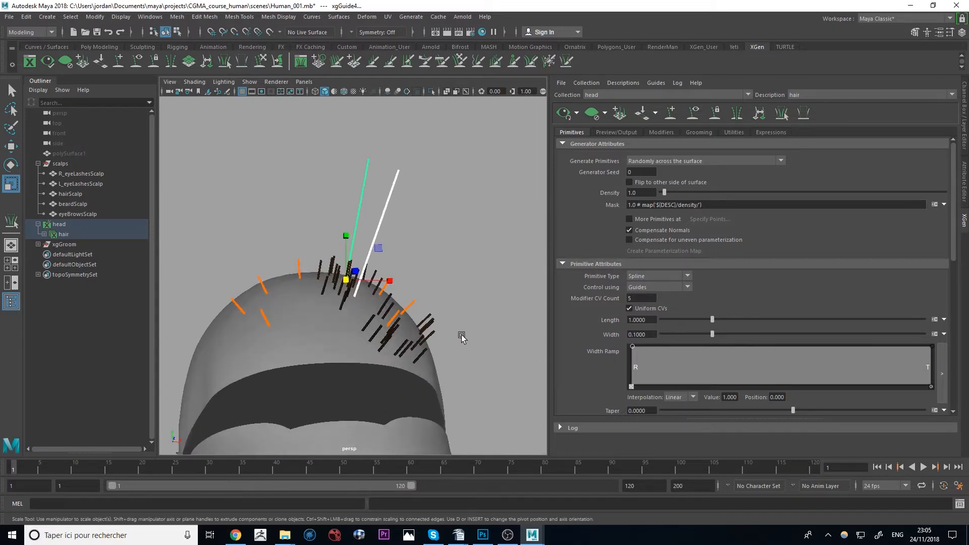
Rotate the two lengthened guides, adjusting them to lean outward over the side of the head
middle_drag(361, 275, 367, 274)
key(e)
drag(366, 276, 289, 275)
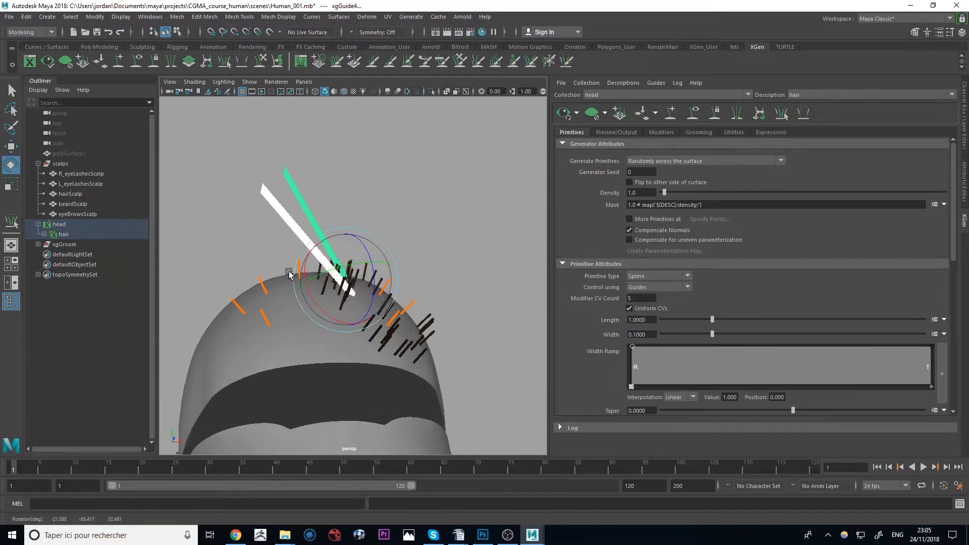
key(ctrl+z)
Bend one lengthened guide into a downward curve by moving its middle control points and its tip
alt+drag(386, 285, 399, 270)
drag(409, 207, 465, 252)
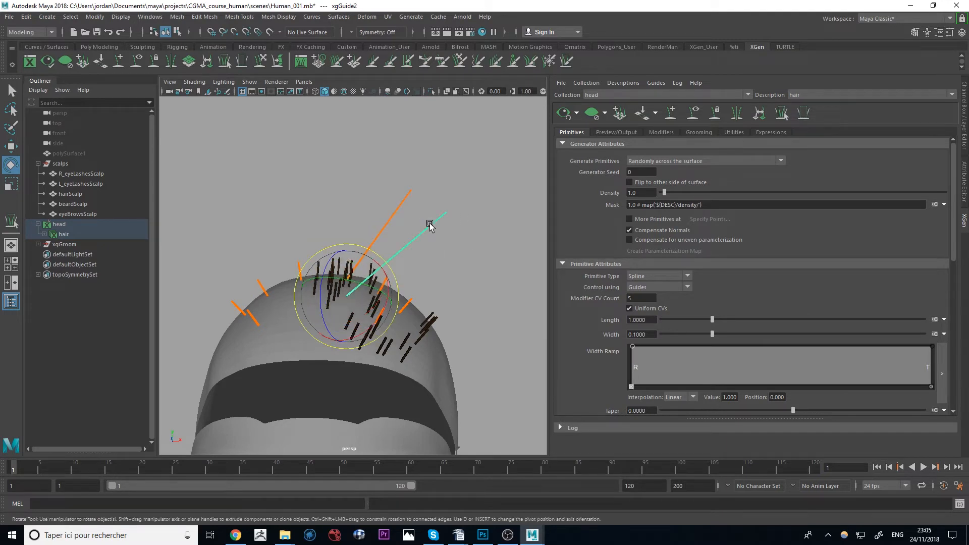
right_drag(420, 217, 400, 212)
drag(370, 198, 422, 268)
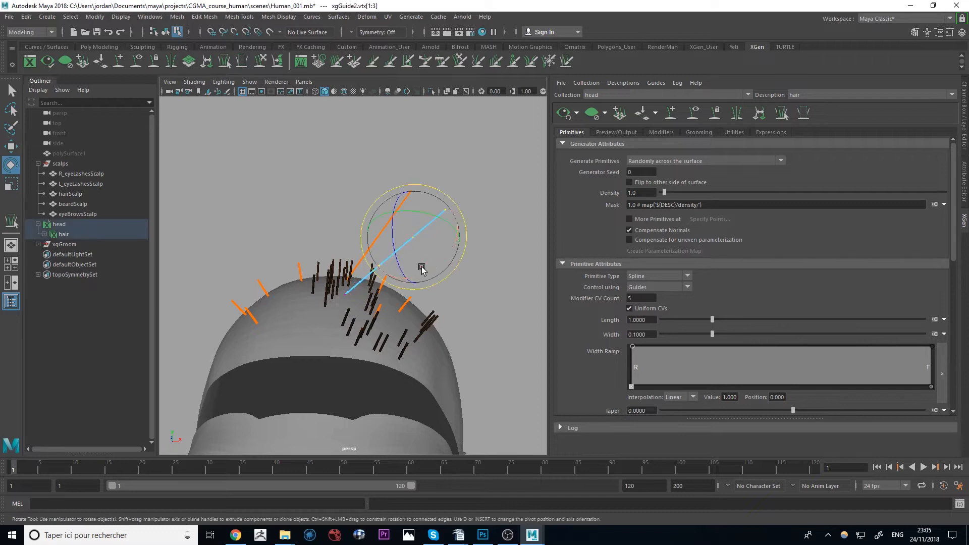
key(w)
drag(405, 222, 384, 220)
click(420, 192)
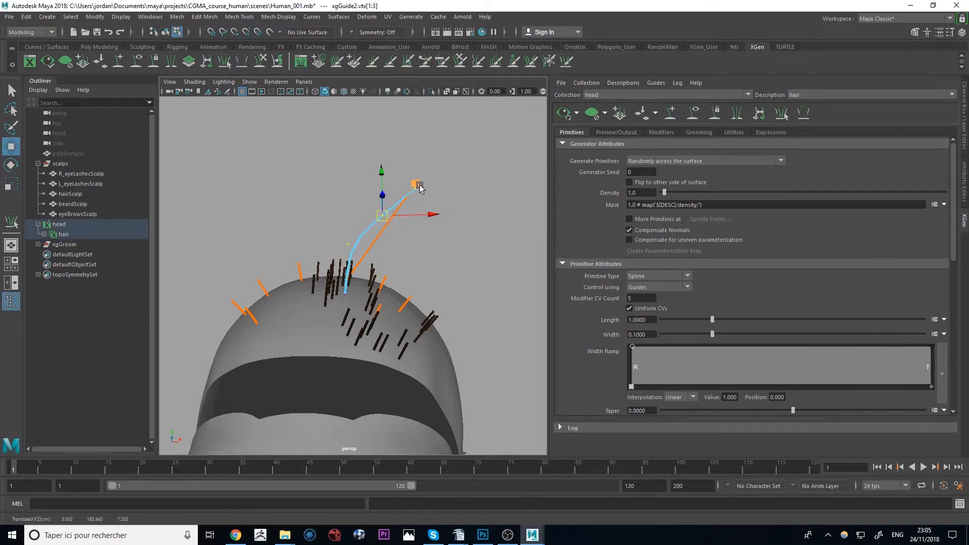
drag(420, 192, 443, 220)
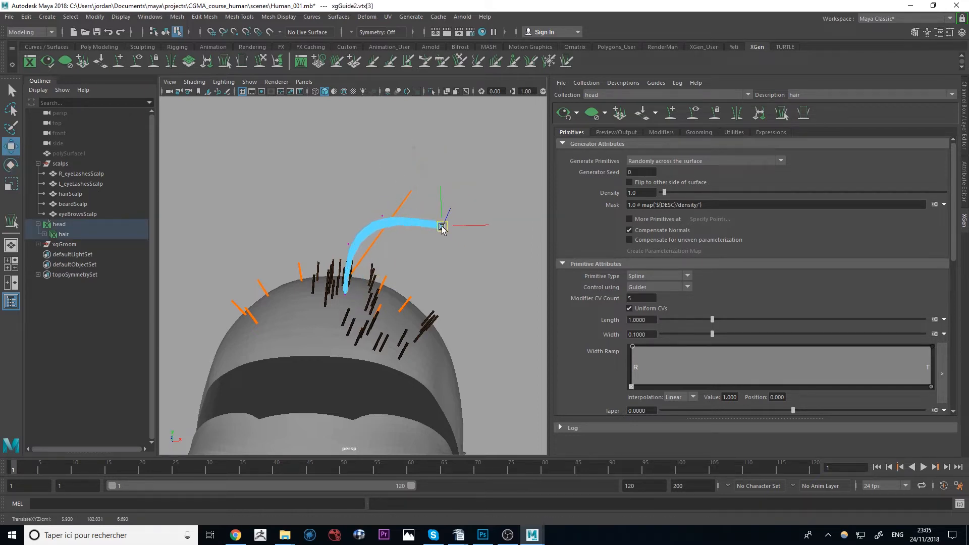
Return from control point editing to object selection and generate the hair preview around the curved guide
click(383, 209)
key(F8)
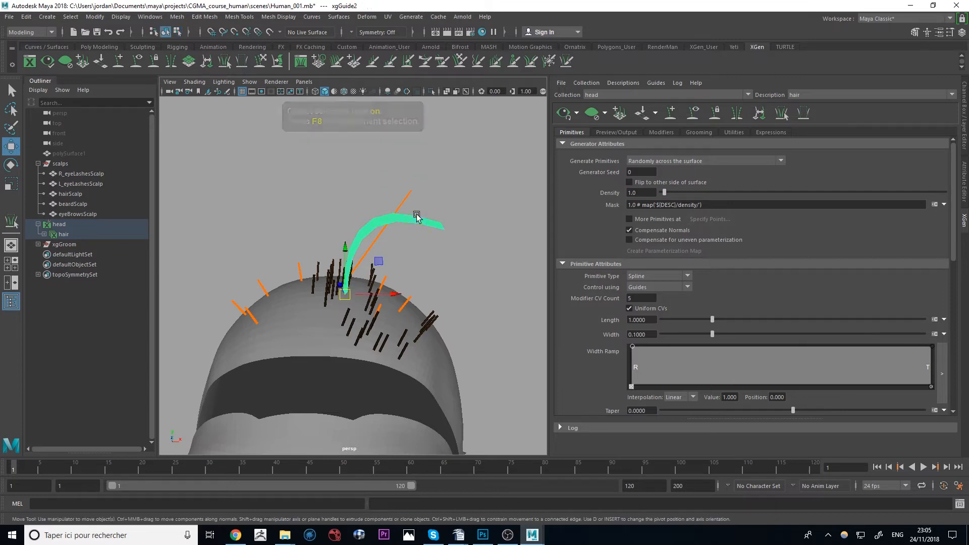
click(451, 252)
click(589, 109)
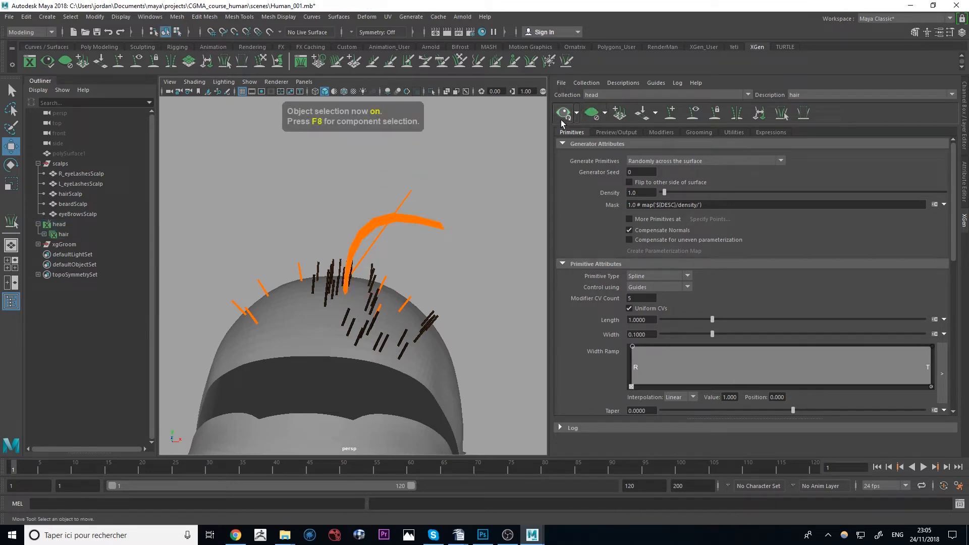
alt+drag(399, 235, 497, 275)
Select the curved guide and set its taper to 0.9 in its shape attributes
click(433, 216)
alt+drag(455, 250, 354, 288)
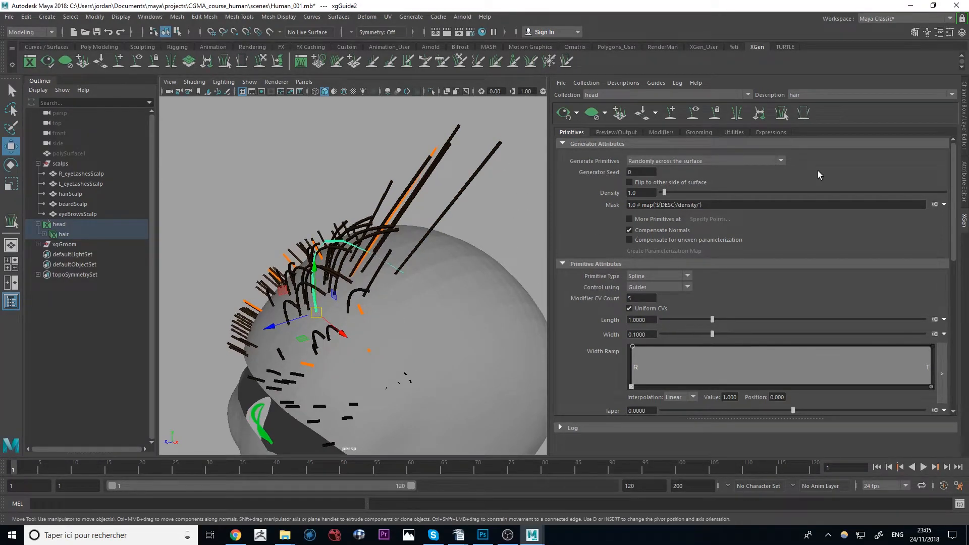
click(965, 119)
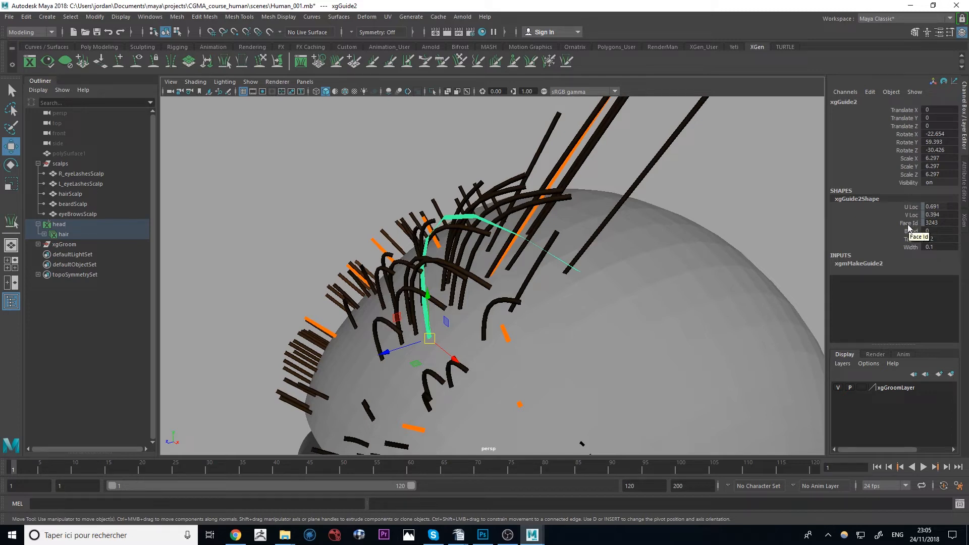
click(940, 240)
text(0.9)
key(Return)
alt+drag(669, 252, 671, 209)
click(675, 225)
click(708, 240)
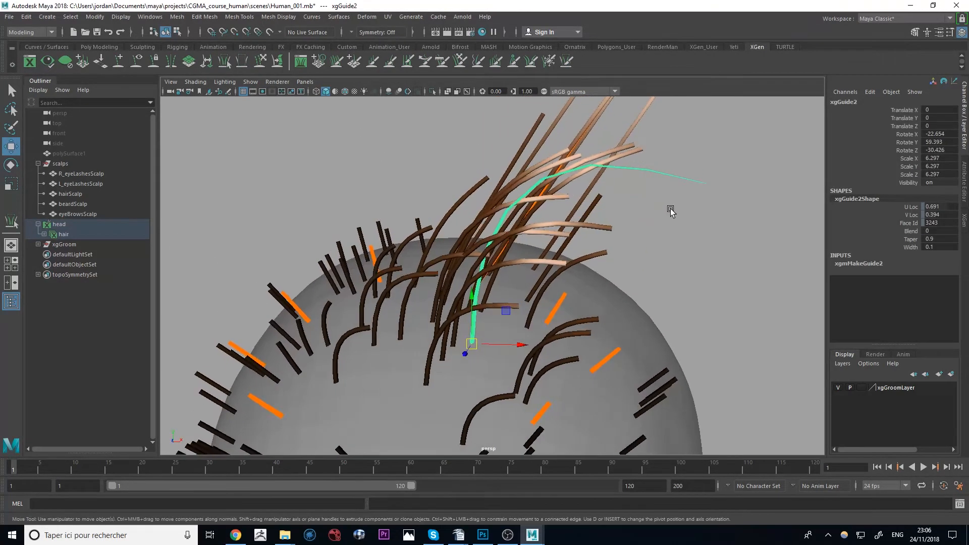
Restore the curved guide's taper to 0.2
double_click(933, 238)
text(0.1)
key(Return)
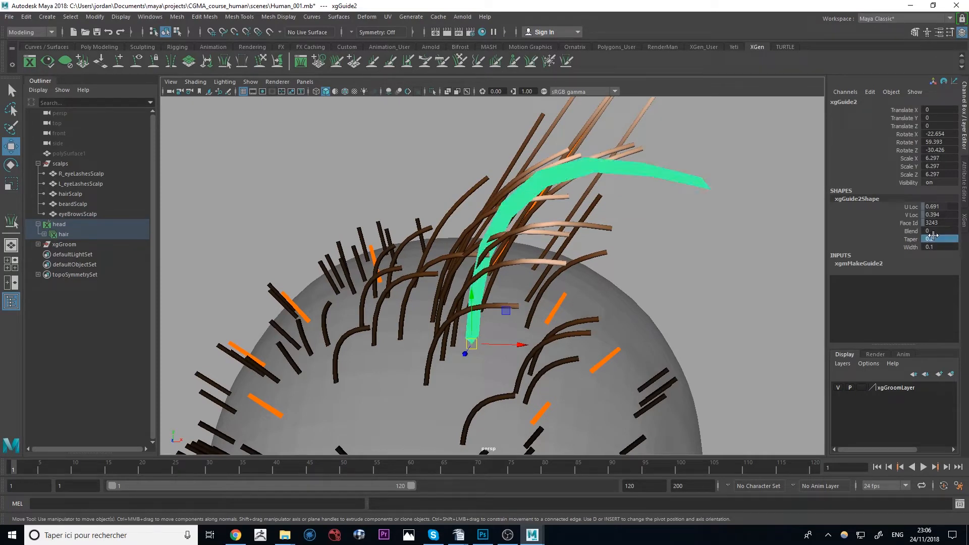
click(651, 230)
click(654, 166)
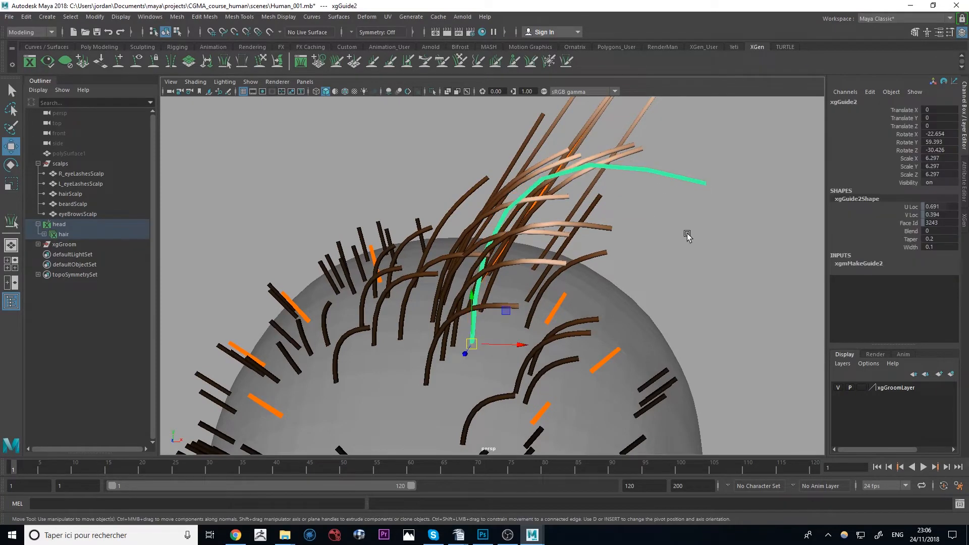
Try a width of 0.02 on the curved guide and reduce it further to 0.01
double_click(938, 247)
key(Return)
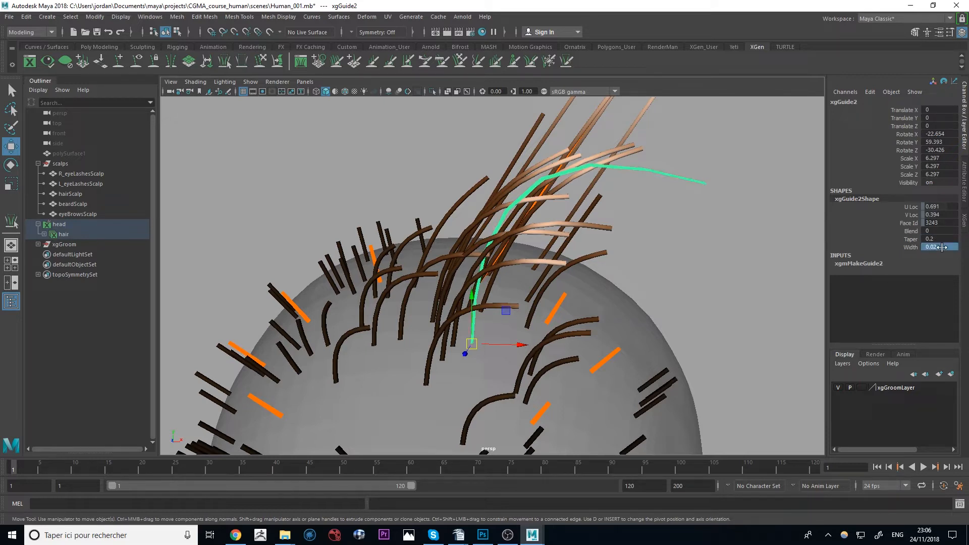
double_click(942, 247)
text(1)
key(Return)
alt+drag(718, 232, 638, 197)
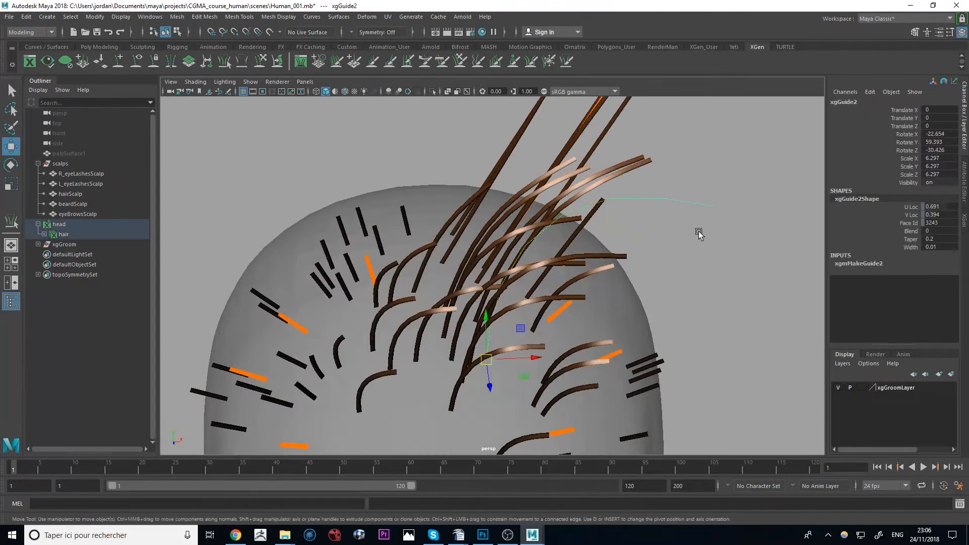
alt+drag(699, 231, 691, 206)
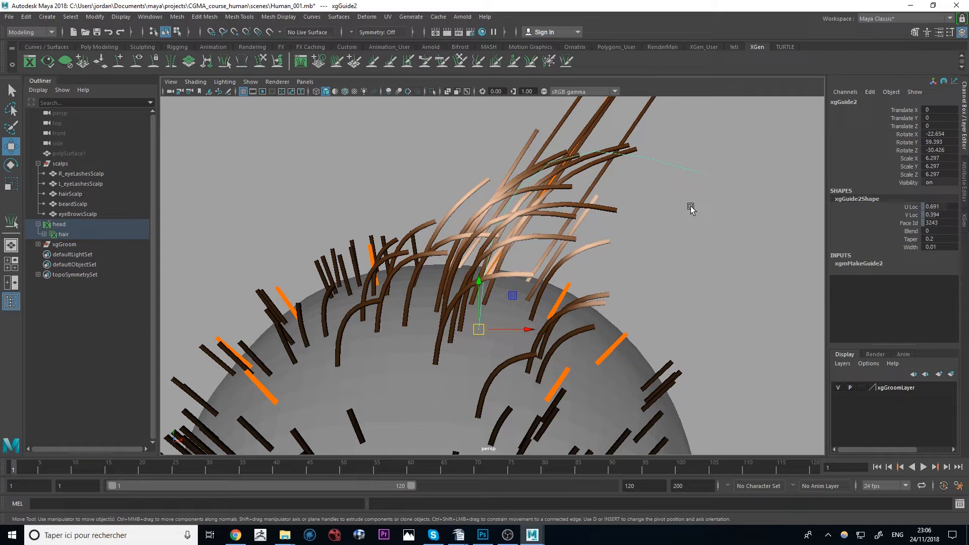
scroll(572, 282, down, 3)
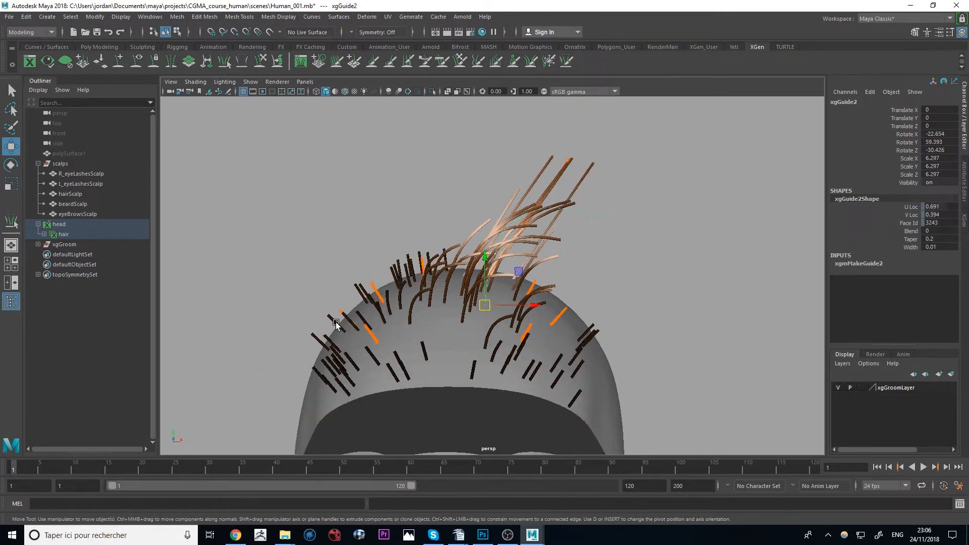
Select a short guide on the opposite side of the scalp and set its width to 0.01
drag(315, 240, 386, 298)
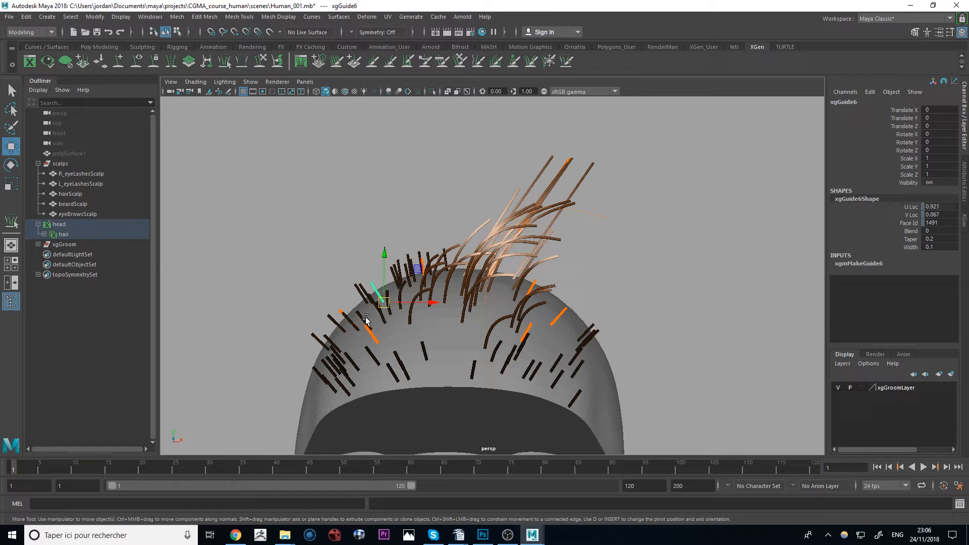
double_click(942, 247)
text(0.01)
key(Return)
Select all the hair guides and restore the thinned ones to the same width as the others
click(390, 232)
alt+drag(385, 242, 703, 433)
alt+drag(449, 266, 631, 255)
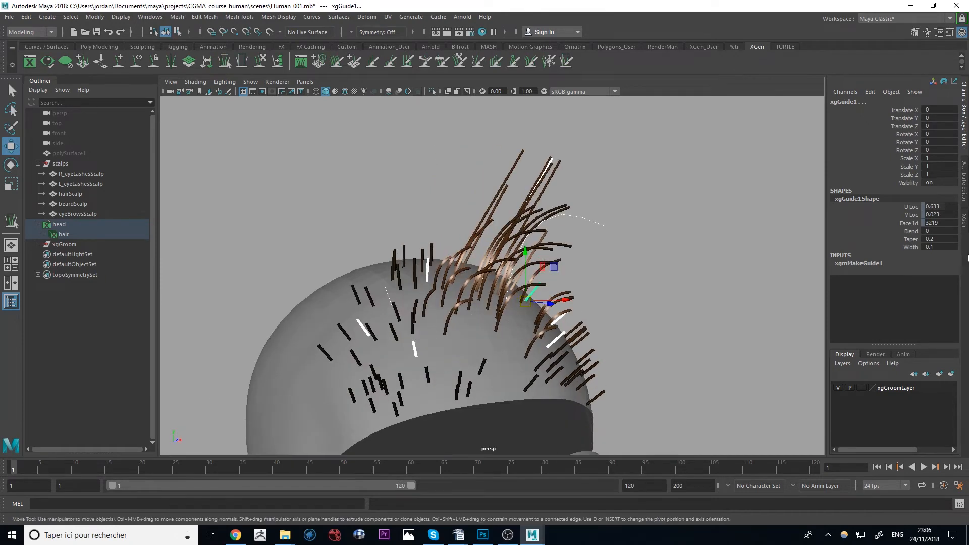
click(939, 247)
click(683, 262)
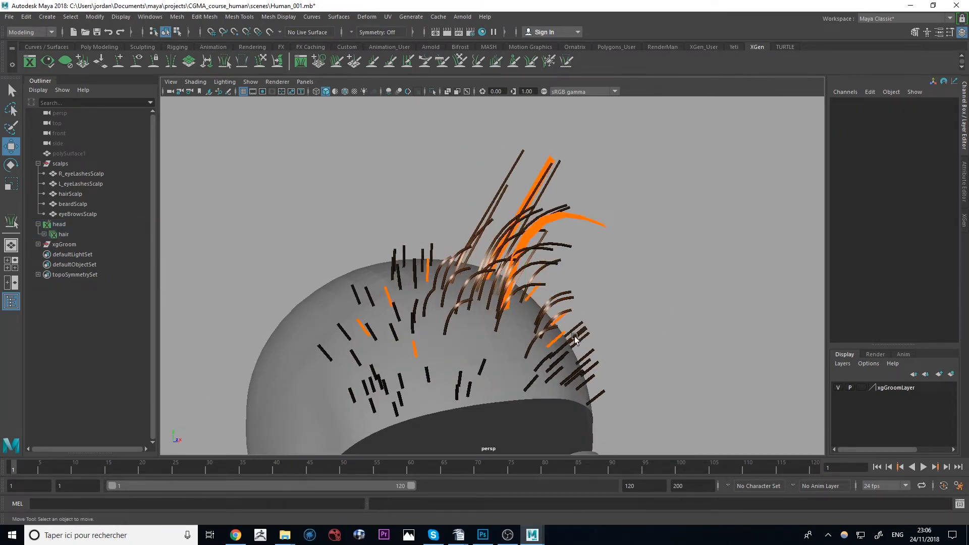
Return to the XGen primitive settings and review the generation options, keeping Randomly across the surface
alt+drag(643, 345, 662, 304)
click(963, 222)
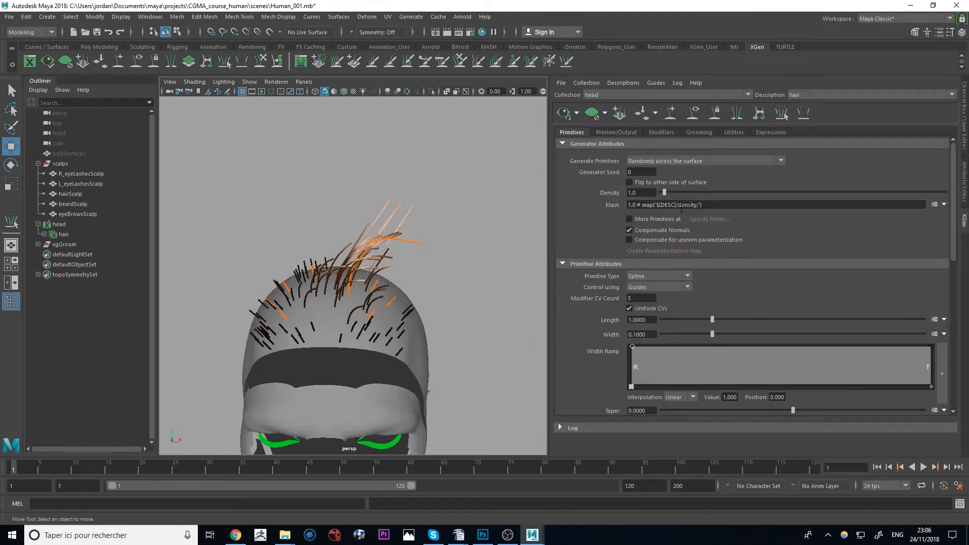
mouse_move(682, 209)
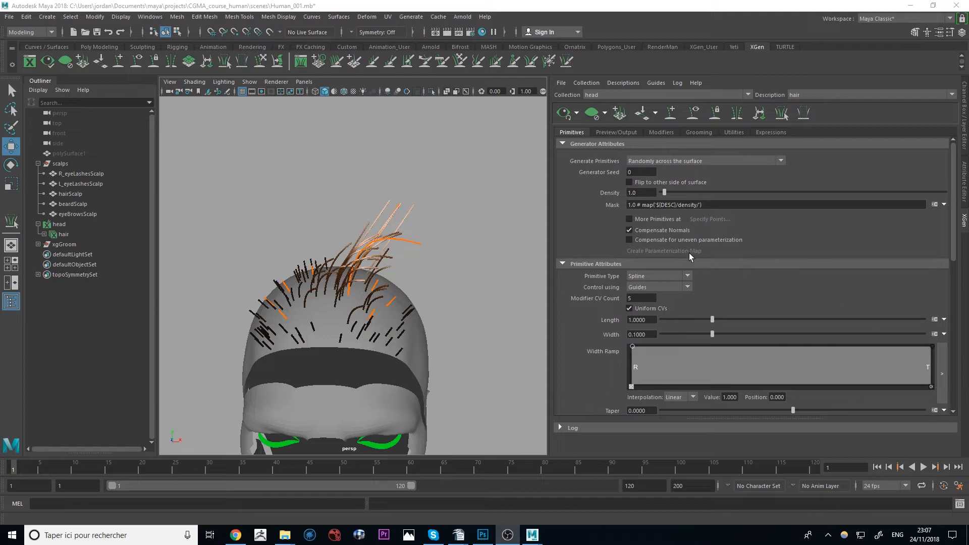
scroll(688, 253, down, 3)
scroll(656, 262, up, 3)
click(652, 161)
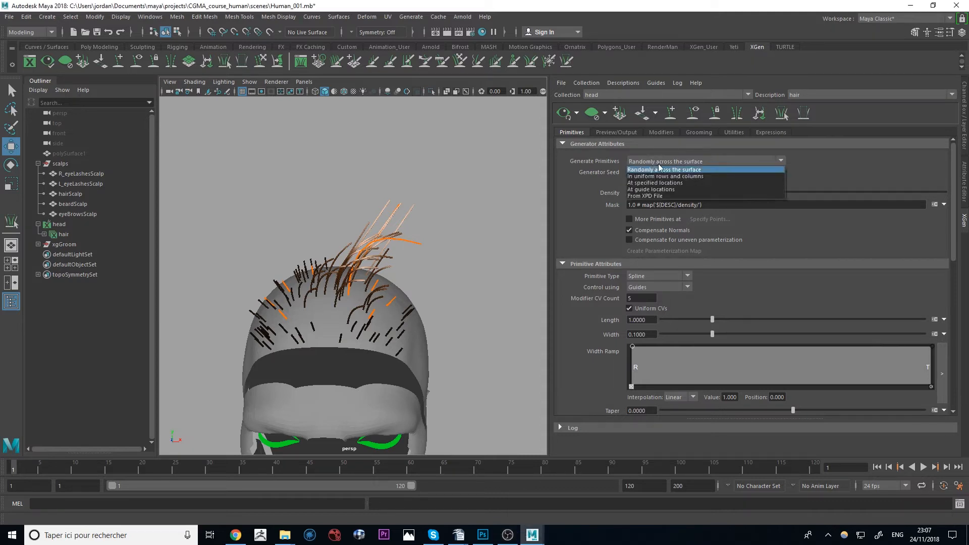
click(659, 170)
Select the hair scalp and review the primitive generation choices for a new description, without creating one
click(420, 348)
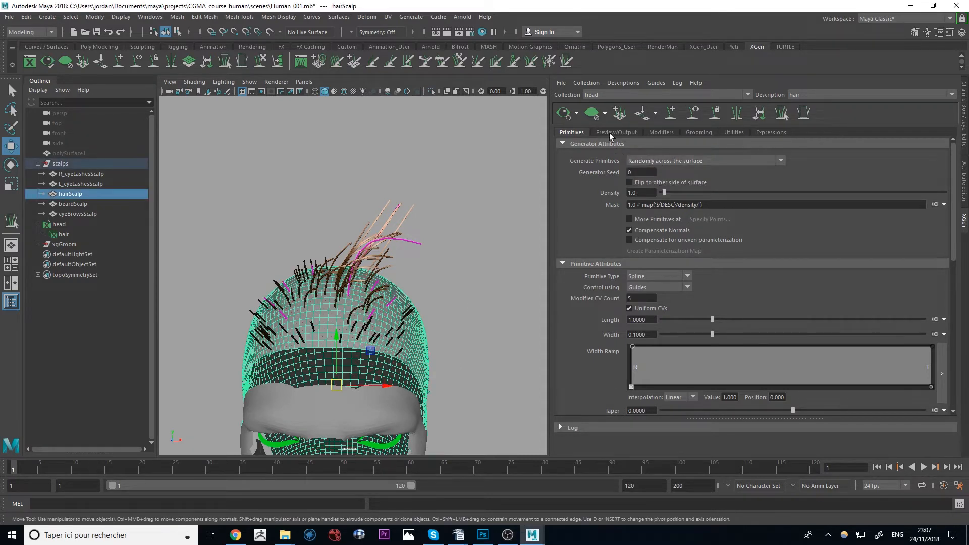
click(624, 83)
click(631, 91)
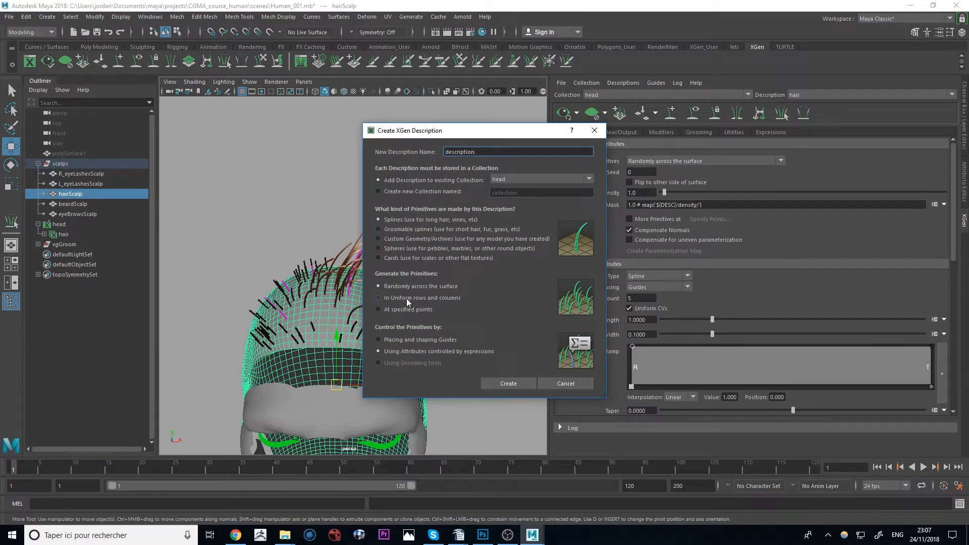
click(573, 382)
Try generating the hair primitives in uniform rows and columns, and at specified locations
click(669, 161)
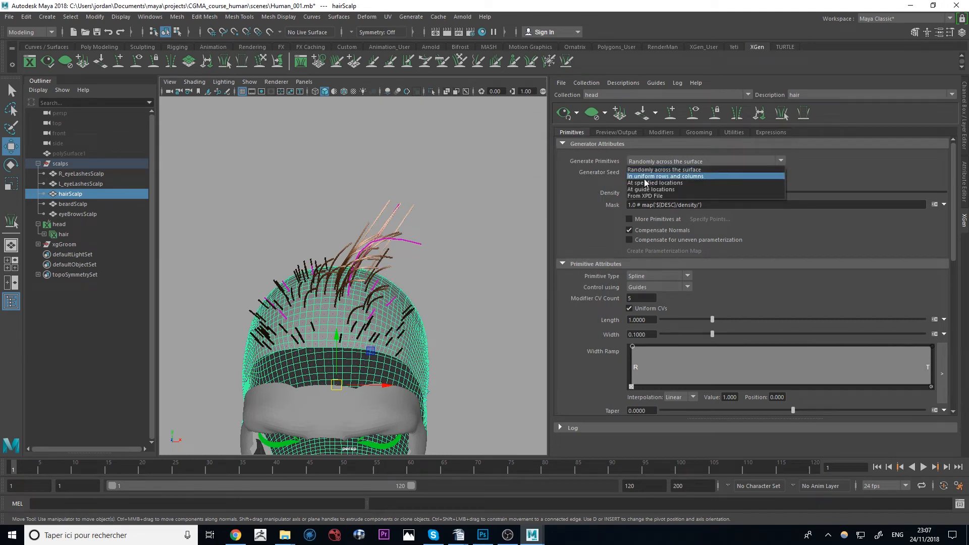
click(668, 176)
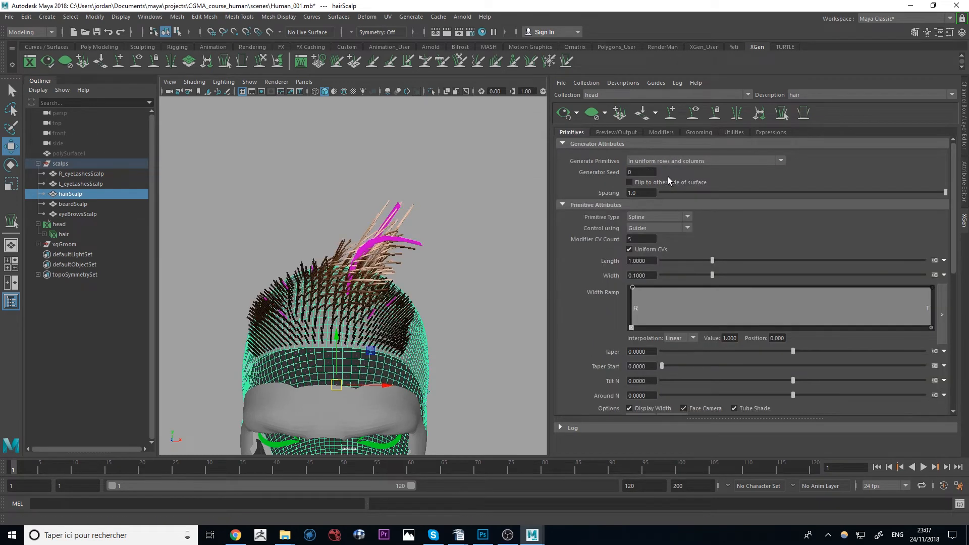
click(660, 162)
click(670, 183)
Try generating the hair primitives at guide locations, and restore generation to Randomly across the surface
click(658, 161)
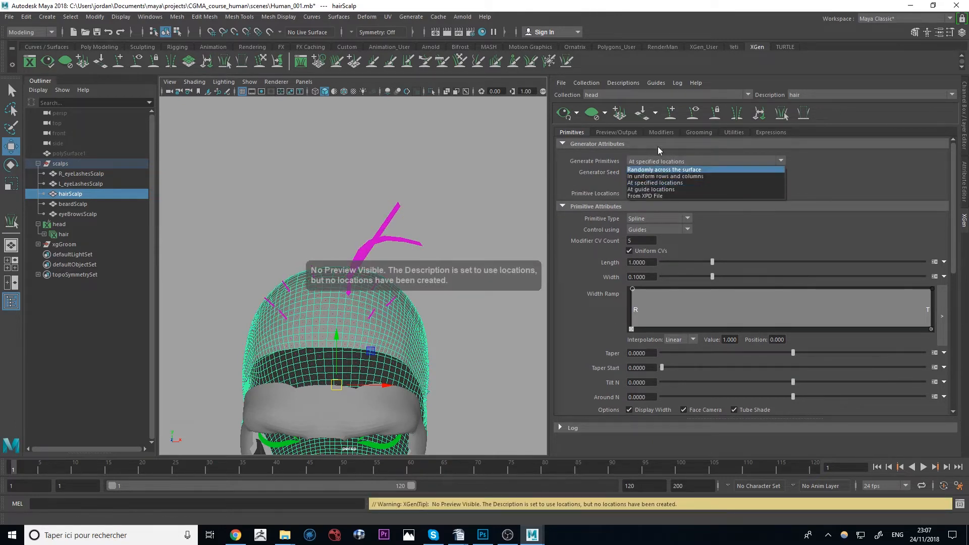
click(659, 189)
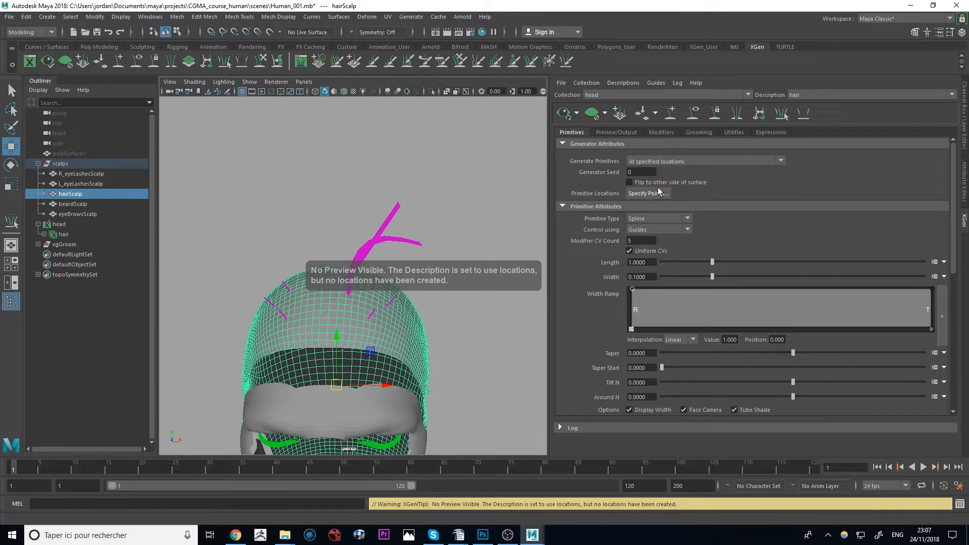
scroll(414, 255, up, 4)
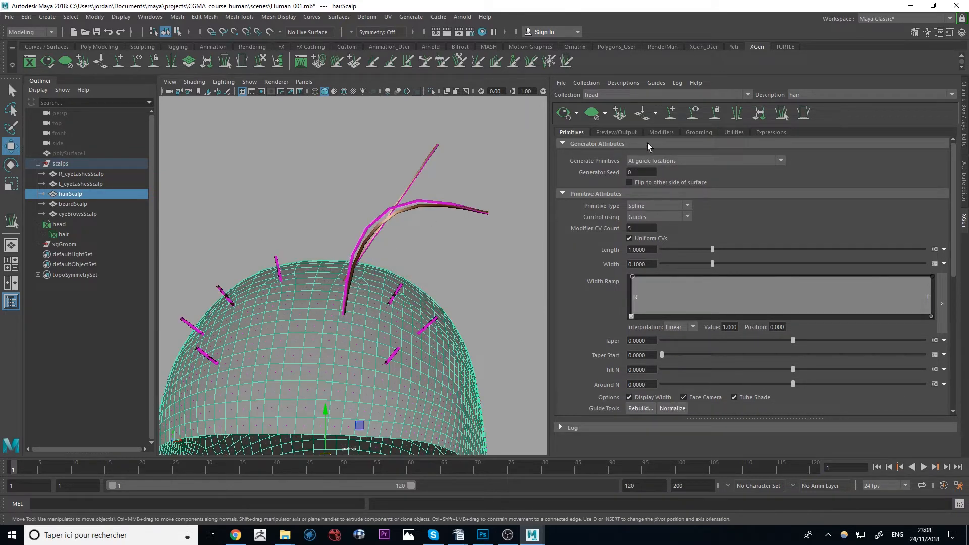
click(674, 160)
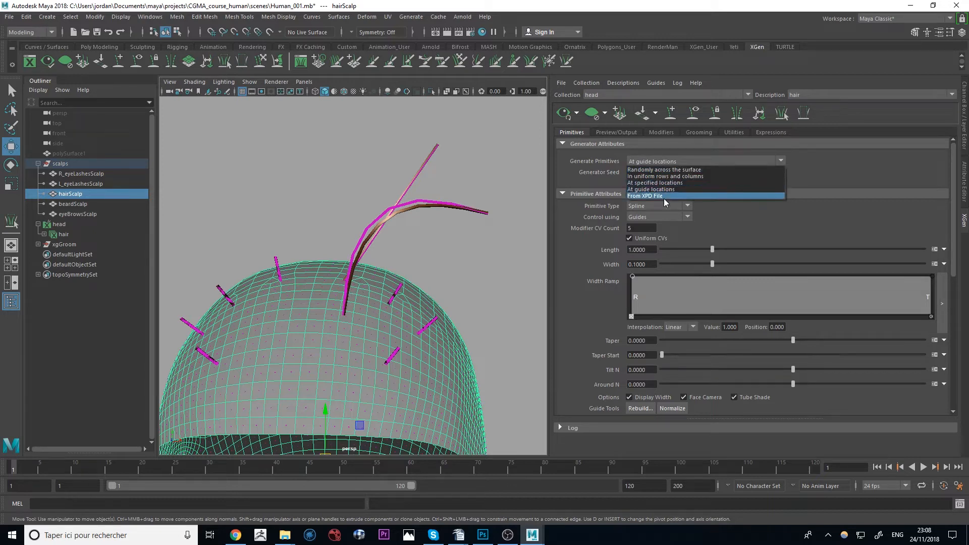
click(654, 170)
scroll(403, 255, down, 5)
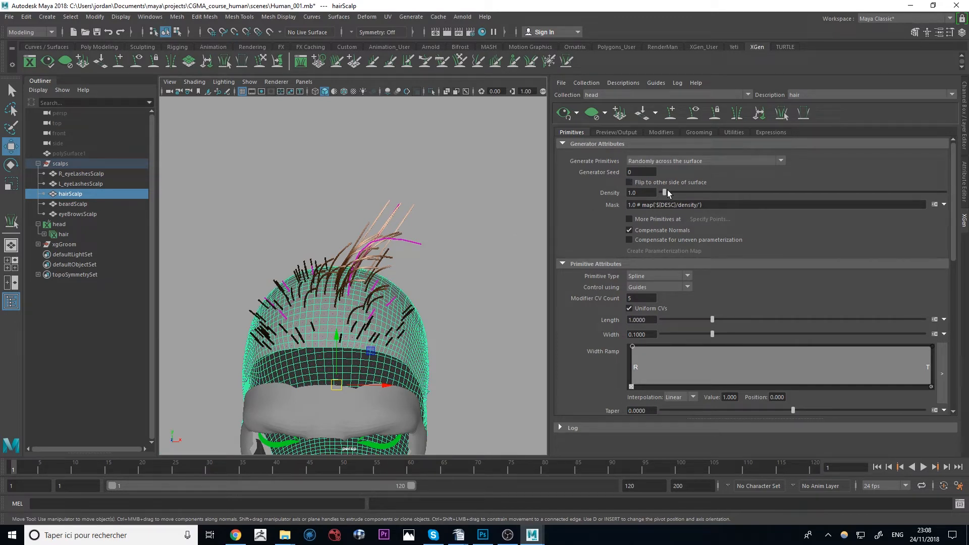
Raise the hair density to about 24.6 and turn off automatic preview updates
drag(674, 193, 732, 195)
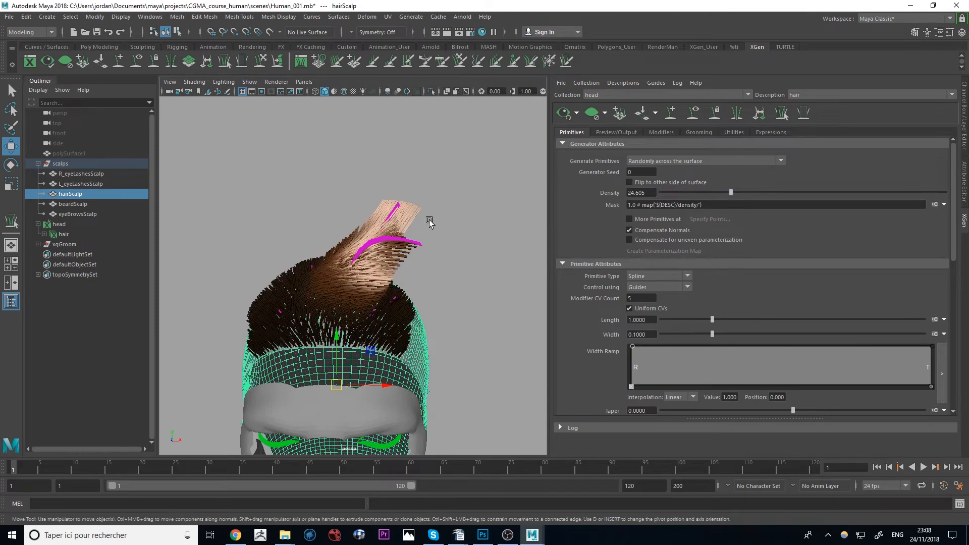
scroll(428, 222, up, 2)
click(575, 116)
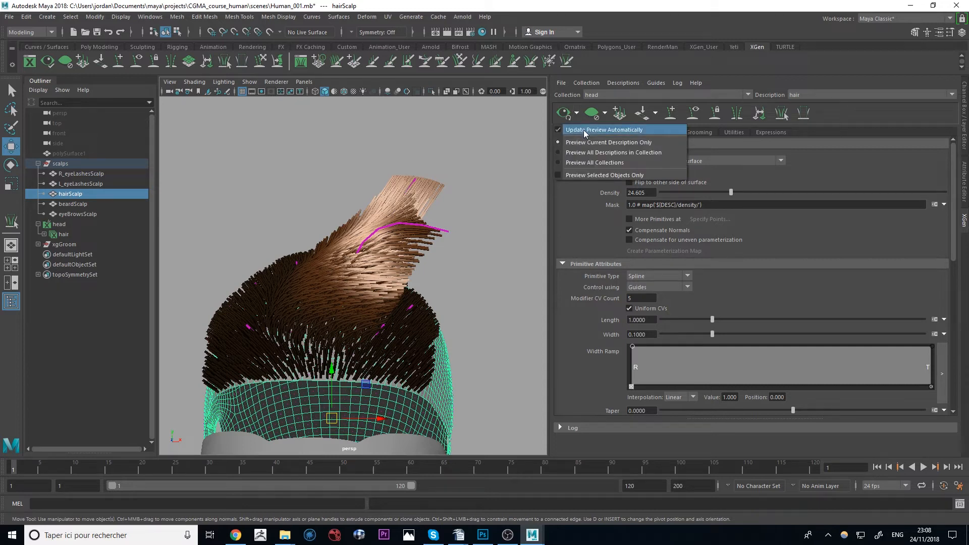
click(616, 130)
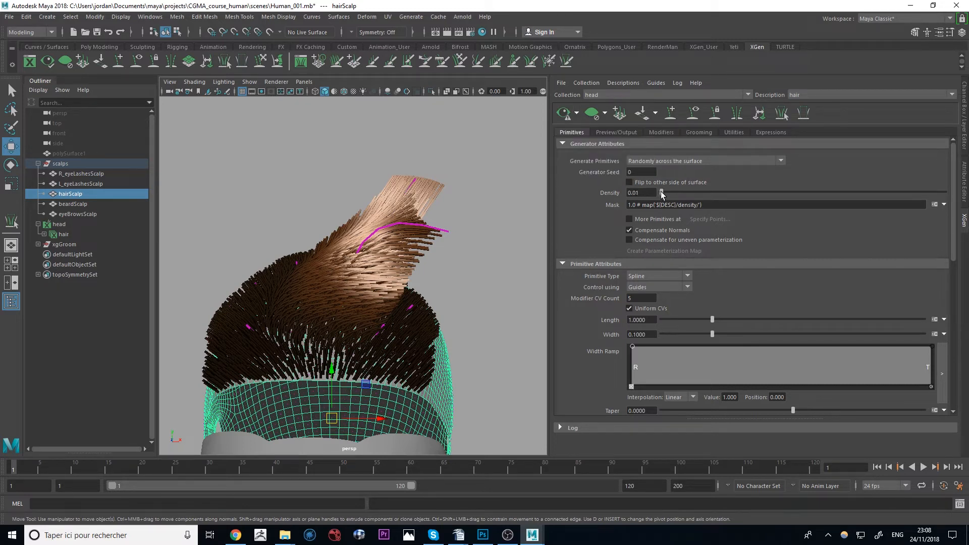
Set the hair density to about 7.5 and refresh the preview manually, clearing and regenerating it once
mouse_move(701, 194)
mouse_down()
mouse_move(712, 195)
mouse_move(682, 191)
mouse_up()
click(564, 116)
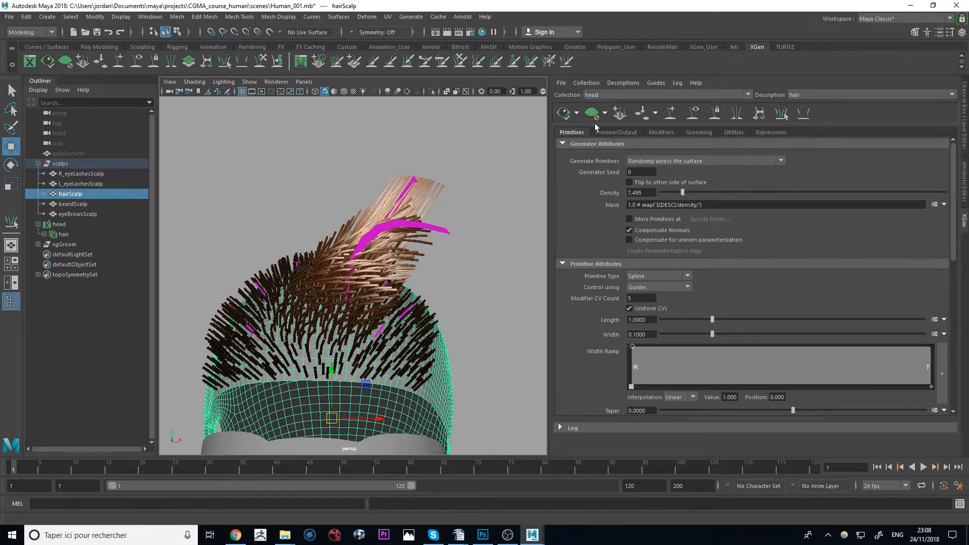
click(592, 114)
click(563, 114)
Turn automatic preview updates back on and raise the hair density to 22.47
click(577, 114)
click(587, 130)
drag(682, 193, 725, 203)
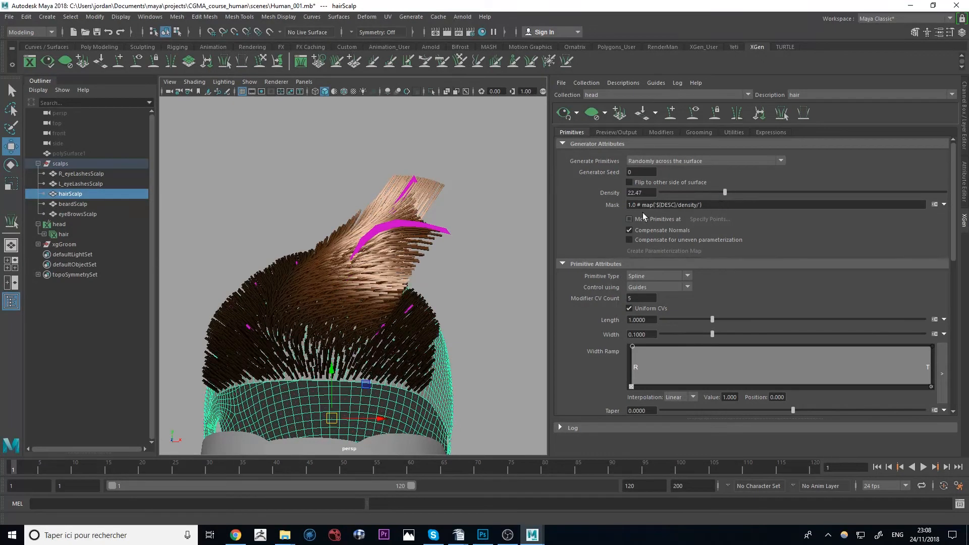
Examine the density value and the mask expression that multiplies it, including their tooltips
drag(649, 192, 592, 184)
mouse_move(645, 206)
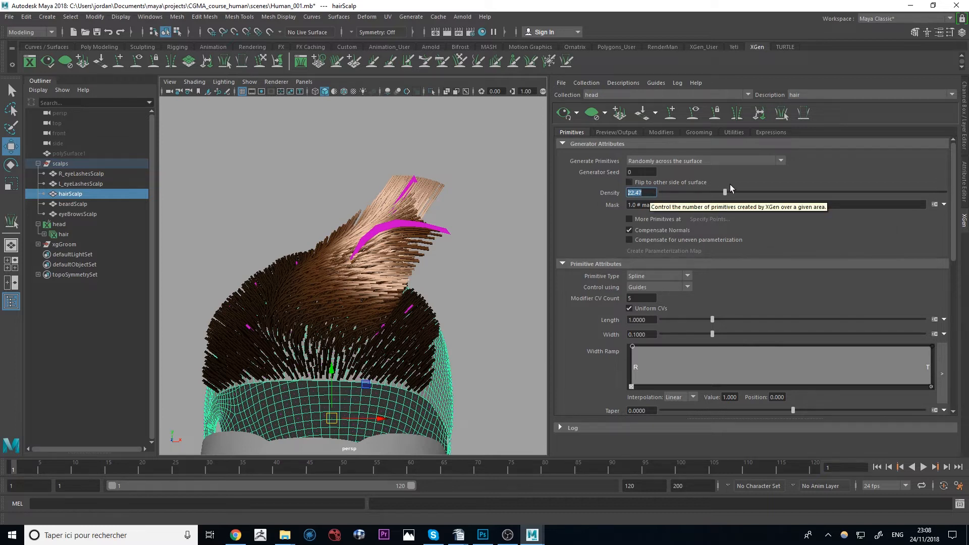
mouse_move(675, 208)
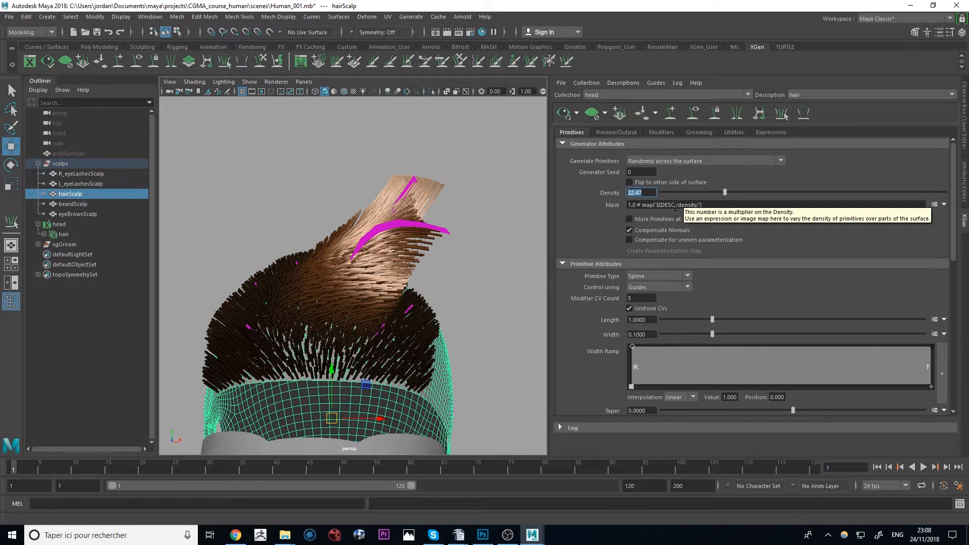
drag(715, 207, 592, 205)
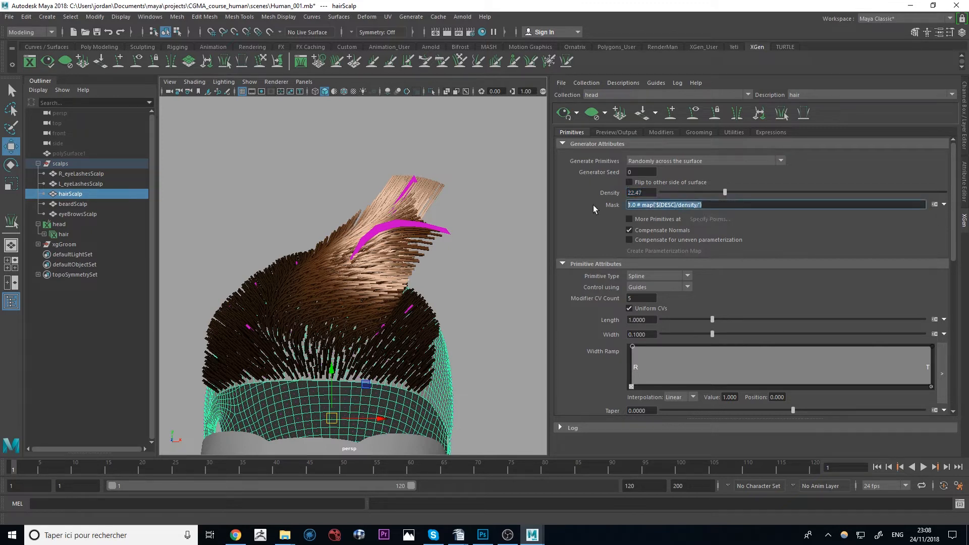
scroll(592, 205, down, 1)
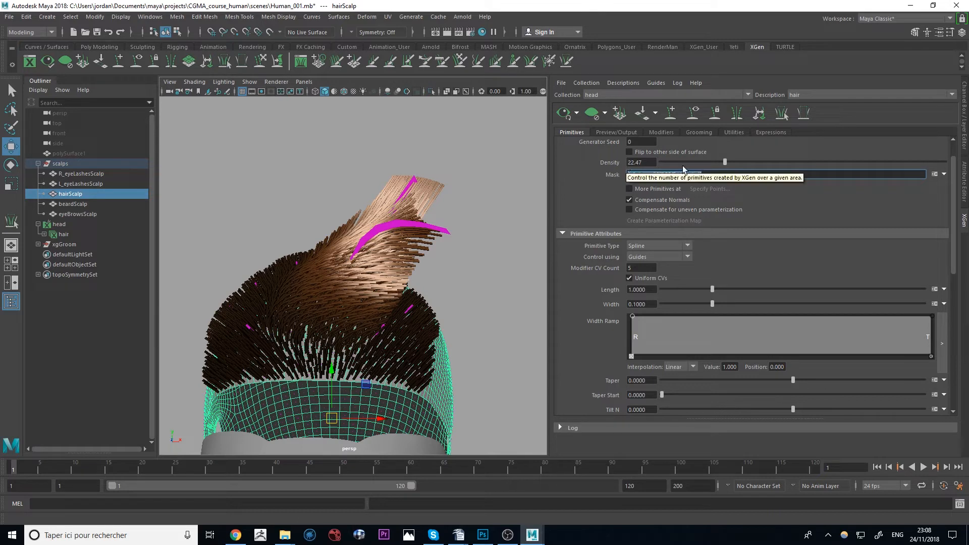
Raise the hair density to about 44.035
drag(724, 162, 783, 162)
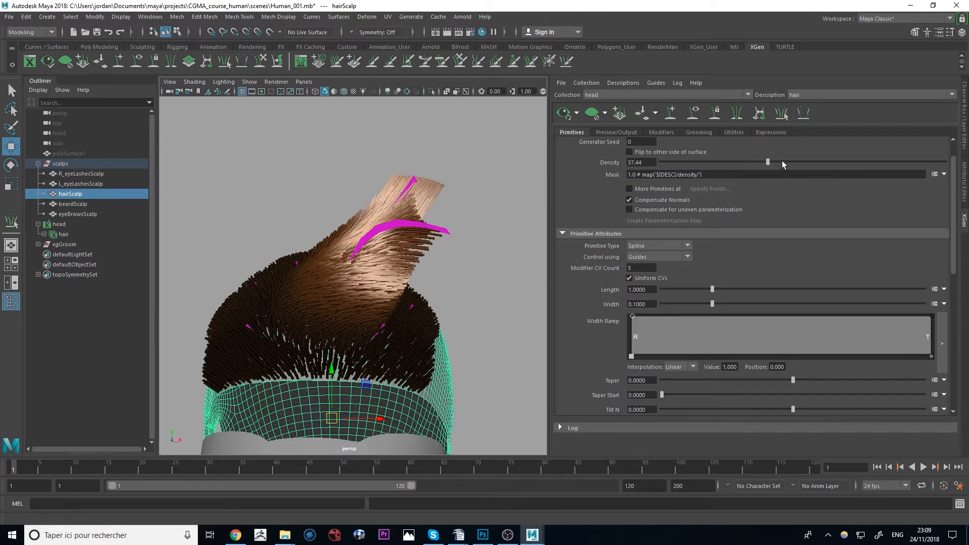
click(945, 174)
click(942, 174)
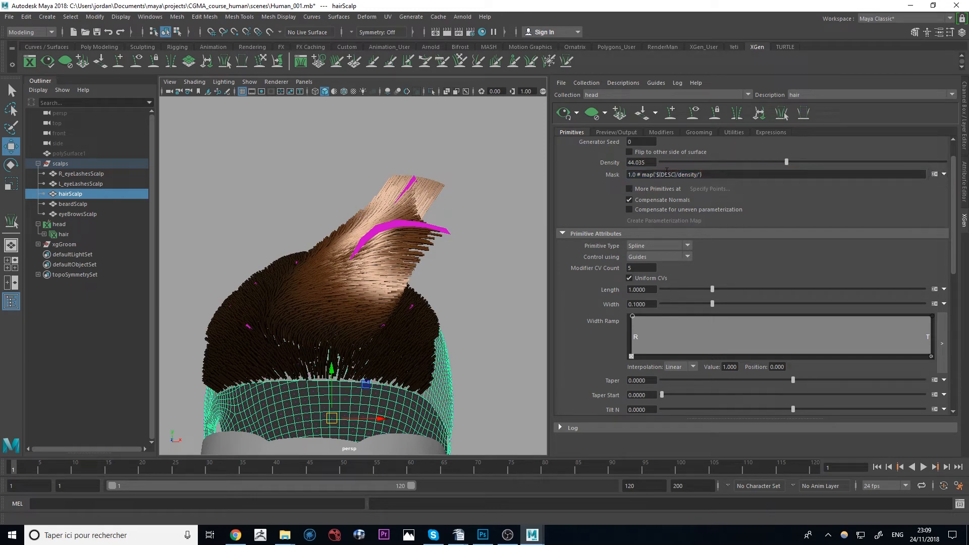
Examine the density mask expression, opening it in the Expression Editor and moving the editor clear of the XGen settings
drag(716, 175, 613, 180)
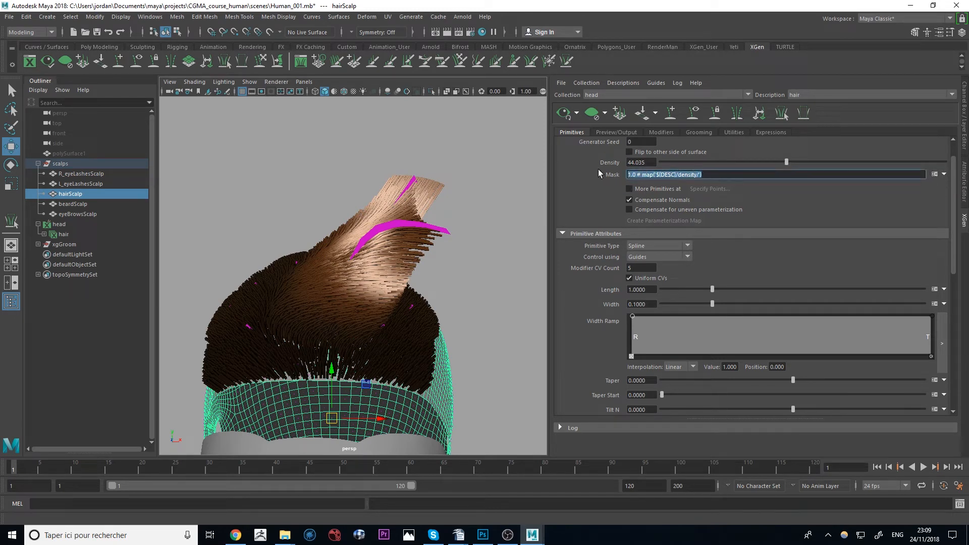
scroll(590, 197, up, 2)
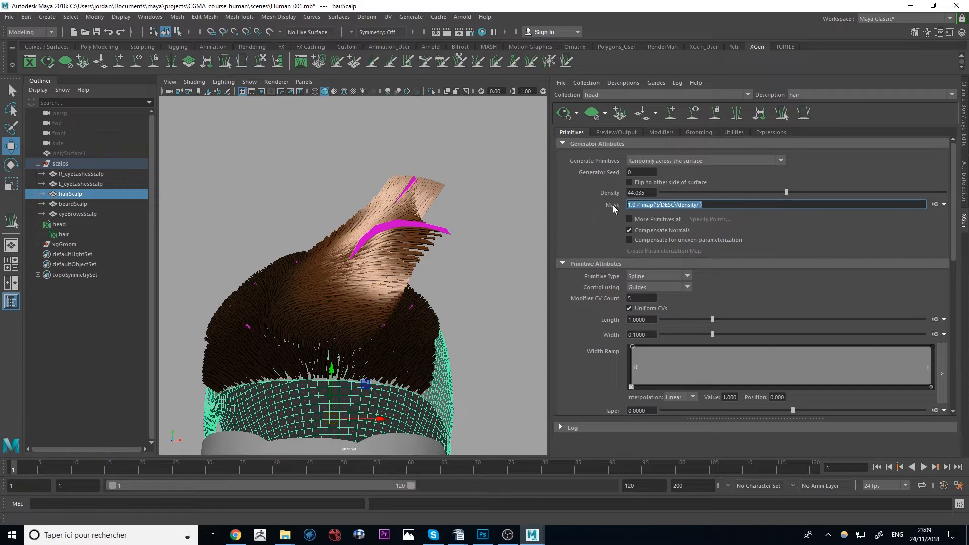
click(704, 205)
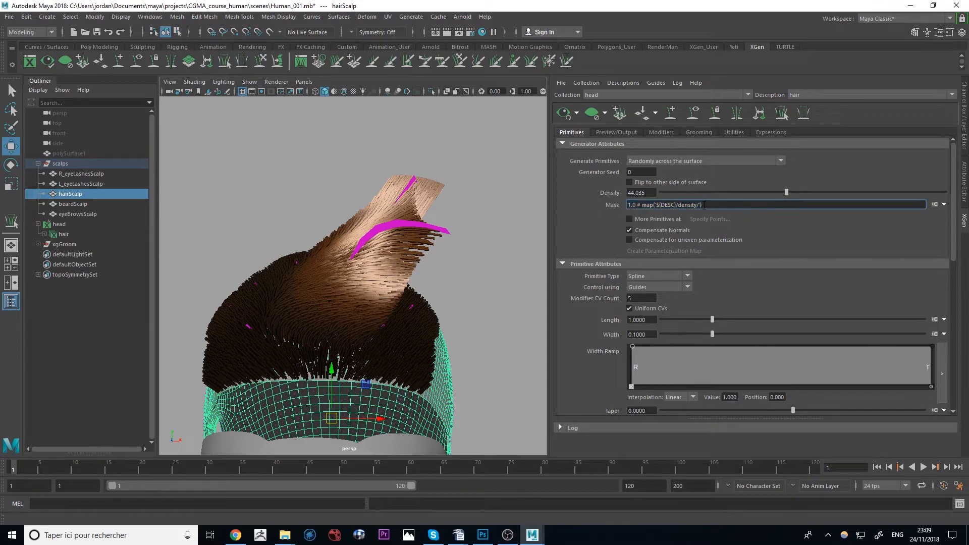
drag(715, 205, 596, 206)
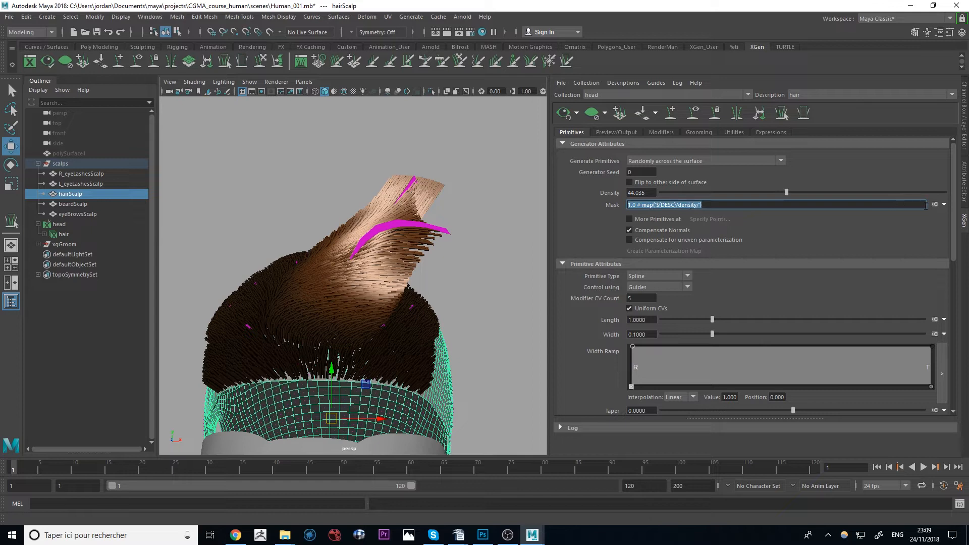
click(934, 206)
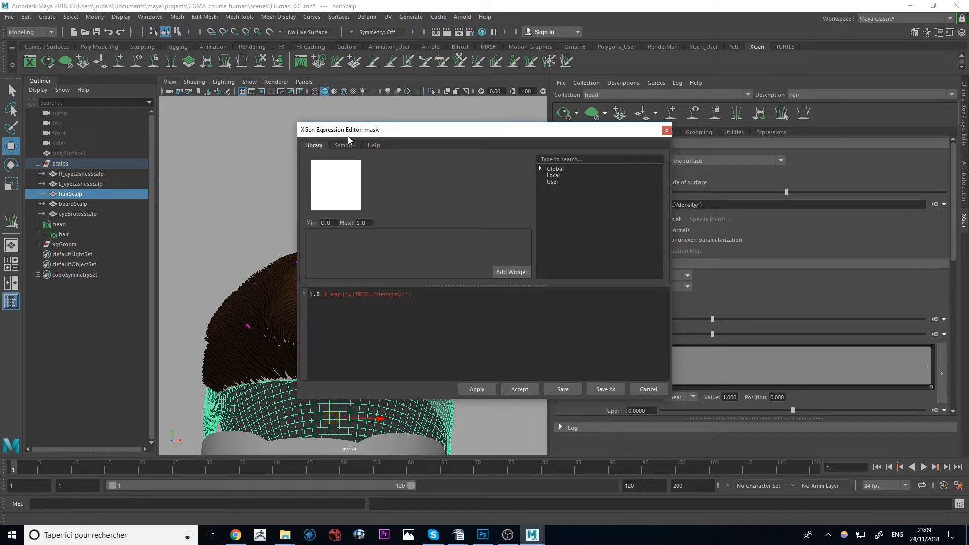
drag(398, 303, 307, 295)
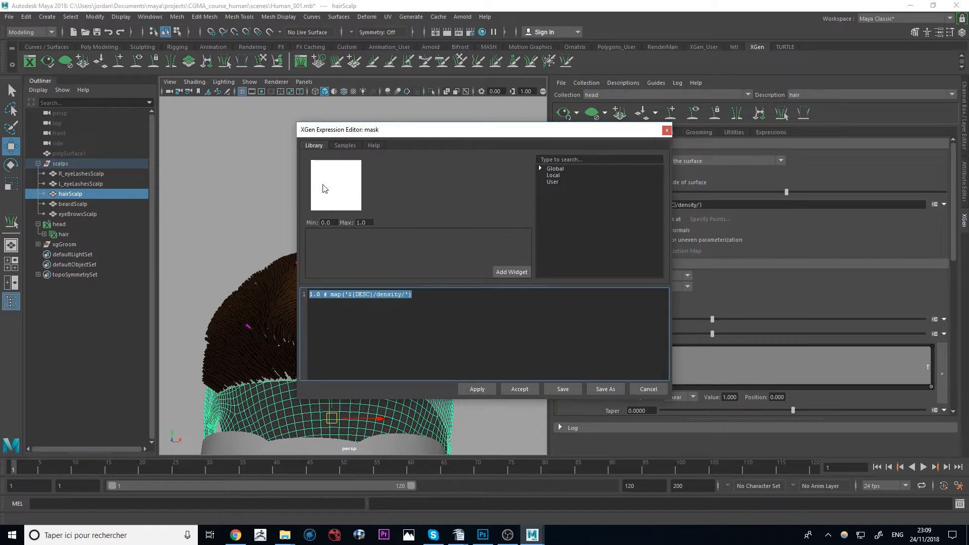
click(400, 339)
drag(415, 295, 299, 295)
drag(376, 132, 128, 127)
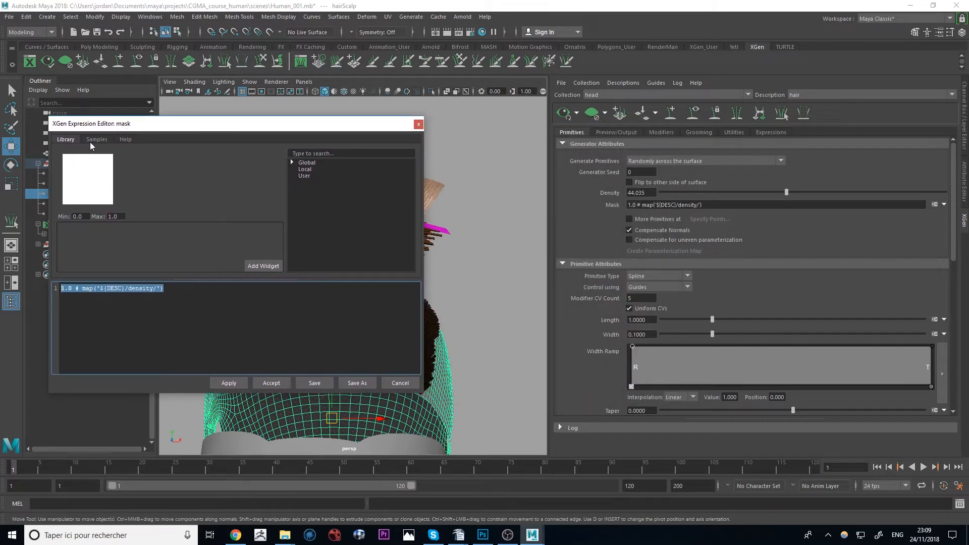
Look through the Expression Editor's sections without saving changes, and close it with the mask expression unedited
click(169, 312)
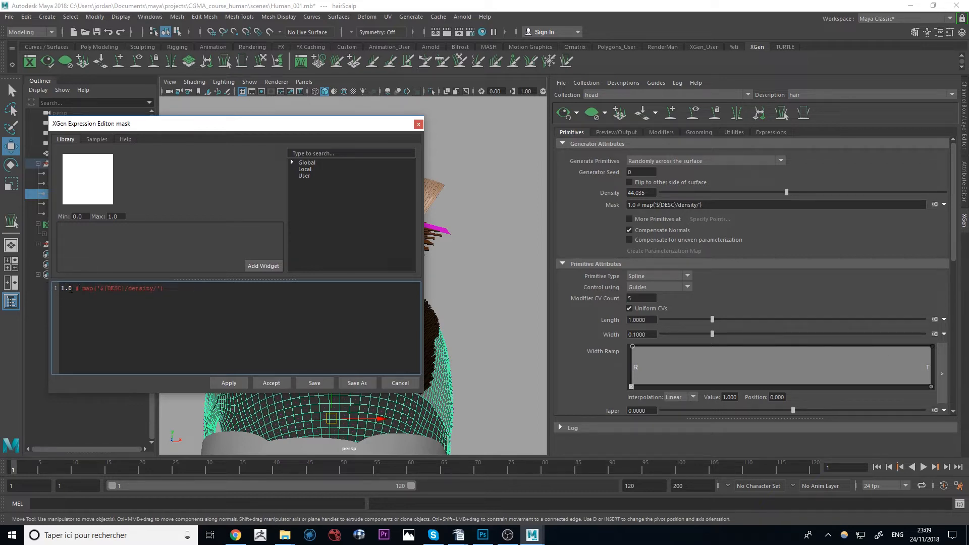
key(ctrl+a)
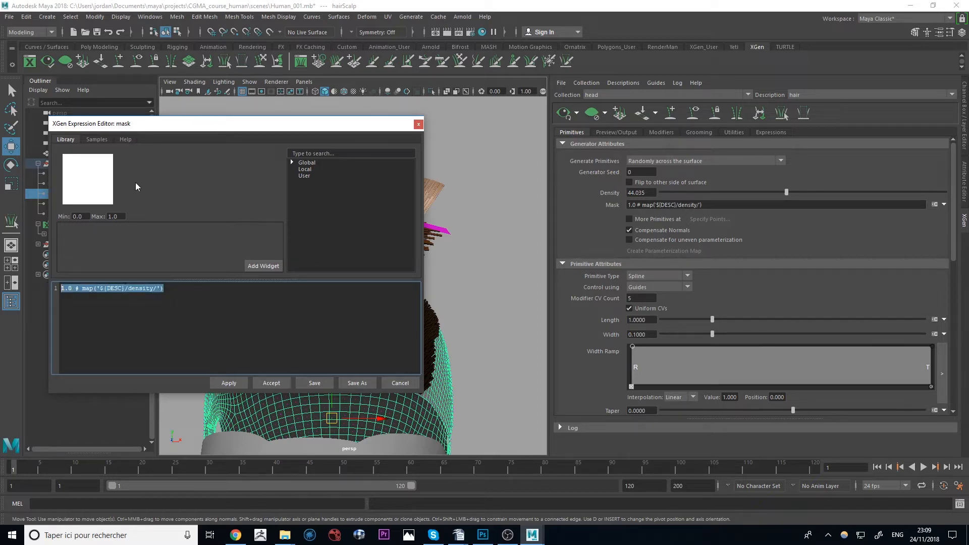
click(101, 139)
click(75, 141)
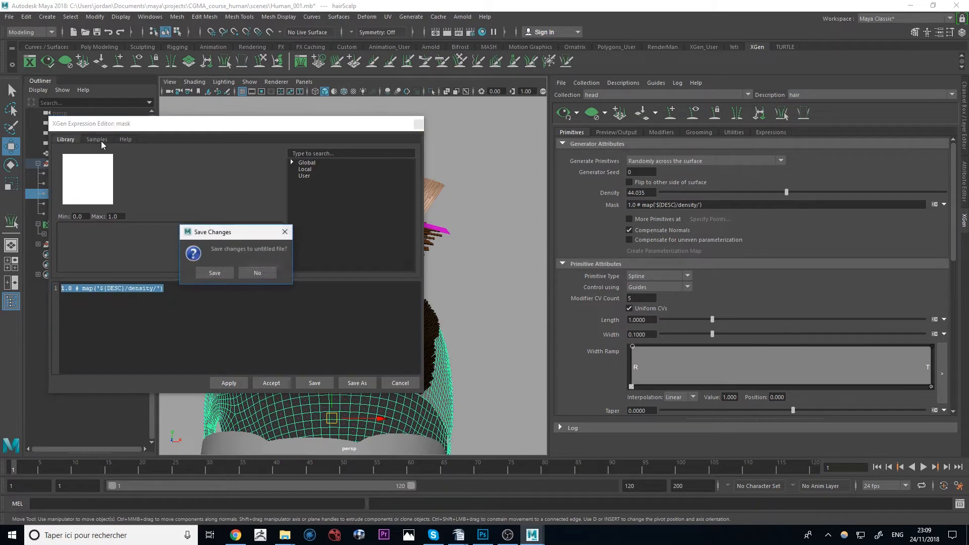
click(252, 272)
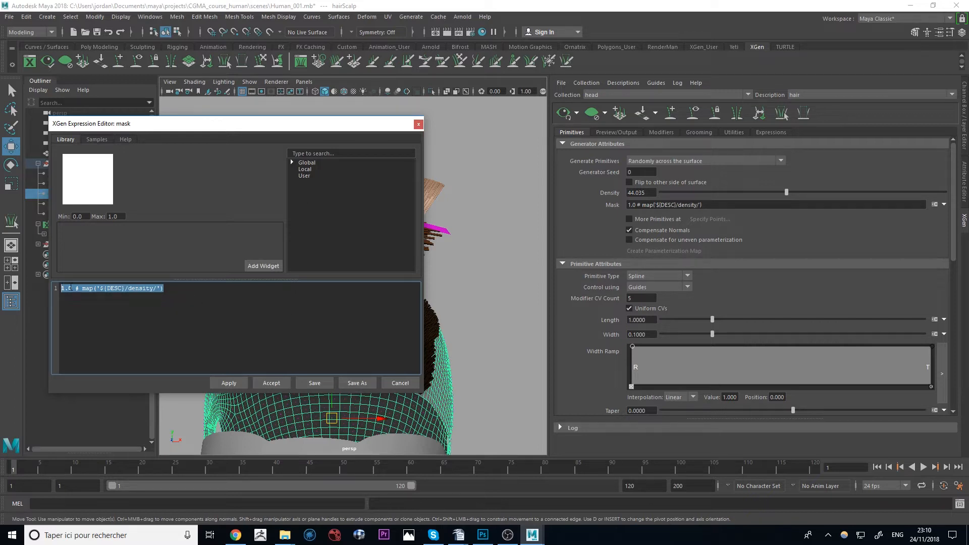
click(404, 384)
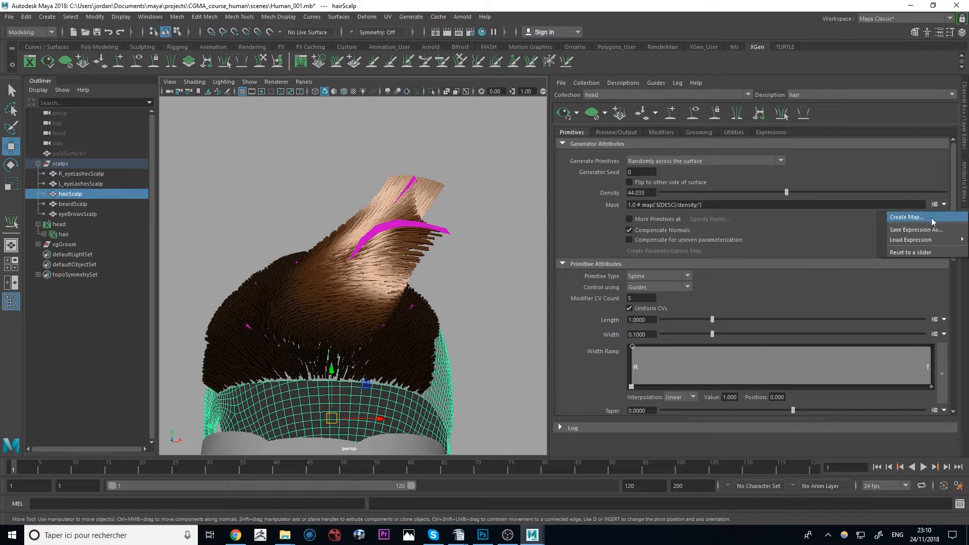
Try out new map settings for the mask with resolution 250 and start color Black, and cancel the map creation
click(903, 217)
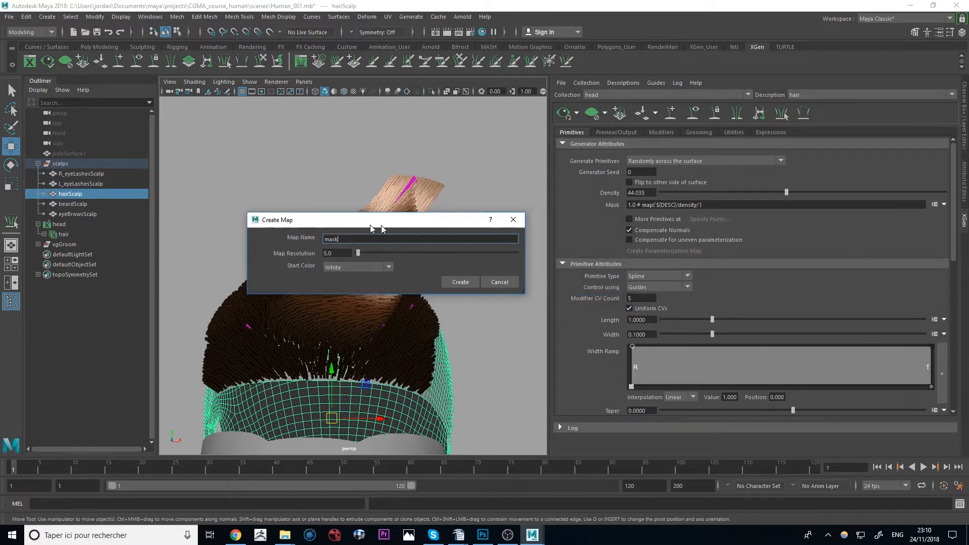
drag(370, 228, 328, 226)
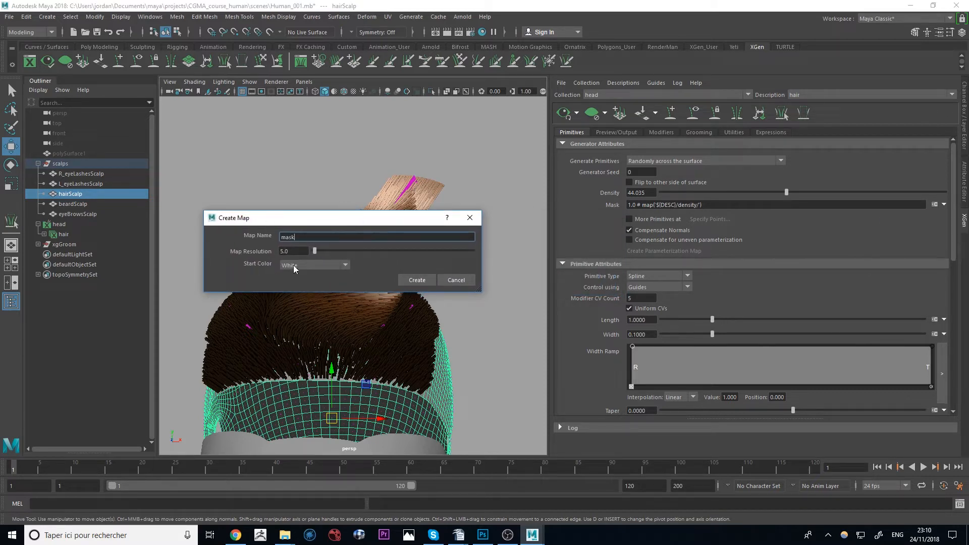
drag(313, 234, 224, 224)
key(Tab)
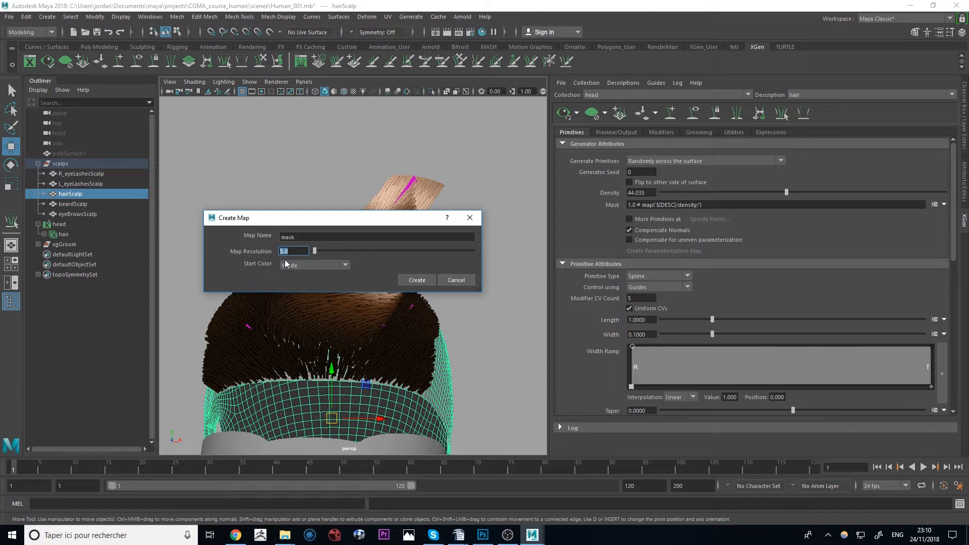
text(2)
key(BackSpace)
key(BackSpace)
key(BackSpace)
key(BackSpace)
text(250)
click(313, 268)
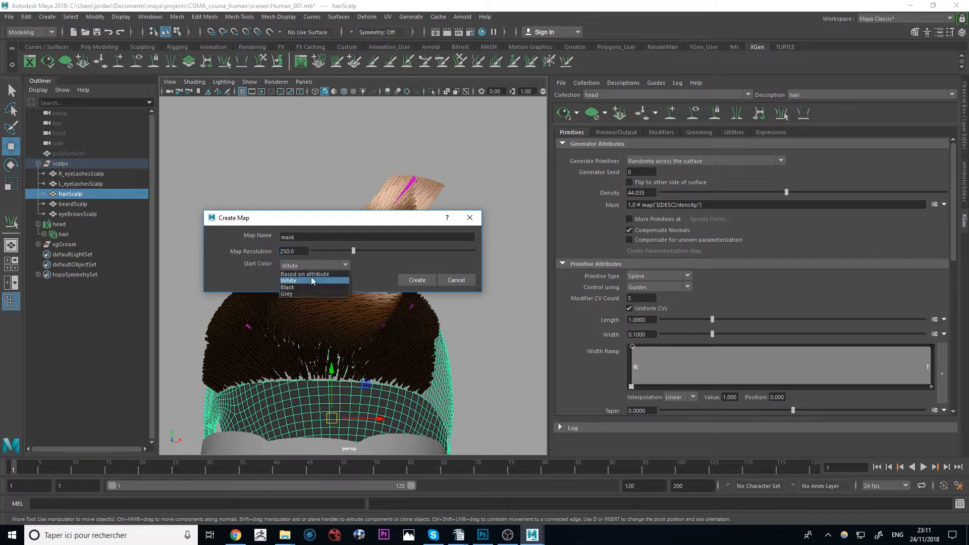
click(312, 285)
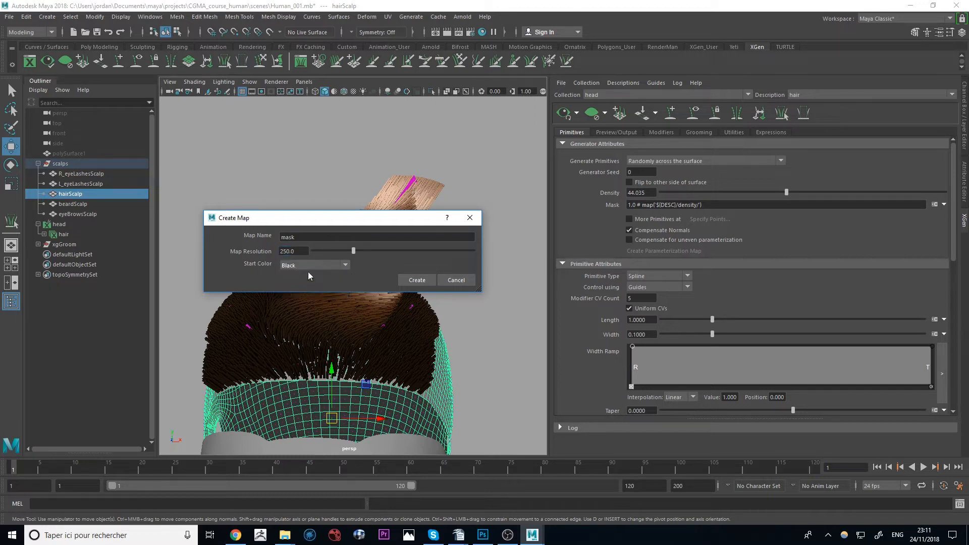
click(458, 281)
click(496, 263)
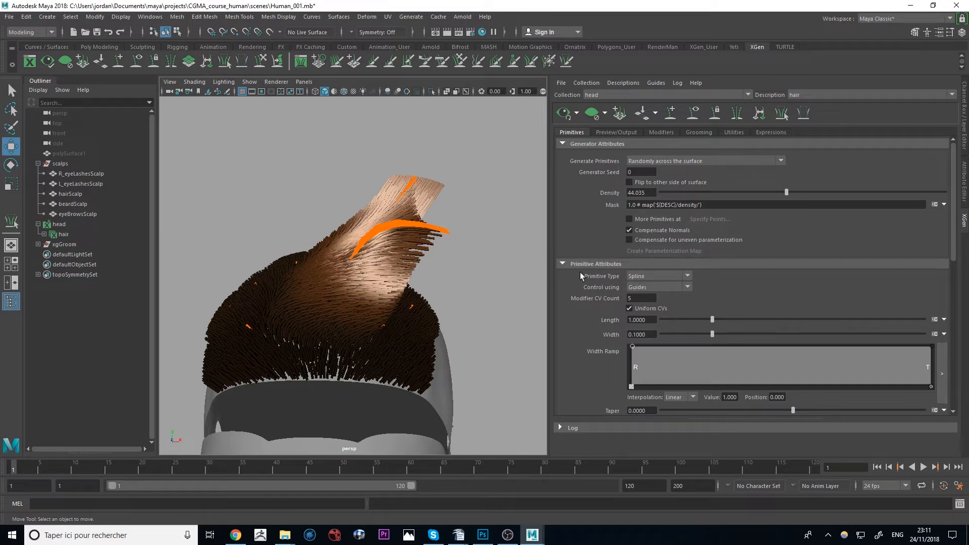
Review the available primitive types and control modes, keeping Spline and Guides selected
click(667, 279)
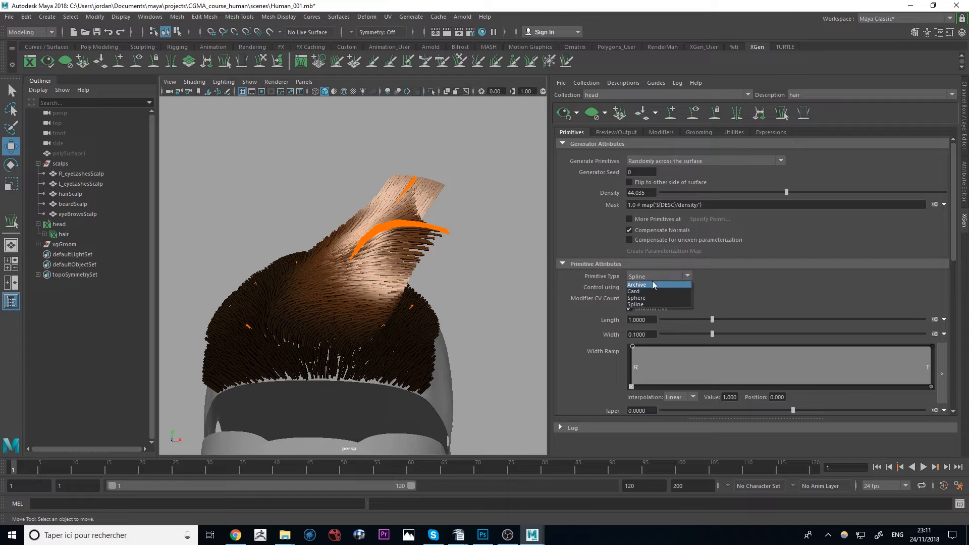
click(752, 273)
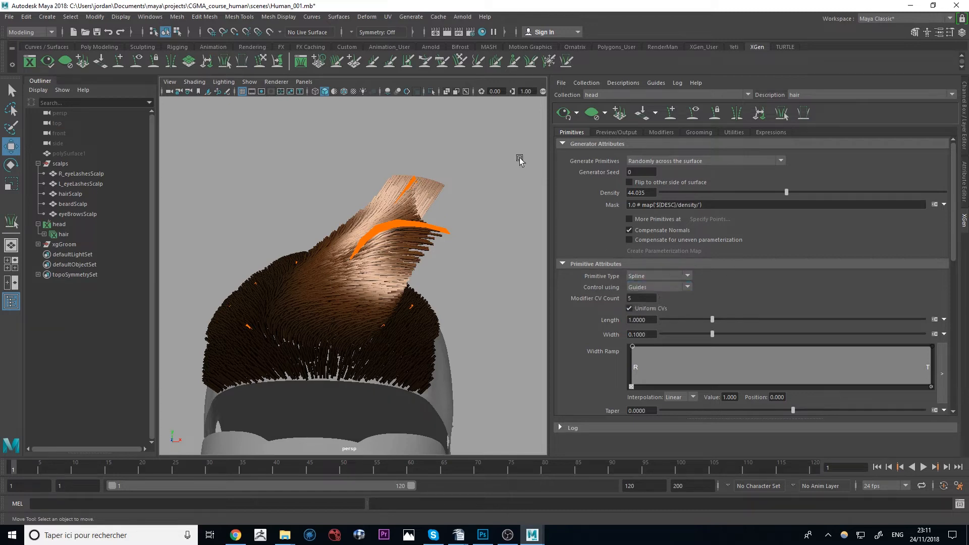
click(650, 279)
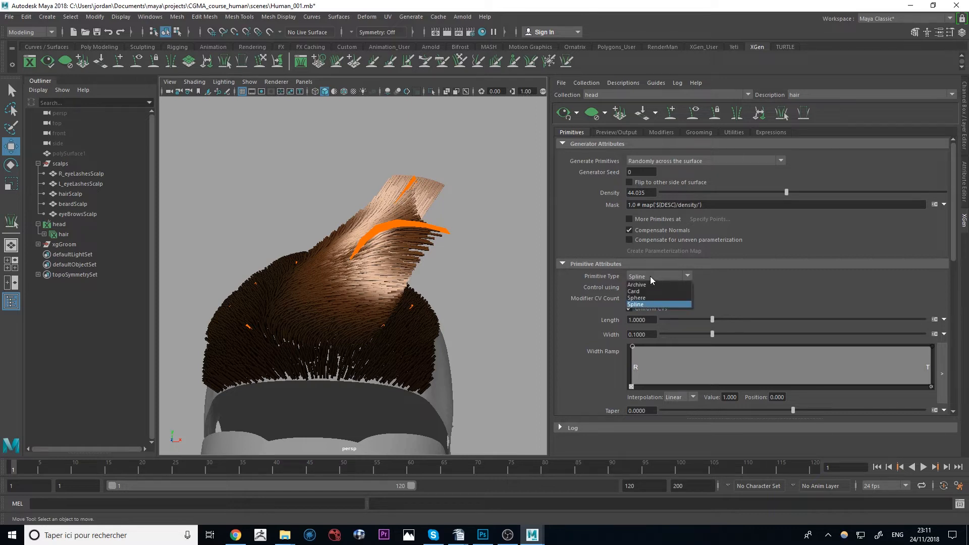
click(650, 276)
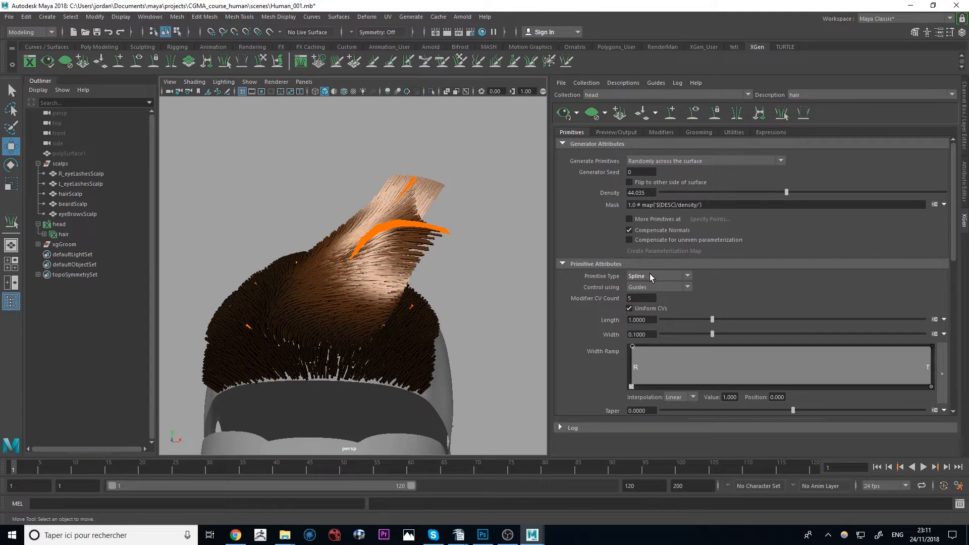
click(652, 277)
click(653, 275)
click(656, 286)
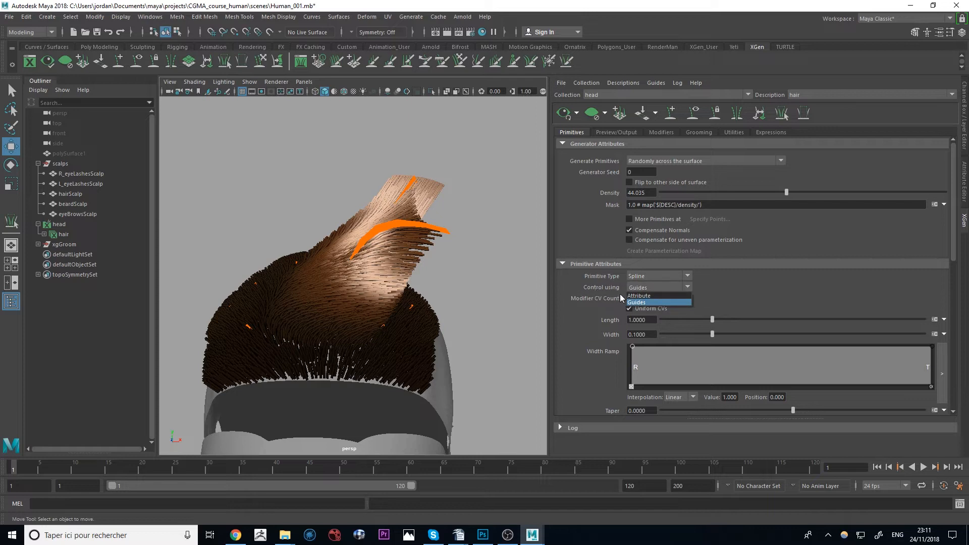
click(652, 302)
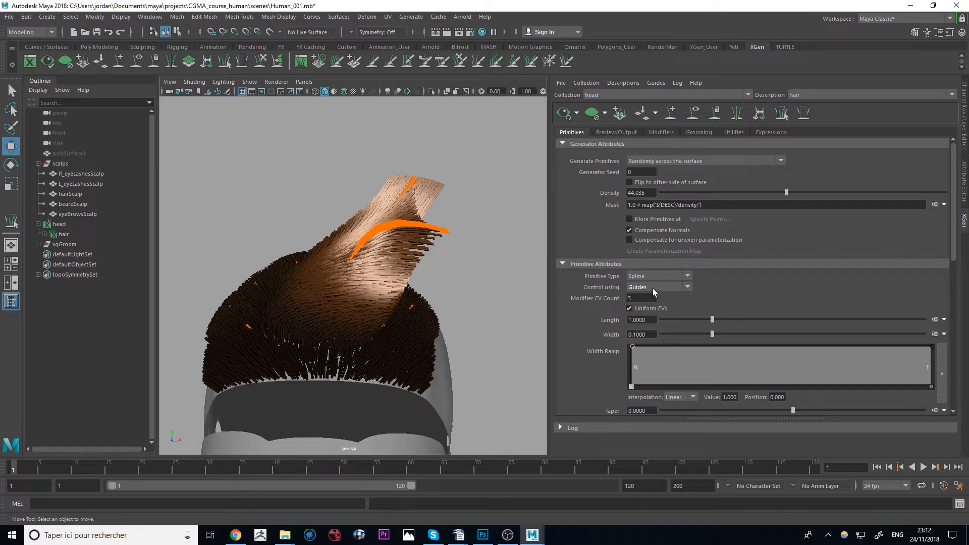
Set the spline's modifier CV count to 15
scroll(652, 289, down, 1)
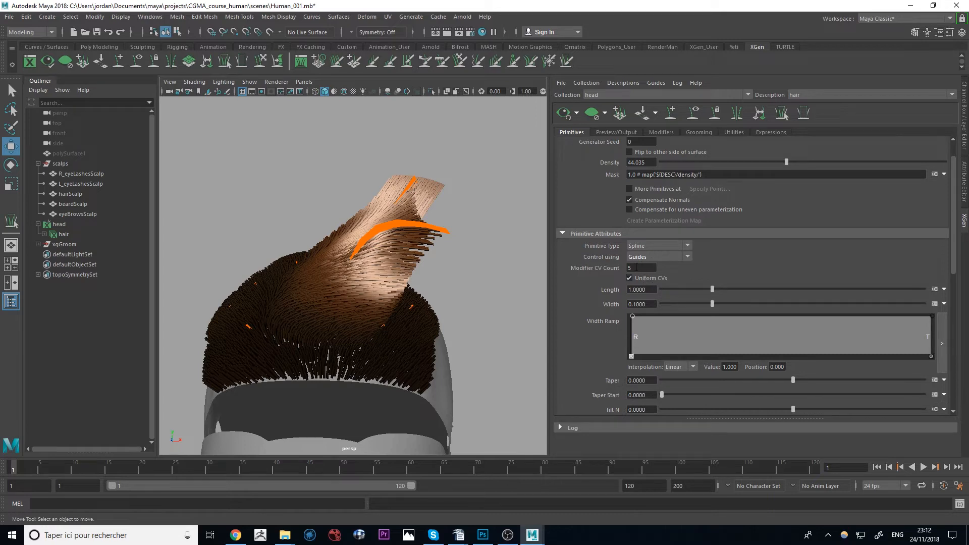
double_click(637, 268)
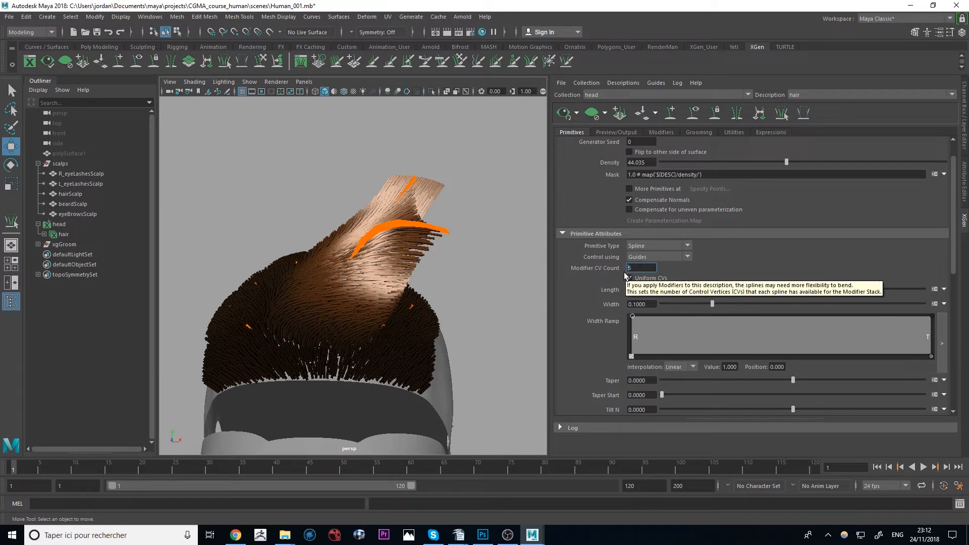
text(15)
key(Return)
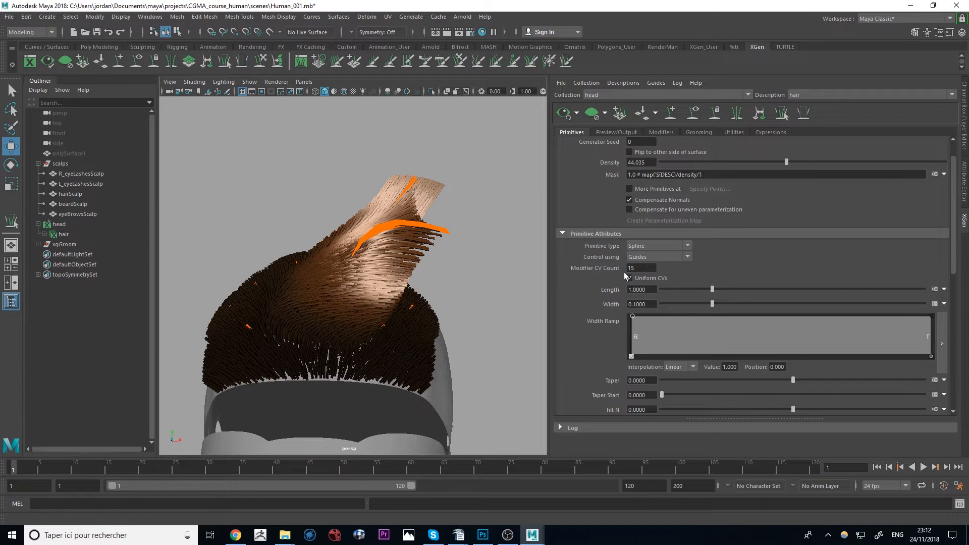
Demonstrate the length attribute by shortening the hair to 0.86 and returning it to 1.0
scroll(444, 242, up, 3)
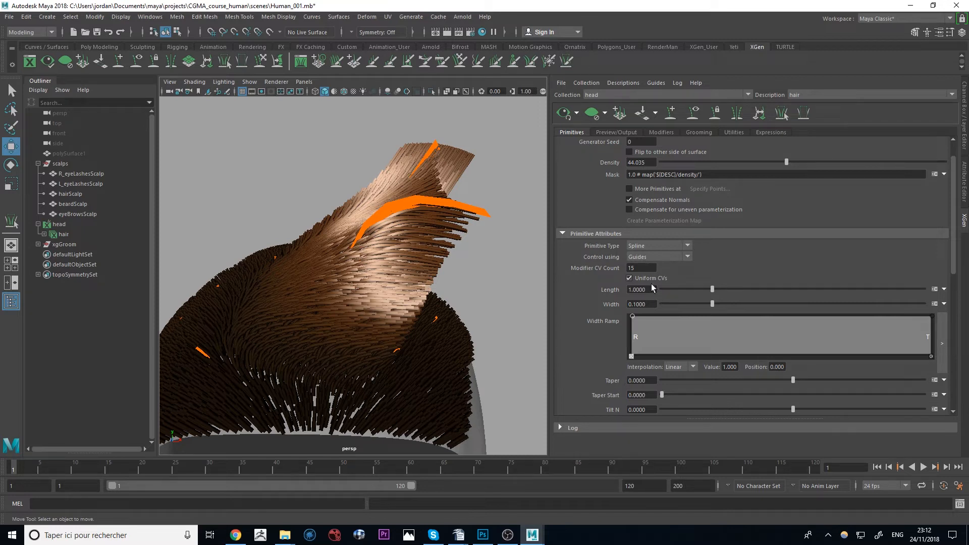
mouse_move(716, 289)
mouse_down()
mouse_move(685, 301)
mouse_move(705, 292)
mouse_up()
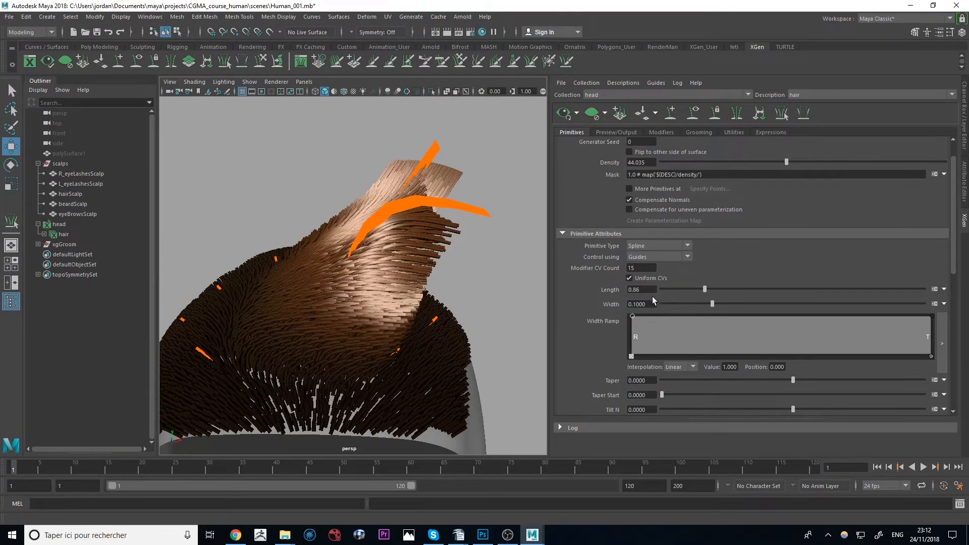
click(641, 290)
text(1.0)
key(Return)
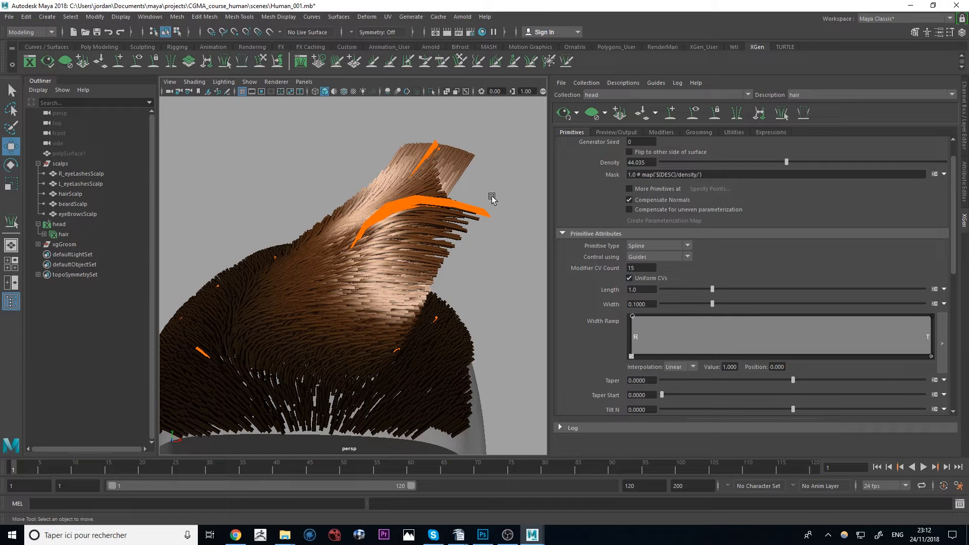
Select the long curved guide and reduce the hair width to 0.005, checking the thinner strands up close
click(470, 230)
scroll(443, 232, down, 2)
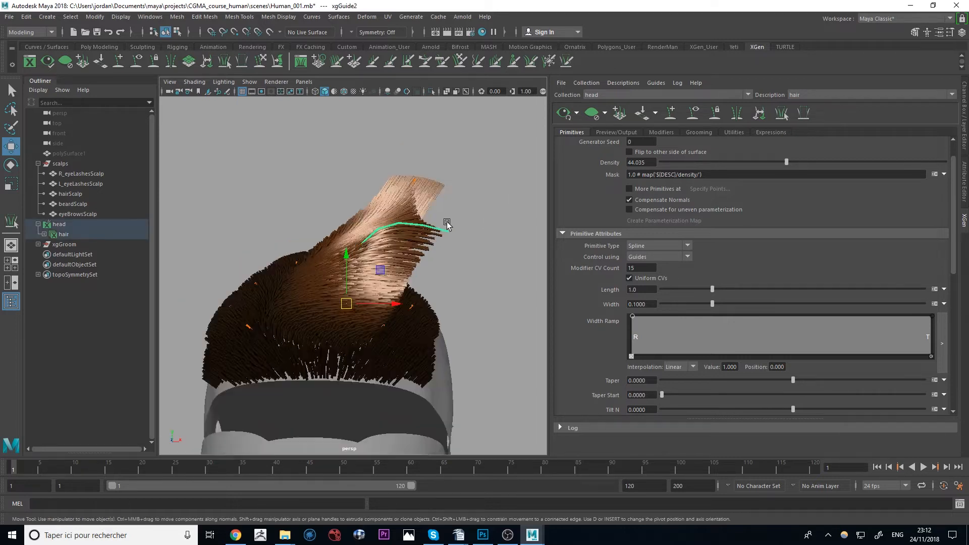
scroll(417, 222, up, 2)
drag(647, 291, 616, 290)
drag(712, 304, 661, 309)
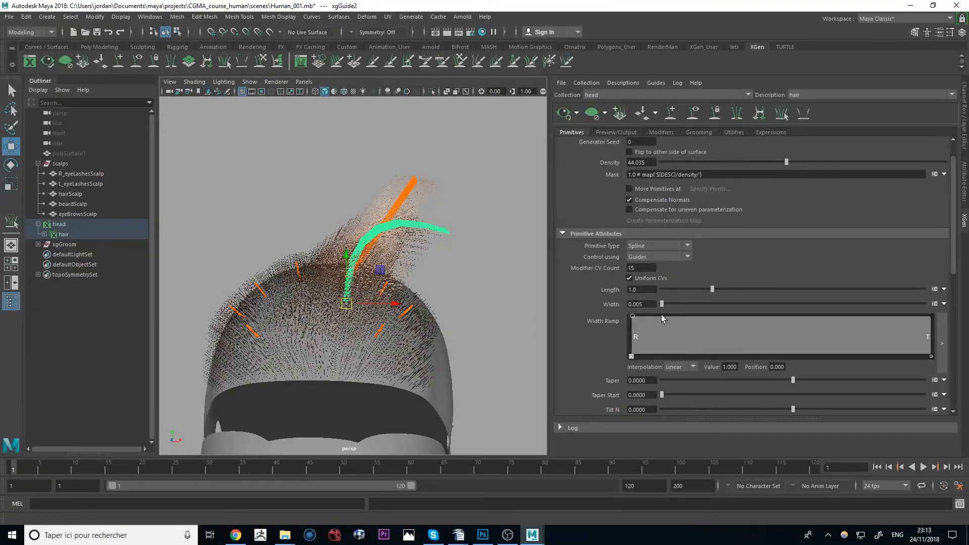
scroll(369, 310, up, 5)
scroll(403, 253, down, 4)
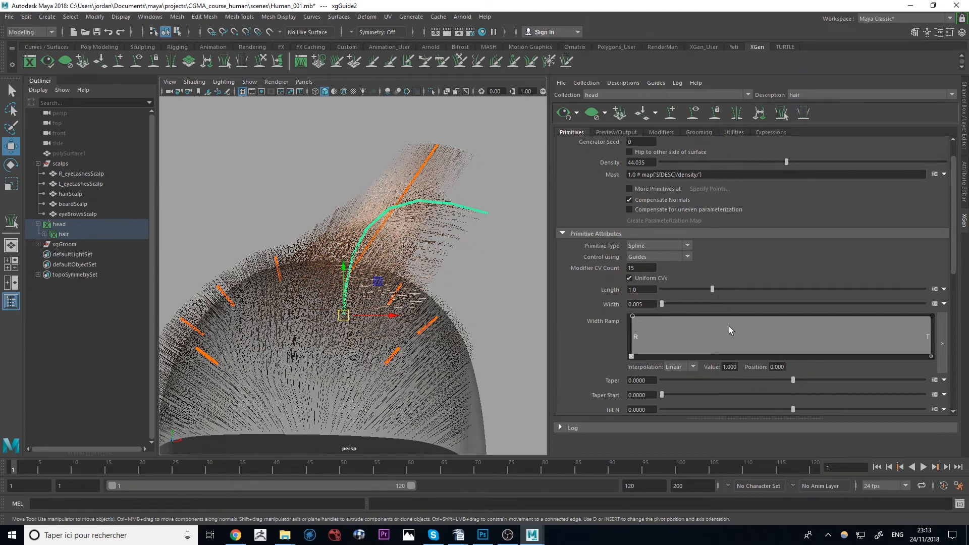
Try reshaping the width ramp, and set the hair width to 0.075 for thicker strands
drag(728, 330, 704, 299)
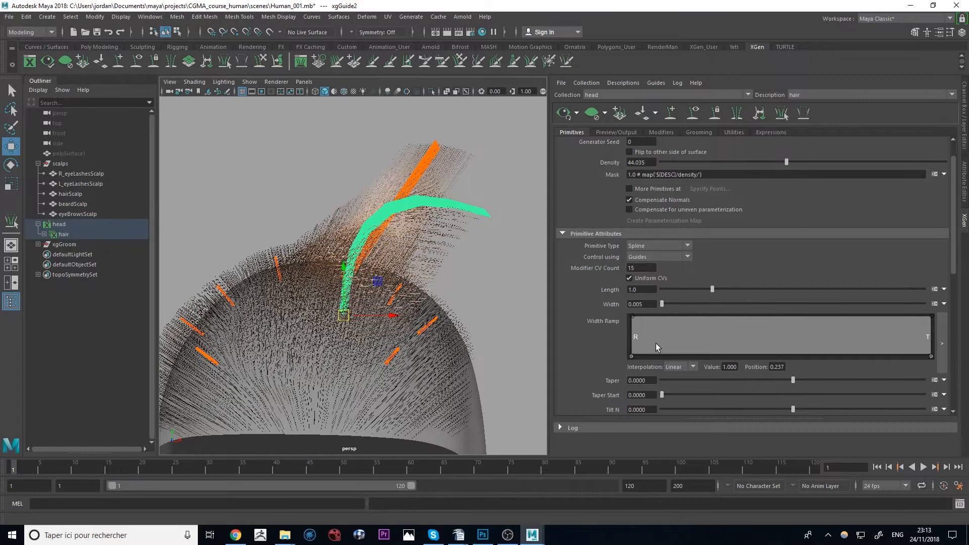
scroll(651, 342, down, 1)
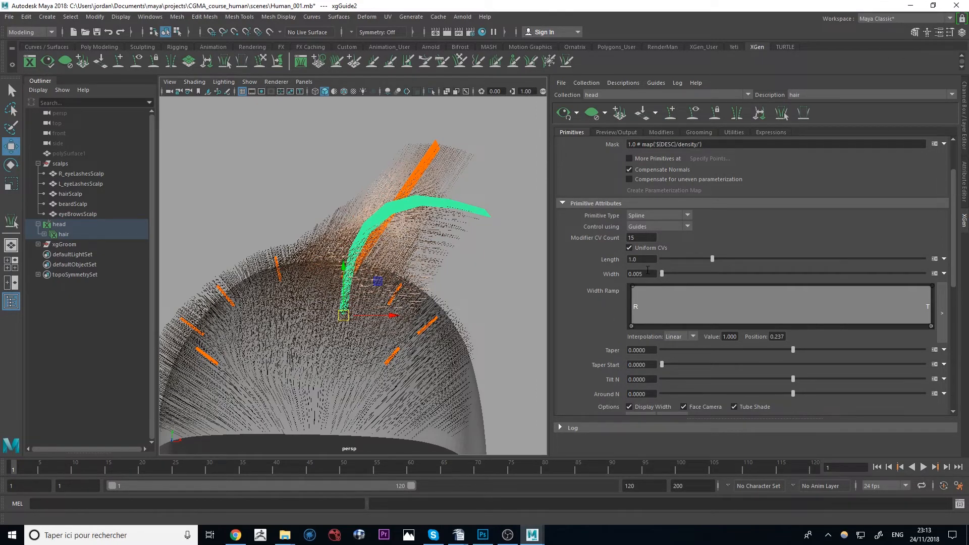
drag(662, 273, 699, 274)
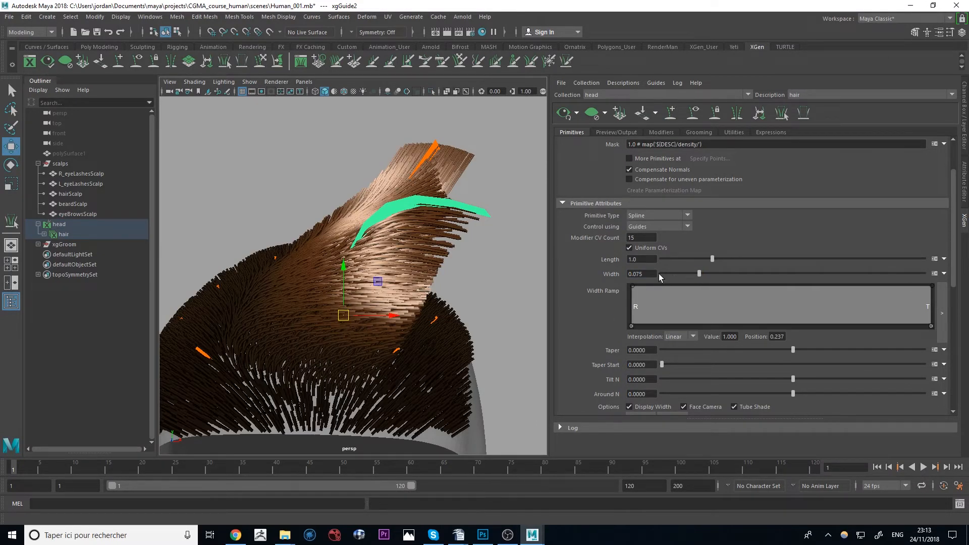
scroll(533, 240, up, 3)
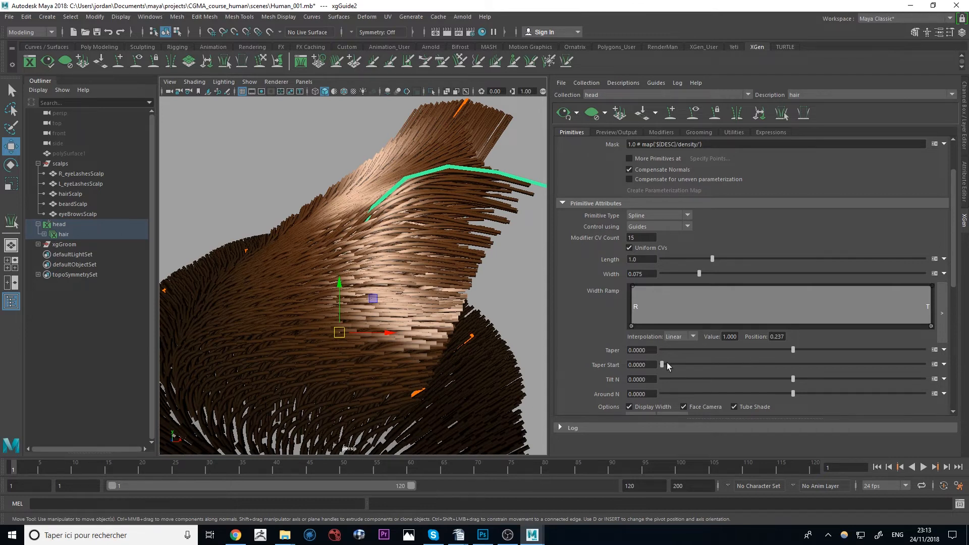
Set the hair's taper start to 0.605 and its taper to 0.13
drag(667, 362, 754, 368)
drag(813, 364, 757, 362)
drag(669, 365, 740, 363)
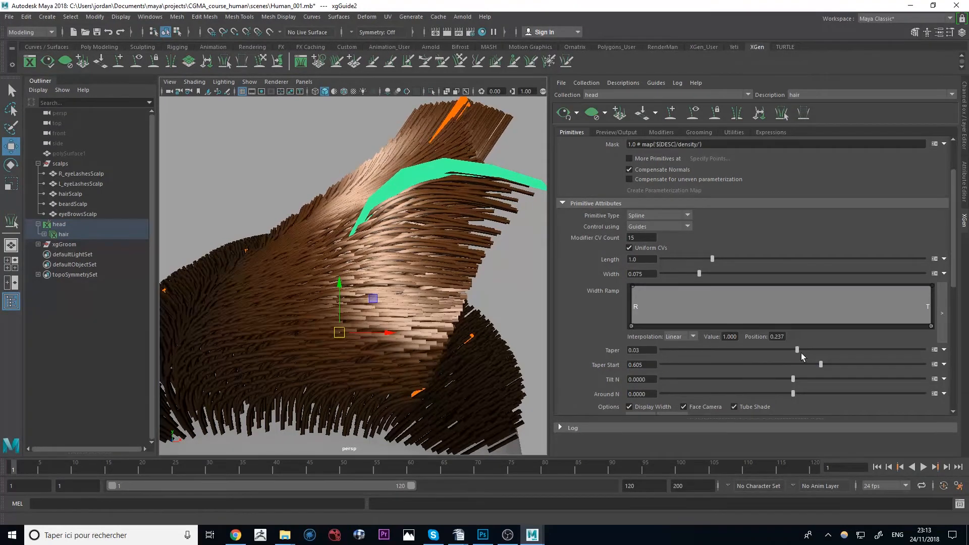
mouse_move(891, 340)
mouse_down()
mouse_move(778, 342)
mouse_move(901, 345)
mouse_up()
drag(786, 345, 870, 346)
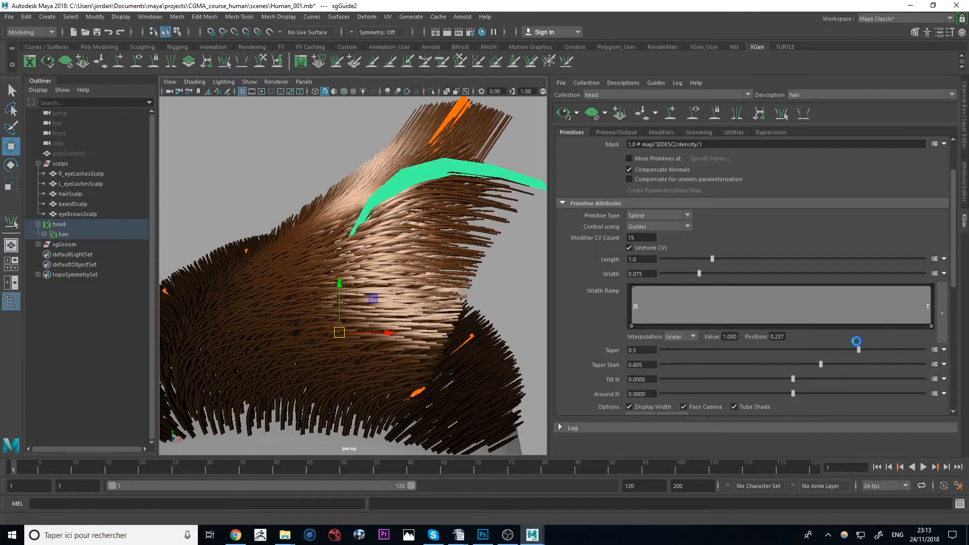
drag(924, 350, 824, 346)
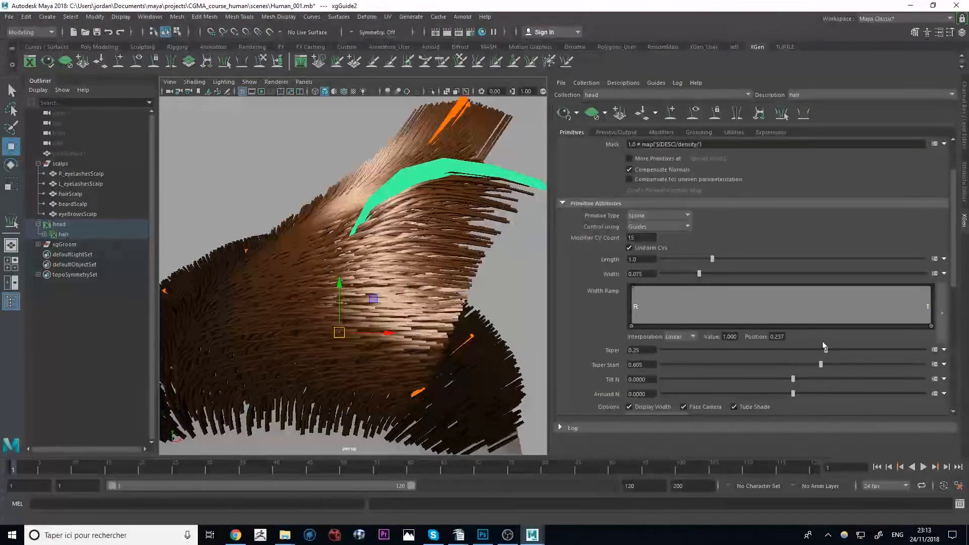
Demonstrate Tilt N at 11.12 and Around N at 51.43, and reset both to 0
drag(794, 378, 830, 394)
click(647, 382)
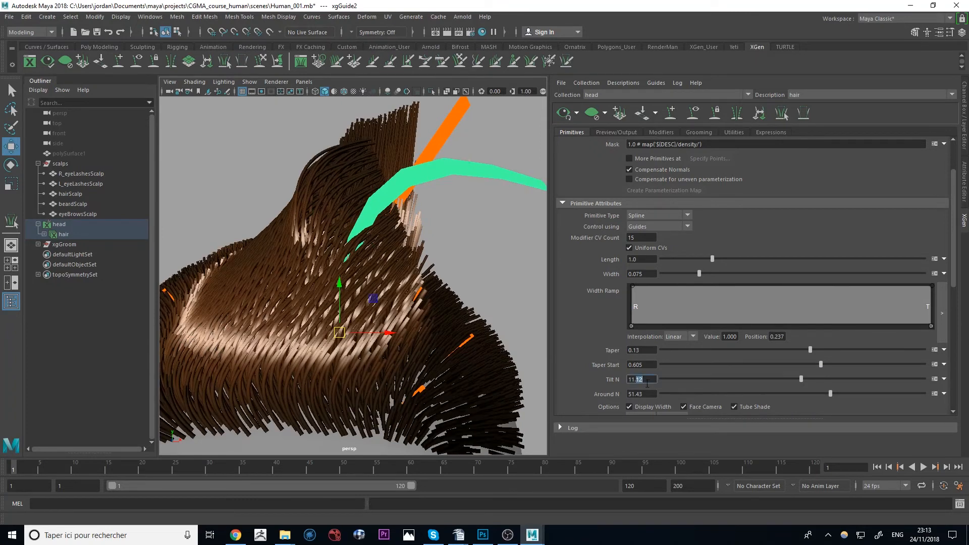
text(0)
click(636, 394)
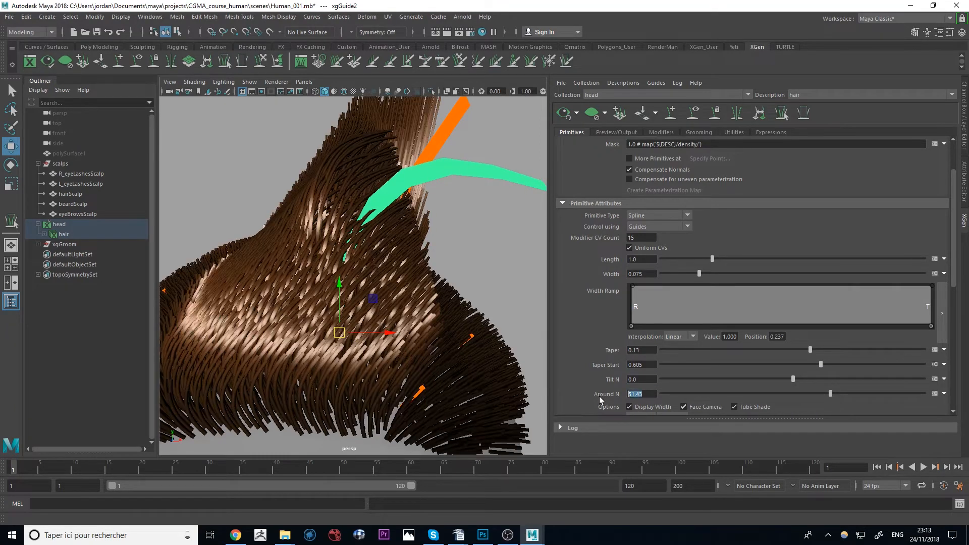
double_click(648, 394)
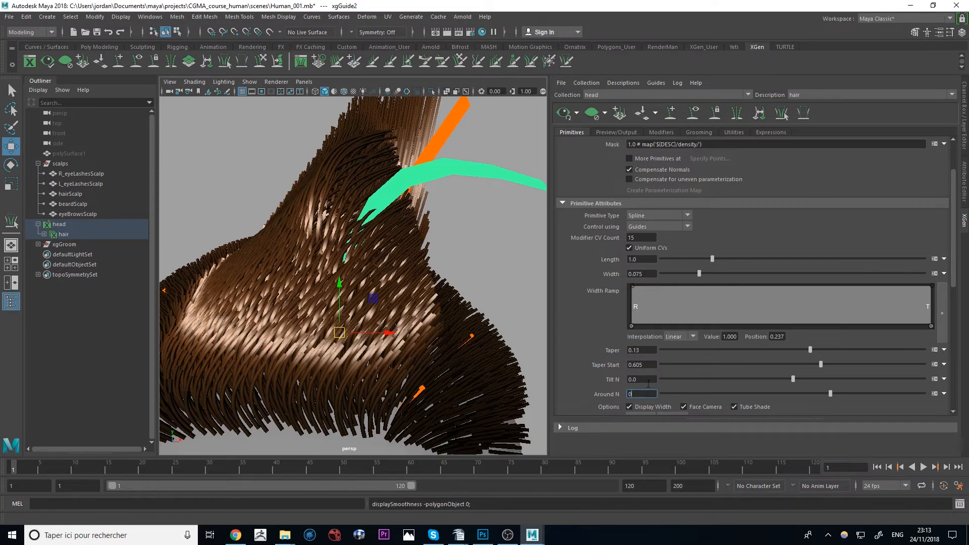
key(Return)
Rebuild the CVs of the selected long curved guide and inspect its control points before returning to object mode
scroll(452, 289, down, 5)
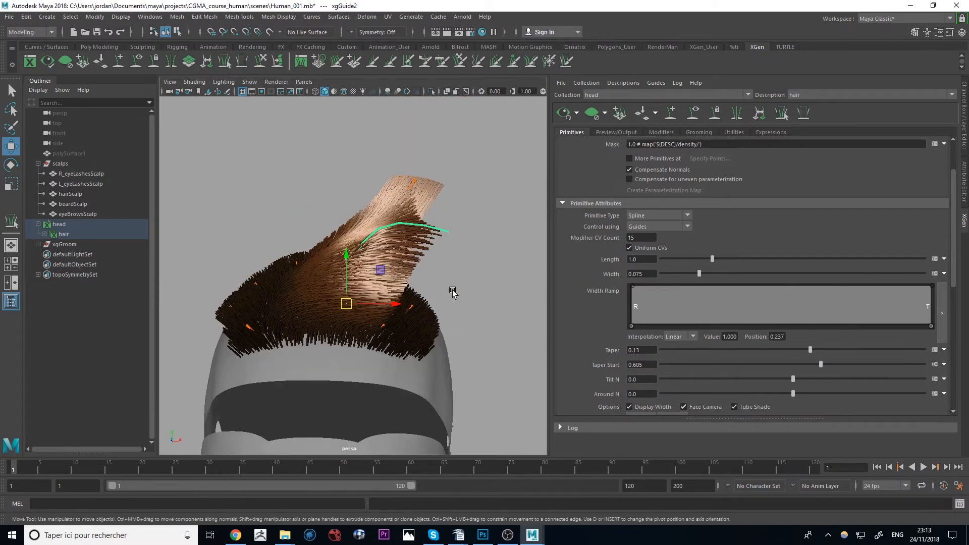
scroll(662, 377, down, 2)
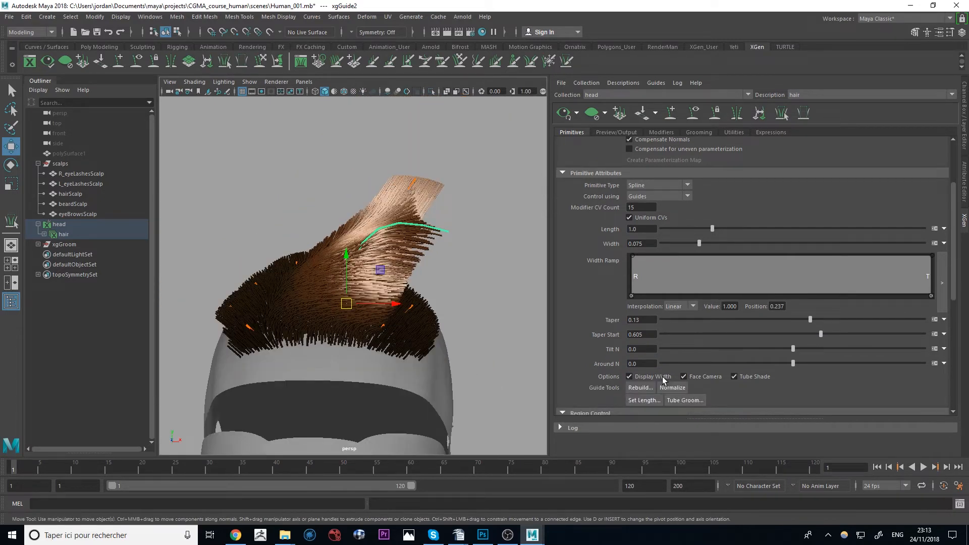
scroll(448, 330, up, 2)
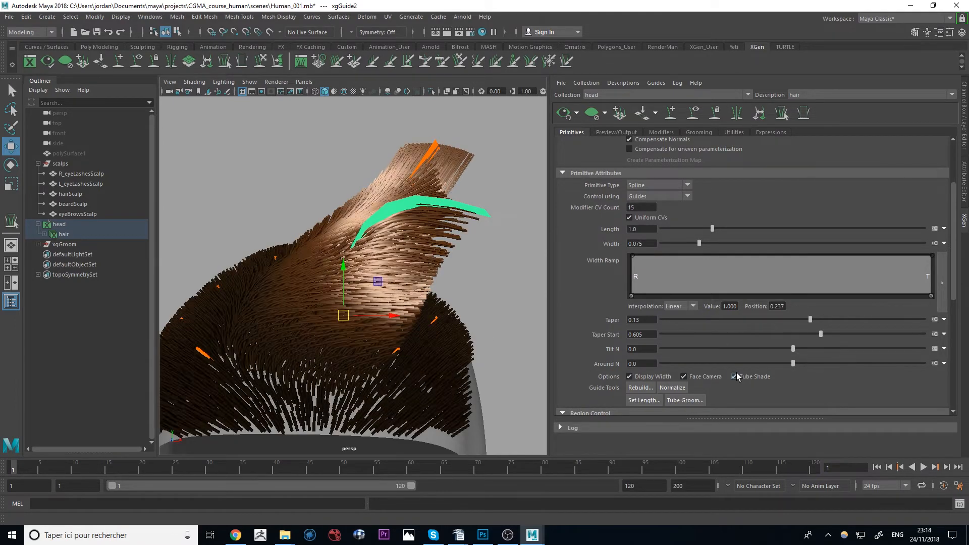
scroll(640, 383, down, 1)
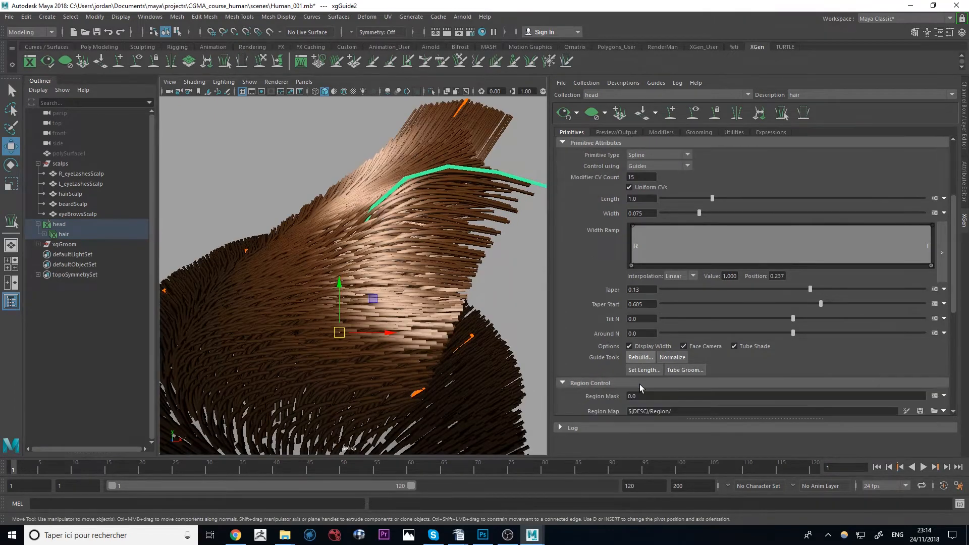
click(639, 357)
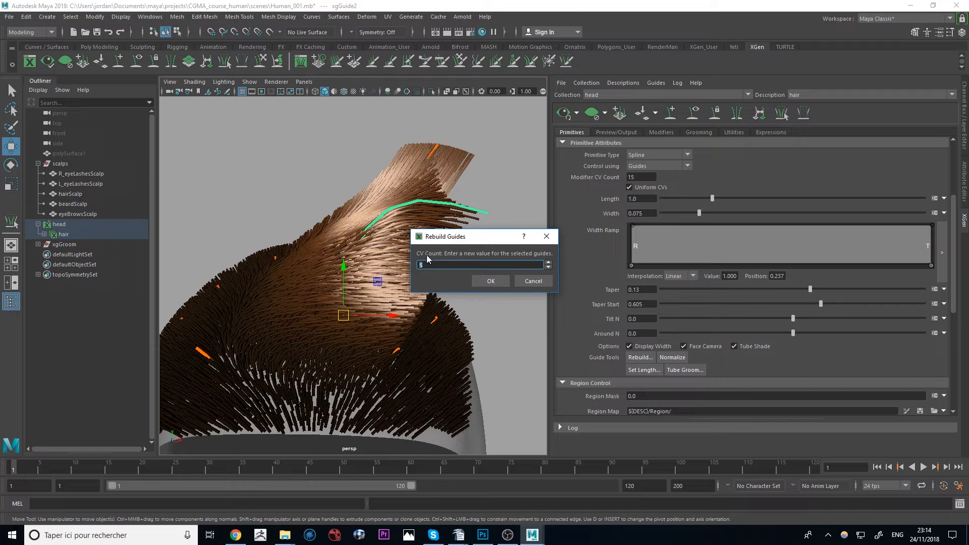
click(489, 281)
right_click(508, 206)
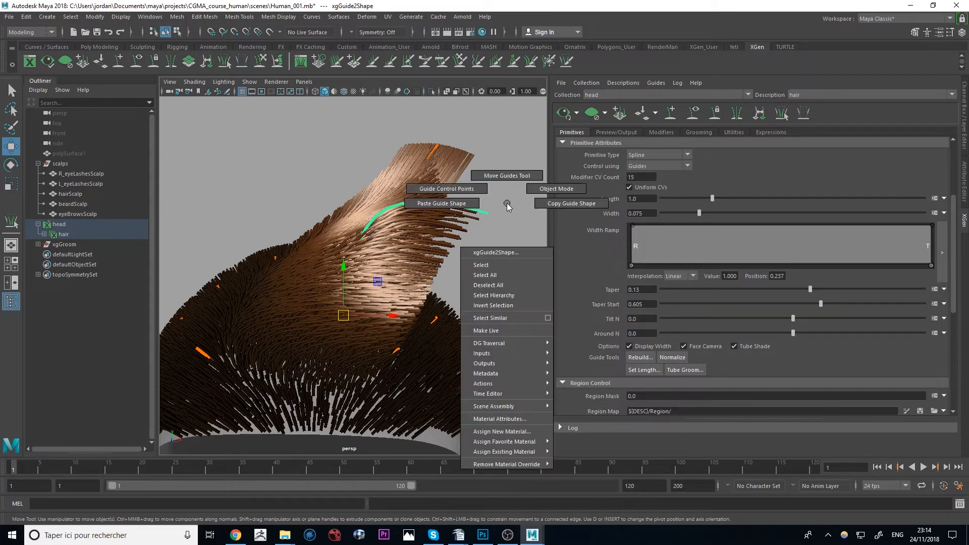
click(446, 188)
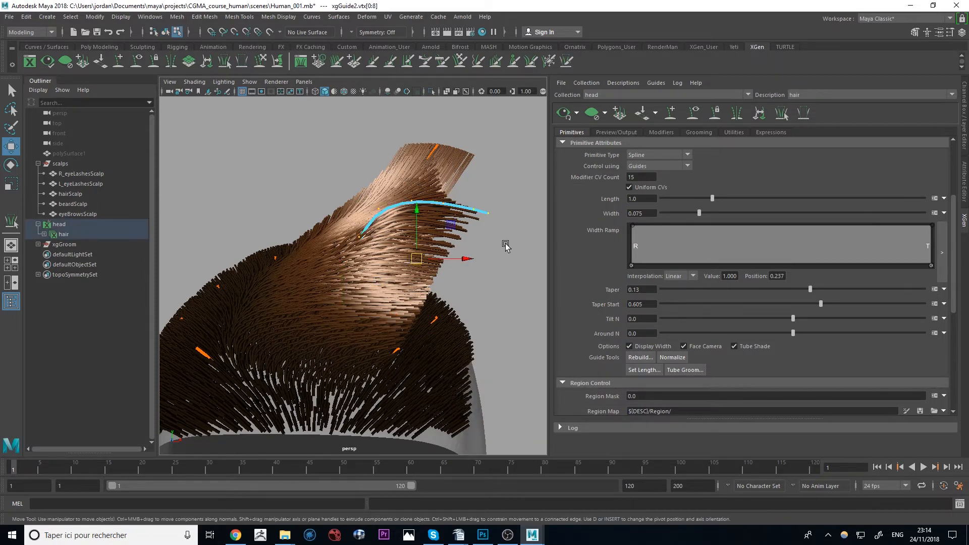
key(F8)
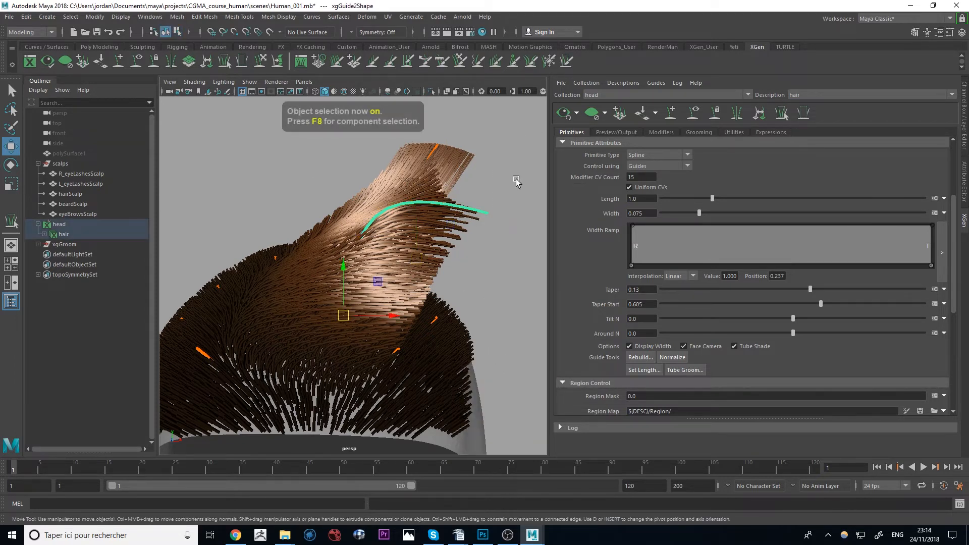
Slide a control point along the long curved guide toward its root and normalize the guide
scroll(716, 326, down, 2)
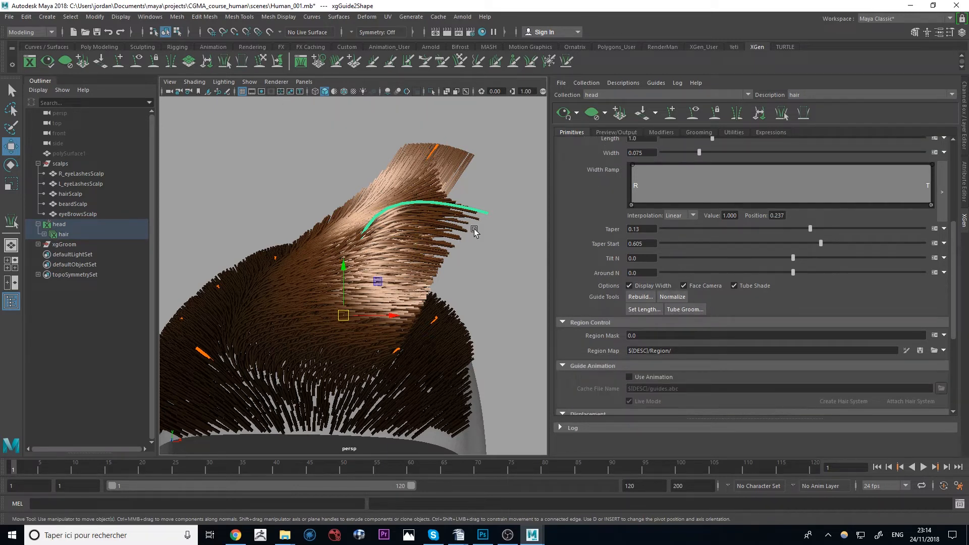
right_drag(432, 202, 398, 182)
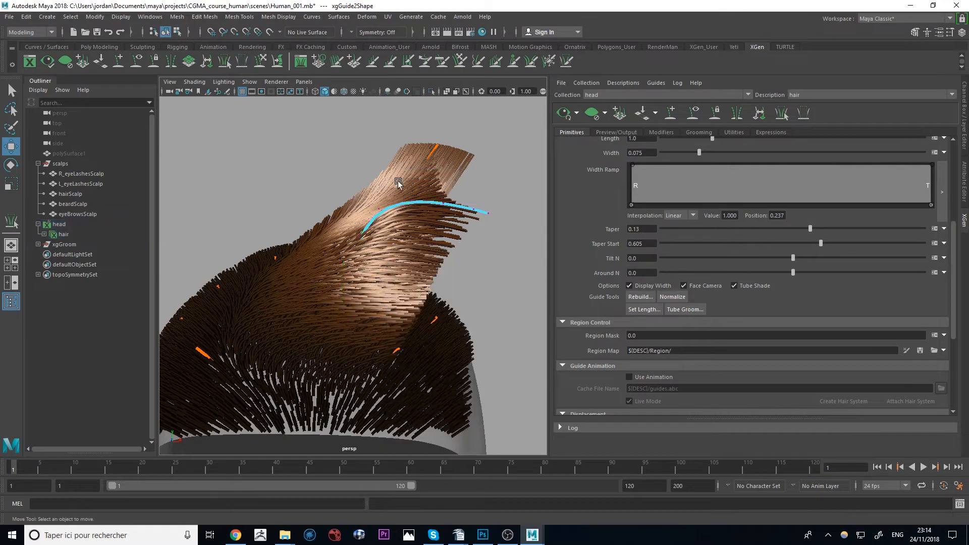
drag(468, 199, 426, 207)
click(443, 203)
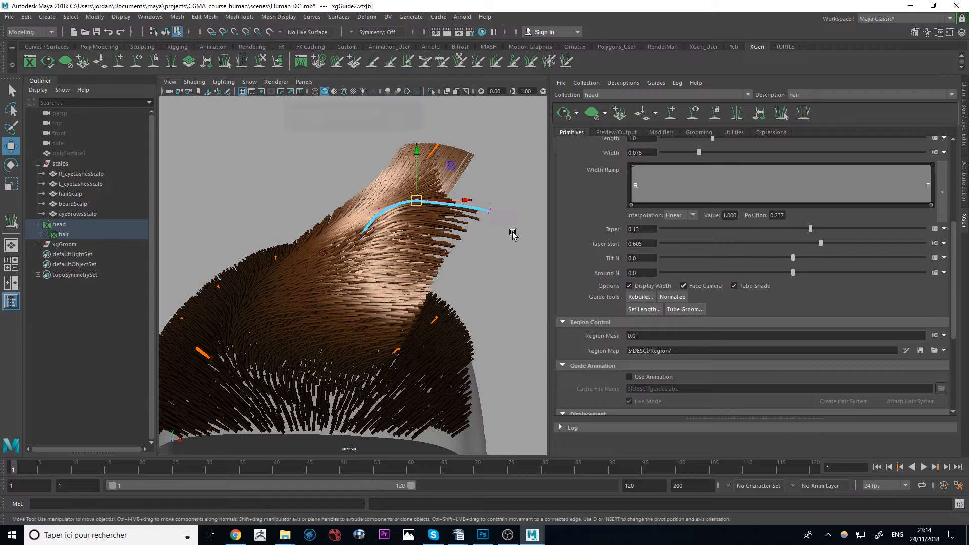
key(F8)
click(675, 296)
Raise the control point next to the long guide's tip, normalize the guide, and check its control point spacing
right_drag(506, 213, 463, 198)
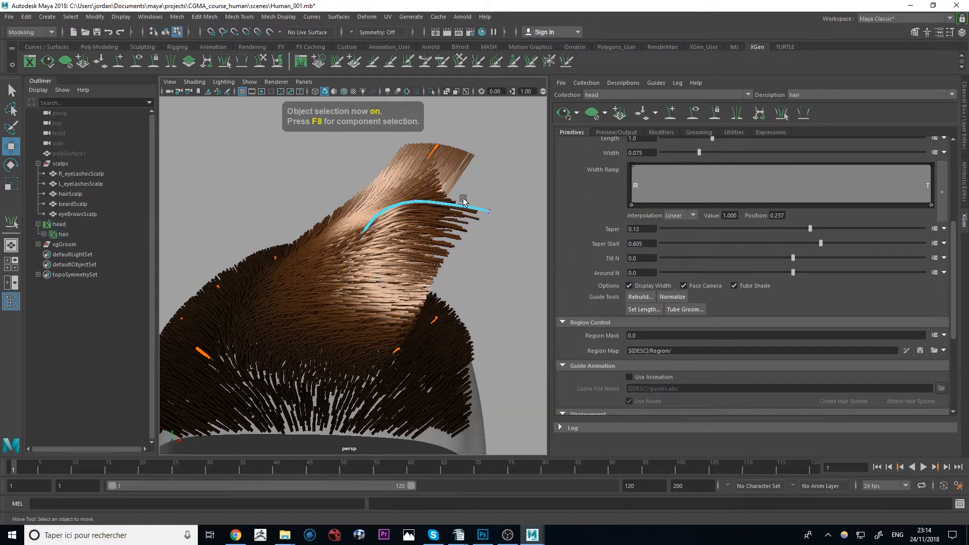
click(490, 211)
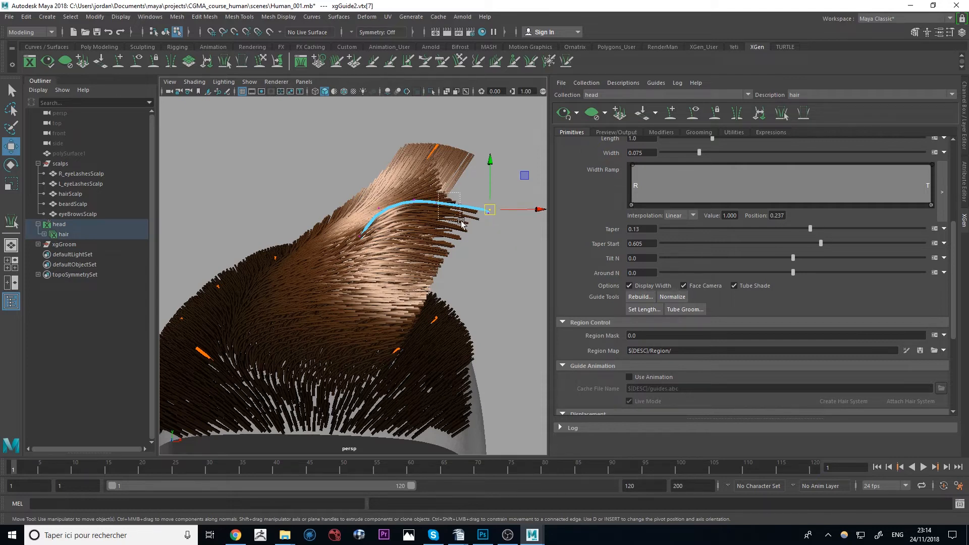
drag(438, 226, 460, 165)
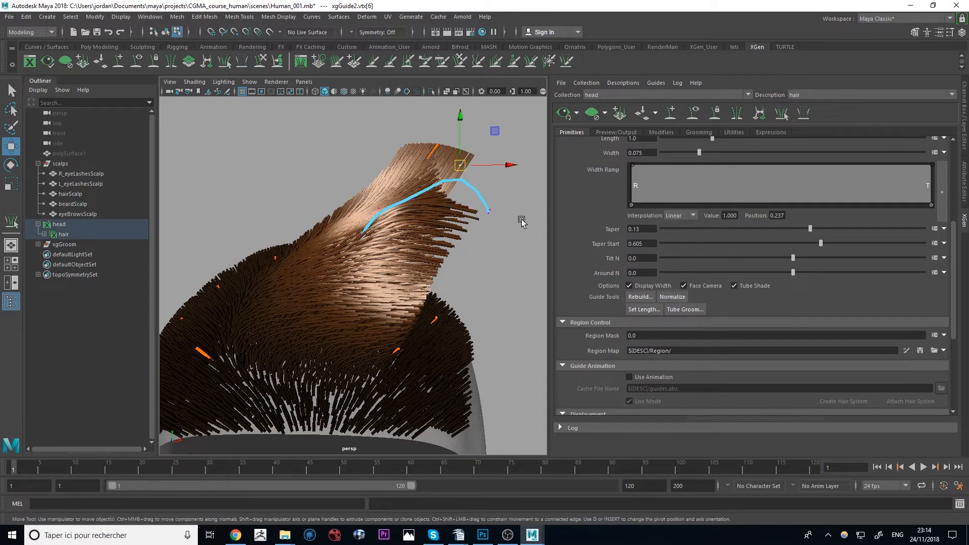
right_drag(521, 220, 552, 196)
click(672, 297)
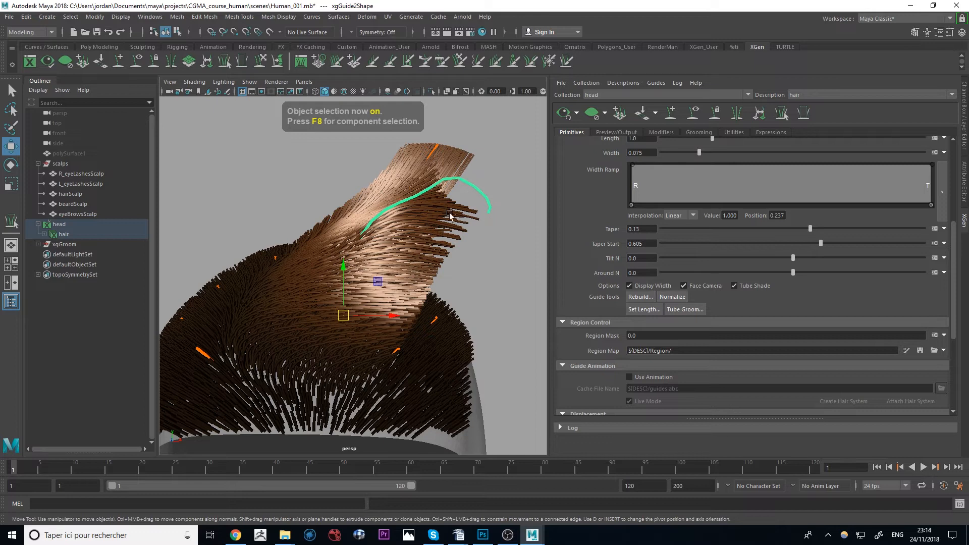
right_drag(526, 177, 461, 170)
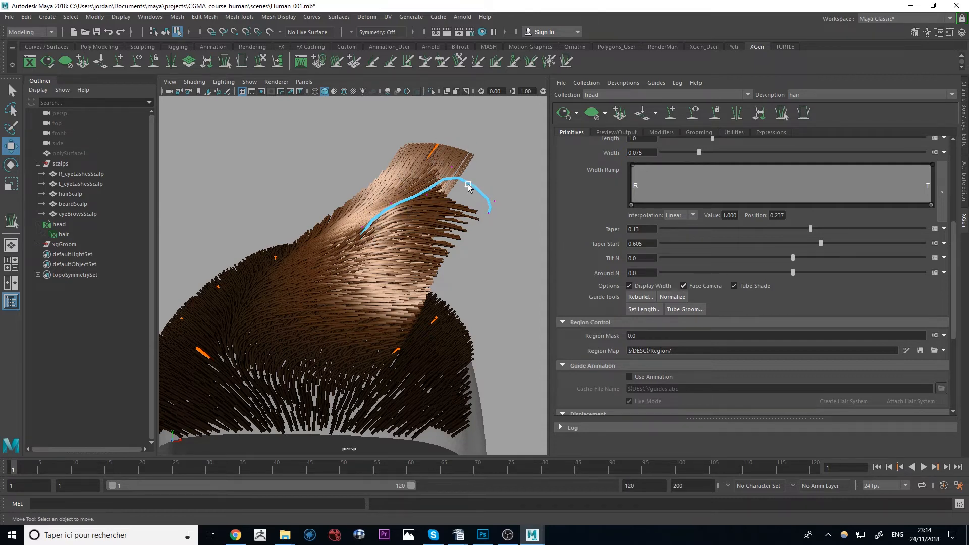
key(F8)
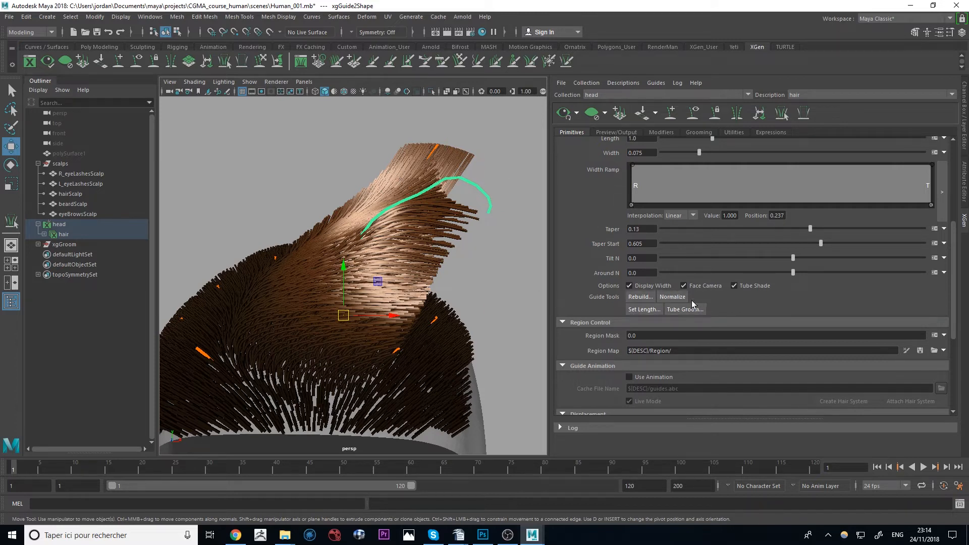
Select the short guide on the side of the head beneath the long curved guide and set its length to 5
click(649, 310)
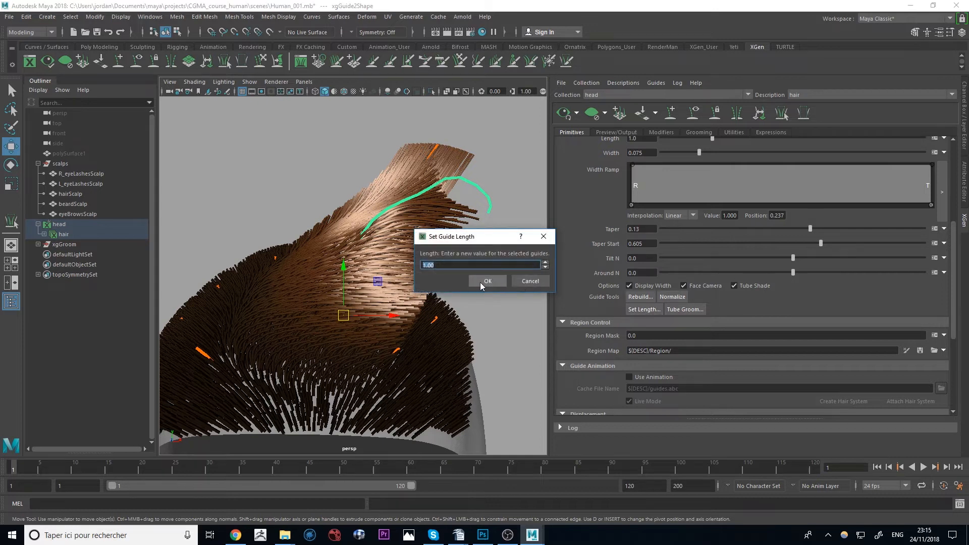
click(532, 282)
click(434, 320)
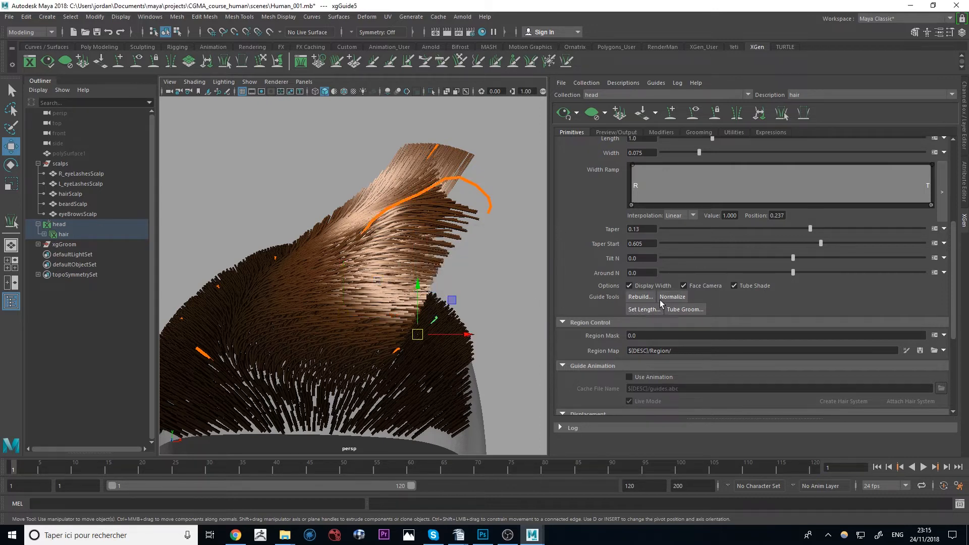
click(644, 309)
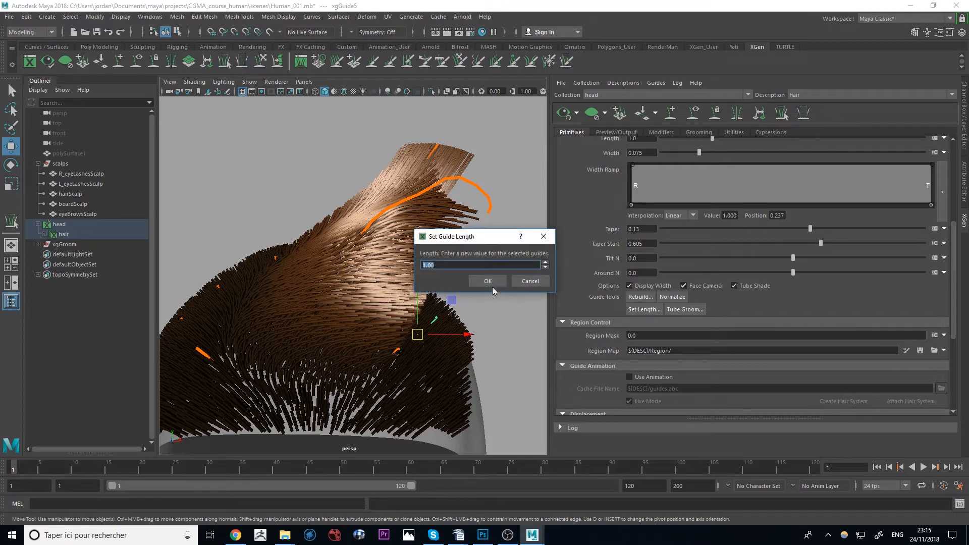
text(3)
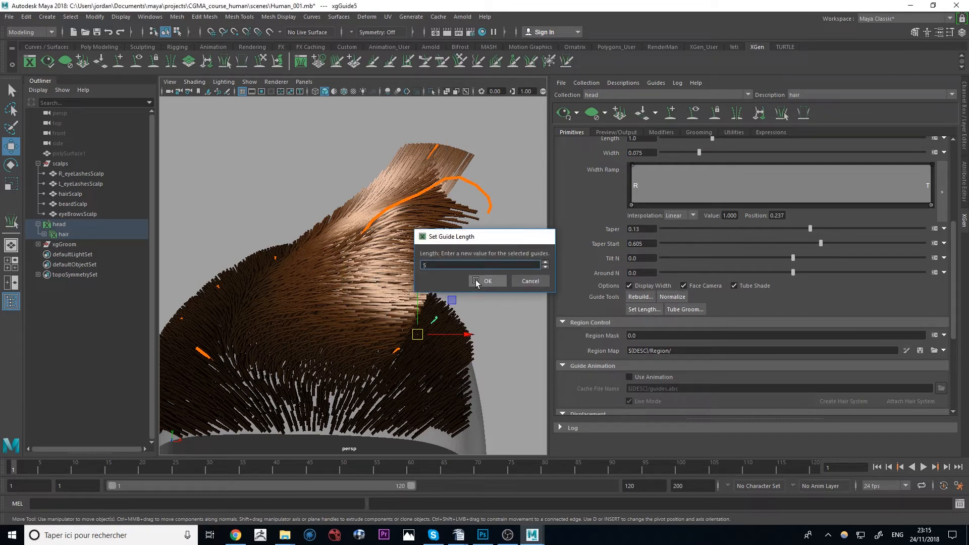
click(475, 283)
click(488, 281)
scroll(500, 310, down, 3)
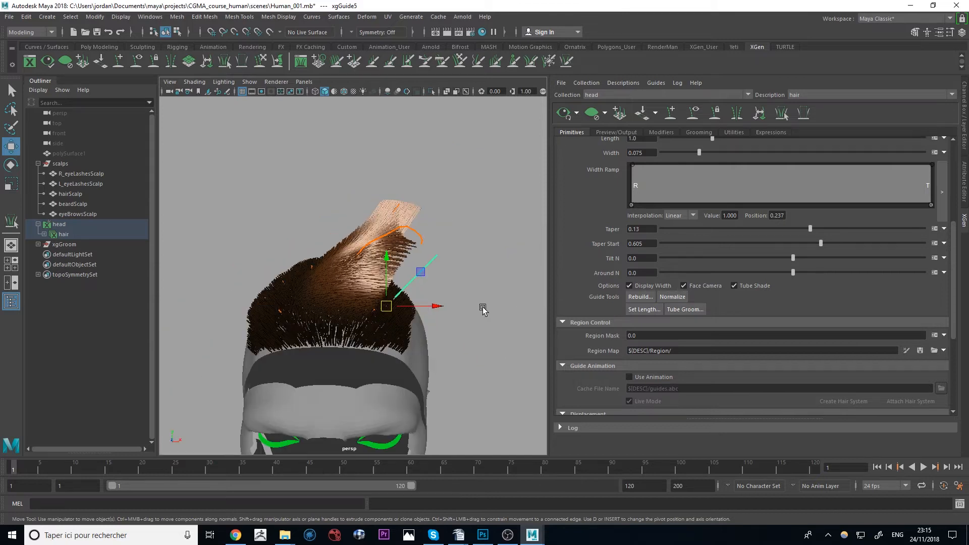
scroll(435, 297, up, 1)
scroll(468, 296, up, 3)
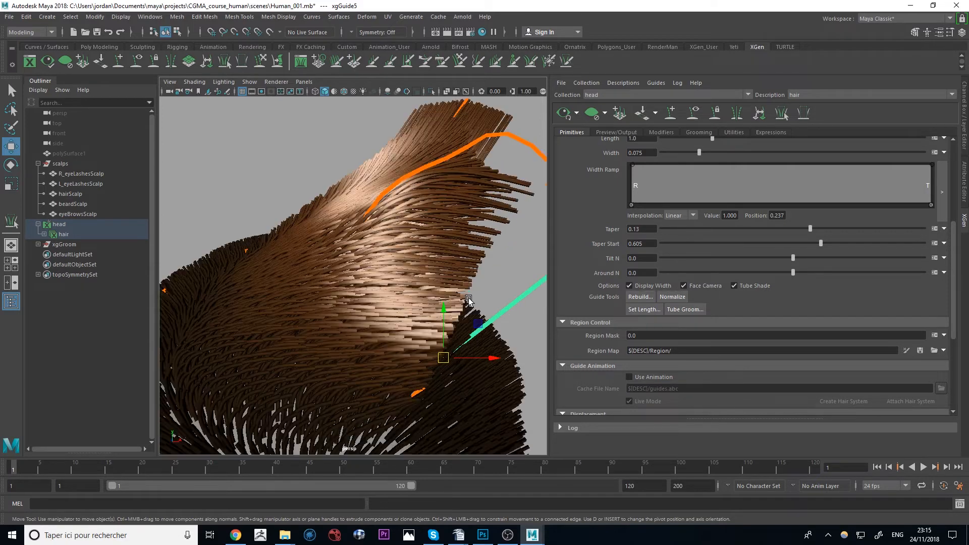
scroll(468, 297, down, 3)
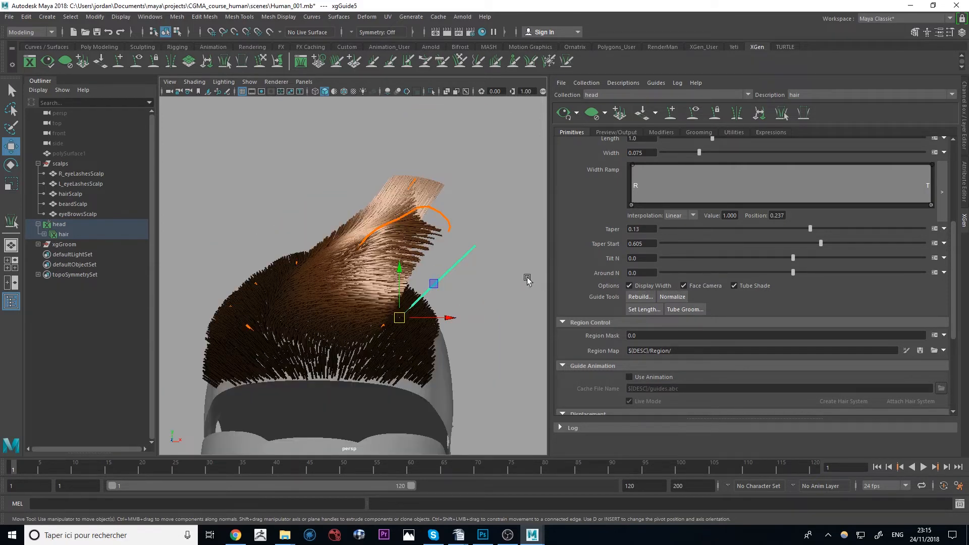
scroll(610, 345, down, 1)
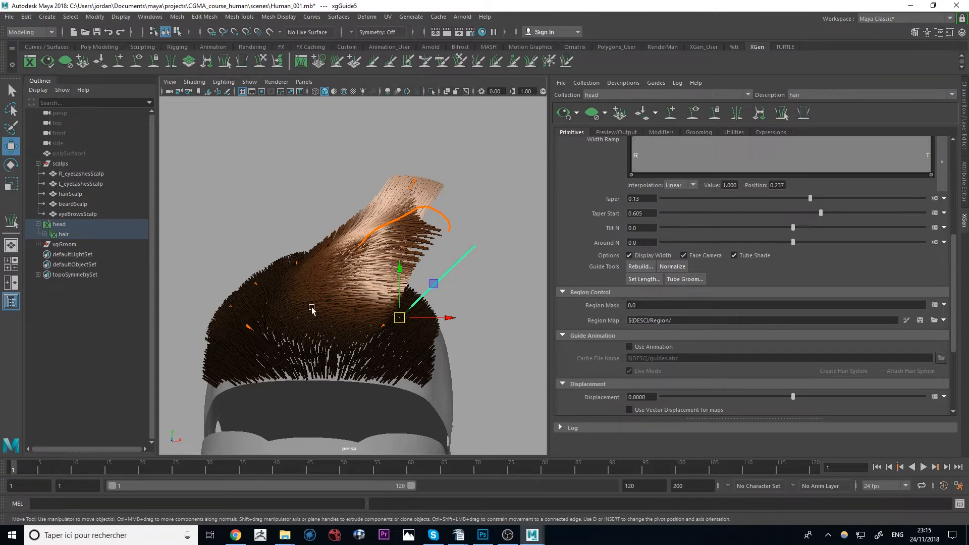
Clear the hair preview, add a grease pencil frame and sketch two long curves sweeping up and right from the crown
click(217, 92)
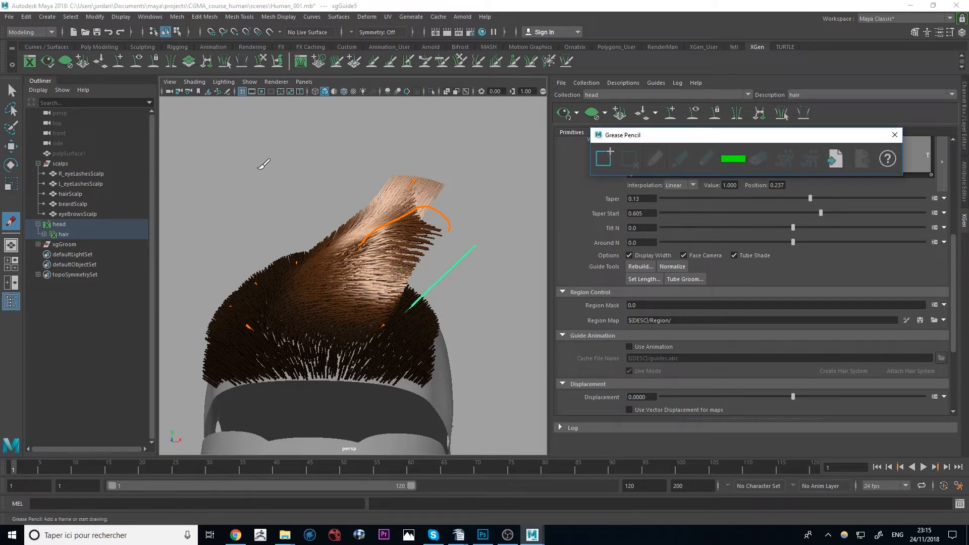
click(592, 112)
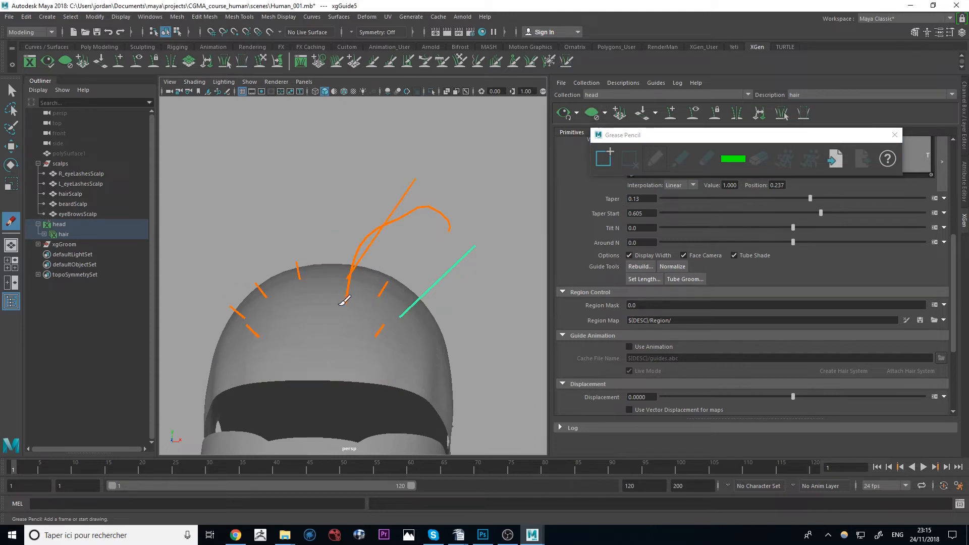
click(354, 266)
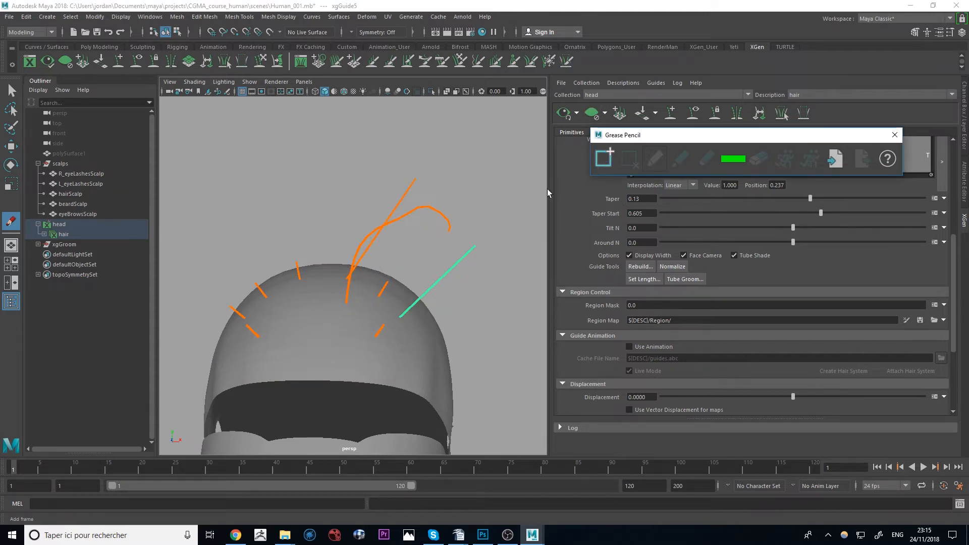
mouse_move(337, 273)
mouse_down()
mouse_move(376, 232)
mouse_move(522, 198)
mouse_up()
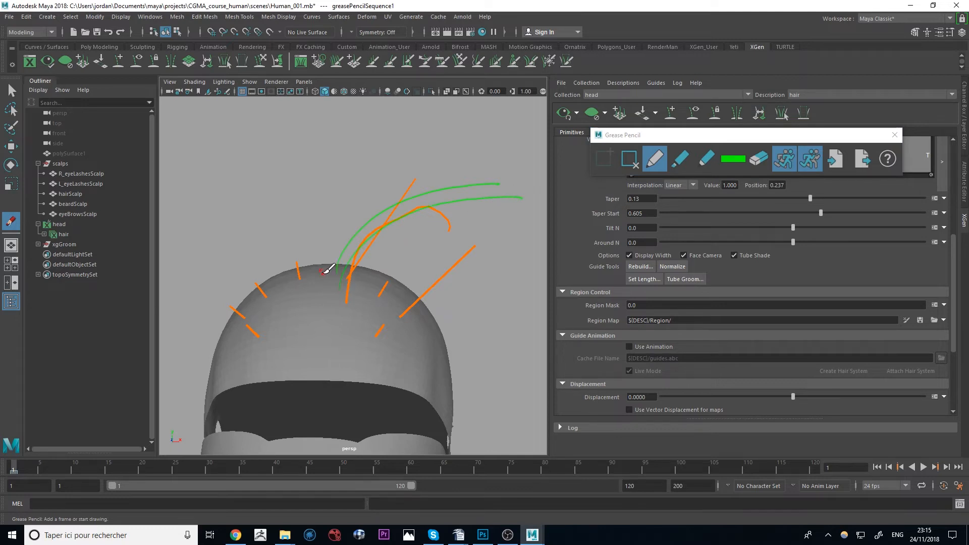
Sketch several grease pencil strokes curving from the crown down the left side of the head
mouse_move(329, 267)
mouse_down()
mouse_move(294, 265)
mouse_move(190, 355)
mouse_up()
drag(320, 271, 202, 339)
drag(321, 281, 210, 365)
drag(327, 289, 230, 366)
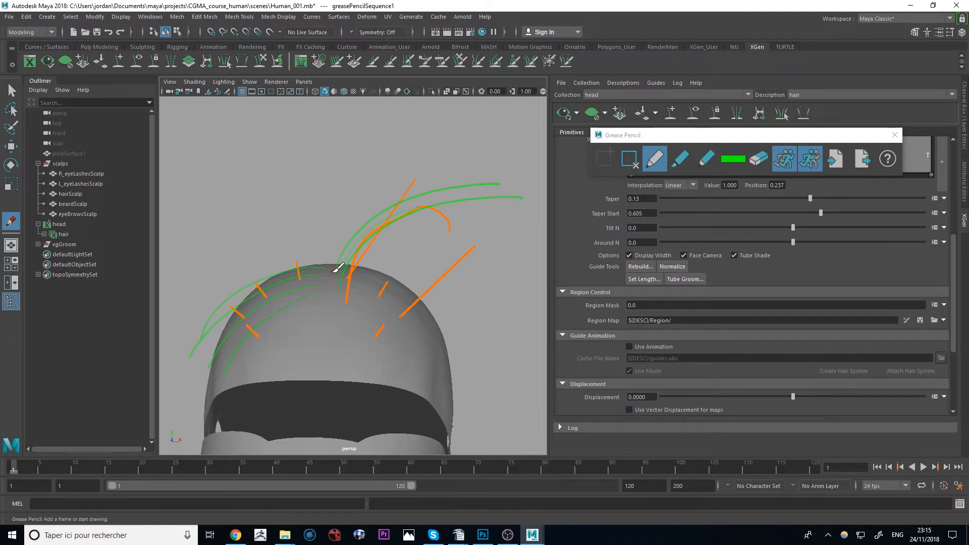
Sketch more right-sweeping strokes and a vertical parting line at the crown, and outline the hair region on each side
drag(332, 271, 406, 200)
drag(332, 280, 399, 207)
mouse_move(331, 309)
mouse_down()
mouse_move(333, 242)
mouse_move(332, 310)
mouse_up()
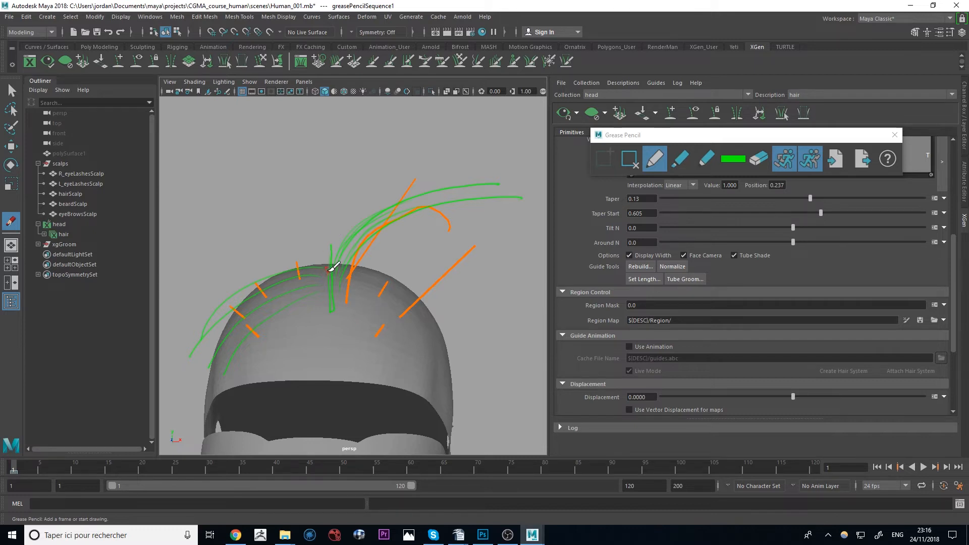
mouse_move(329, 267)
mouse_down()
mouse_move(325, 253)
mouse_move(247, 275)
mouse_move(243, 391)
mouse_move(319, 334)
mouse_up()
mouse_move(340, 296)
mouse_down()
mouse_move(341, 328)
mouse_move(476, 385)
mouse_move(474, 175)
mouse_move(331, 194)
mouse_up()
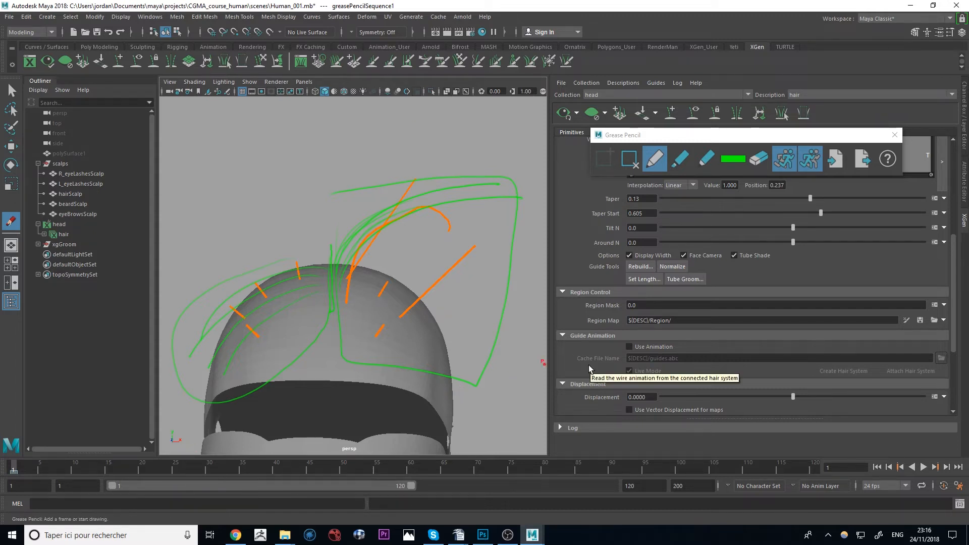
Delete the grease pencil frame, close the Grease Pencil tool and return to the Select tool
click(629, 159)
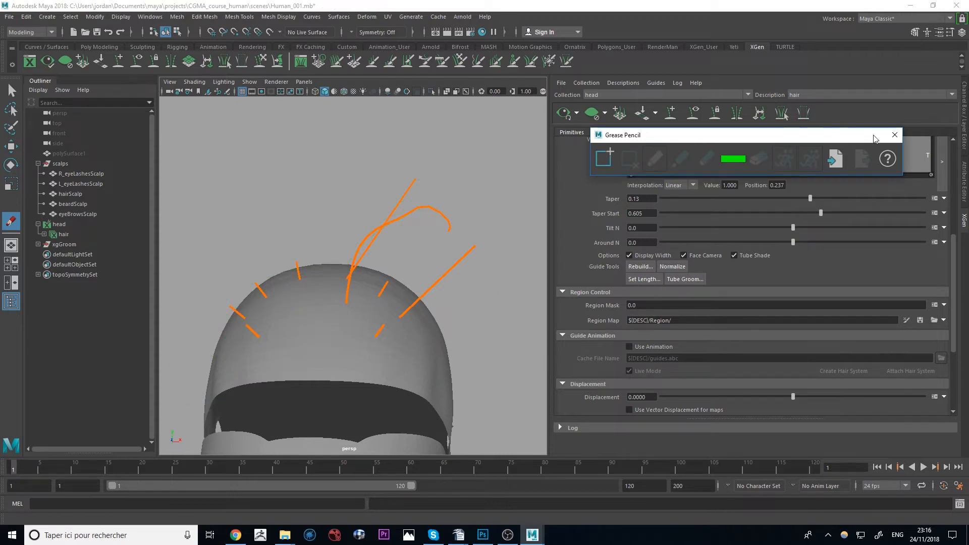
click(894, 135)
scroll(716, 331, down, 3)
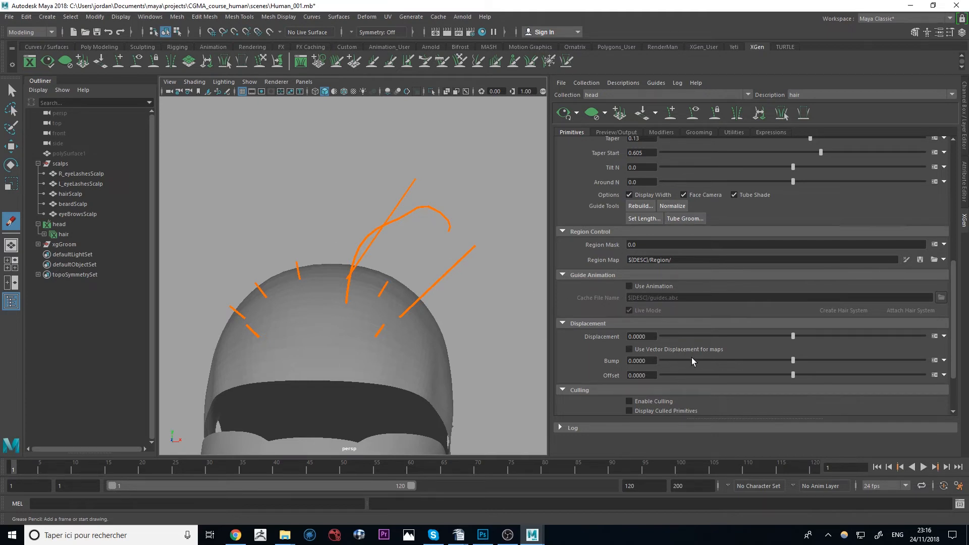
scroll(691, 360, down, 3)
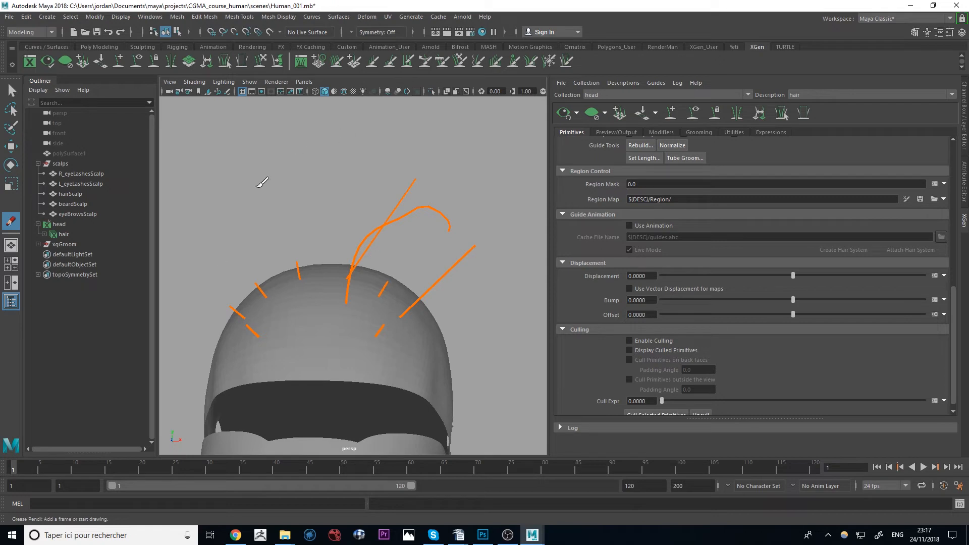
click(11, 90)
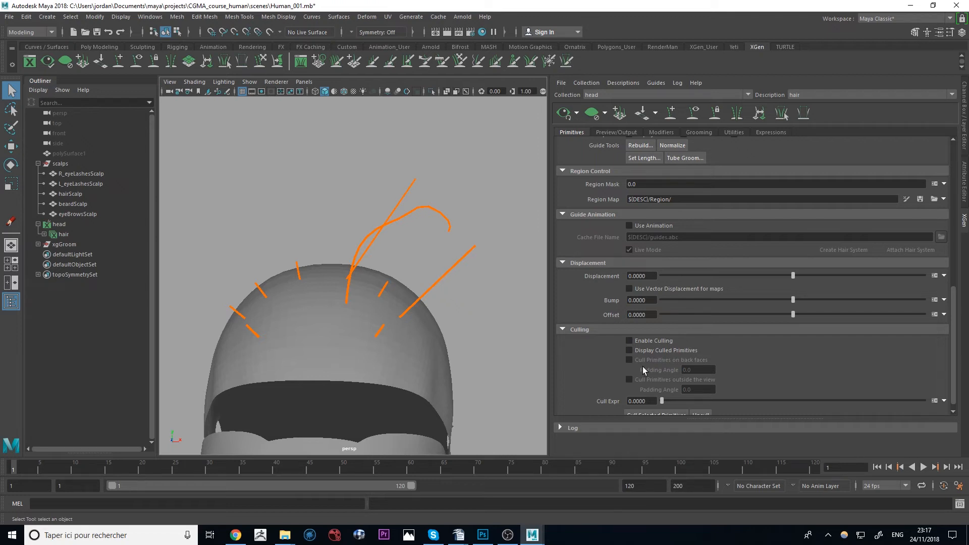
Collapse the Culling settings and regenerate the hair preview at 100 percent from the preview settings
click(558, 331)
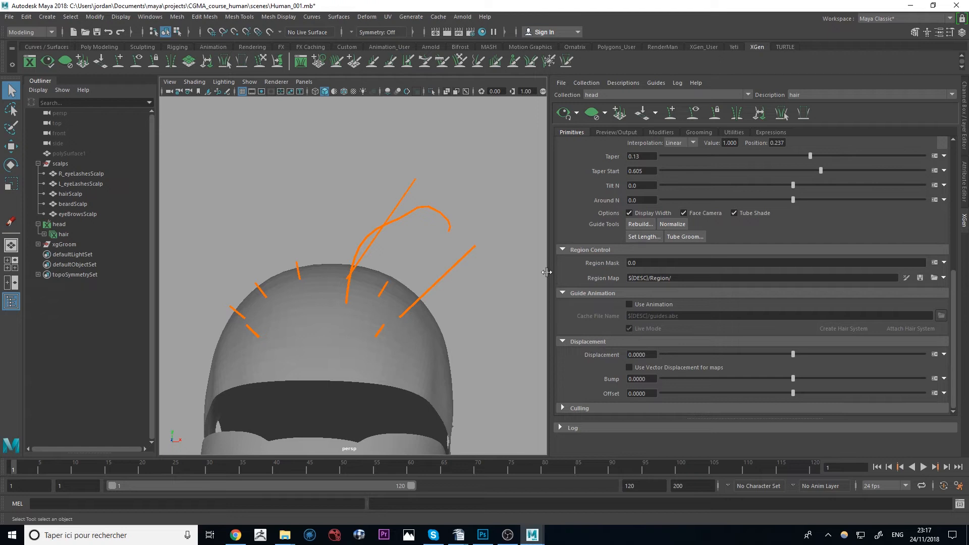
scroll(595, 307, up, 6)
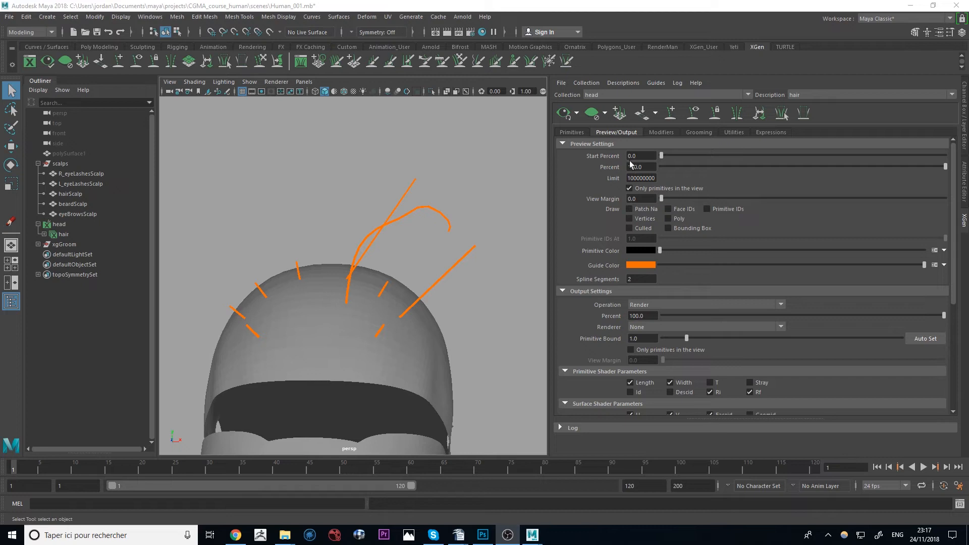
click(563, 112)
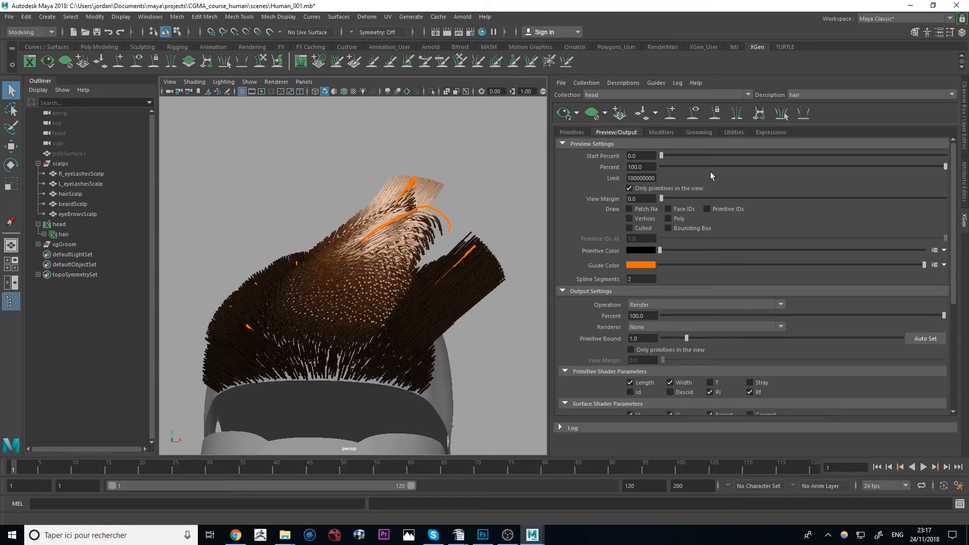
drag(889, 168, 946, 171)
Update the hair preview from a close-up view, and update it again with the whole head in view
alt+right_drag(429, 242, 403, 233)
click(561, 115)
alt+drag(370, 312, 326, 327)
alt+right_drag(325, 328, 303, 356)
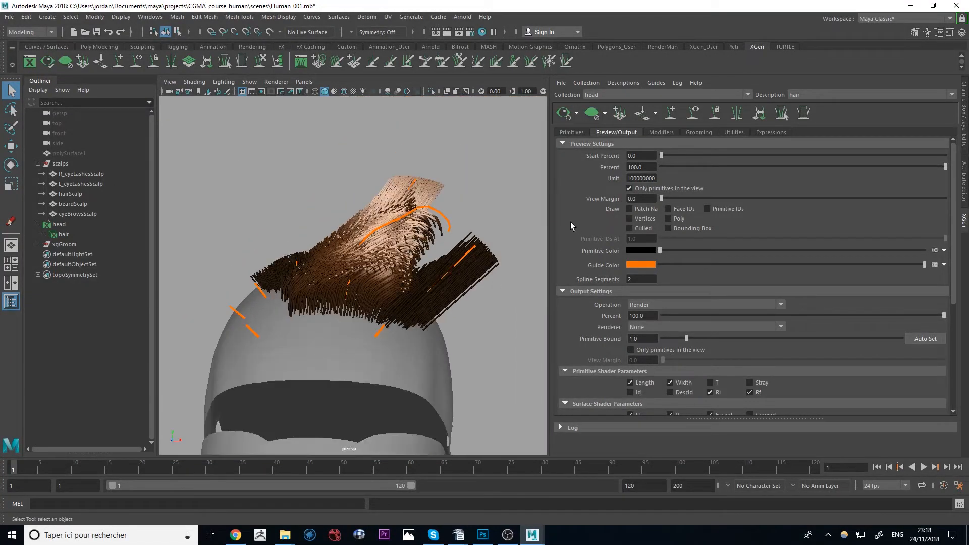
click(565, 114)
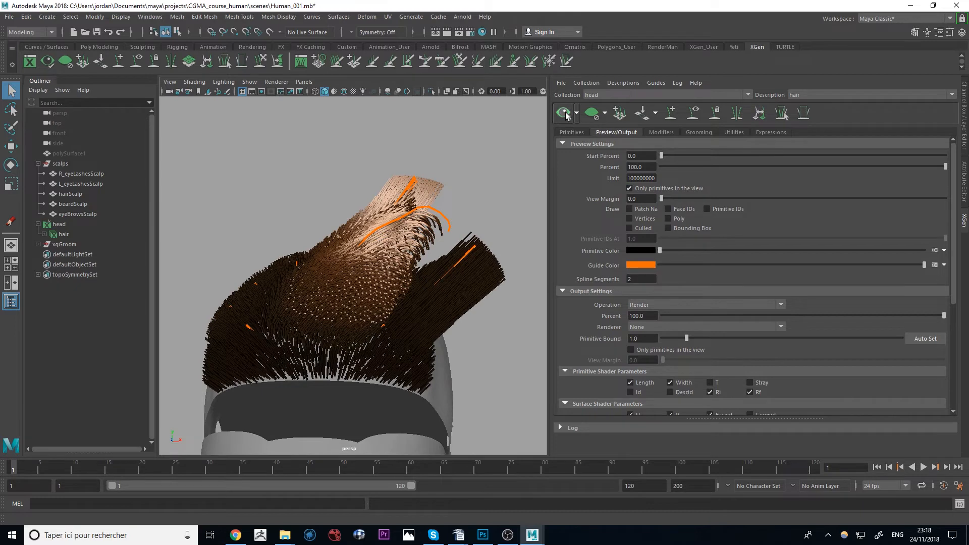
Disable Only primitives in the view, inspect the hair up close, and enable the option again
click(629, 189)
alt+right_drag(428, 265, 490, 265)
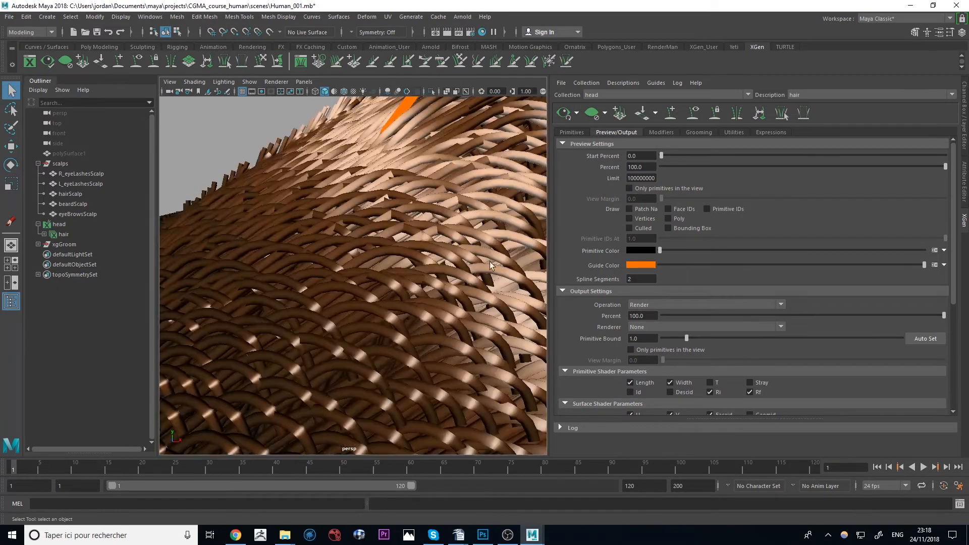
alt+right_drag(299, 244, 232, 245)
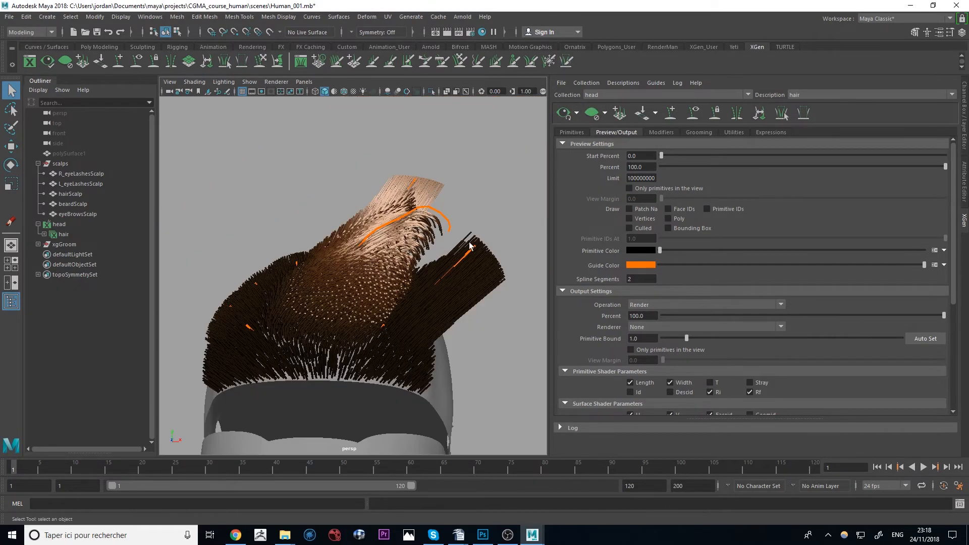
click(651, 188)
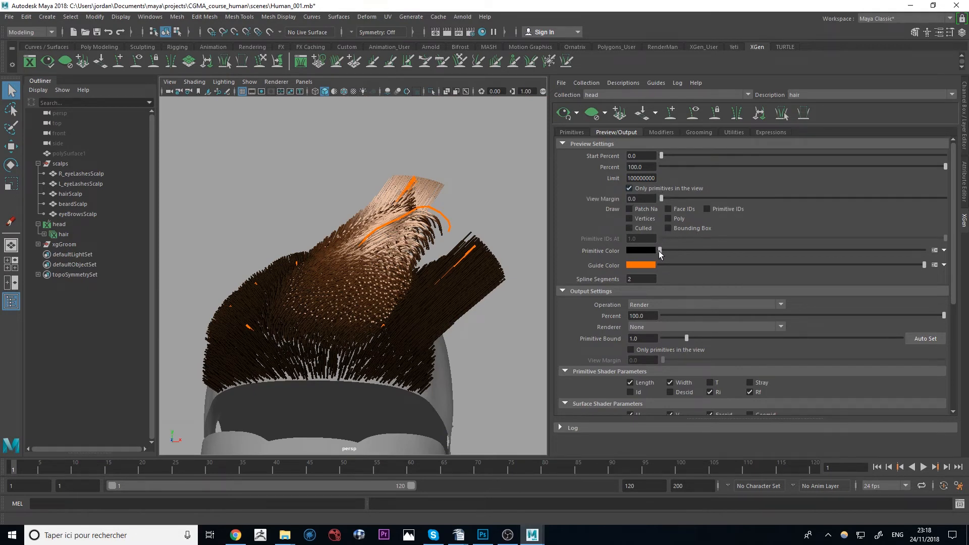
Set the hair's preview Primitive Color to bright green
mouse_move(660, 251)
mouse_down()
mouse_move(776, 256)
mouse_move(643, 244)
mouse_up()
drag(718, 250, 951, 251)
drag(692, 254, 787, 251)
click(652, 249)
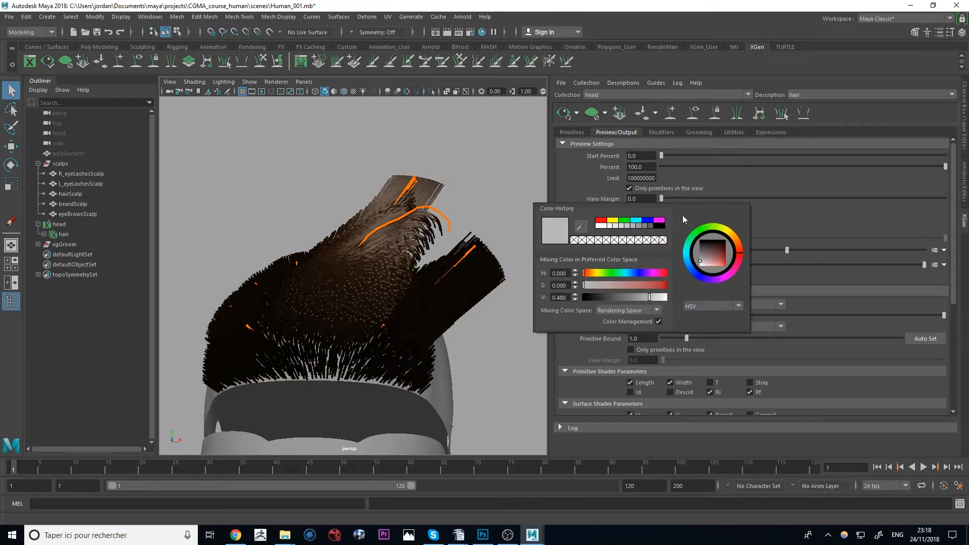
click(700, 230)
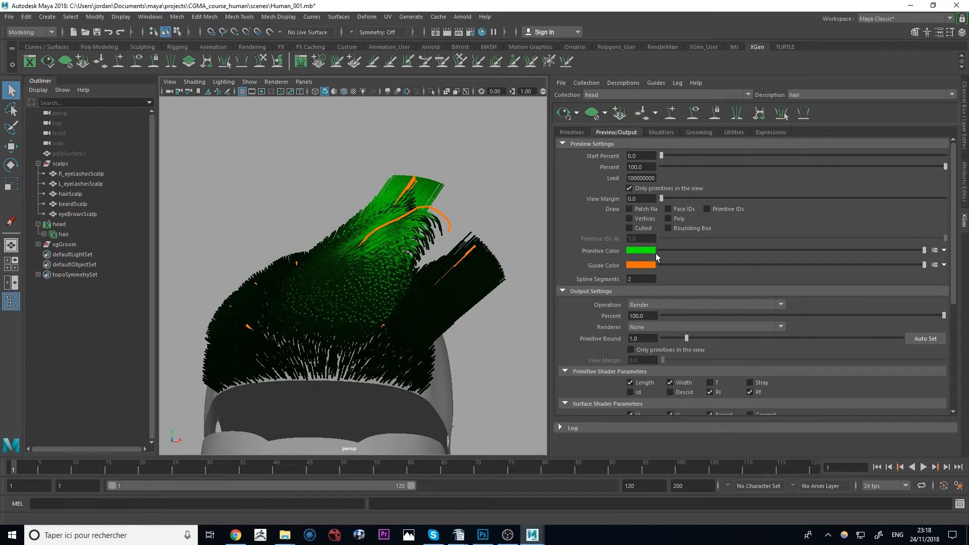
Set the preview Guide Color to cyan
click(645, 267)
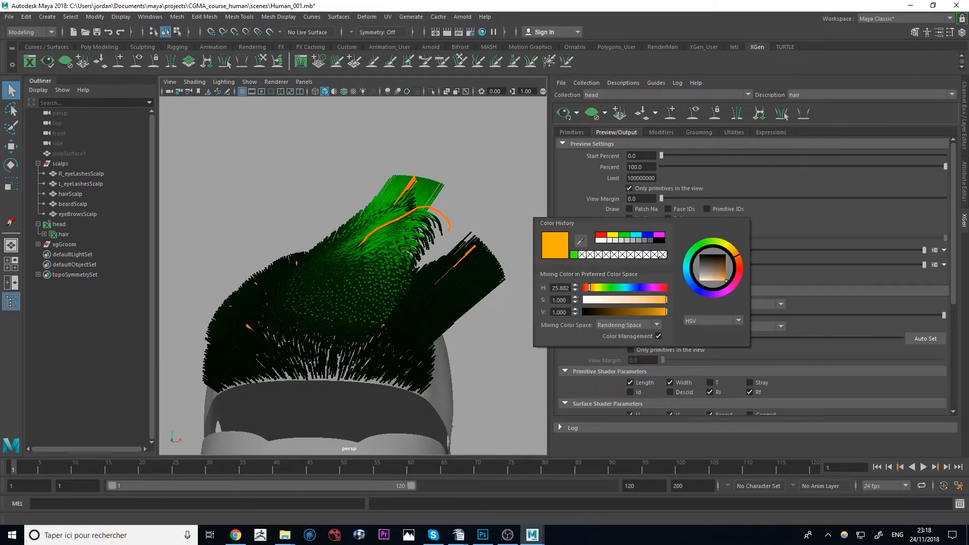
click(643, 235)
click(635, 236)
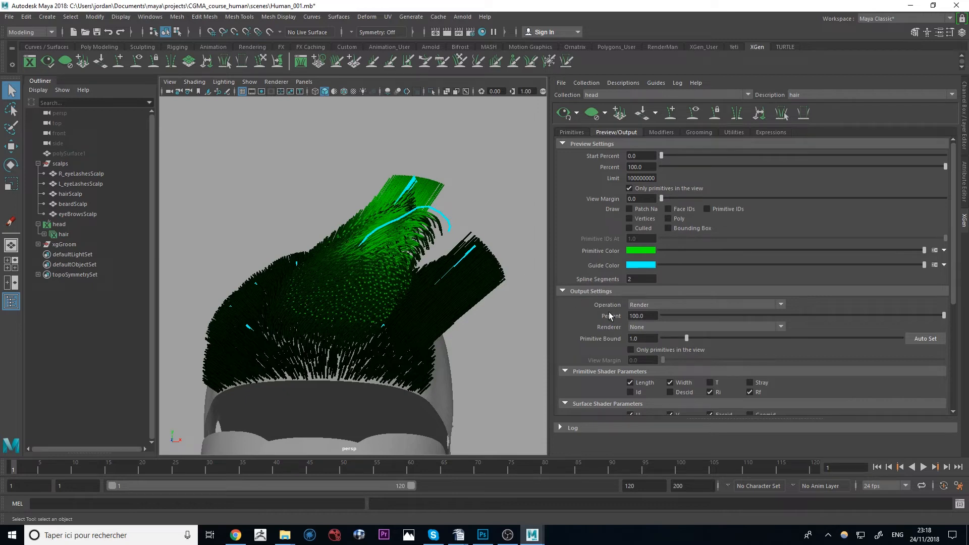
Switch the output operation through Create XPD File, Create Geometry and Create Guides to view the options of each
scroll(610, 315, down, 2)
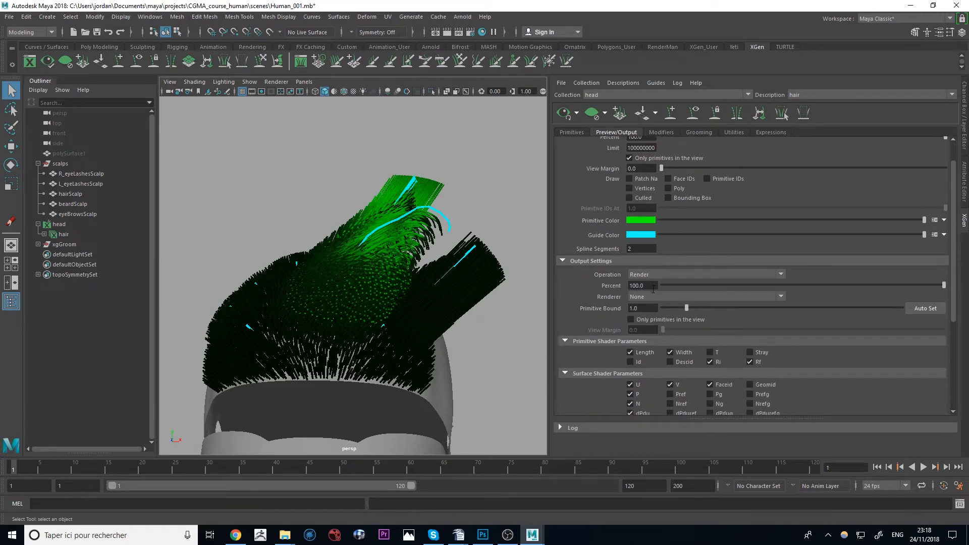
click(654, 299)
click(651, 311)
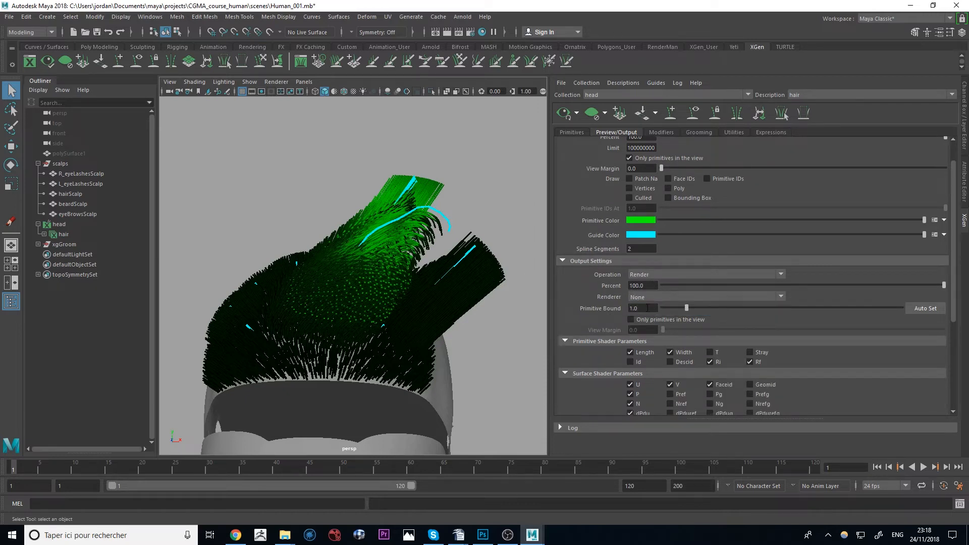
click(662, 274)
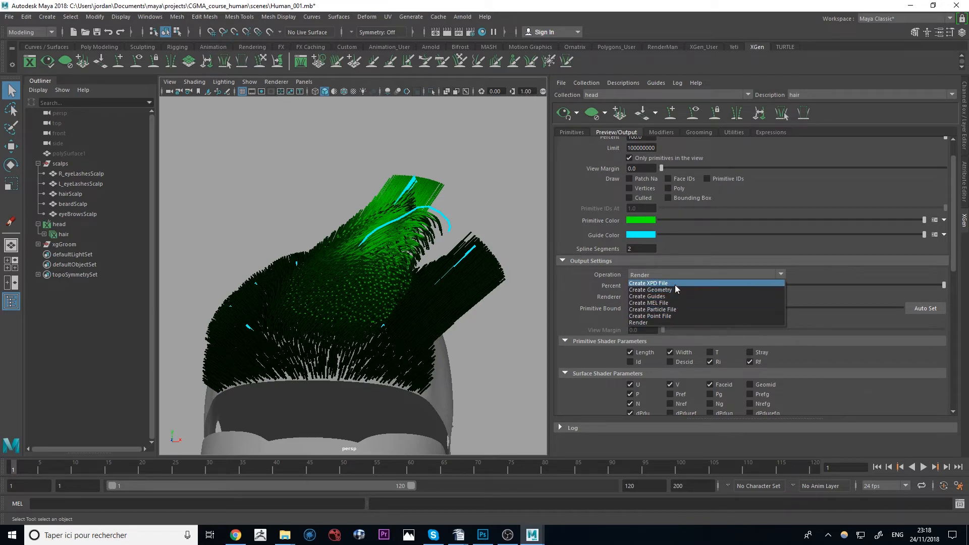
click(674, 285)
click(674, 280)
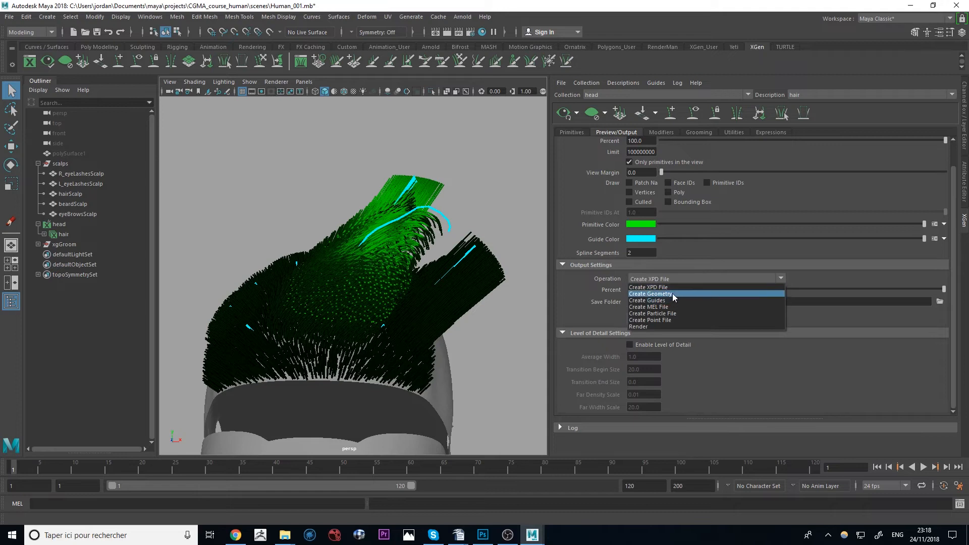
click(672, 293)
scroll(371, 251, down, 2)
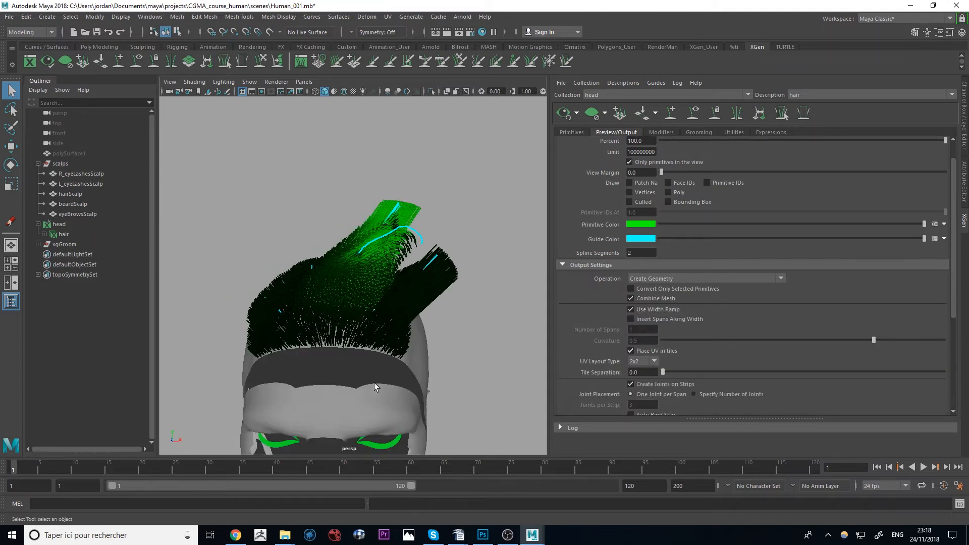
click(672, 277)
click(668, 301)
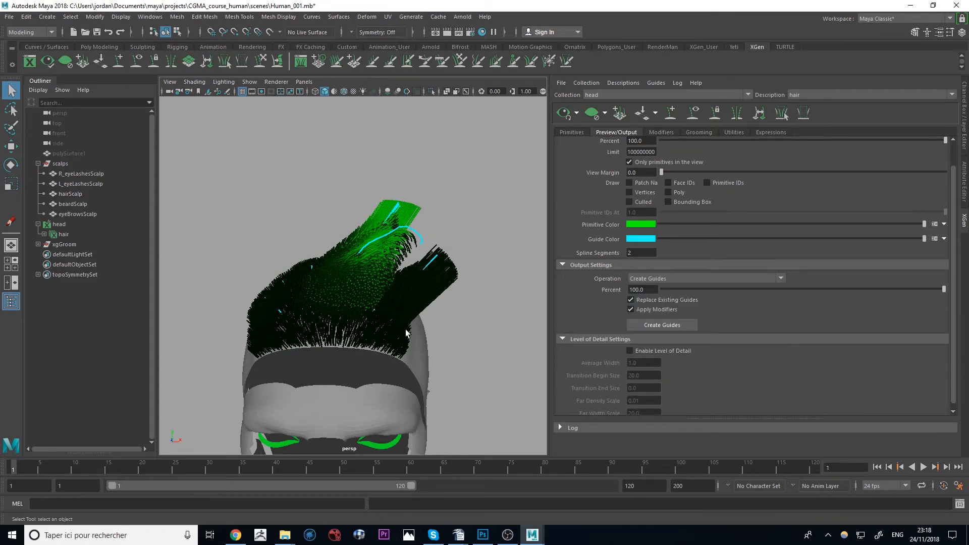
Set the output operation to Render with Arnold Renderer as the renderer
click(665, 278)
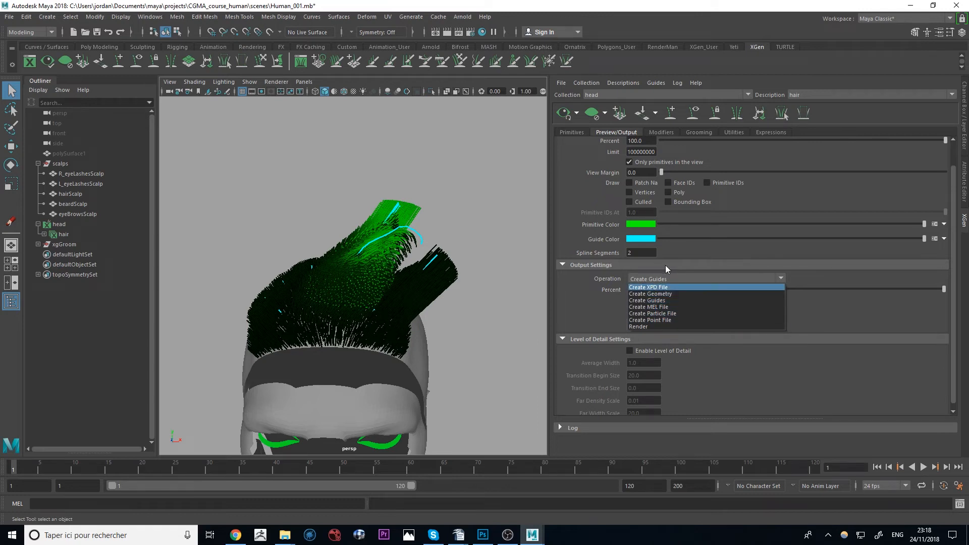
click(643, 327)
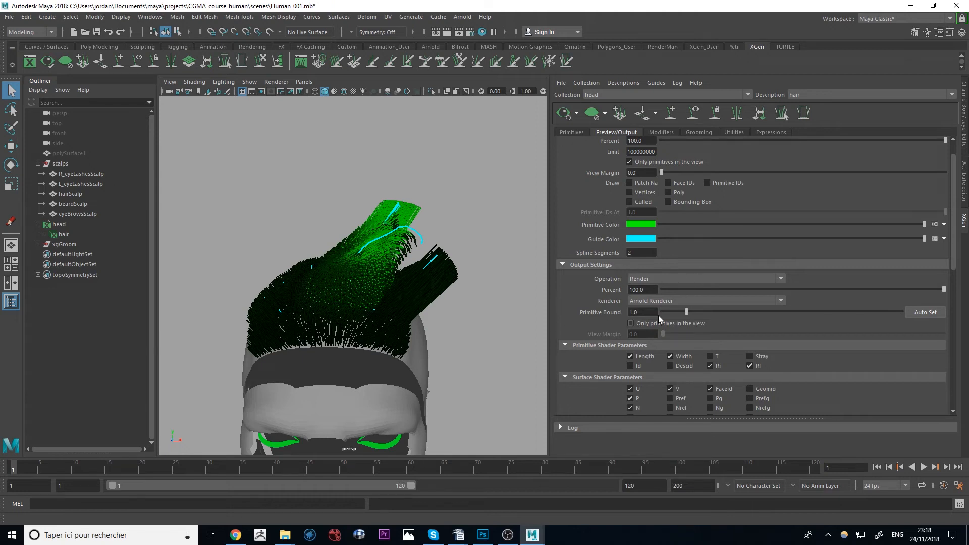
scroll(639, 341, down, 2)
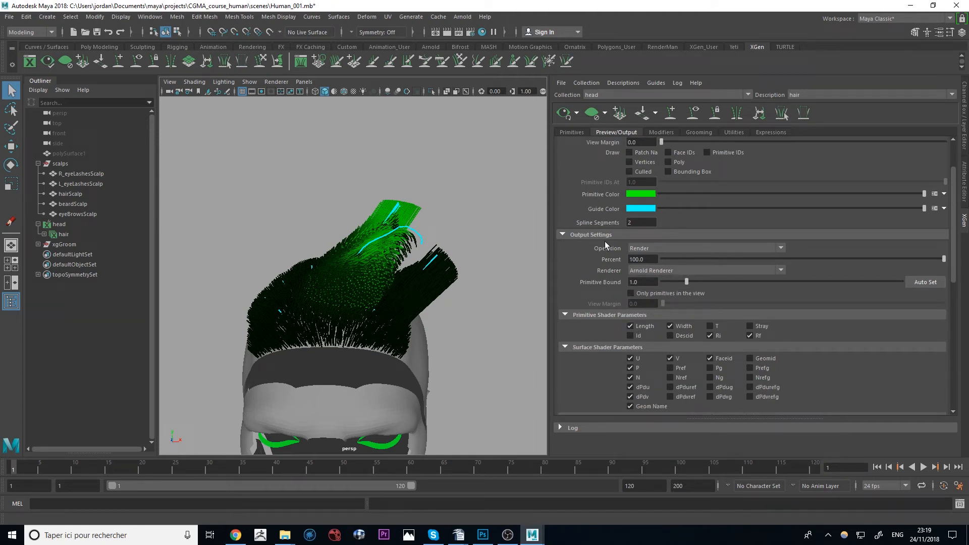
Review the output's shader parameters, Arnold settings and Level of Detail settings for the hair description
scroll(605, 244, down, 4)
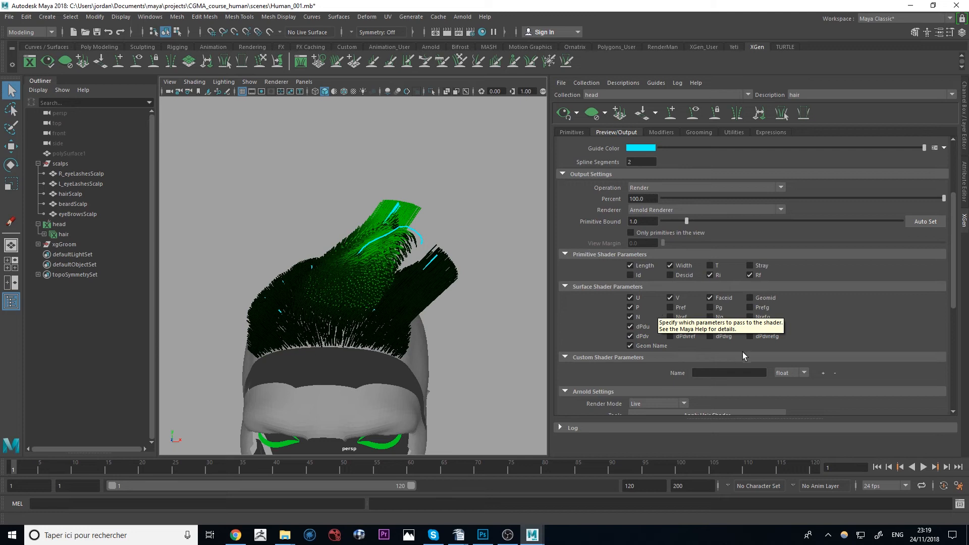
scroll(743, 356, down, 2)
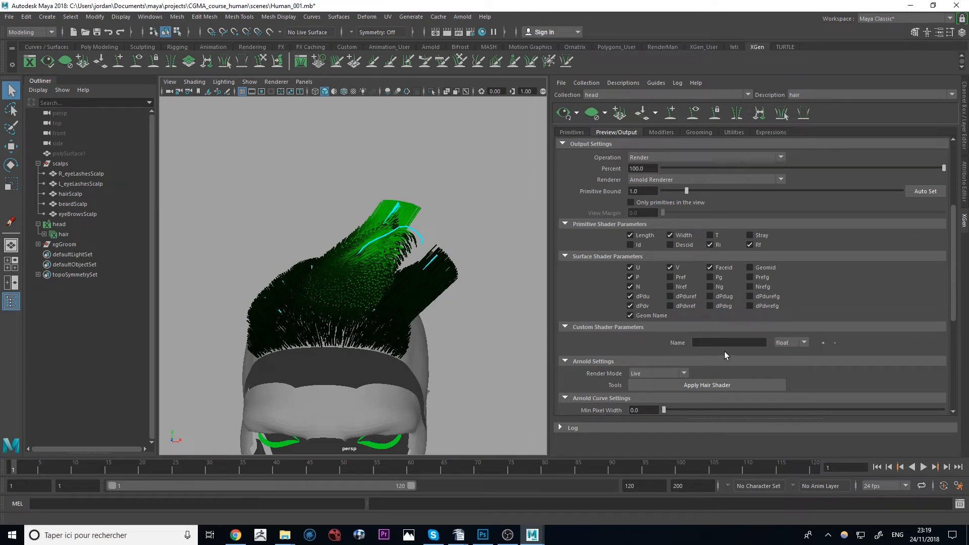
click(739, 343)
scroll(638, 284, down, 2)
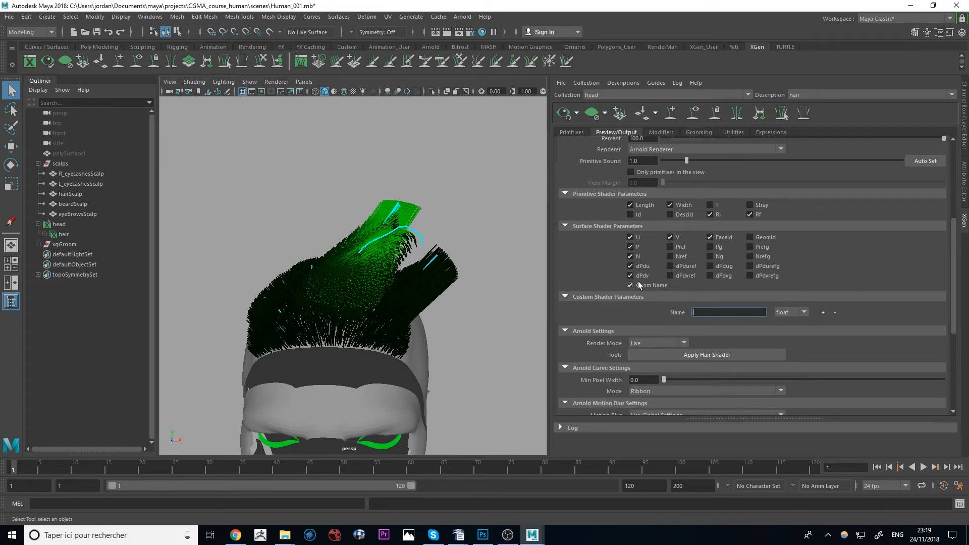
scroll(624, 298, down, 3)
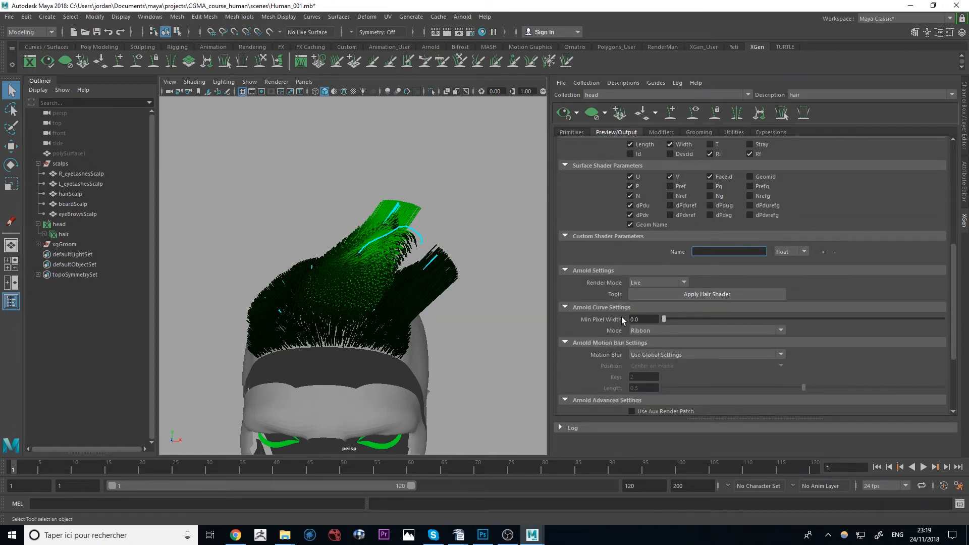
scroll(622, 316, down, 5)
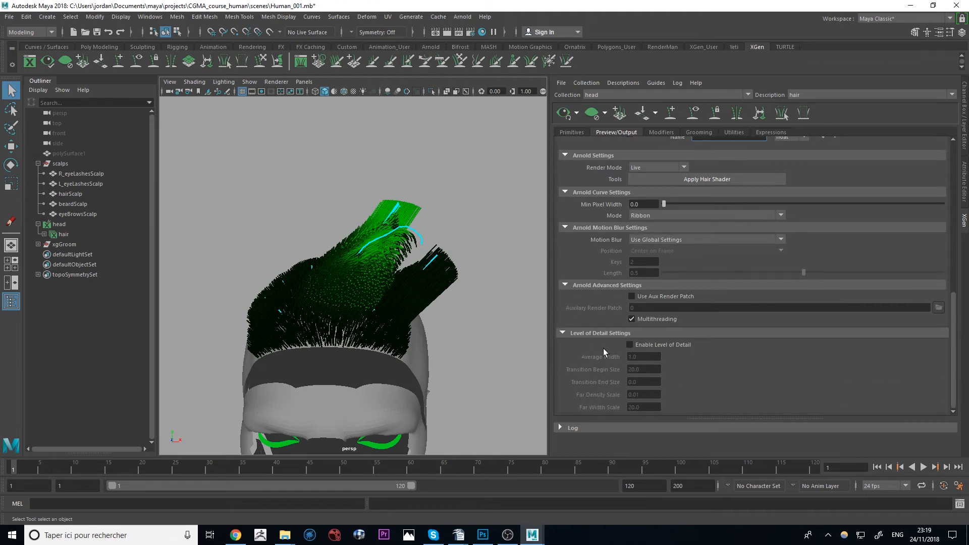
Bring up the modifiers available for the hair description and highlight Clumping, Noise and Cut
click(660, 132)
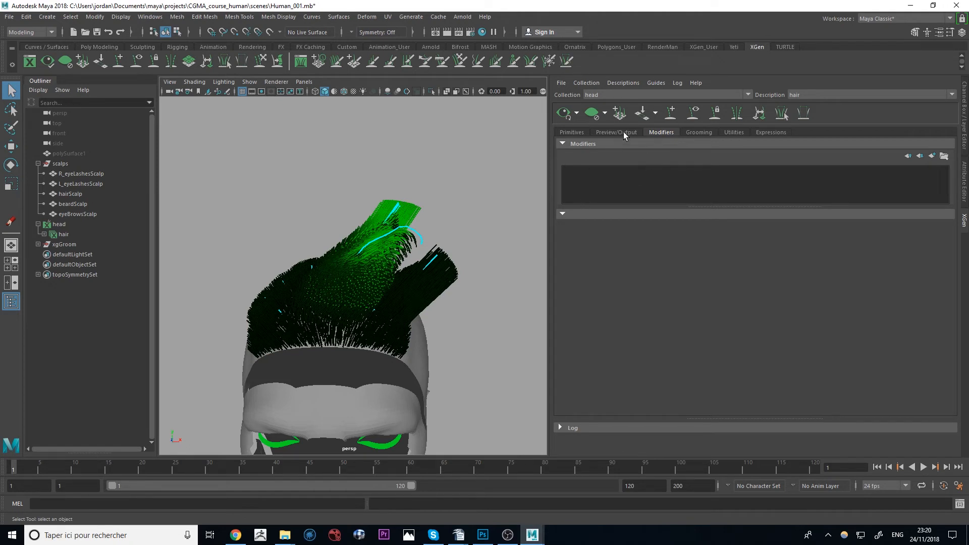
click(931, 156)
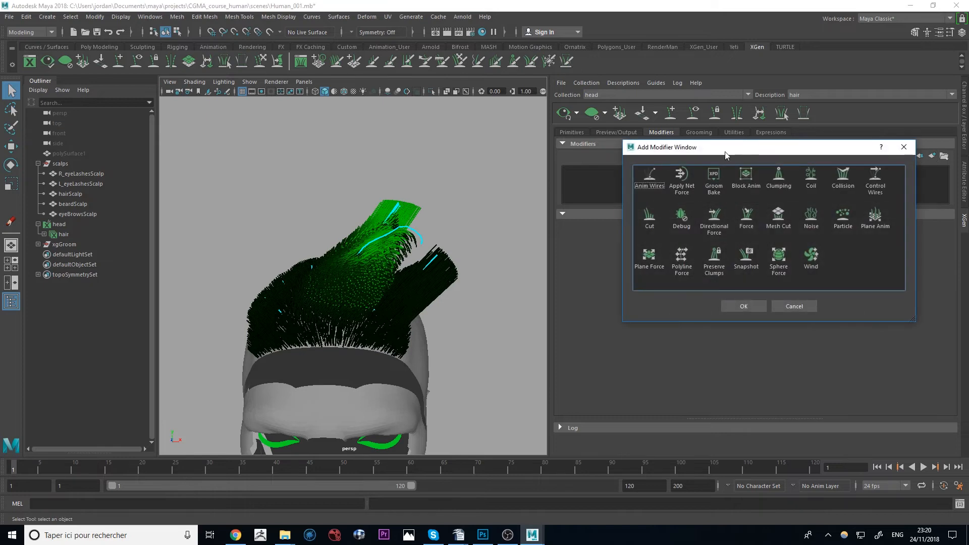
drag(725, 155, 533, 181)
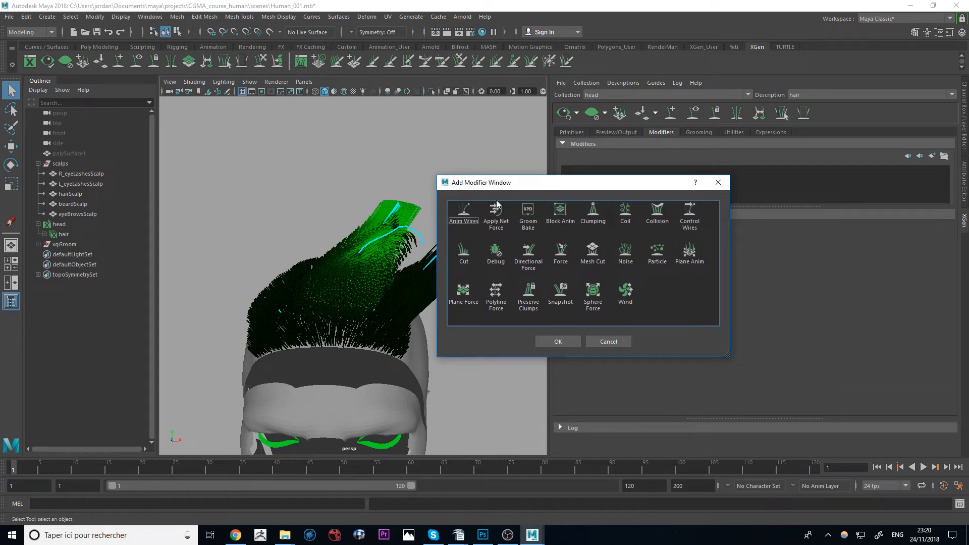
click(593, 214)
ctrl+click(633, 257)
ctrl+click(463, 256)
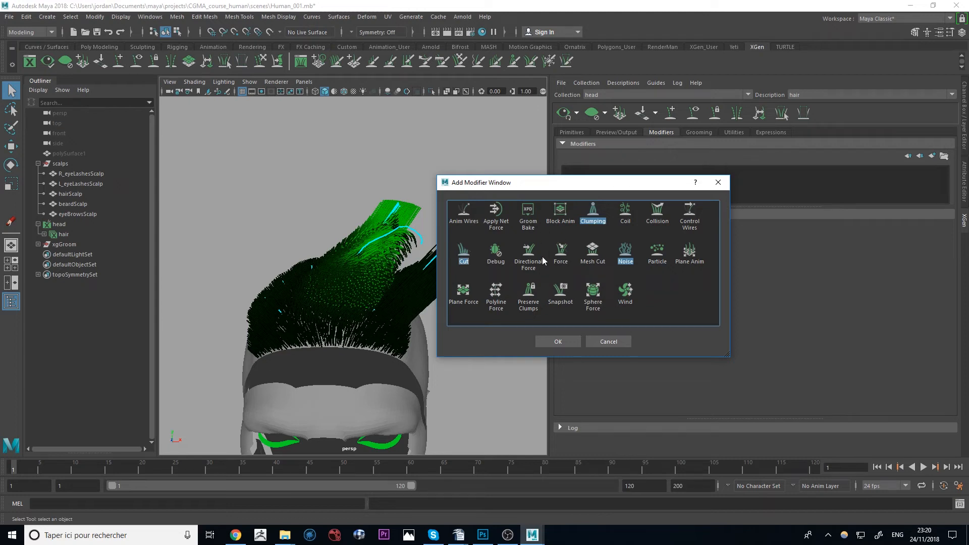
Point out Clumping, Noise, Cut and Coil among the modifiers, and close the choice without adding any
drag(506, 187, 260, 157)
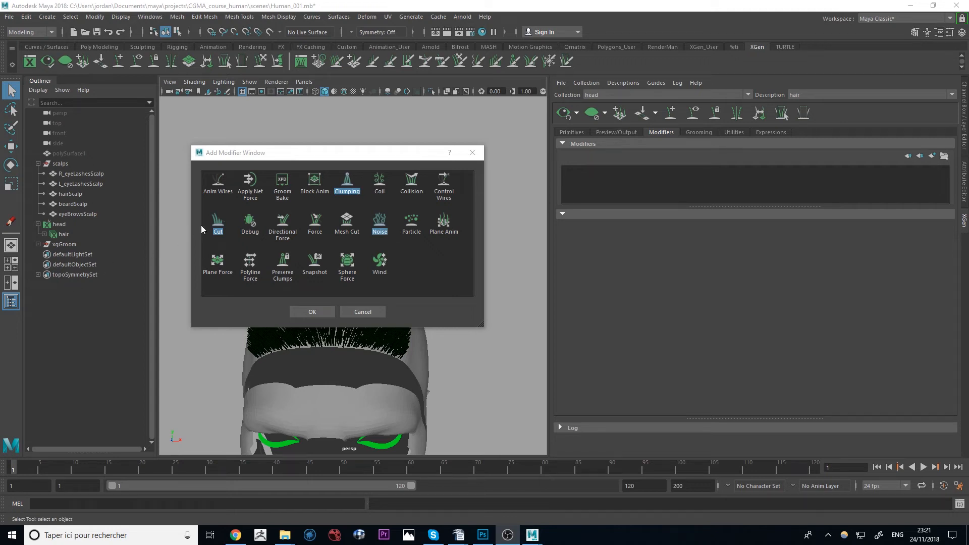
ctrl+click(379, 222)
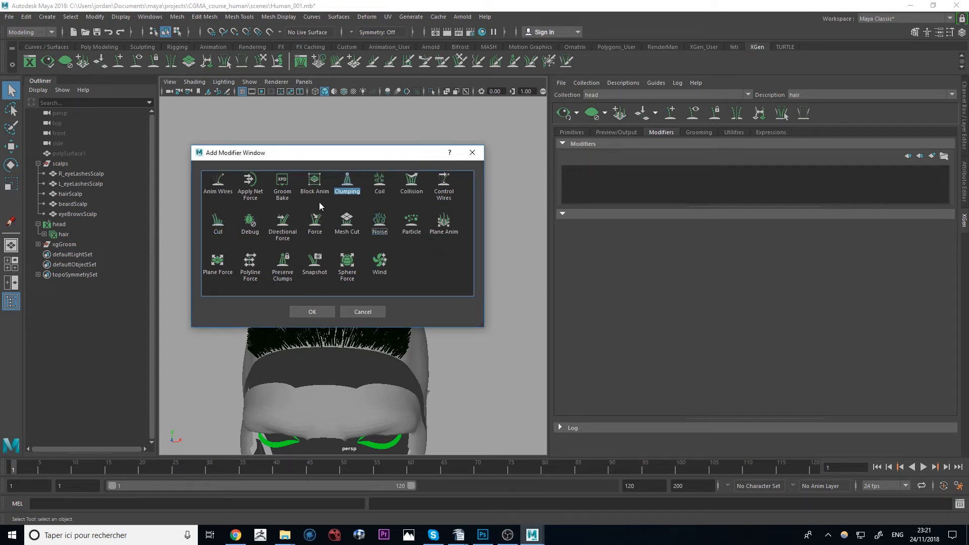
ctrl+click(347, 179)
ctrl+click(379, 226)
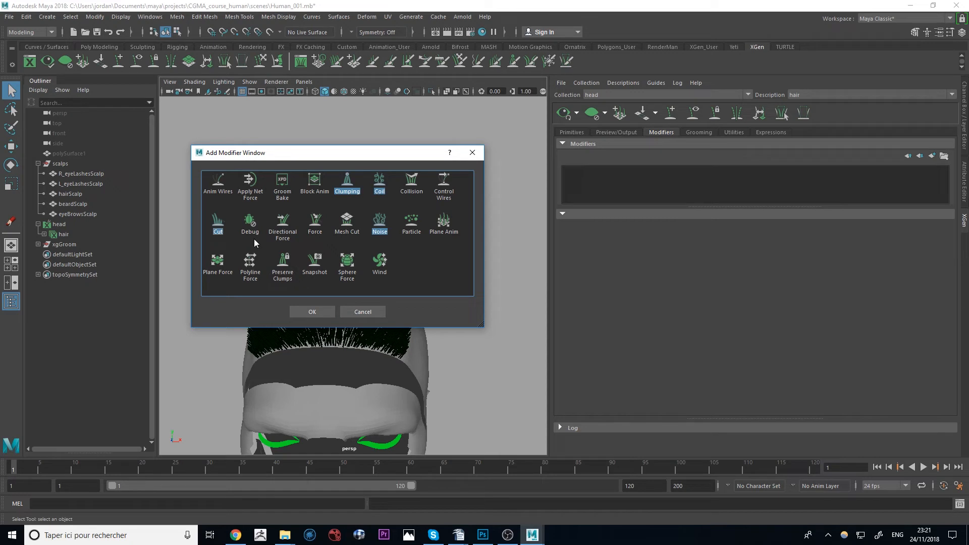
ctrl+click(381, 228)
ctrl+click(229, 231)
ctrl+click(373, 189)
click(363, 311)
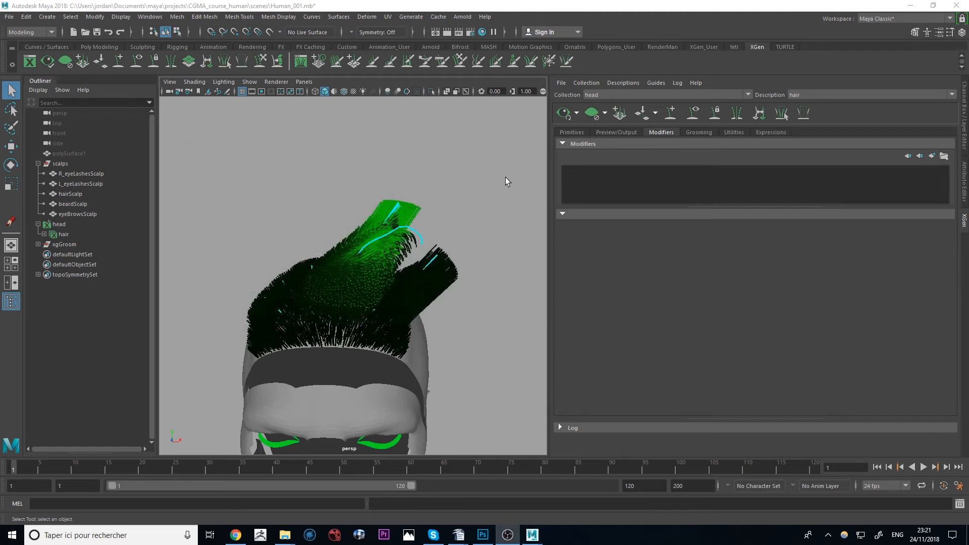
Check the Grooming tools, view the Groomable splines option for a new description on hairScalp, and cancel its creation
click(705, 133)
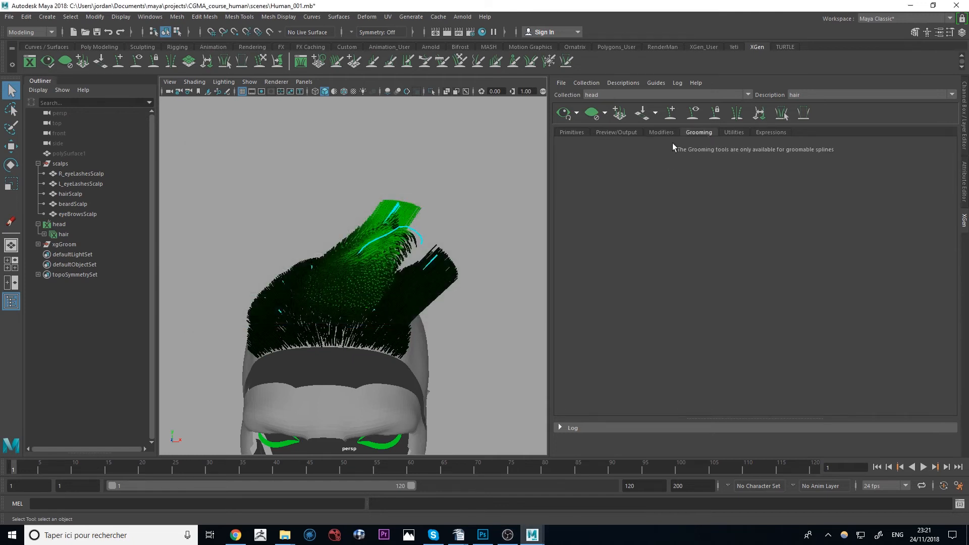
click(71, 192)
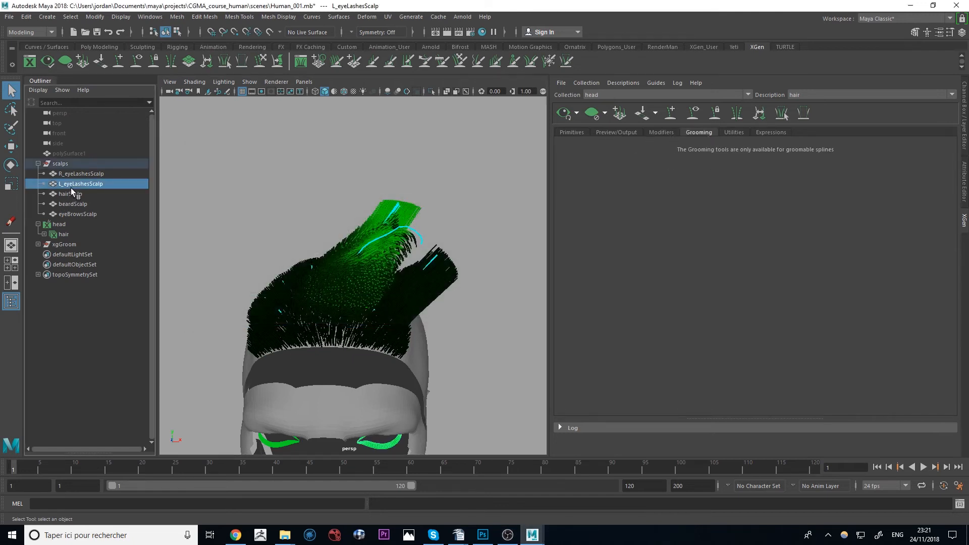
click(623, 83)
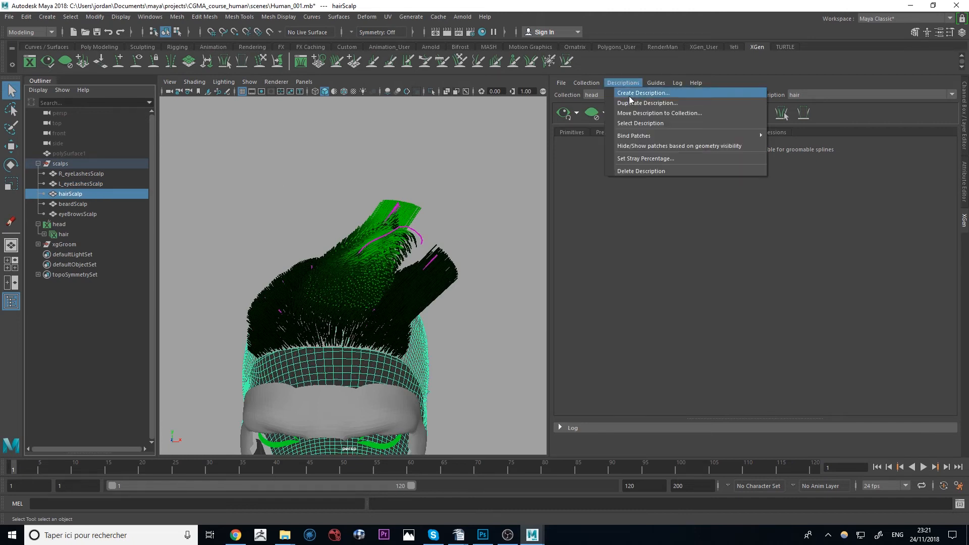
click(629, 96)
click(408, 229)
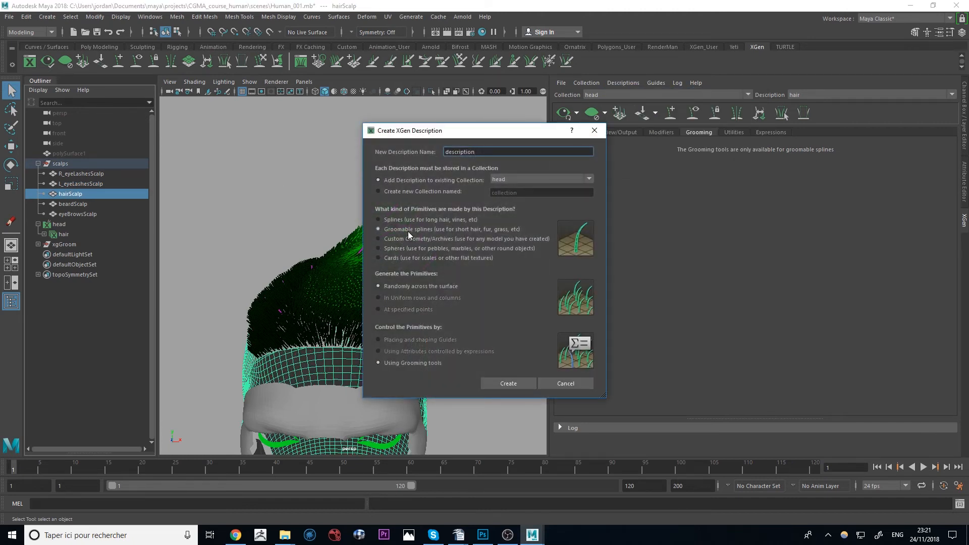
click(570, 382)
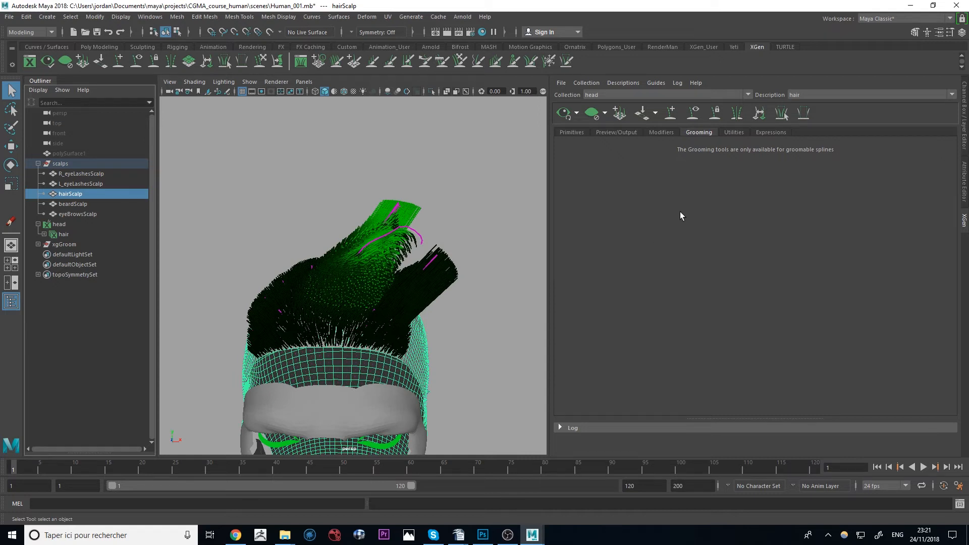
Display the XGen utilities and enlarge their area to reveal more of the tools
click(737, 134)
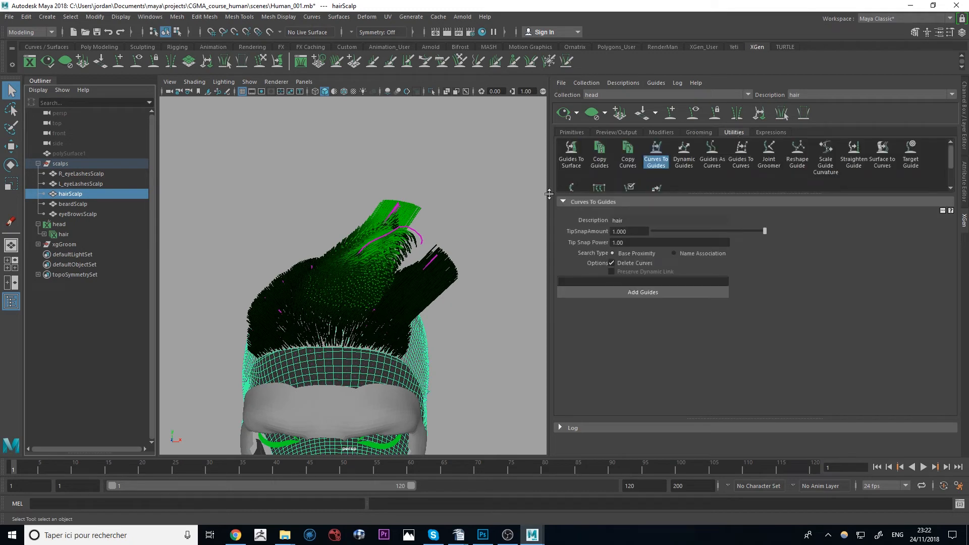
drag(548, 192, 460, 192)
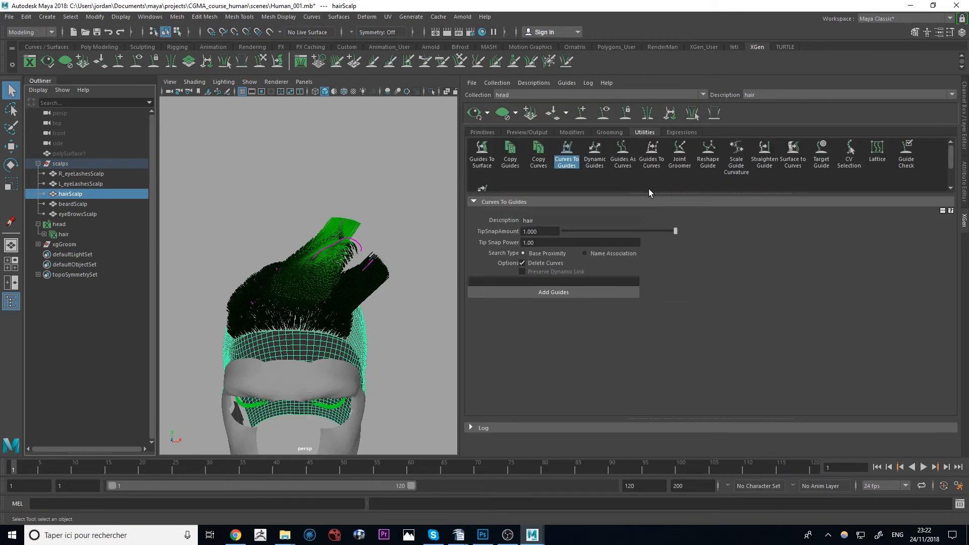
drag(656, 194, 655, 214)
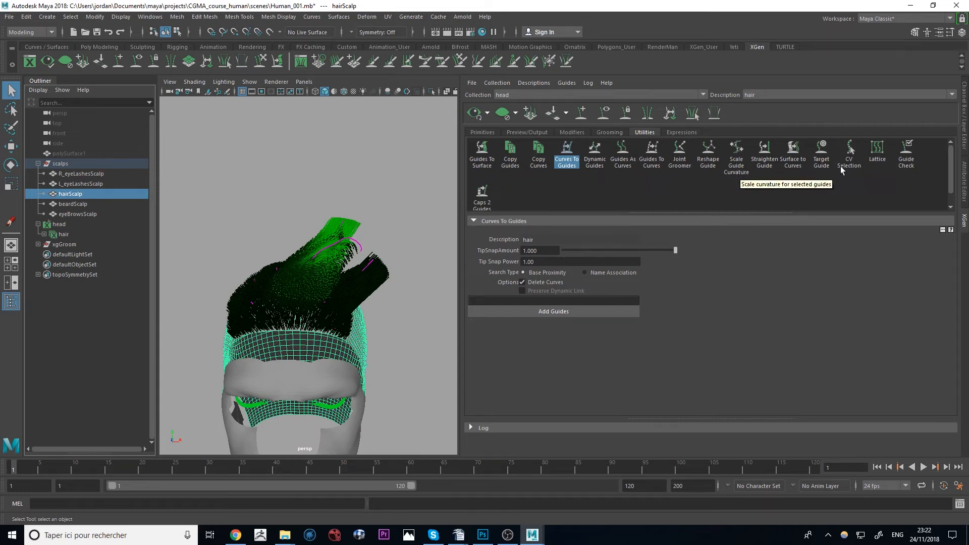
Select the hair guides and create a lattice around them with 3 divisions in X, Y and Z
drag(294, 182, 404, 308)
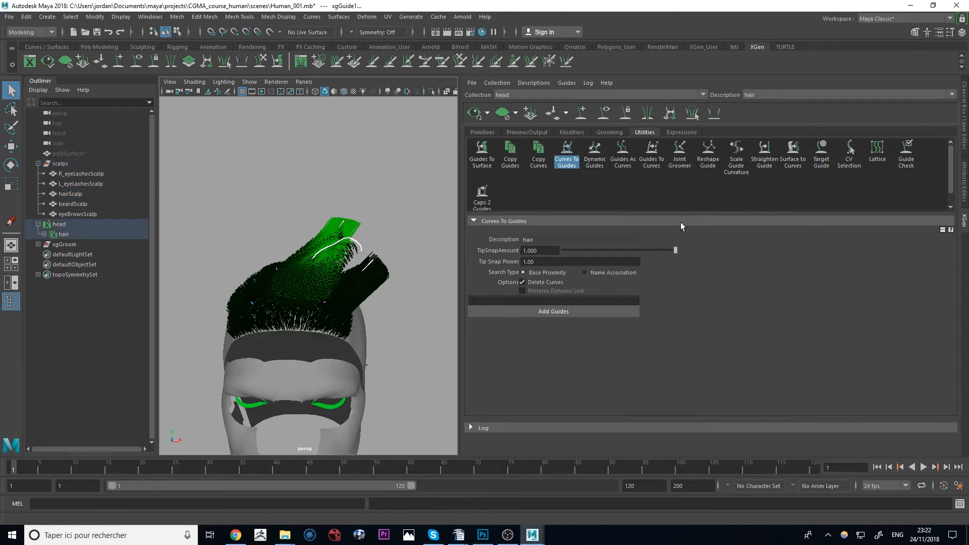
click(877, 152)
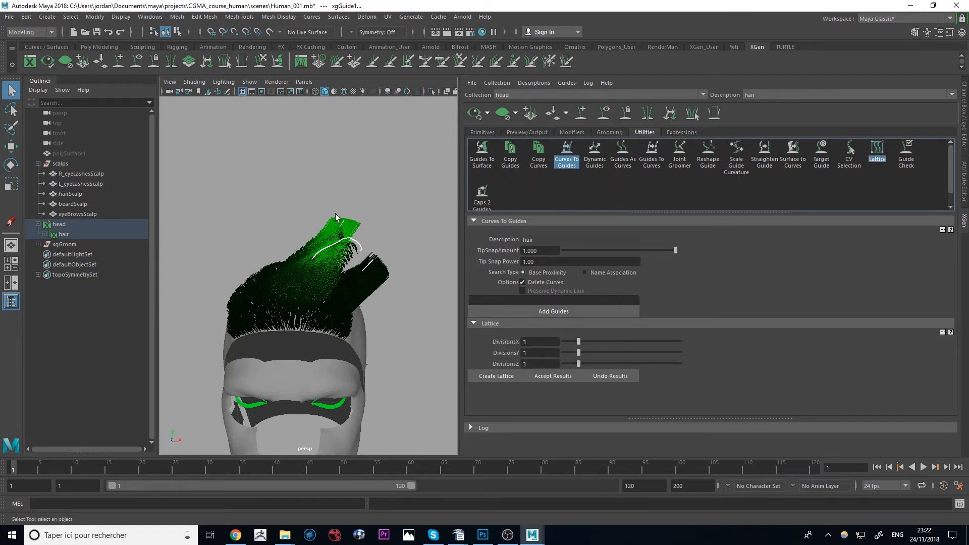
scroll(376, 259, up, 5)
click(496, 376)
scroll(363, 234, down, 5)
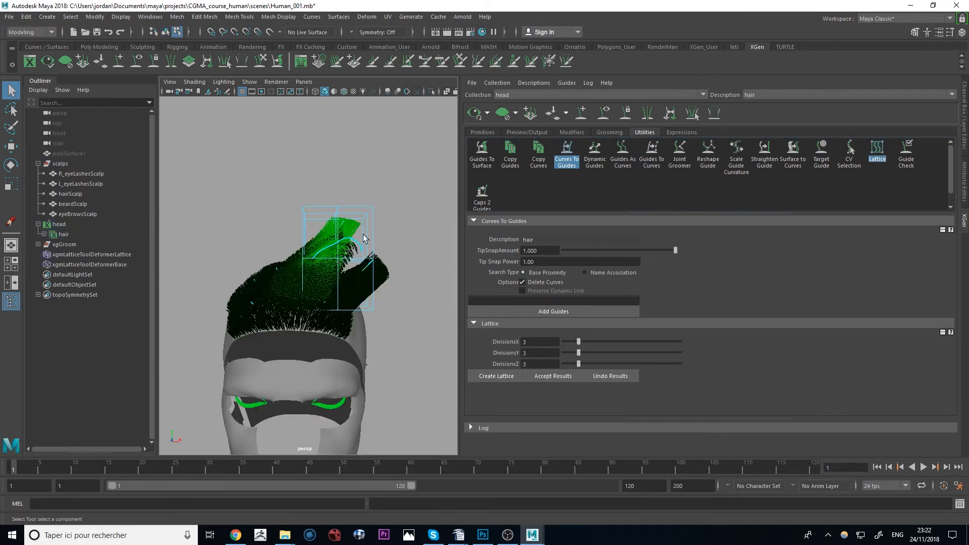
drag(366, 185, 400, 251)
drag(346, 166, 398, 260)
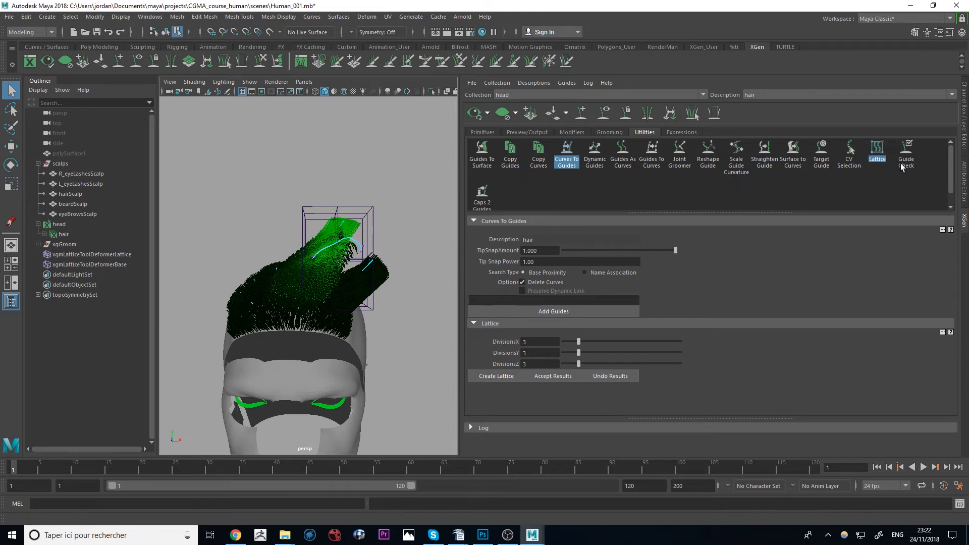
View the Guide Check options, close the Lattice options and reopen Curves To Guides
click(906, 151)
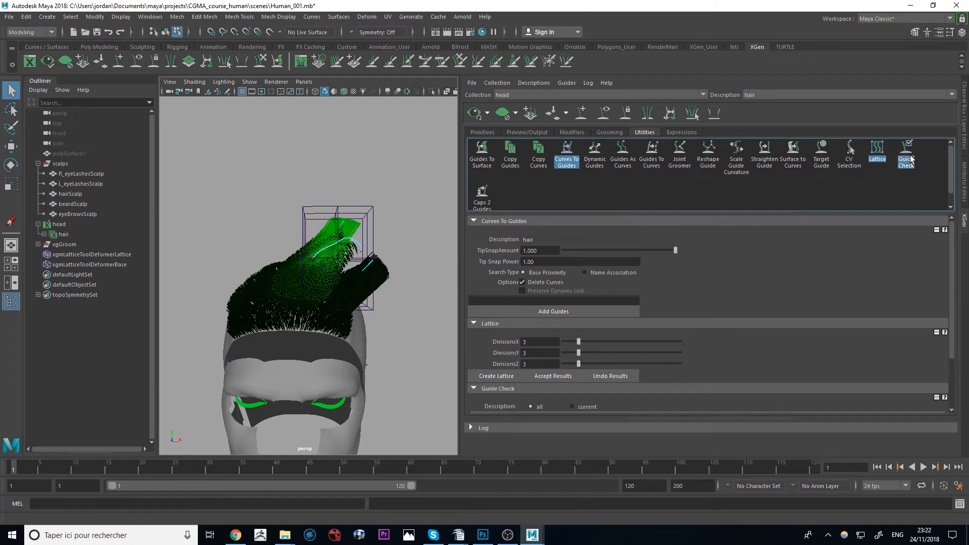
click(881, 154)
click(571, 155)
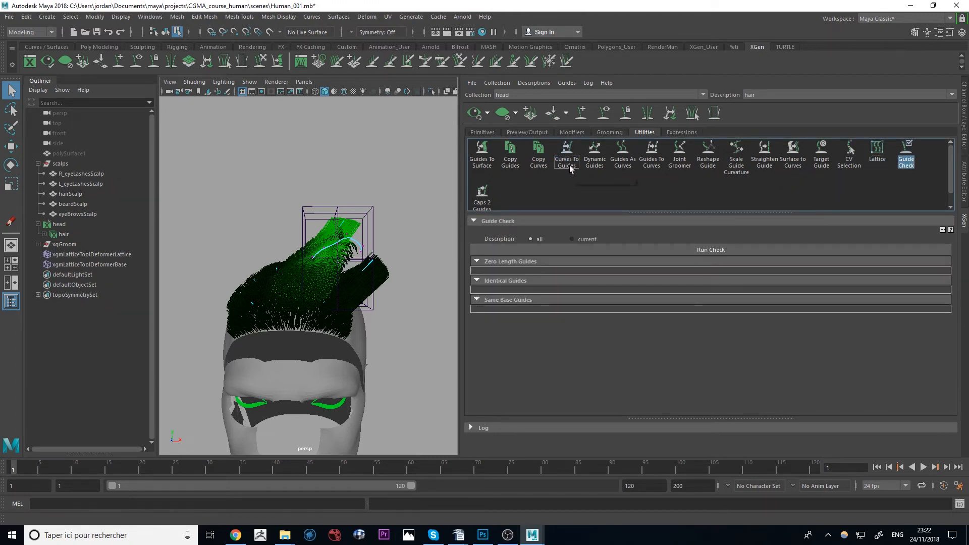
click(569, 165)
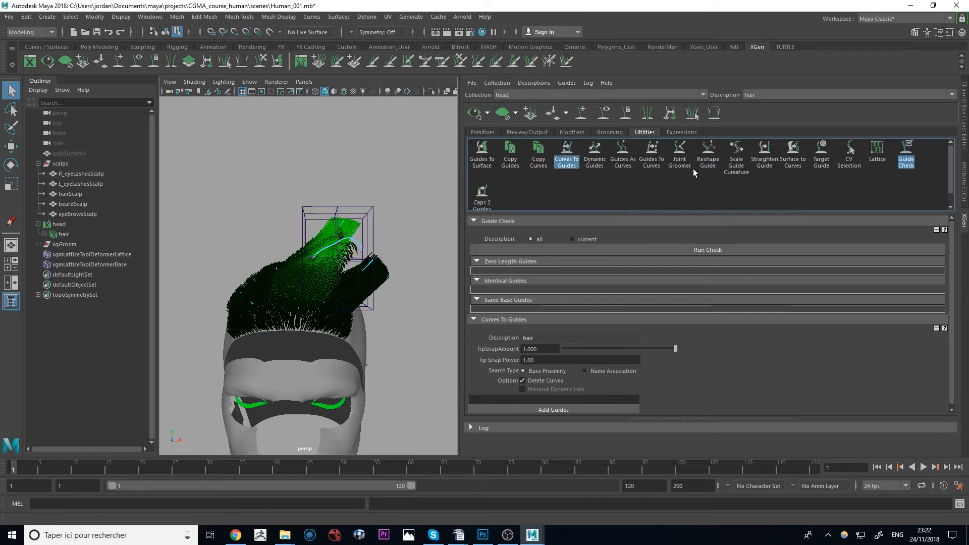
View the Guides As Curves and Guides To Curves utilities, closing them and Curves To Guides
click(627, 154)
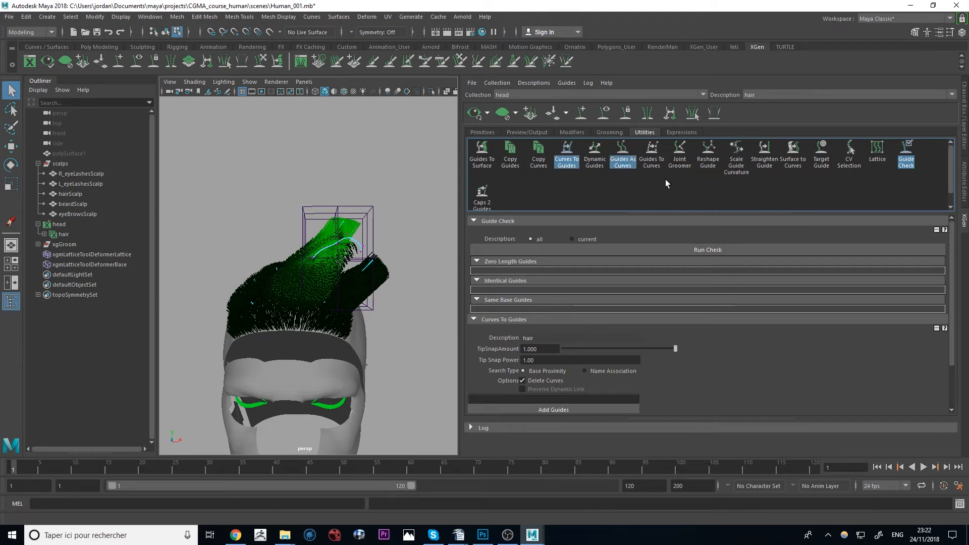
click(653, 164)
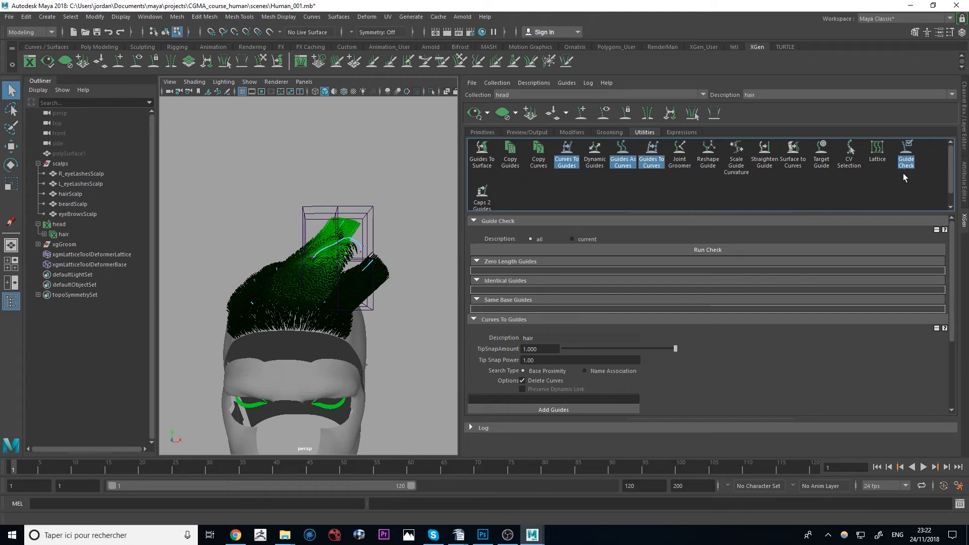
click(559, 162)
click(621, 160)
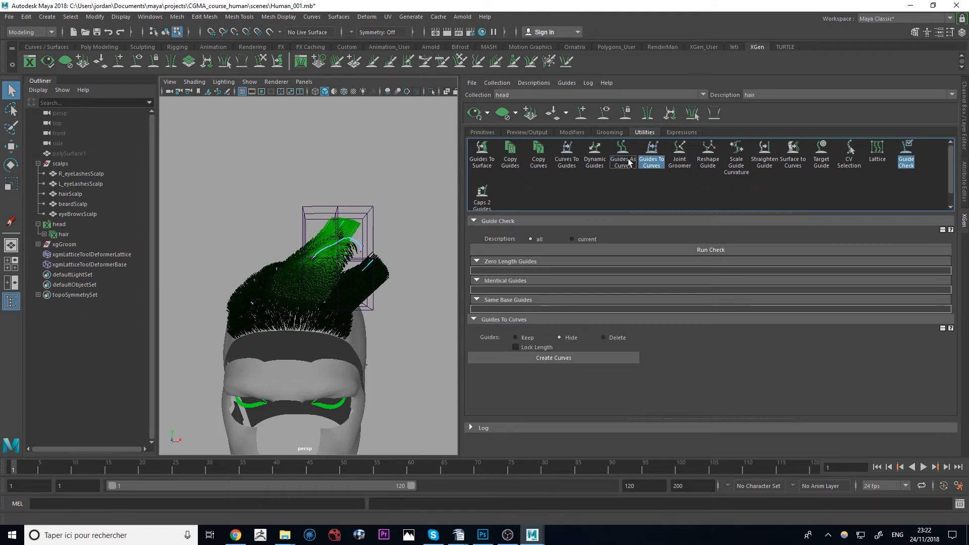
click(652, 162)
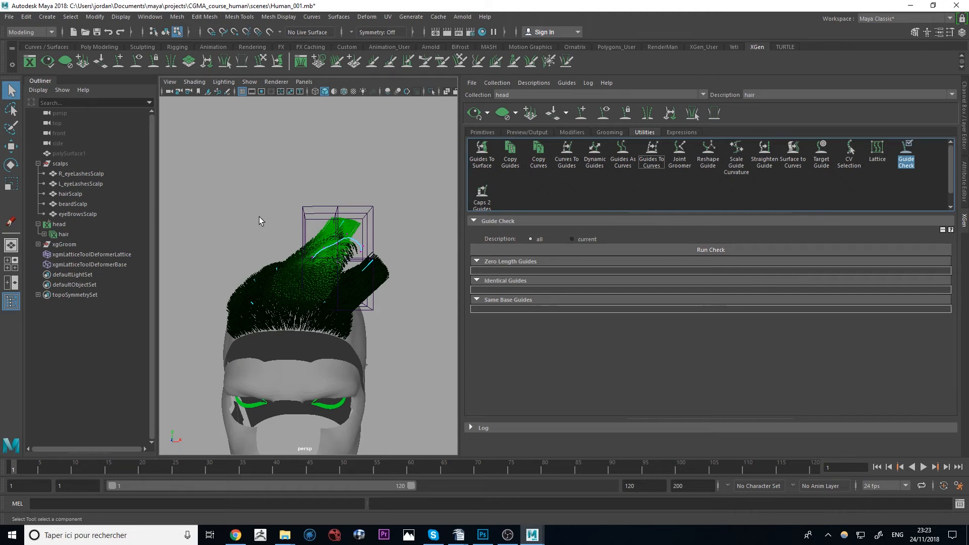
Return to object selection mode, close the Guide Check options and show the Expressions settings
key(F8)
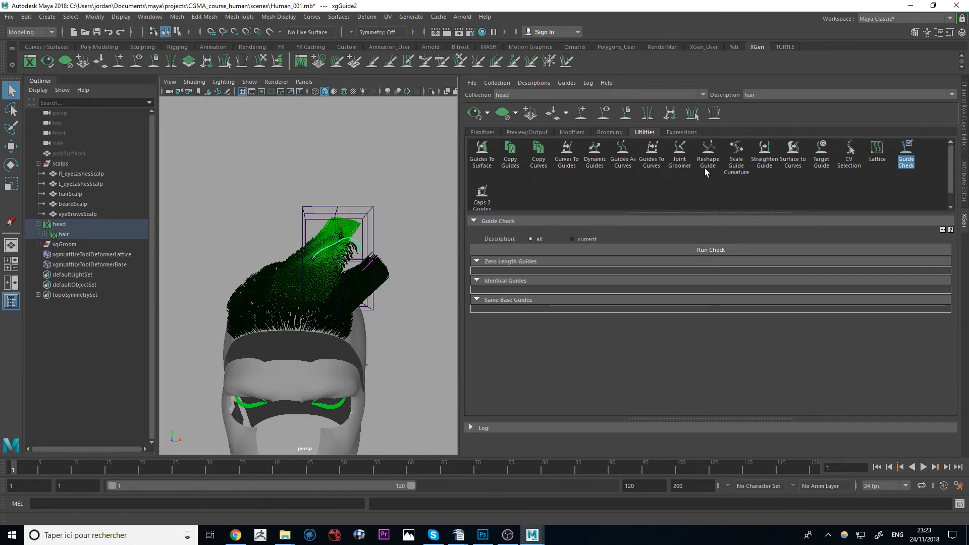
click(904, 152)
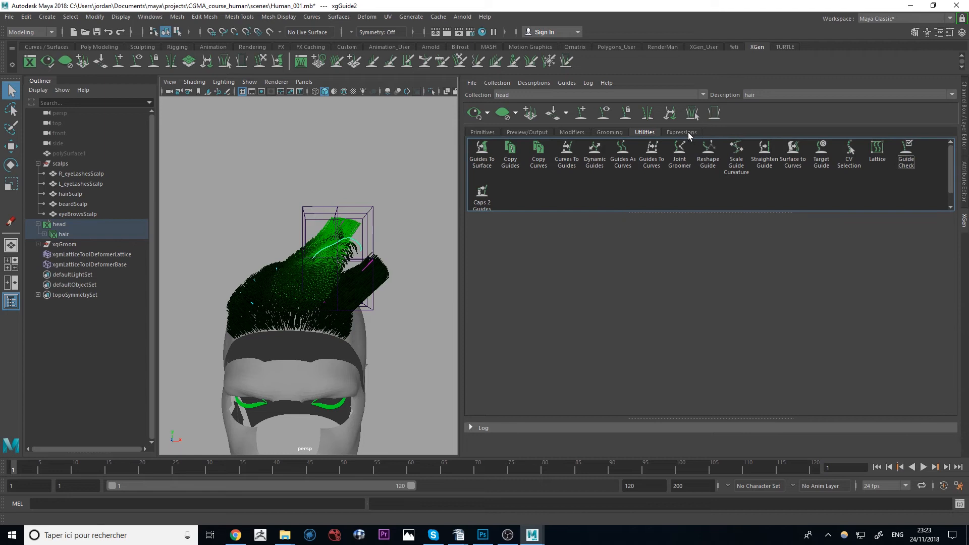
click(687, 132)
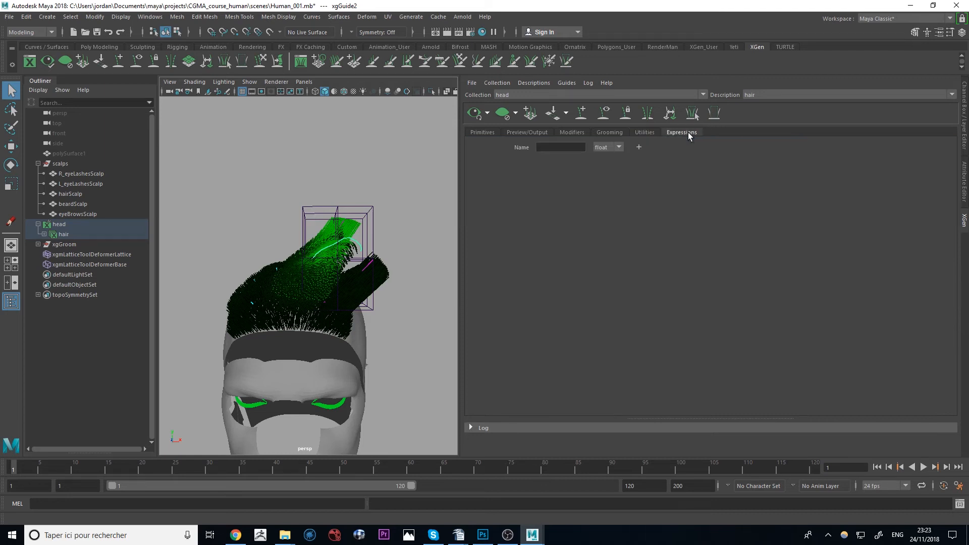
Add a custom float expression attribute, named with a first name, to the hair description
click(560, 150)
text(jordan)
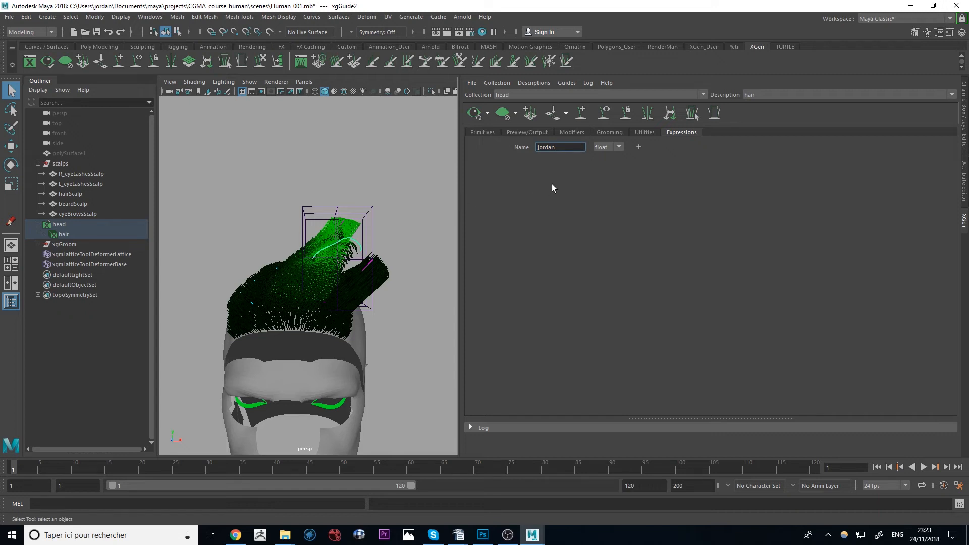
double_click(549, 148)
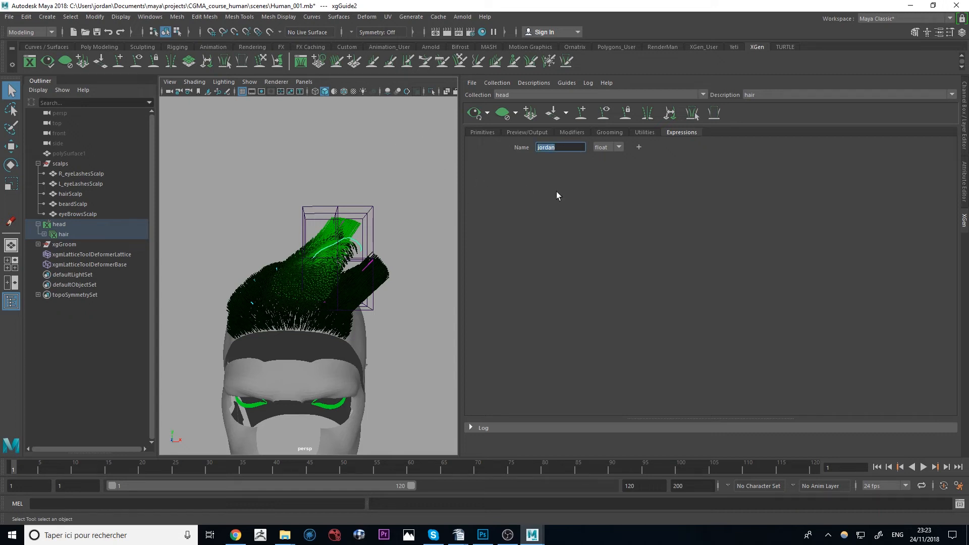
click(637, 147)
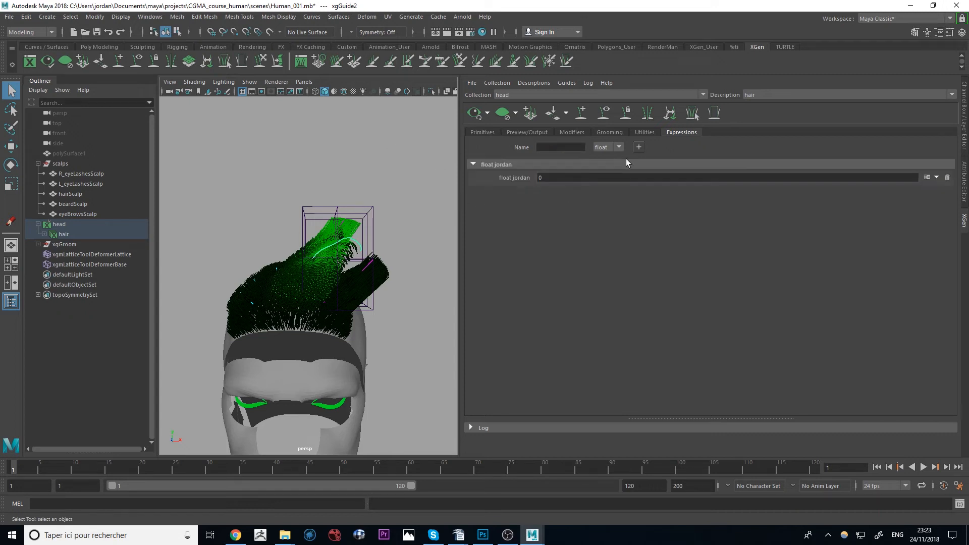
View the custom float's expression editor and the available attribute types, then delete the float attribute
click(927, 178)
double_click(310, 294)
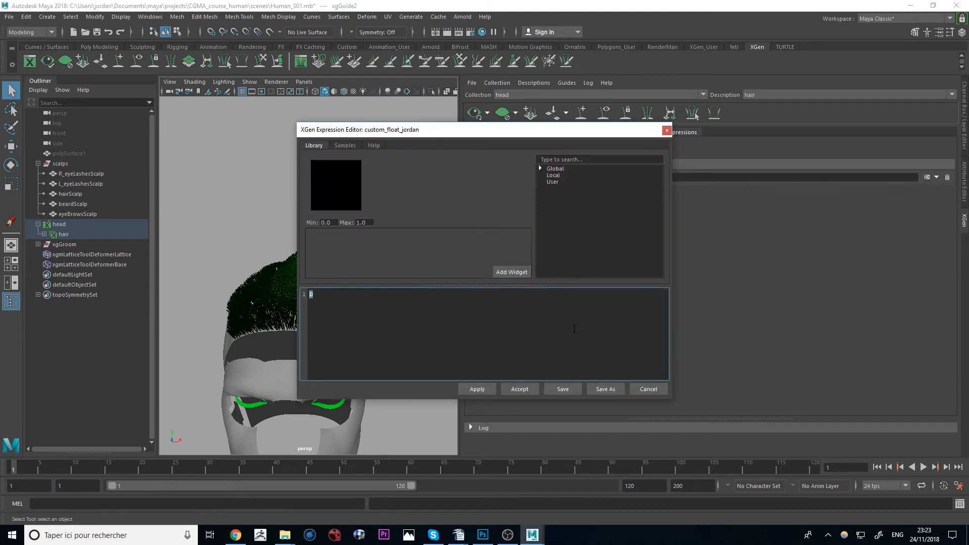
click(648, 389)
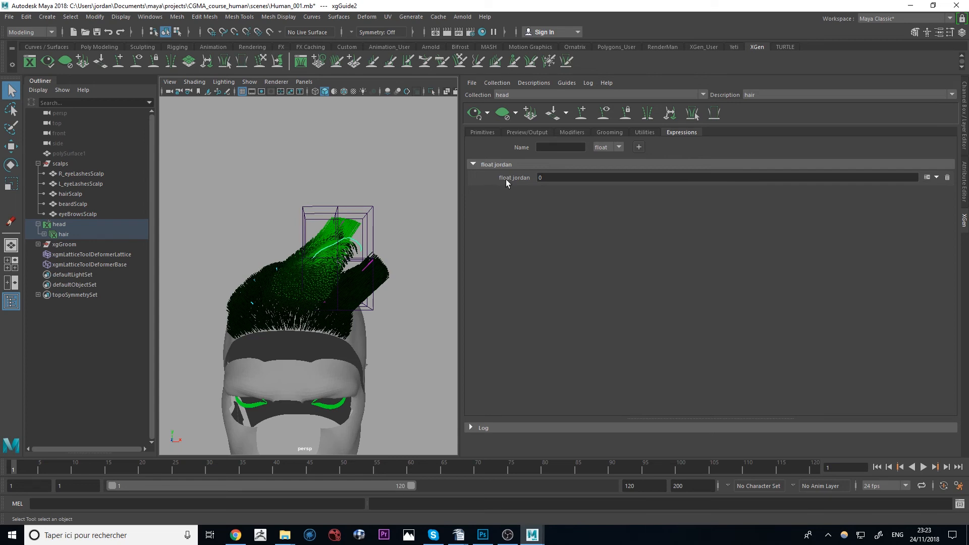
click(608, 147)
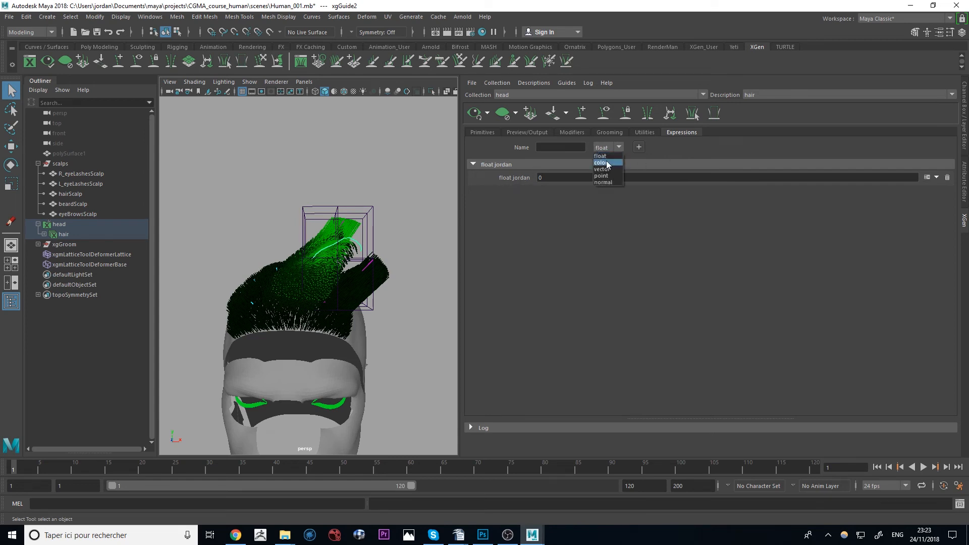
click(612, 219)
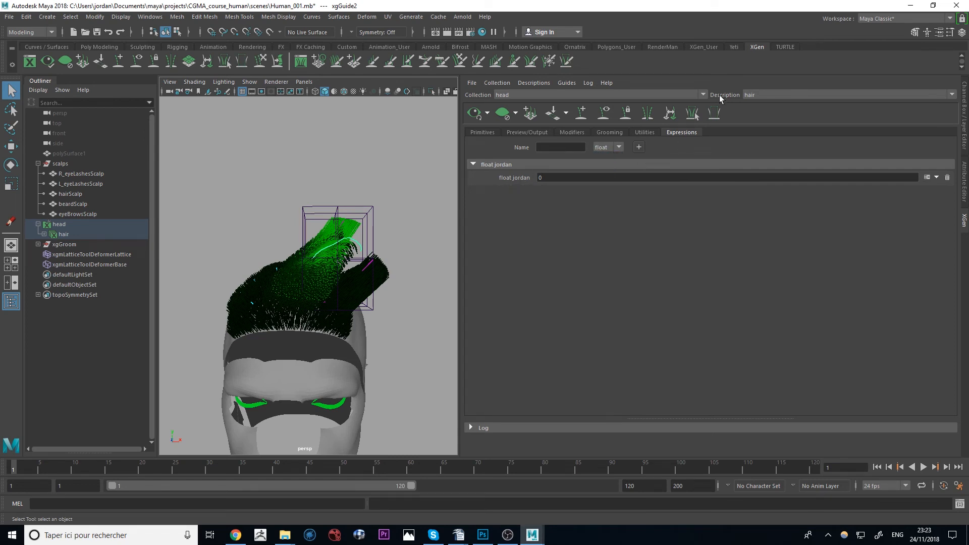
click(947, 177)
Add a Clumping modifier to the hair description and refresh the hair preview
click(568, 133)
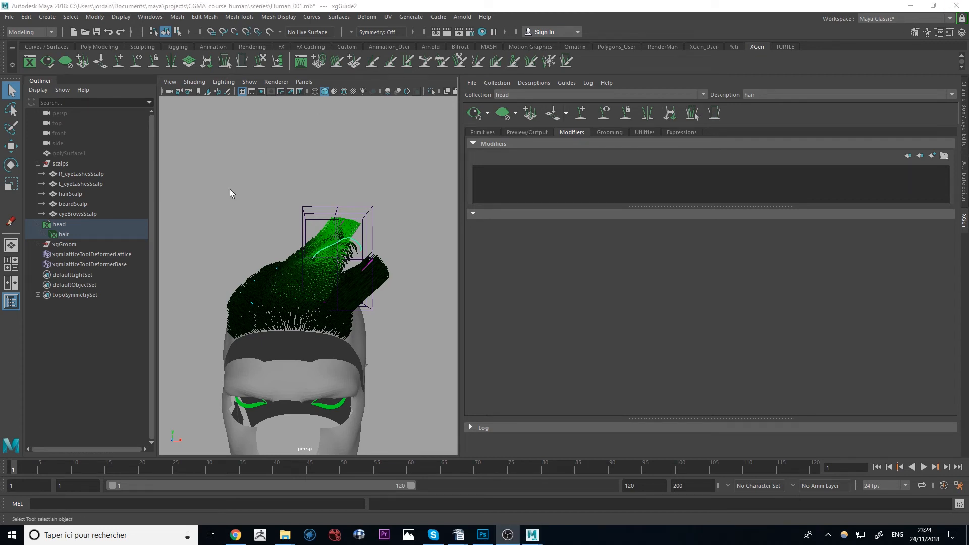
click(944, 157)
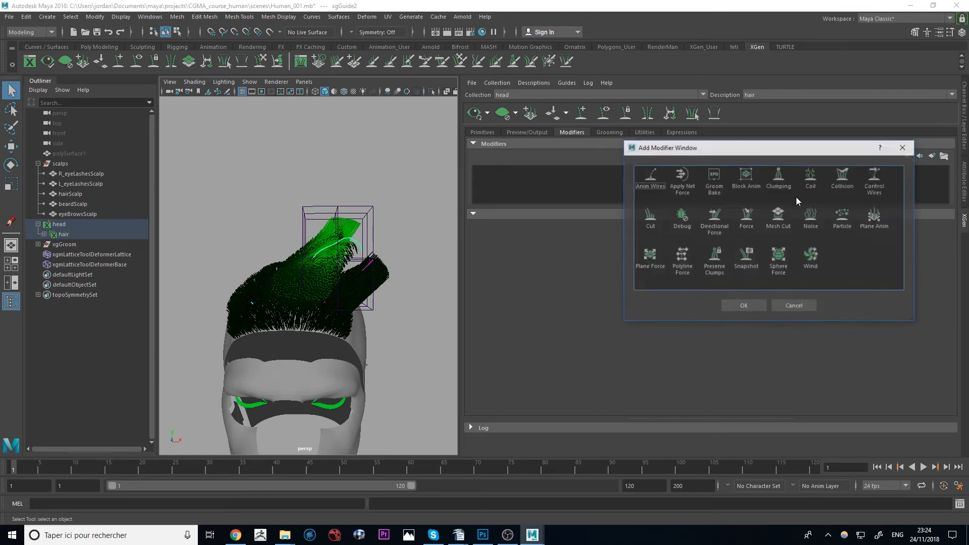
drag(680, 153, 167, 180)
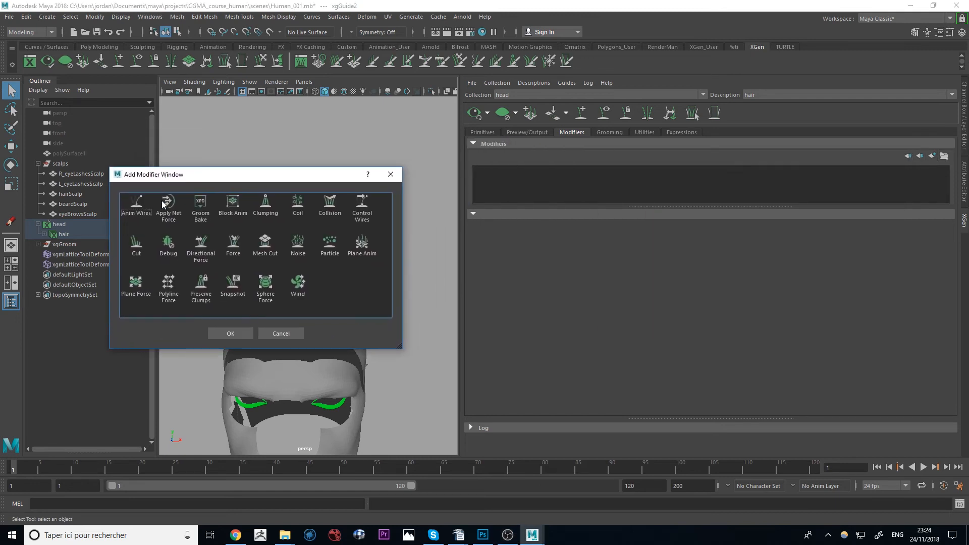
click(265, 207)
click(231, 333)
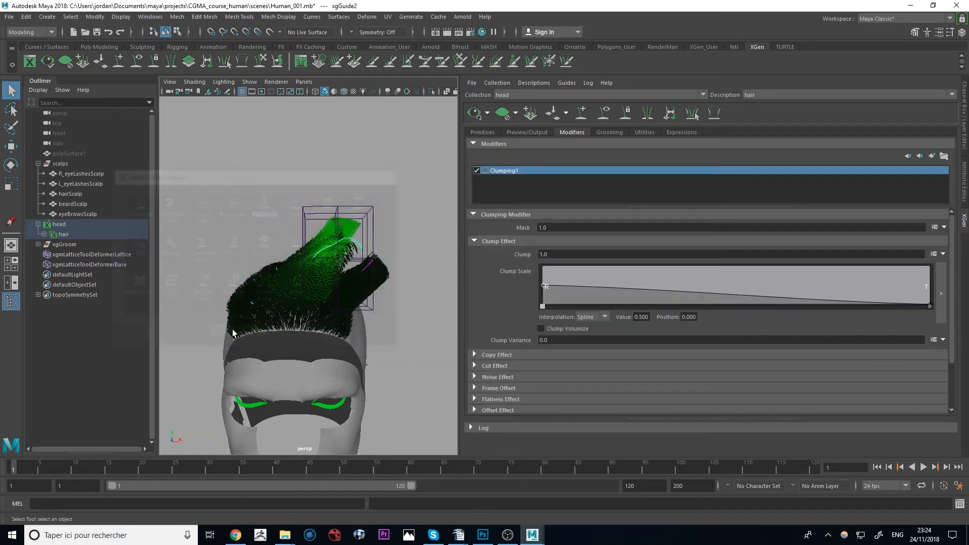
click(495, 116)
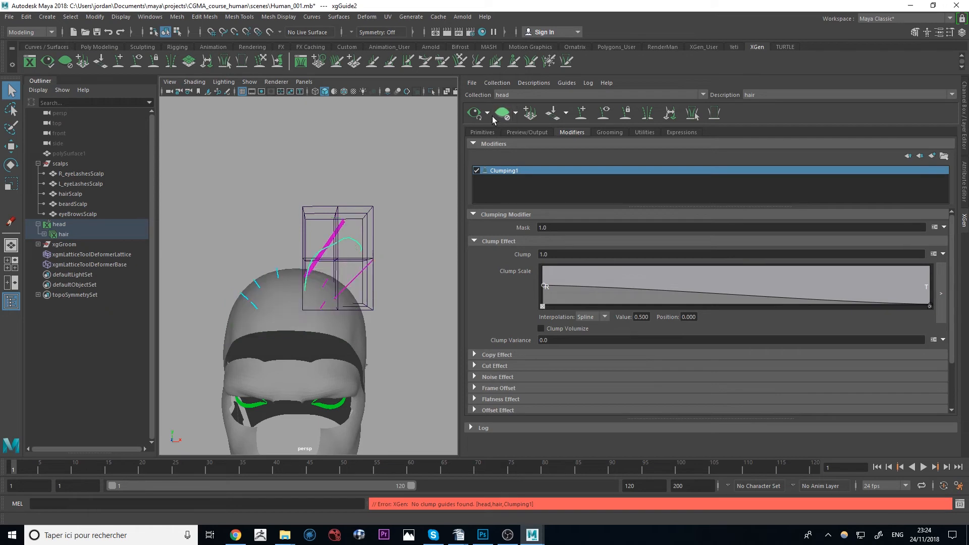
Delete all existing hair guides together with the lattice around them
scroll(336, 210, up, 3)
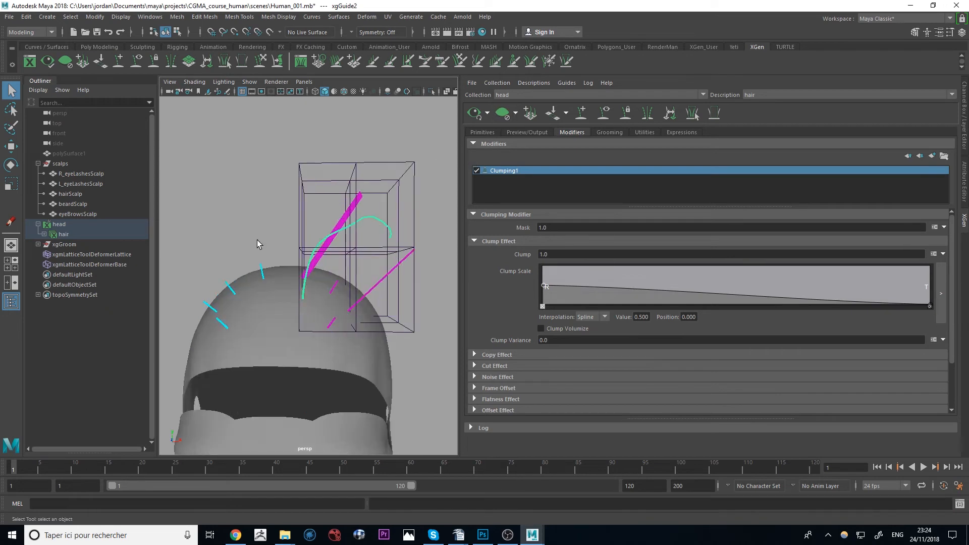
scroll(256, 241, down, 3)
key(F8)
drag(235, 272, 292, 283)
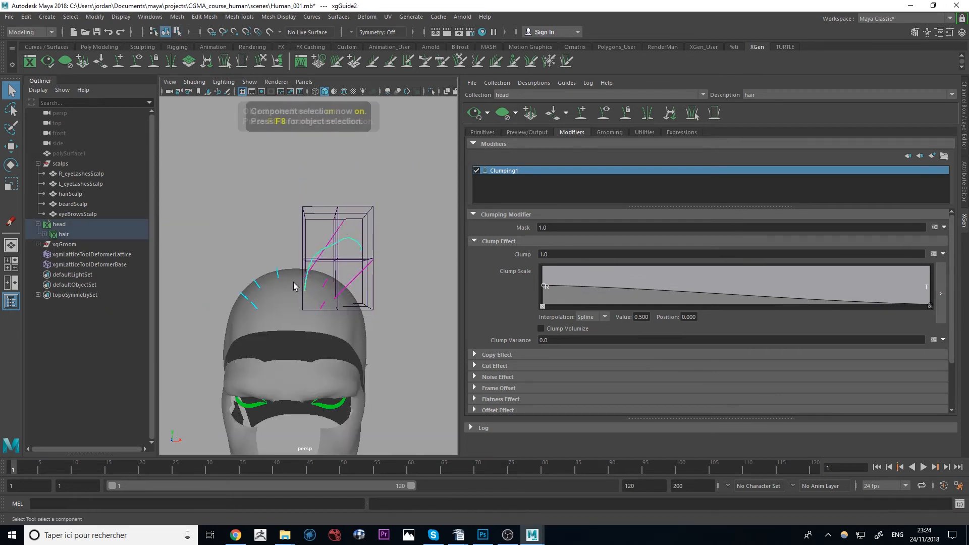
key(F8)
drag(195, 193, 387, 340)
key(Delete)
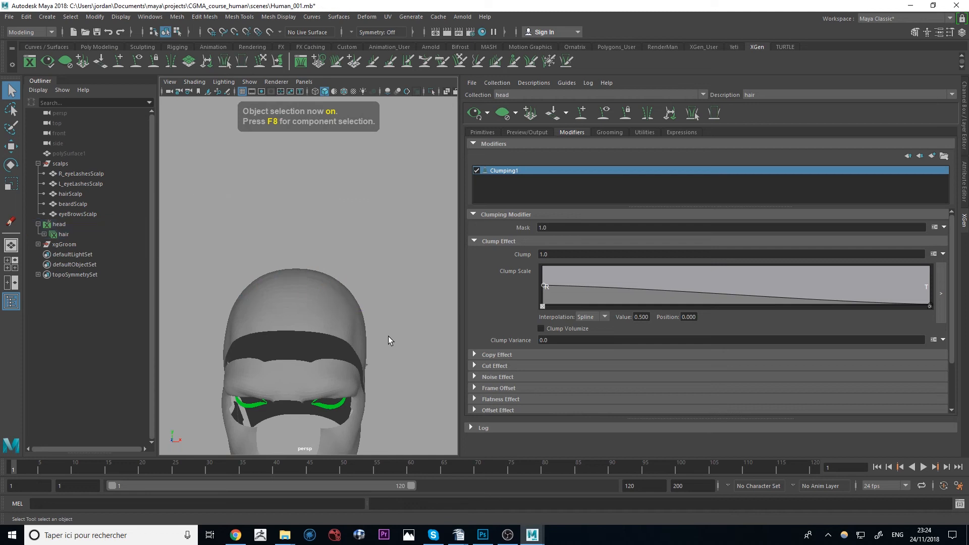
Place four new hair guides spread across the top of the scalp
click(581, 113)
scroll(362, 268, up, 5)
click(278, 329)
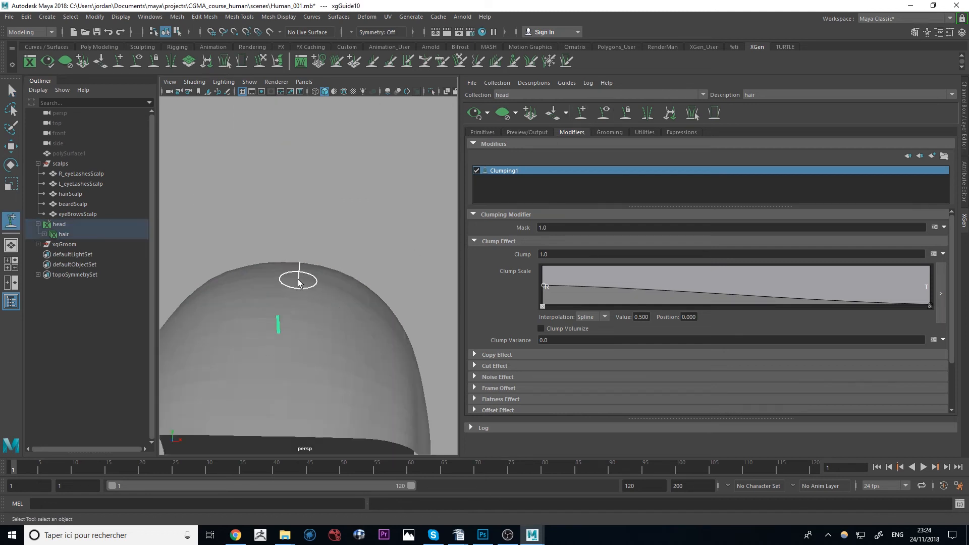
click(299, 275)
click(348, 323)
alt+drag(324, 335, 348, 298)
Scale up the new guides to lengthen them and update the XGen hair preview
key(w)
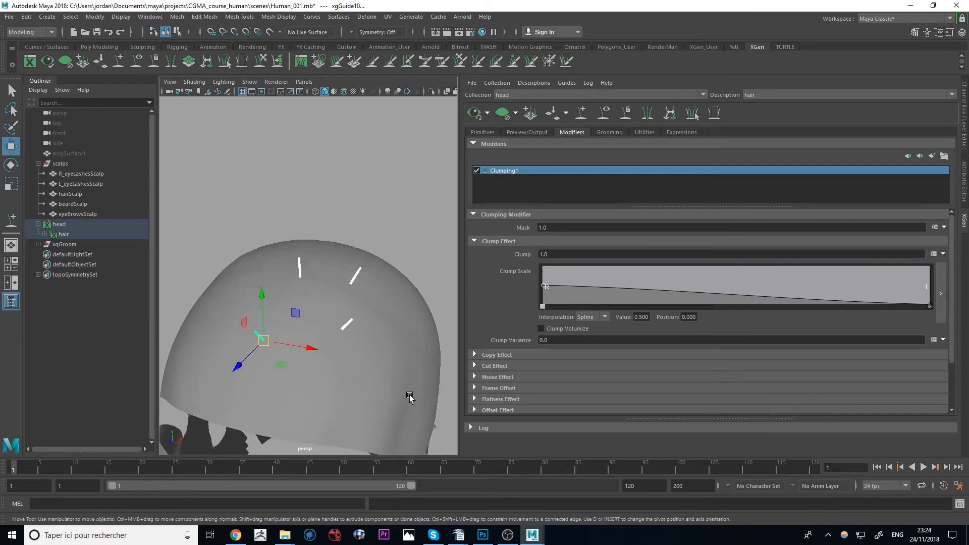
key(r)
mouse_move(380, 385)
alt+mouse_down()
mouse_move(318, 338)
mouse_move(420, 255)
mouse_move(356, 253)
mouse_move(356, 236)
alt+mouse_up()
click(420, 255)
click(476, 117)
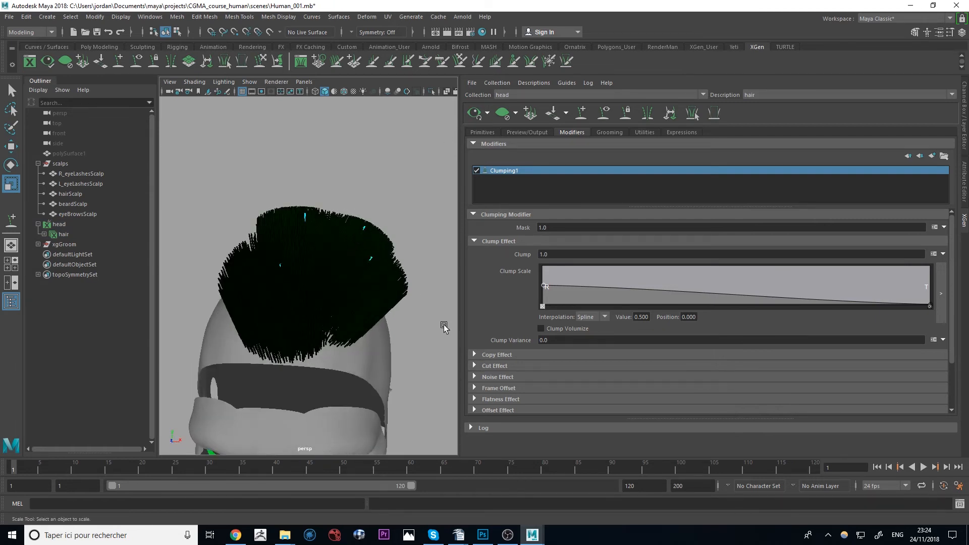
alt+drag(400, 313, 345, 239)
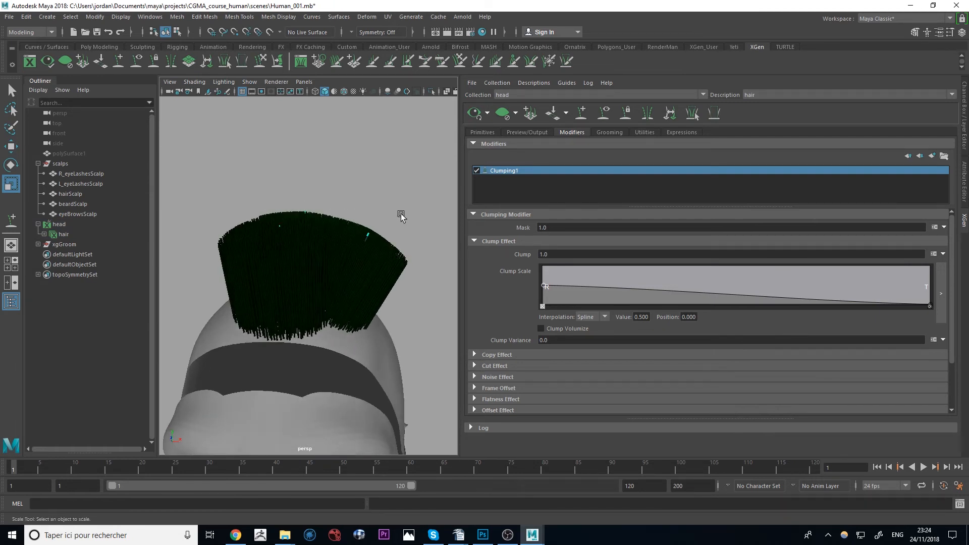
Set the hair's preview Primitive Color to white
click(527, 132)
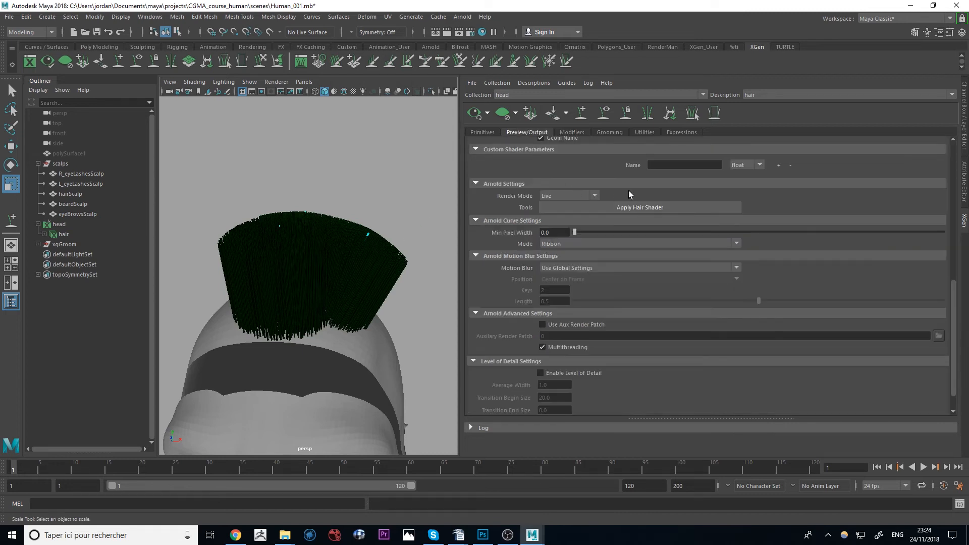
scroll(604, 208, up, 6)
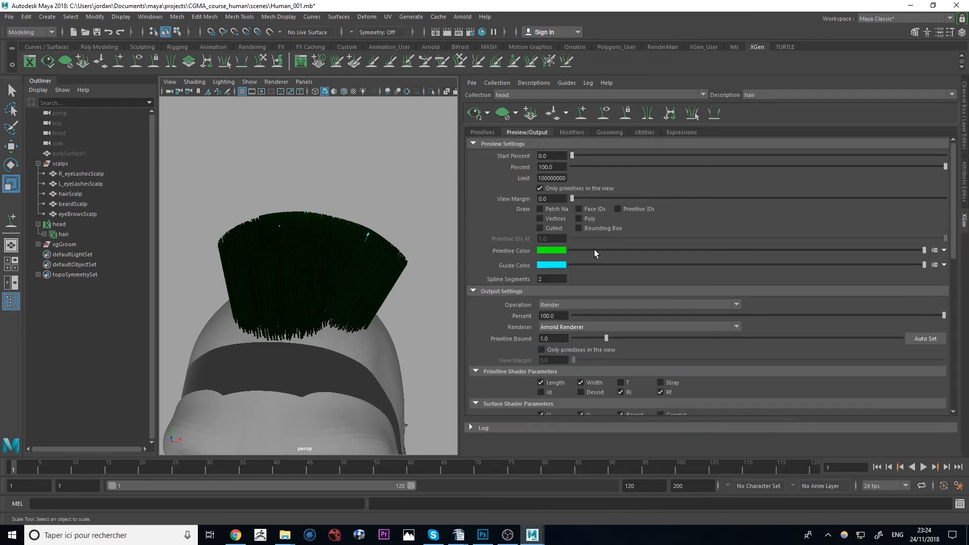
click(552, 250)
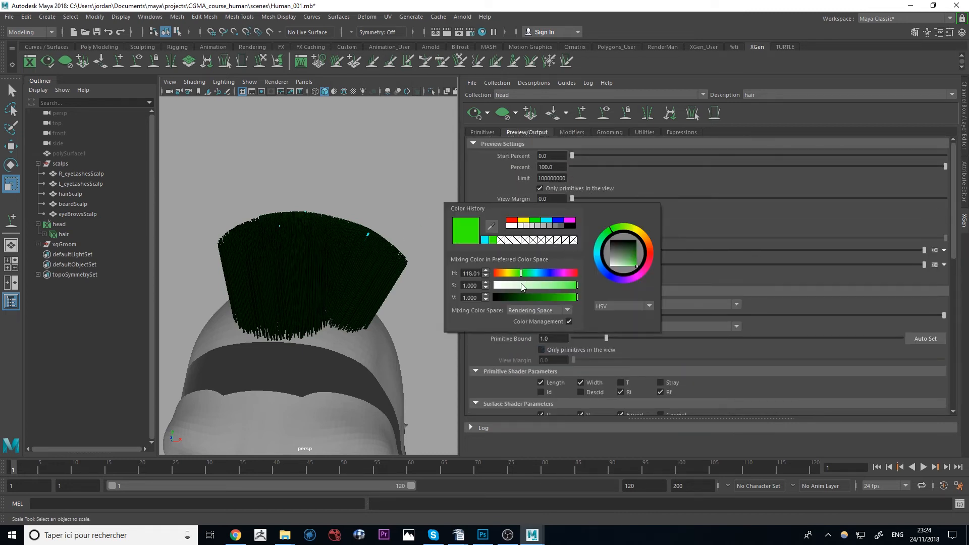
drag(522, 287, 495, 286)
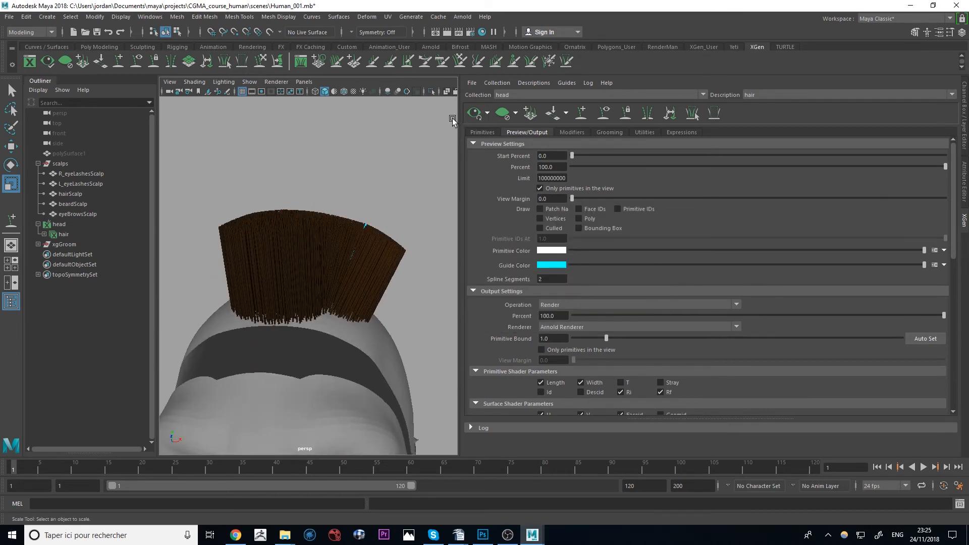
Widen the viewport and turn on its sRGB gamma view transform
drag(452, 119, 630, 110)
click(543, 91)
alt+drag(520, 151, 495, 205)
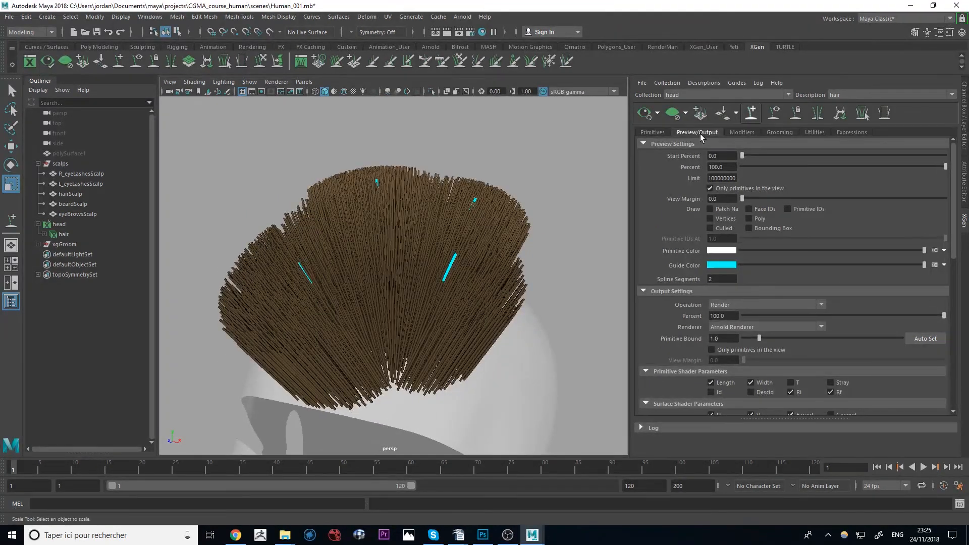
Enable multisampling anti-aliasing with a sample count of 16 for Viewport 2.0 and inspect the hair up close
click(286, 83)
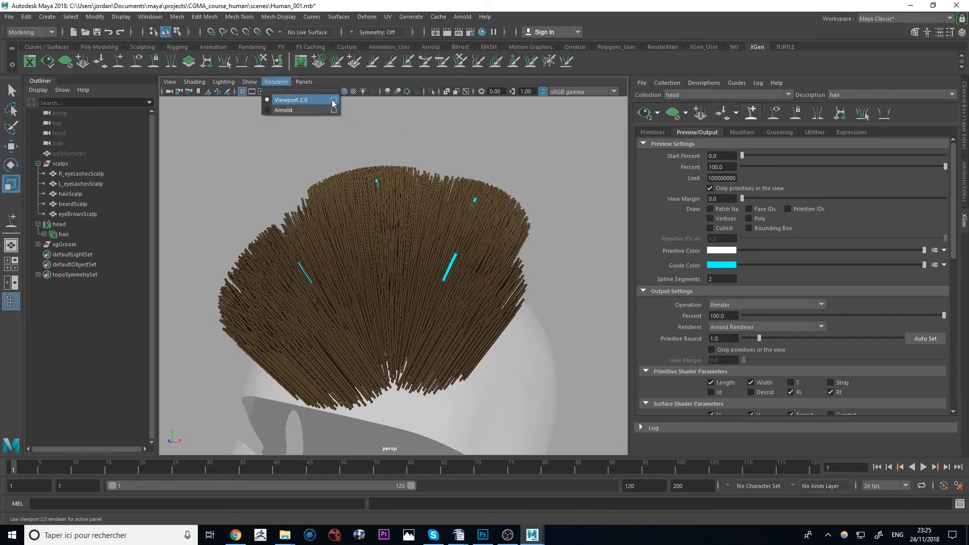
click(334, 101)
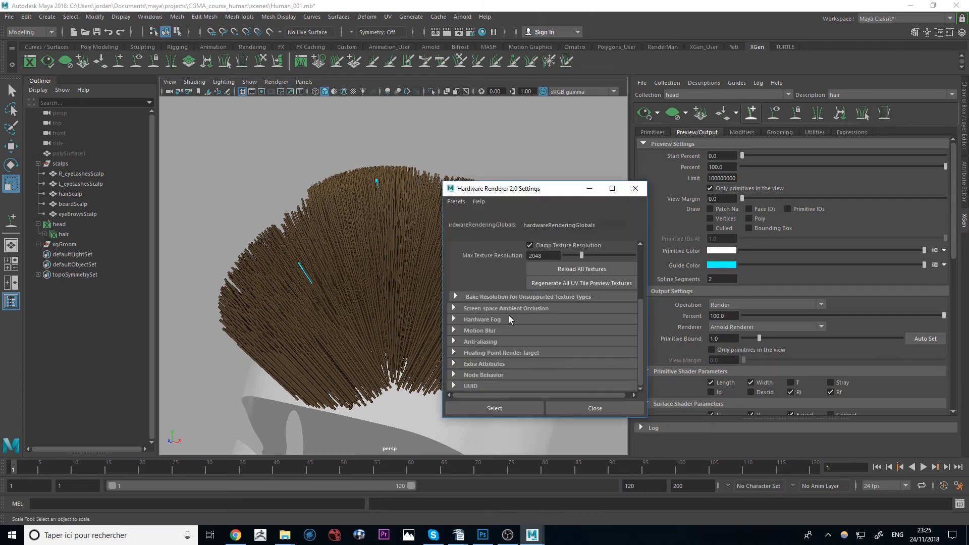
click(499, 339)
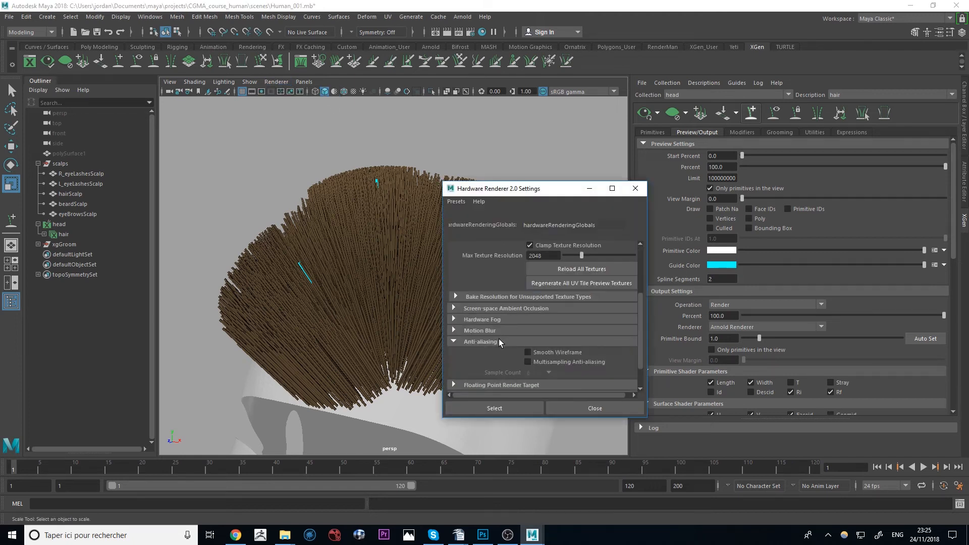
click(544, 362)
click(548, 372)
click(539, 425)
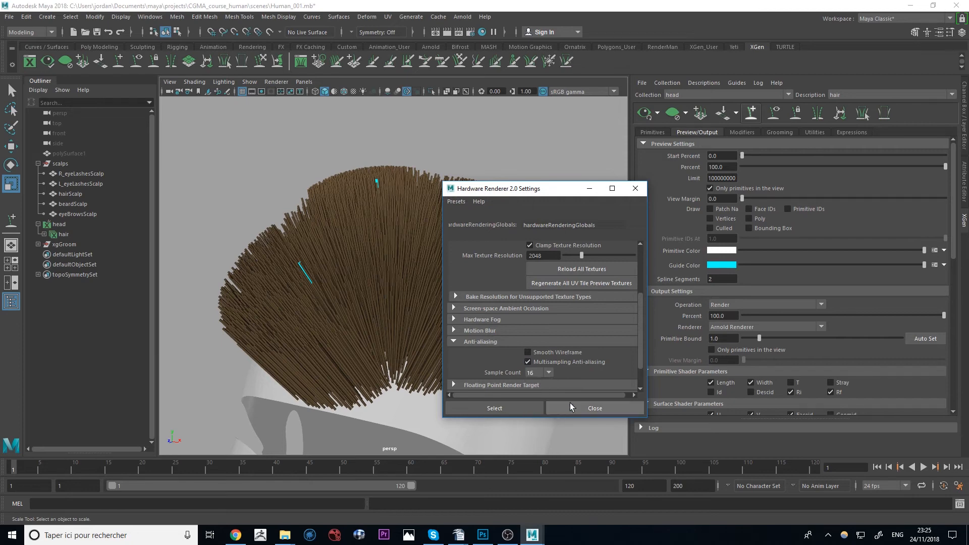
click(572, 406)
alt+drag(432, 344, 451, 369)
scroll(496, 396, up, 4)
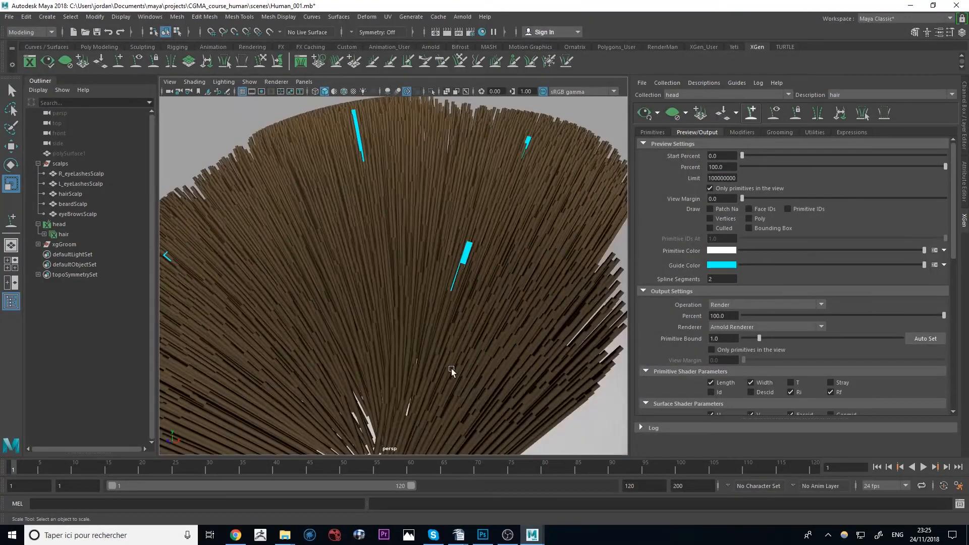
scroll(467, 368, up, 3)
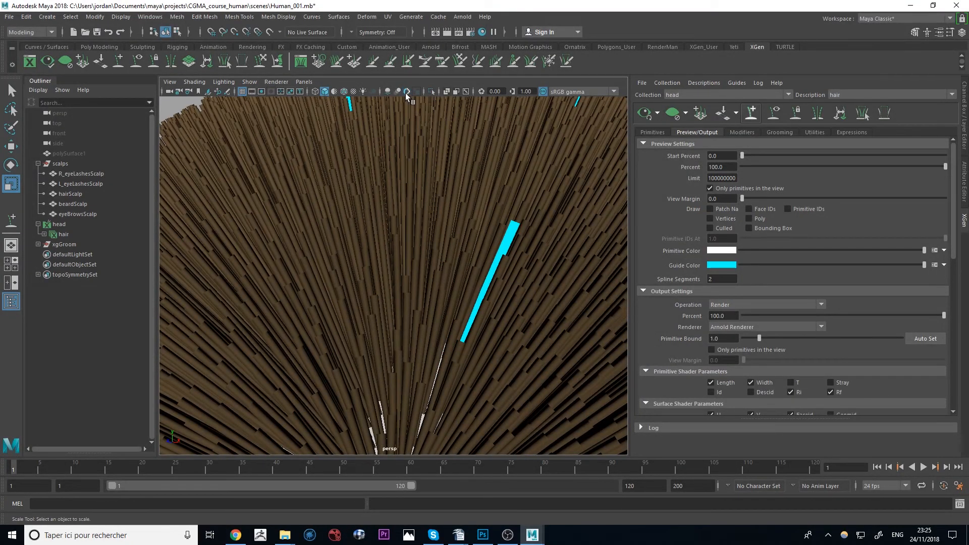
scroll(310, 276, down, 5)
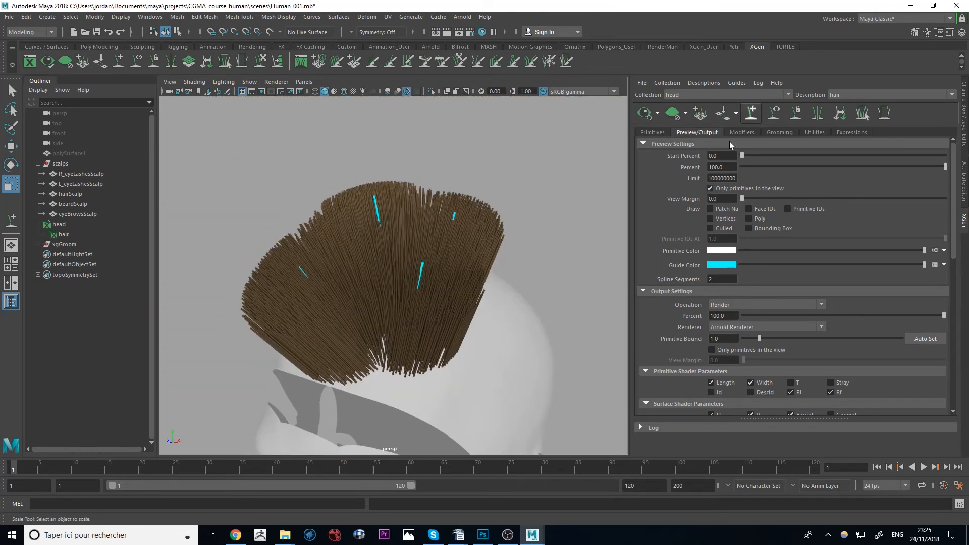
Return to the hair modifiers and look through the Clumping modifier's effect settings and guide options
click(742, 132)
alt+drag(378, 282, 558, 264)
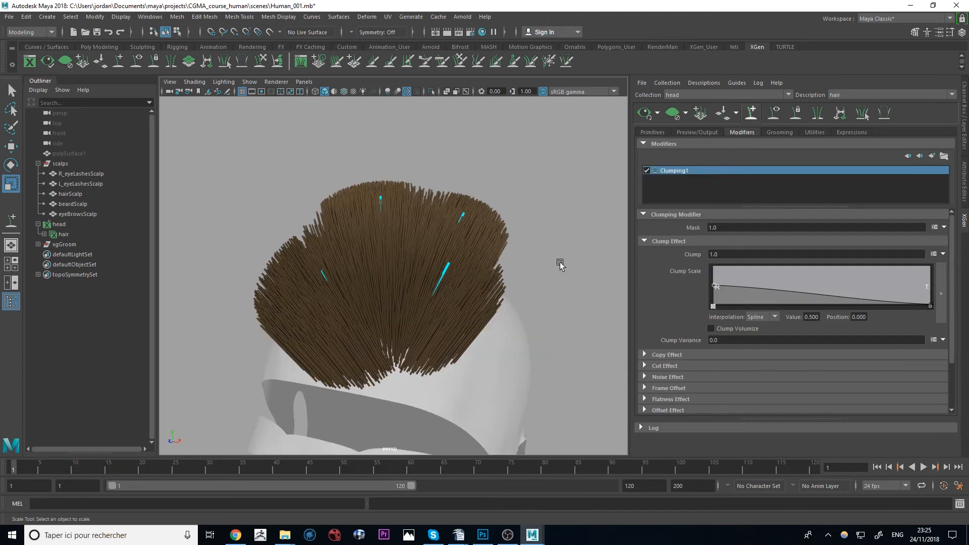
drag(631, 273, 503, 278)
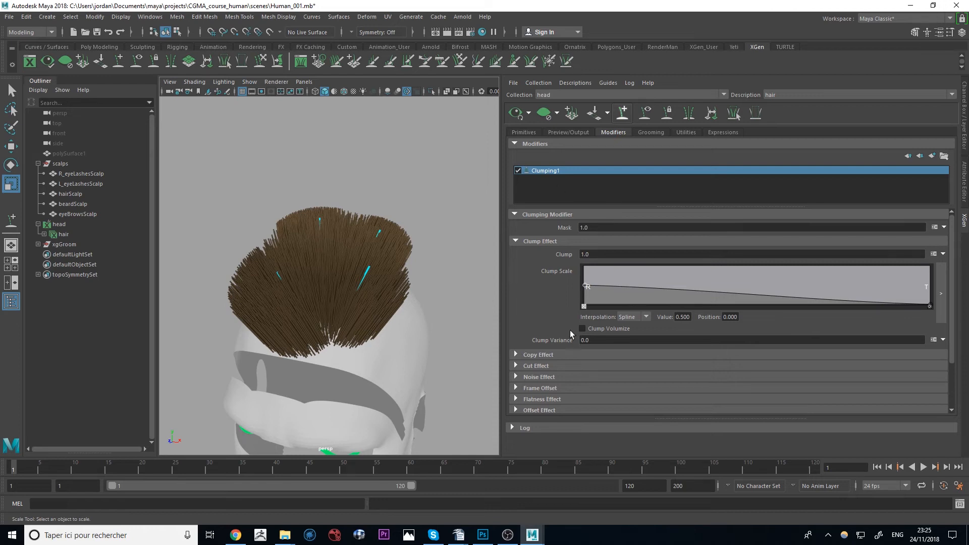
scroll(565, 306, down, 2)
scroll(550, 288, up, 2)
scroll(559, 305, down, 2)
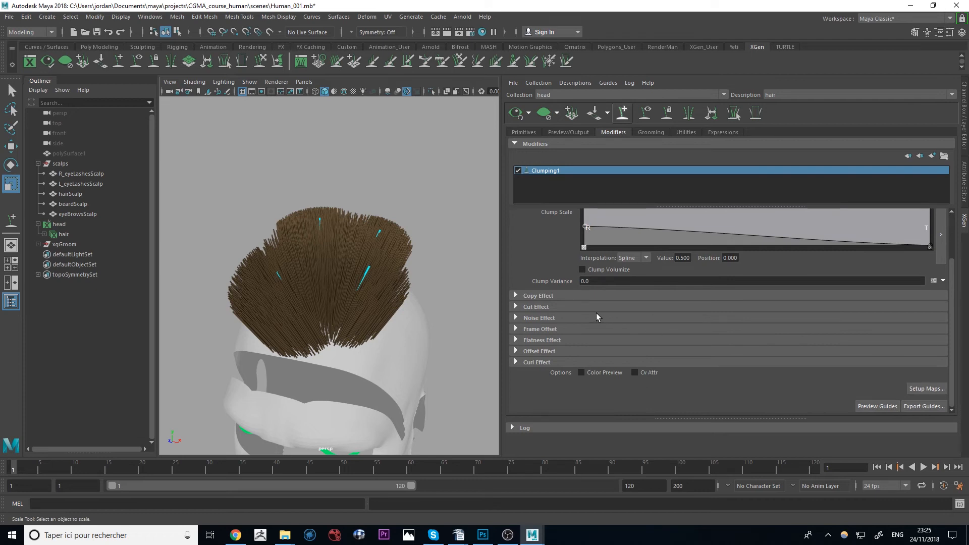
scroll(595, 316, up, 2)
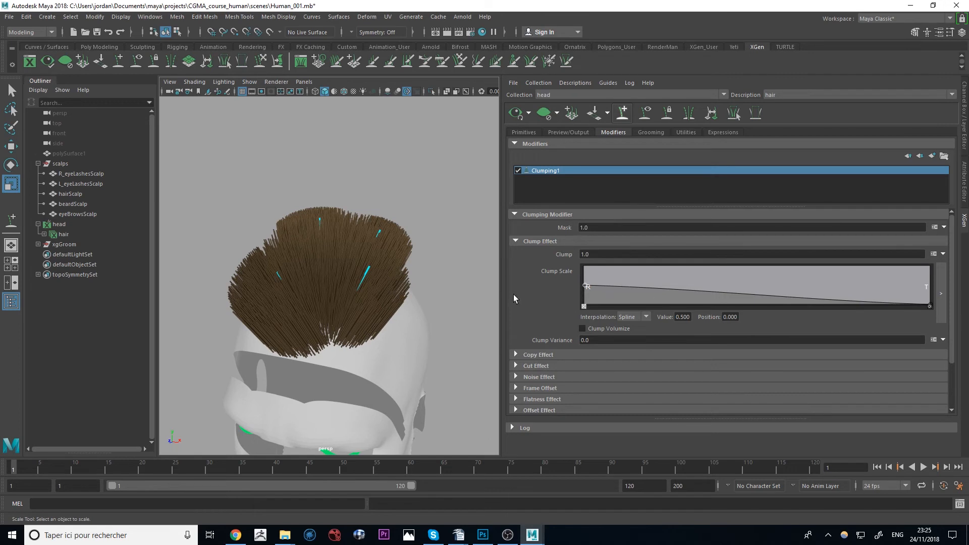
Open the map setup for the Clumping1 modifier and generate clump points on the scalp at density 1.0
scroll(514, 299, down, 2)
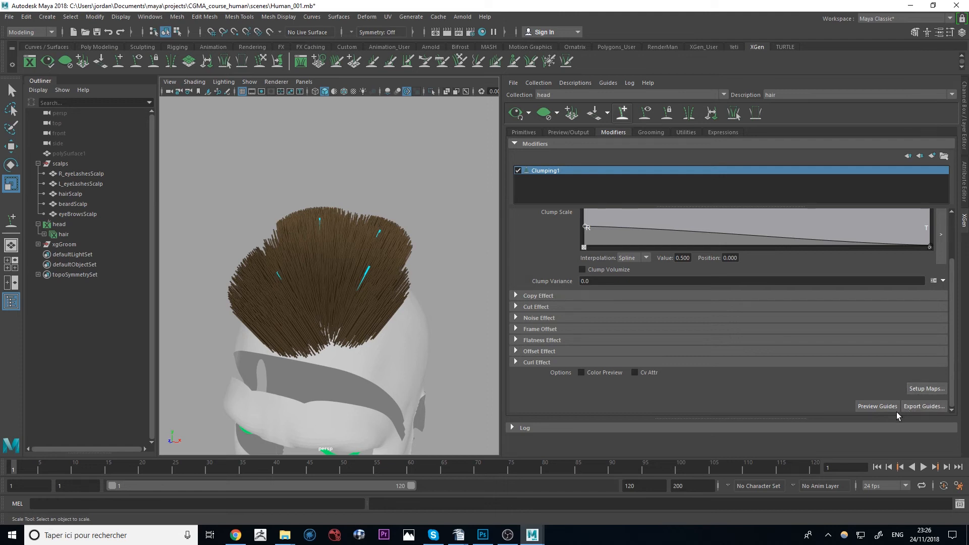
click(914, 389)
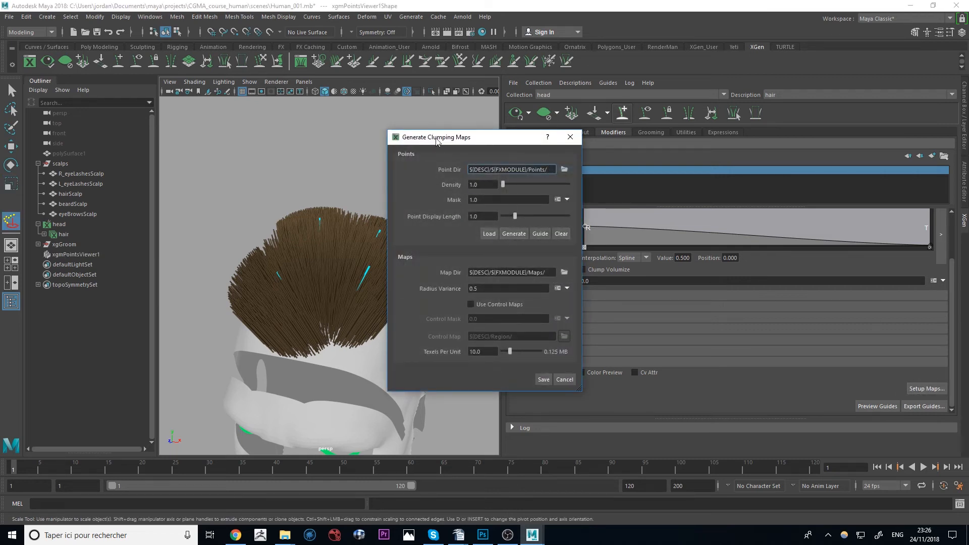
drag(436, 140, 374, 132)
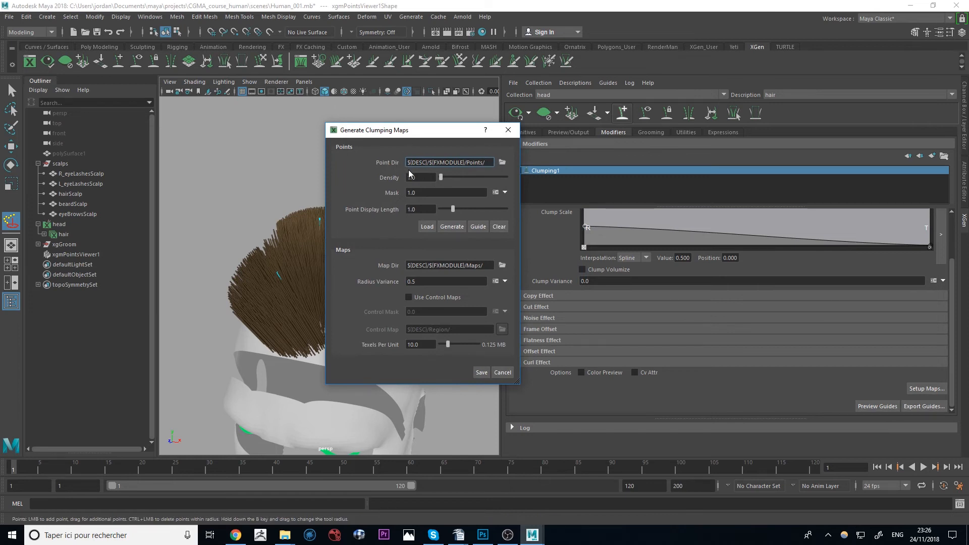
click(444, 226)
drag(395, 134, 588, 136)
Examine the generated clump points up close on the scalp around the base of the hair
alt+drag(424, 251, 385, 250)
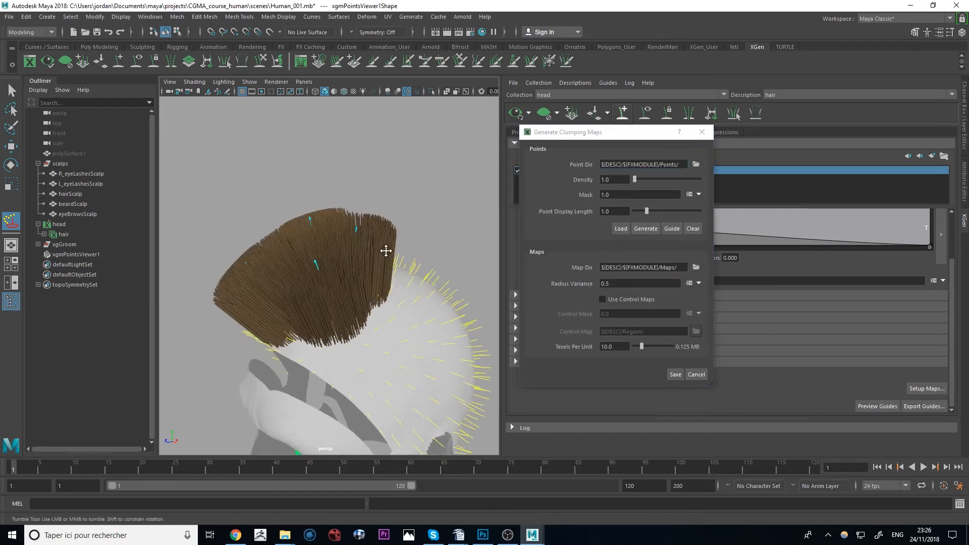
alt+middle_drag(385, 251, 303, 222)
alt+right_drag(303, 222, 338, 256)
alt+middle_drag(338, 257, 402, 291)
alt+drag(303, 260, 385, 310)
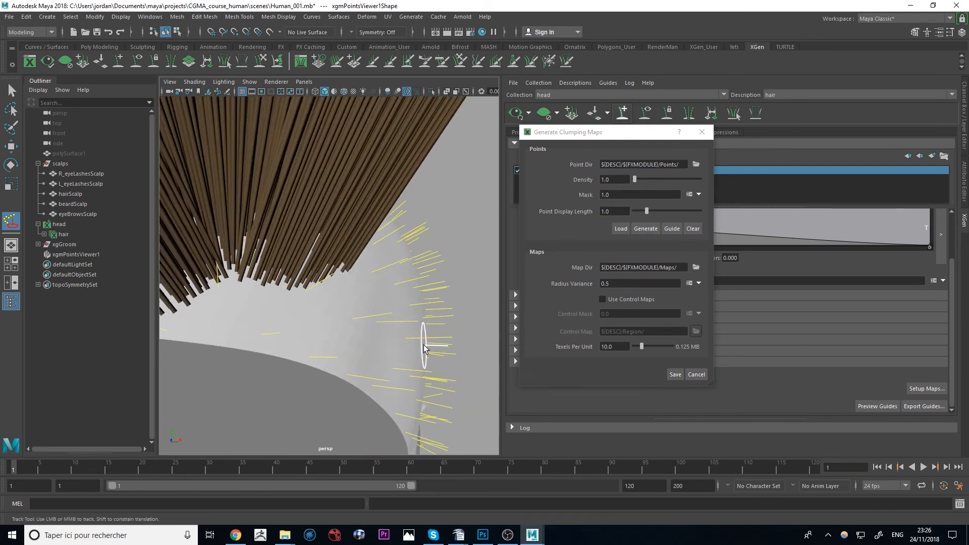
alt+drag(426, 339, 314, 294)
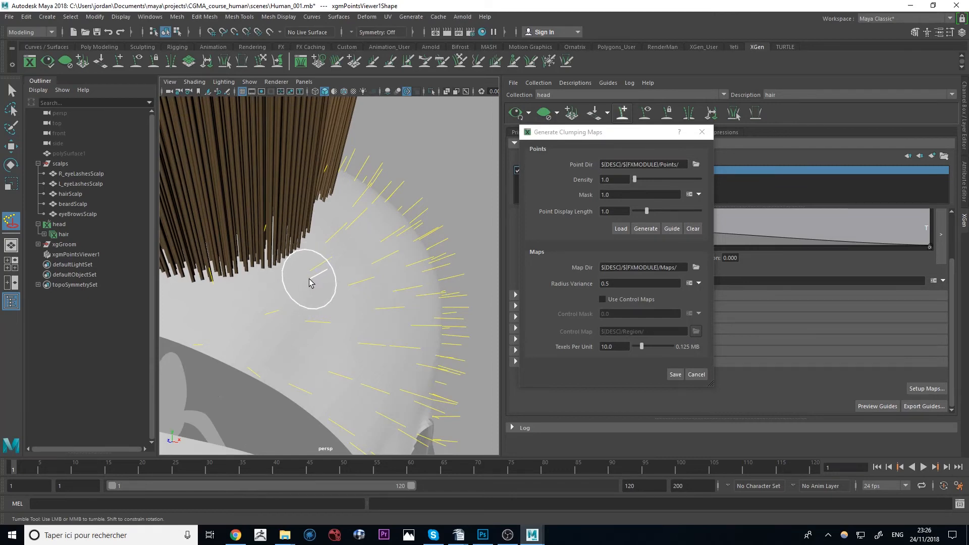
mouse_move(309, 278)
alt+mouse_down()
mouse_move(266, 295)
mouse_move(277, 299)
alt+mouse_up()
scroll(277, 300, up, 2)
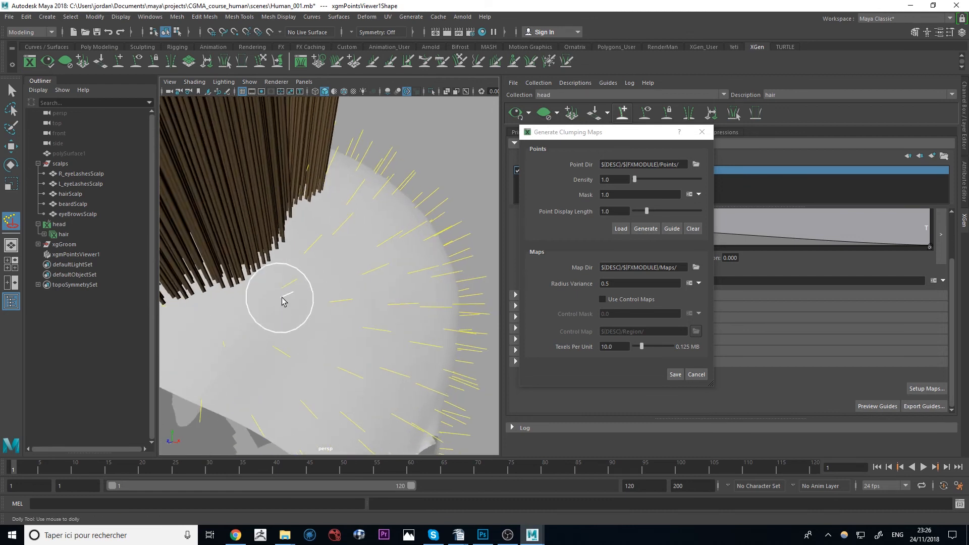
scroll(312, 298, down, 2)
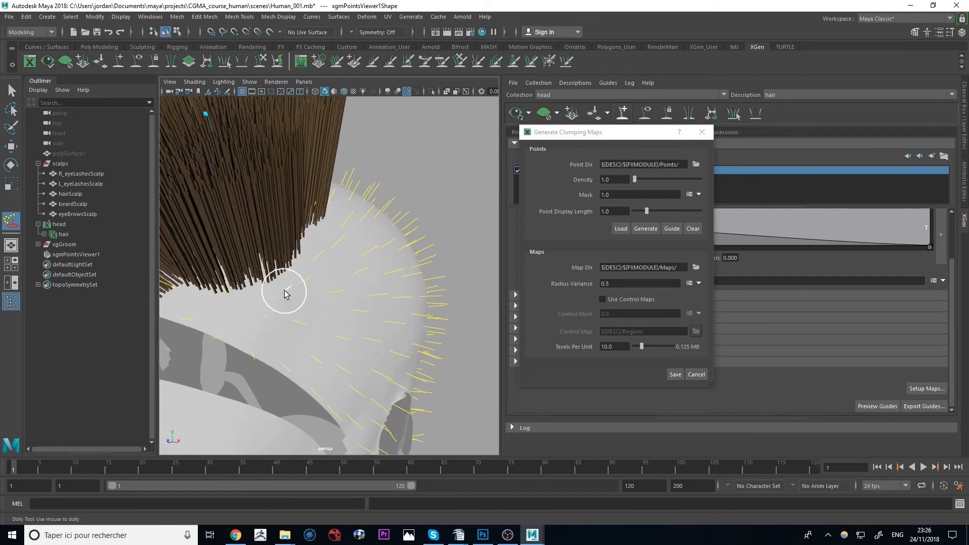
Increase the clump point density to 4.695 and regenerate the points on the scalp
drag(634, 179, 638, 180)
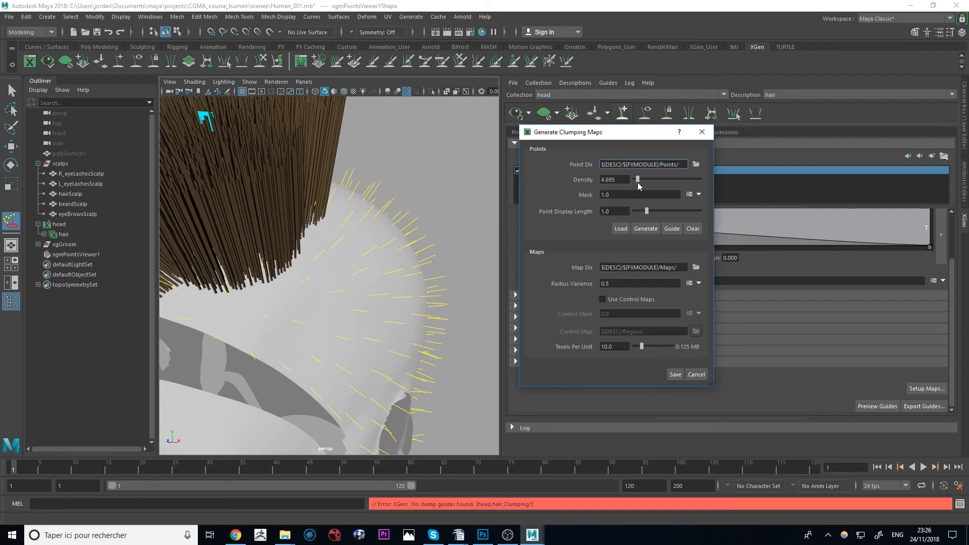
click(637, 229)
alt+drag(433, 296, 398, 281)
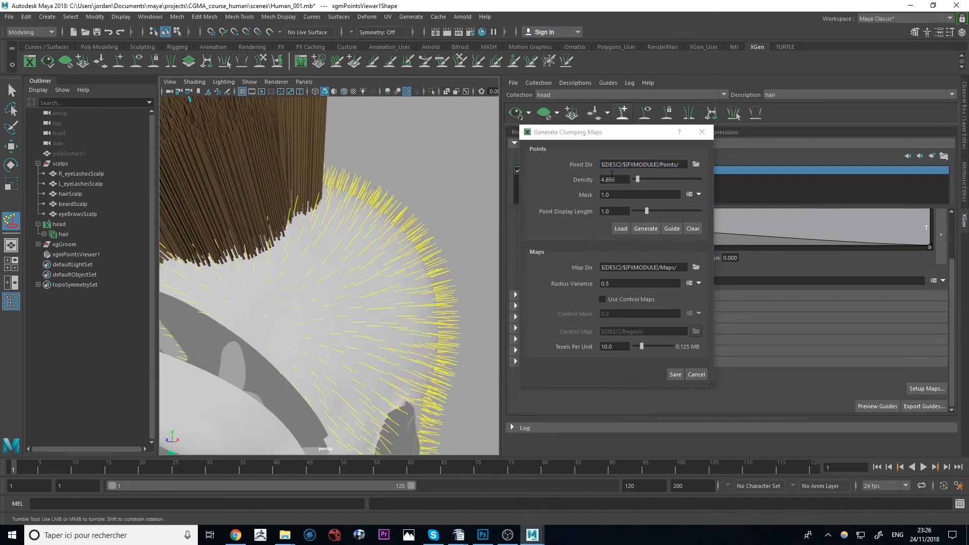
Set the clump point density to 1 and regenerate the points
double_click(613, 180)
text(1)
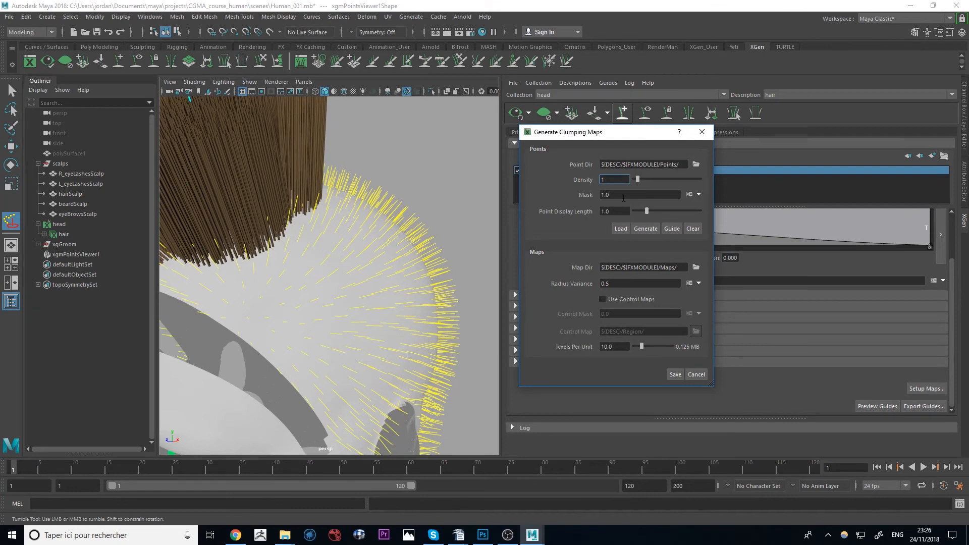
click(636, 228)
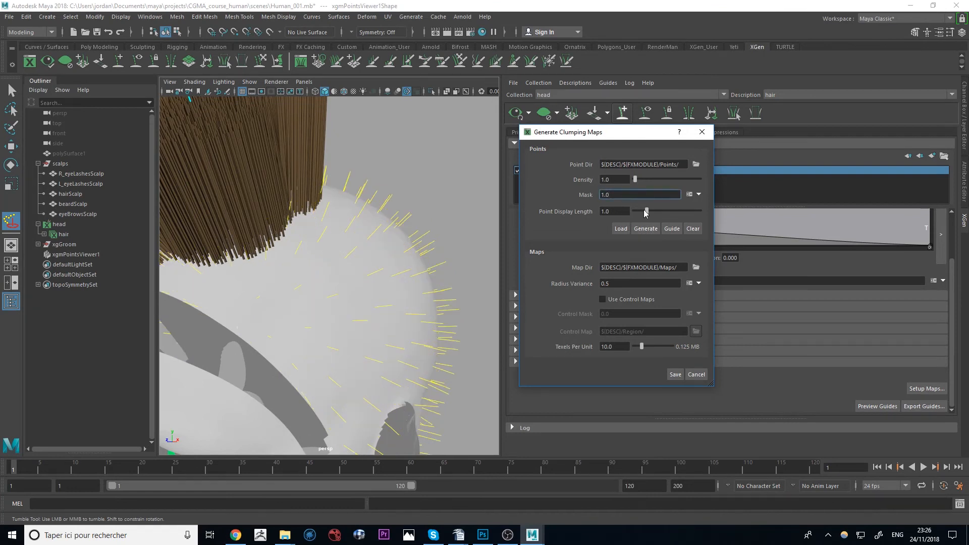
Try longer point display lengths of 1.71, 2 and 3 for the clump points
drag(645, 212, 656, 211)
click(645, 228)
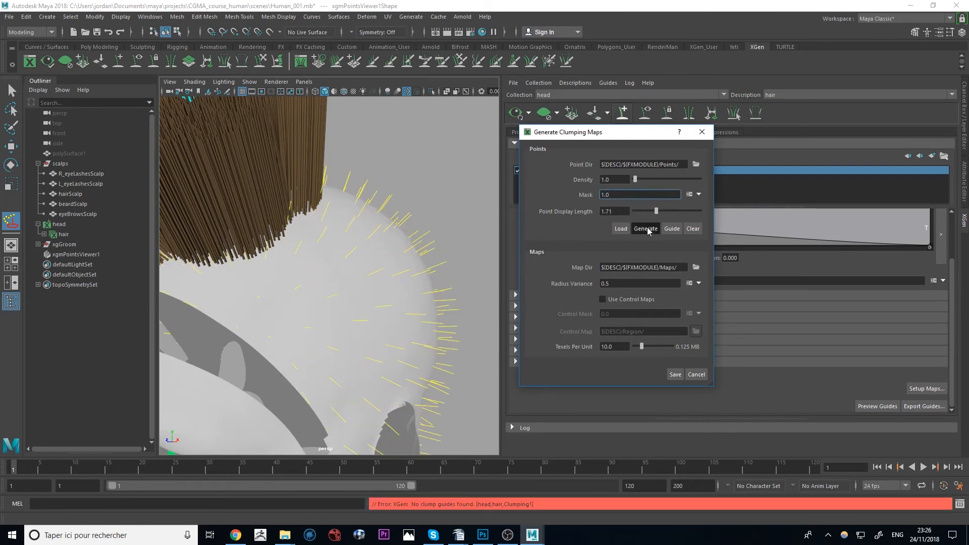
double_click(615, 210)
text(2)
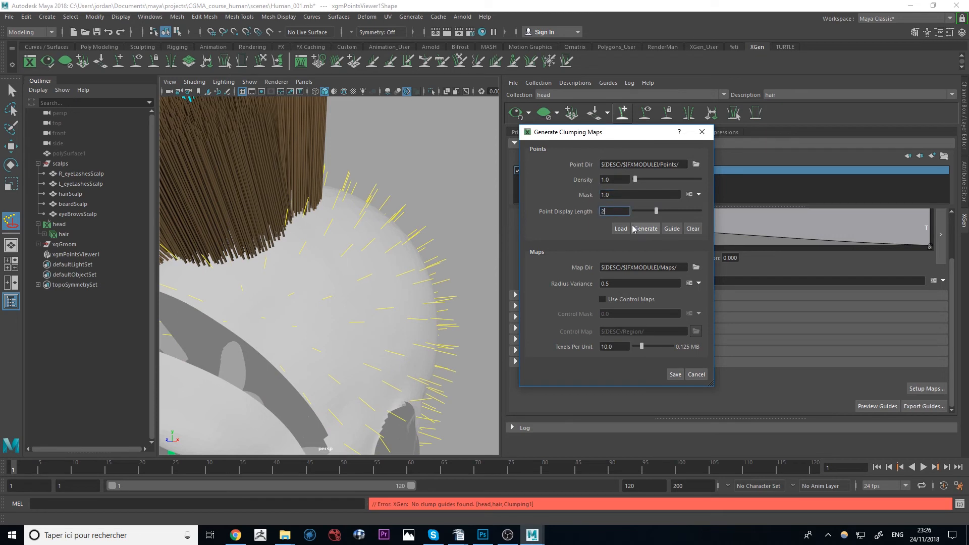
key(Return)
double_click(615, 211)
text(3)
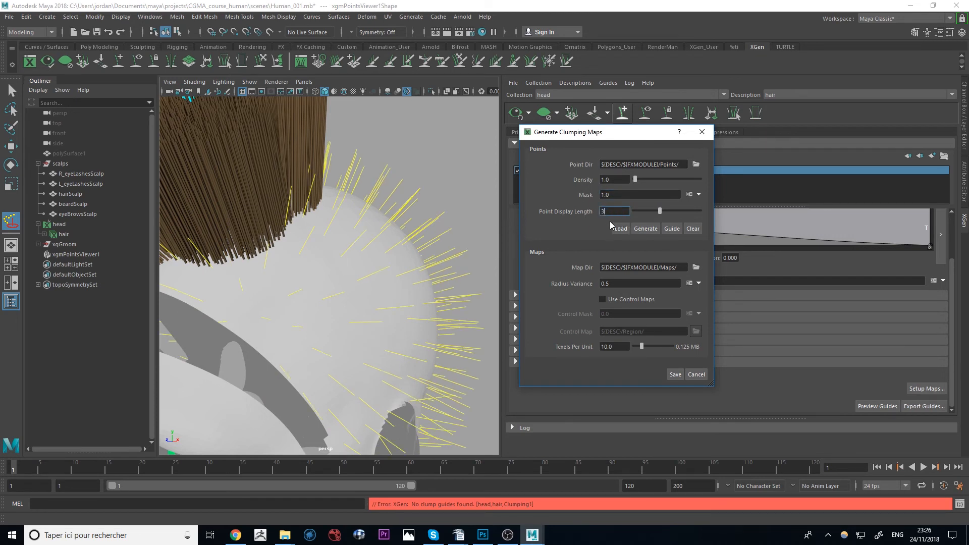
key(Return)
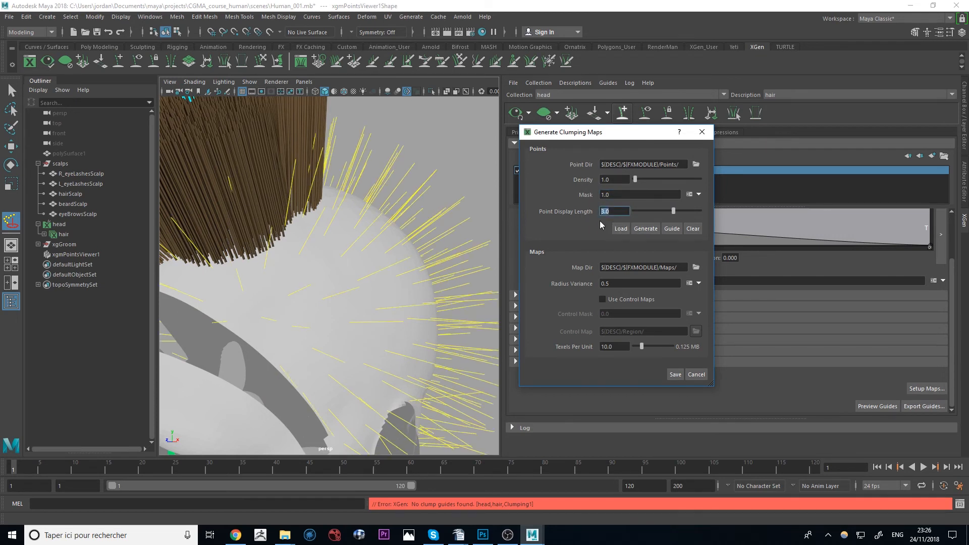
Set the point display length to 1 and inspect the clump point distribution around the whole scalp
text(1)
key(Return)
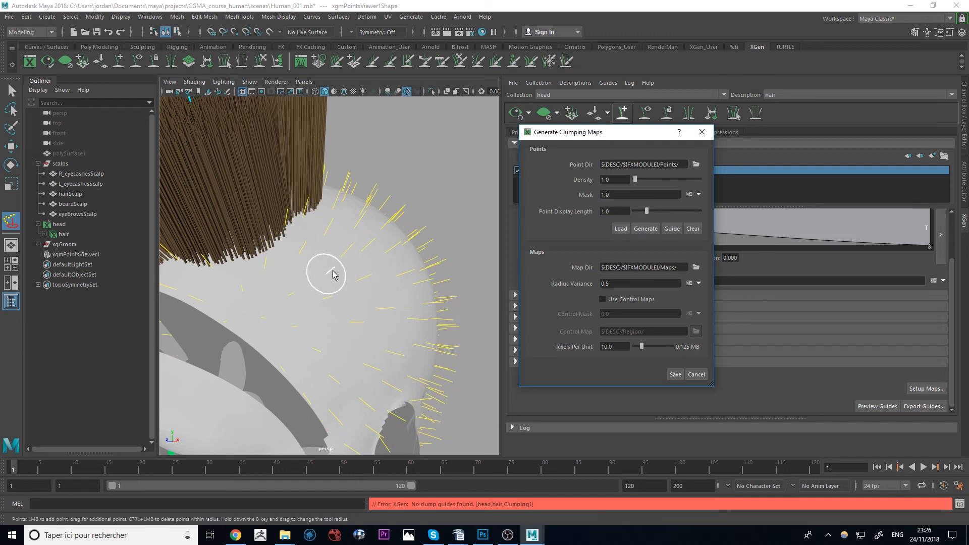
alt+drag(328, 273, 373, 265)
alt+right_drag(373, 265, 335, 248)
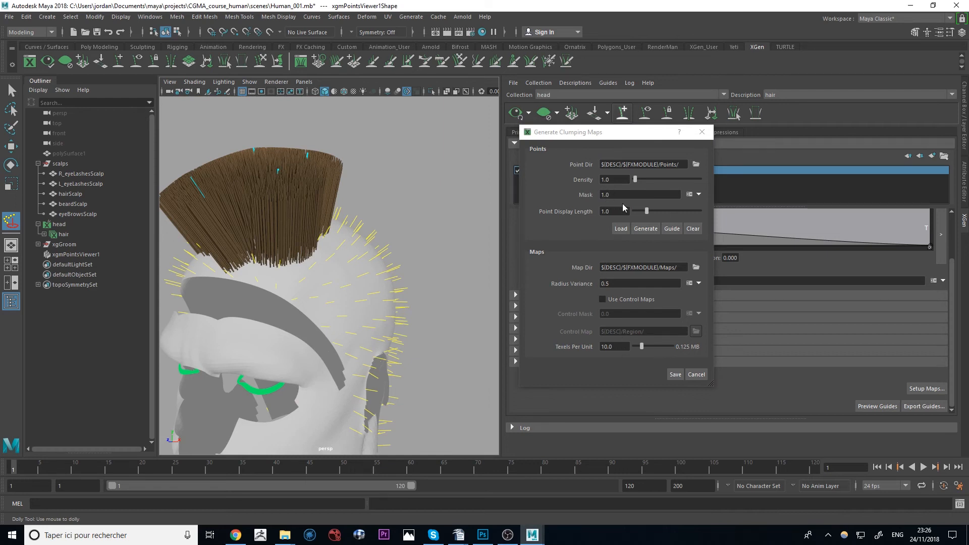
alt+middle_drag(350, 268, 400, 277)
alt+right_drag(400, 277, 449, 265)
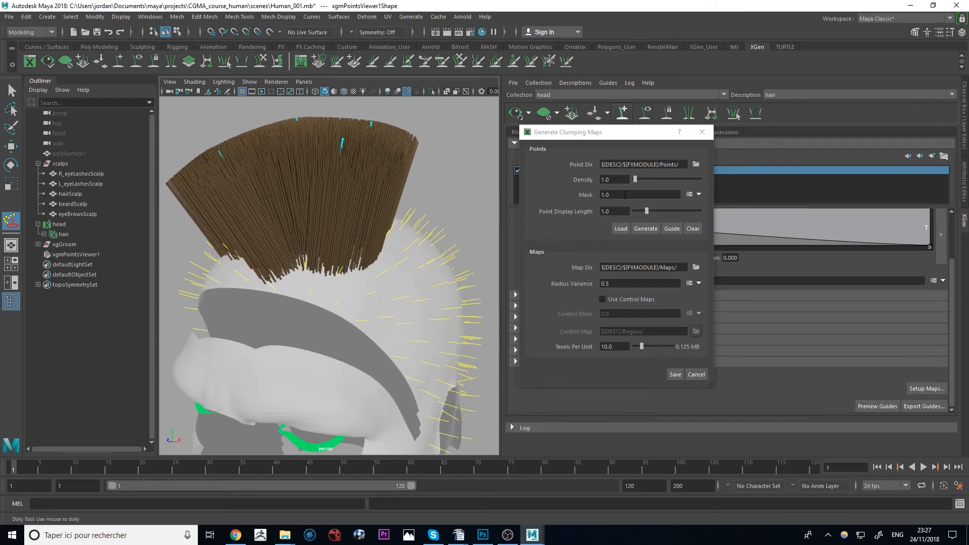
alt+drag(391, 264, 374, 288)
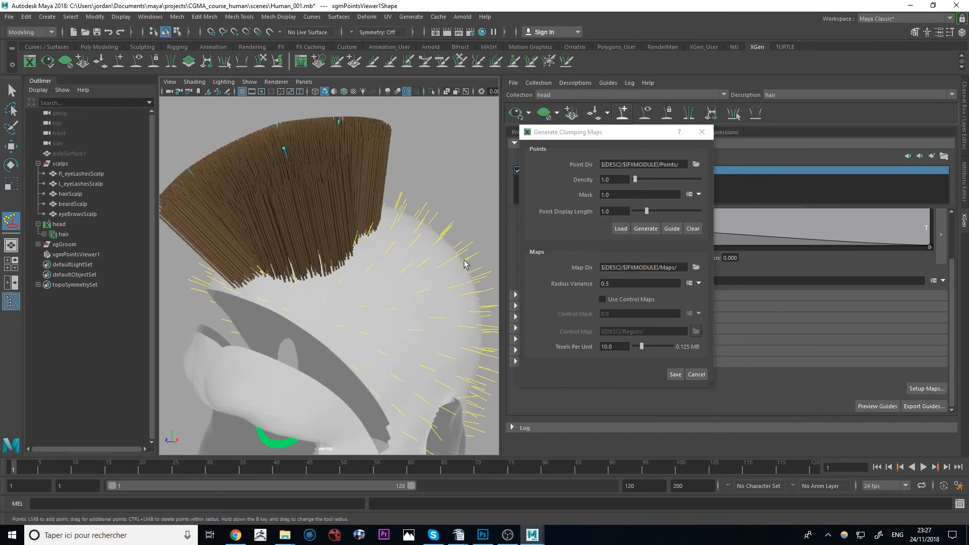
mouse_move(444, 268)
alt+mouse_down()
mouse_move(411, 281)
mouse_move(471, 268)
alt+mouse_up()
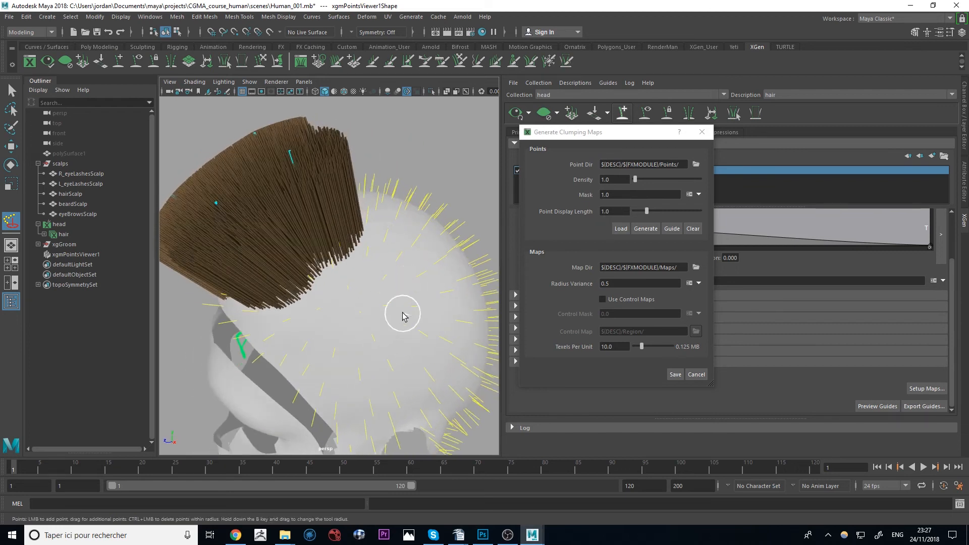
alt+drag(407, 301, 329, 341)
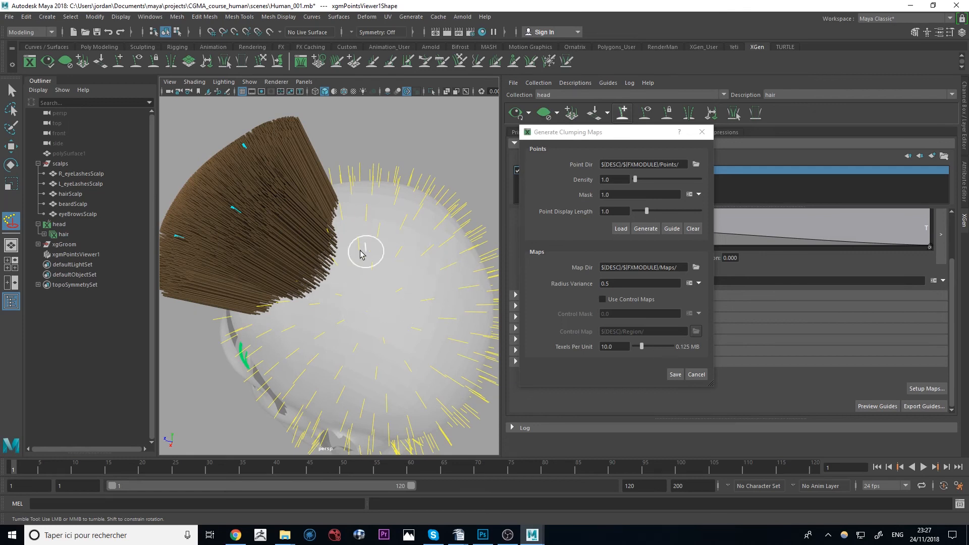
alt+drag(364, 295, 383, 236)
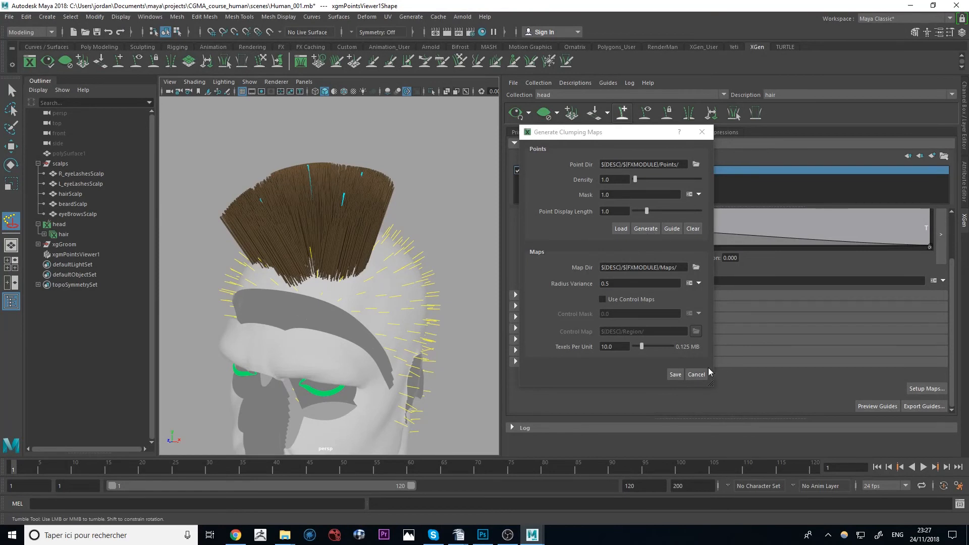
Save the clumping maps and inspect the clumped hair
click(675, 374)
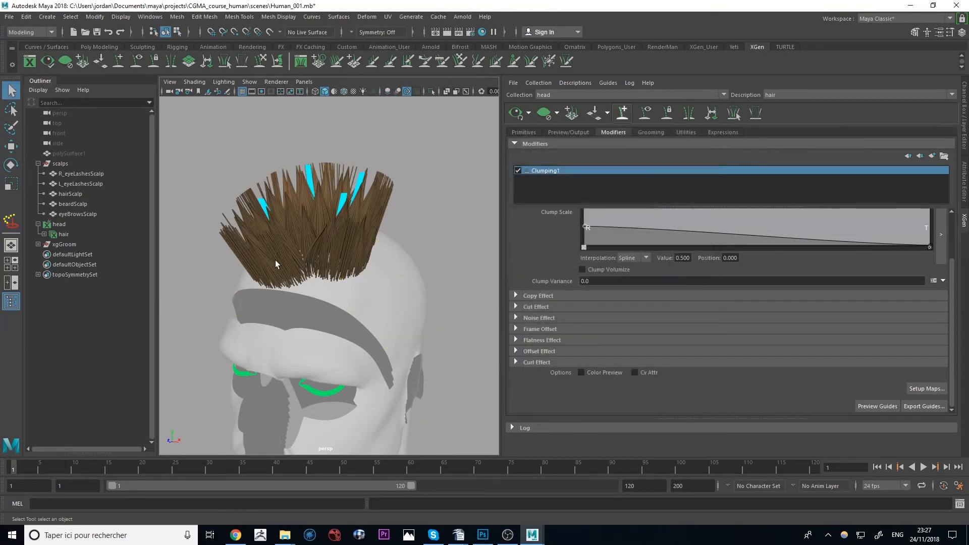
alt+drag(357, 262, 368, 292)
scroll(396, 326, up, 5)
scroll(398, 264, down, 5)
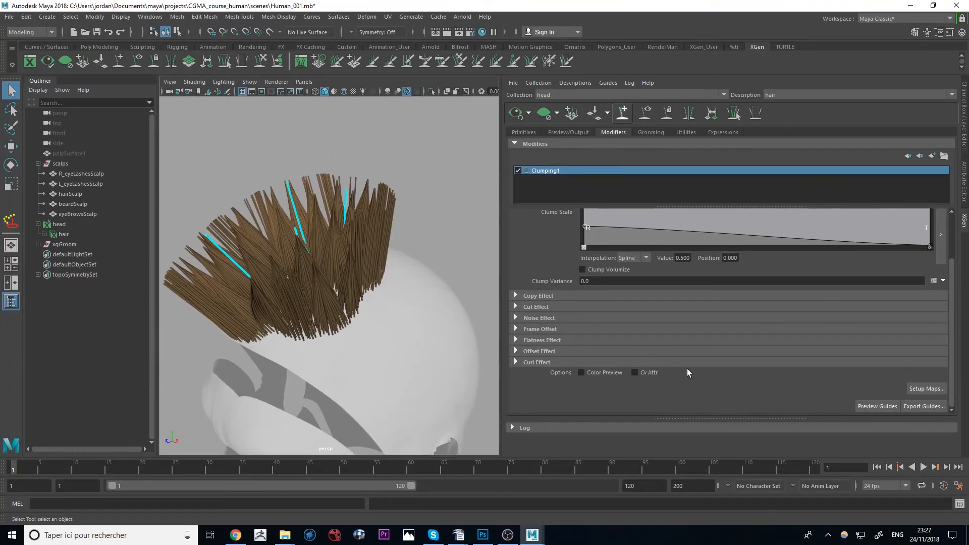
Preview the clump guides of the Clumping1 modifier and view them from the top and front of the head
click(877, 406)
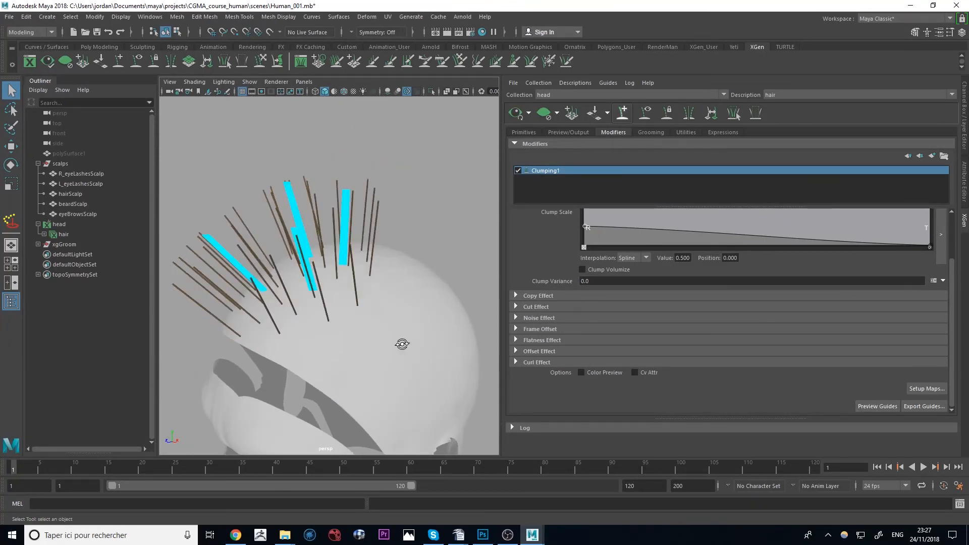
alt+drag(402, 340, 424, 368)
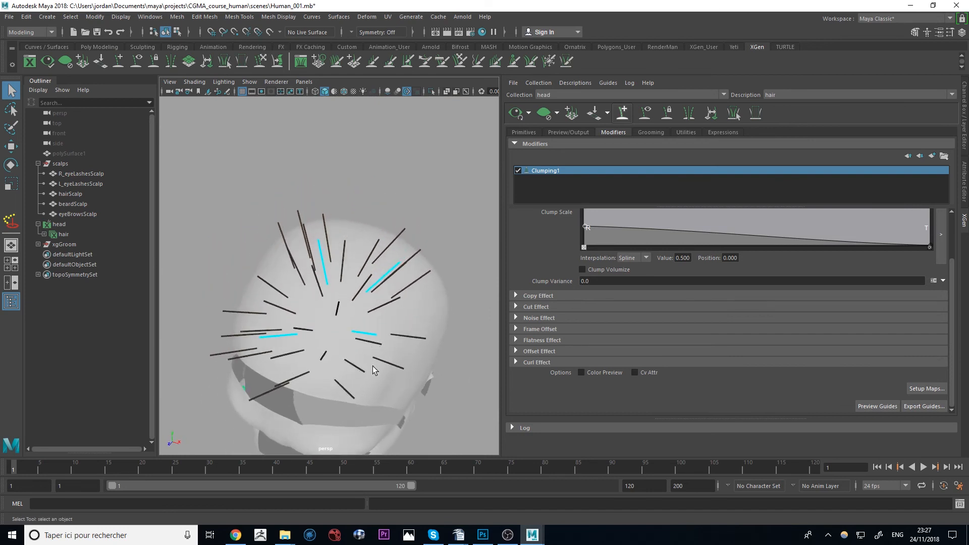
alt+drag(359, 372, 372, 313)
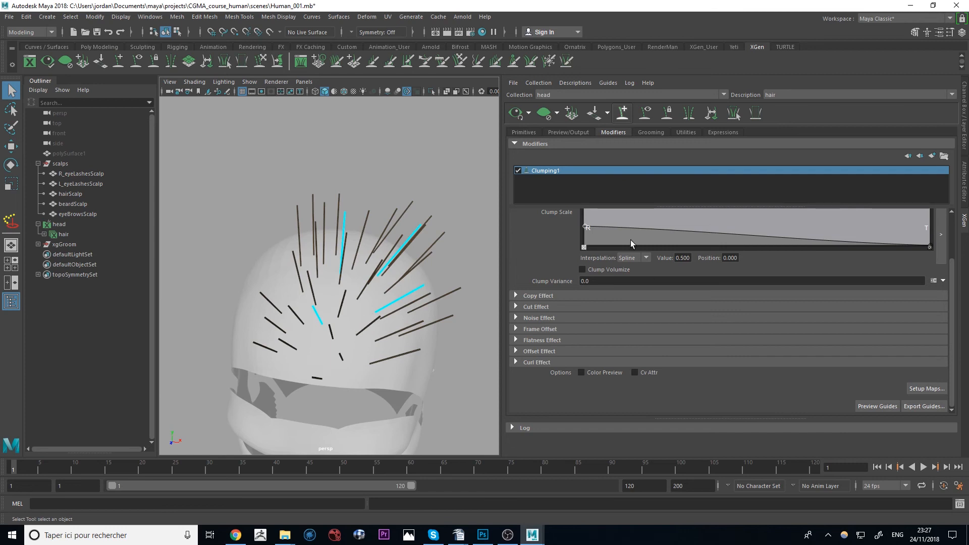
Update the XGen preview to show the full hair and inspect the clumps from several angles
click(516, 114)
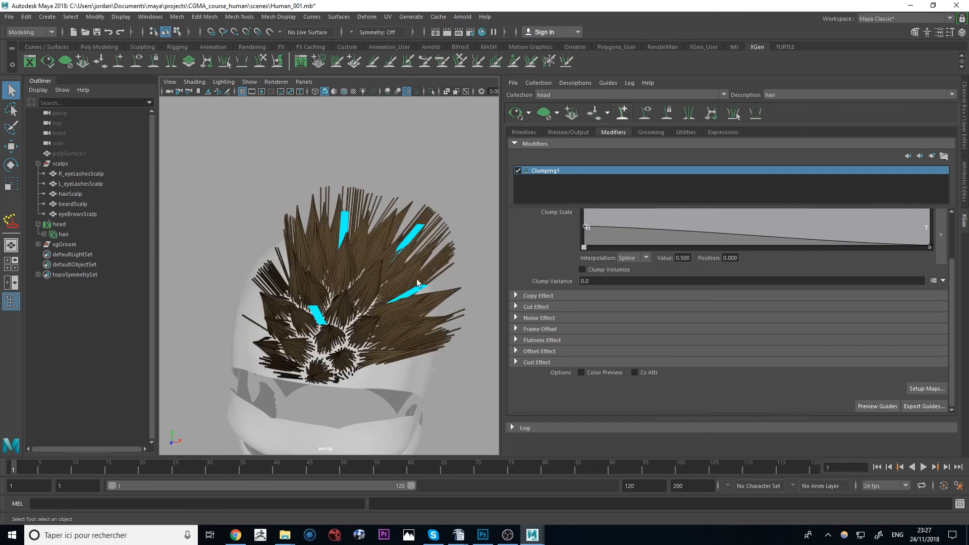
alt+drag(386, 319, 314, 322)
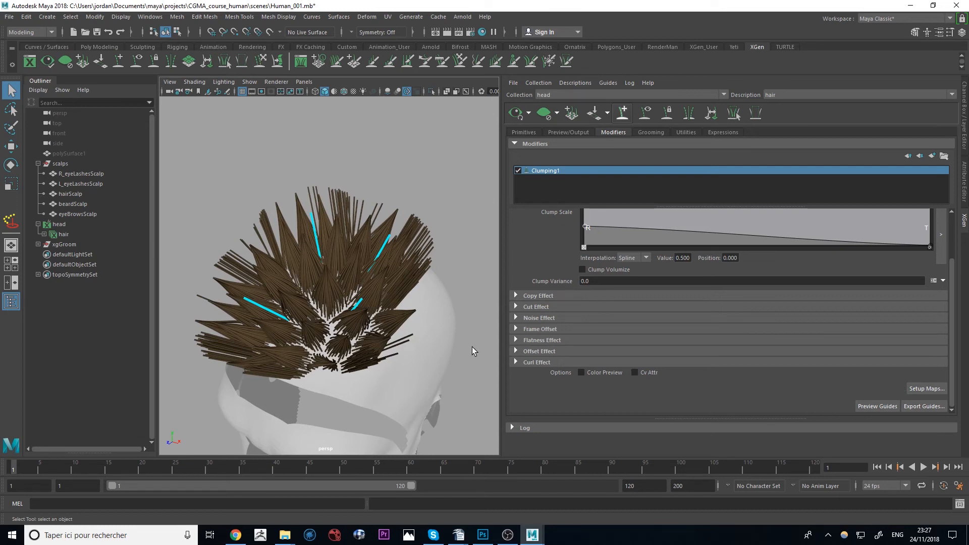
alt+drag(318, 313, 344, 296)
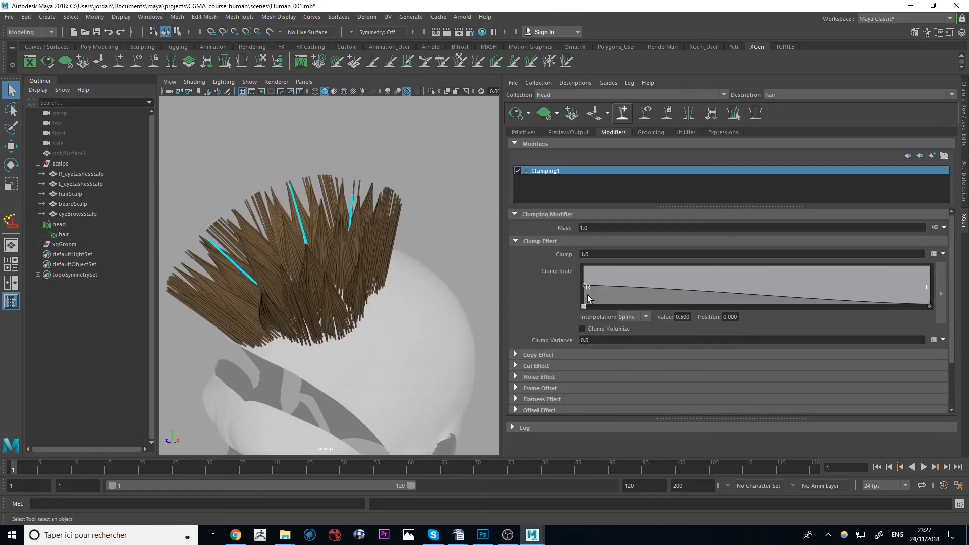
alt+drag(349, 316, 402, 319)
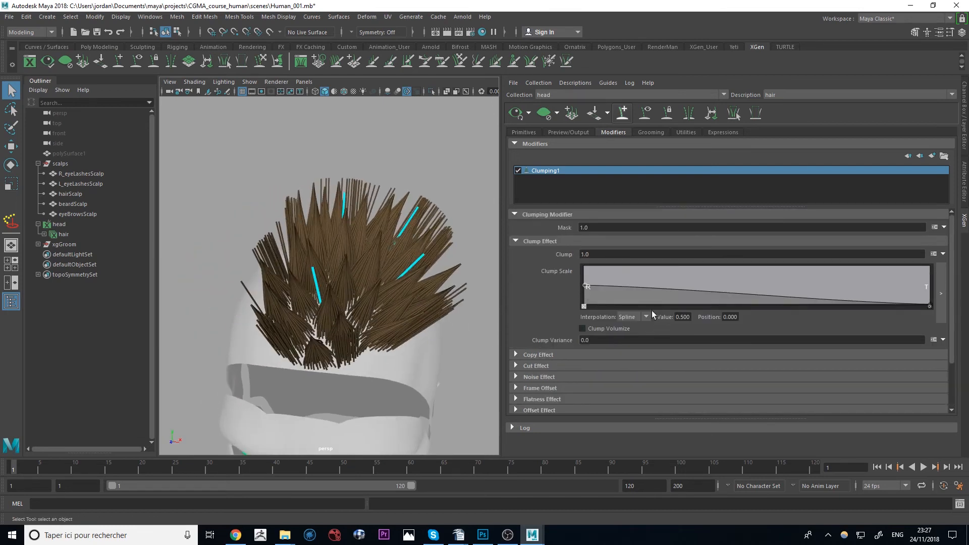
Add two control points to the Clump Scale ramp, one near the root and one raised near the tip
click(638, 283)
mouse_move(638, 283)
mouse_down()
mouse_move(650, 288)
mouse_move(649, 265)
mouse_move(654, 288)
mouse_up()
drag(930, 304, 827, 291)
Remove the two added control points from the Clump Scale ramp
click(929, 304)
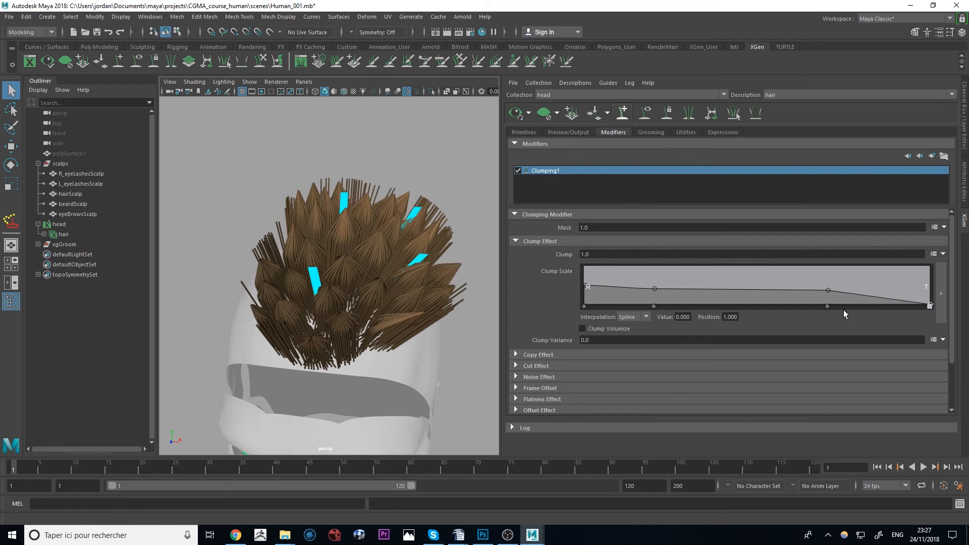
click(827, 306)
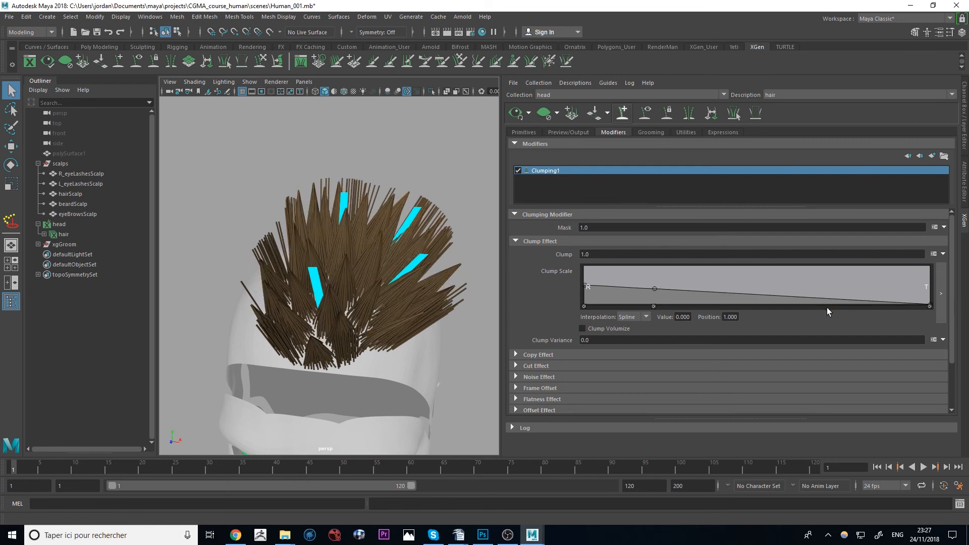
click(654, 306)
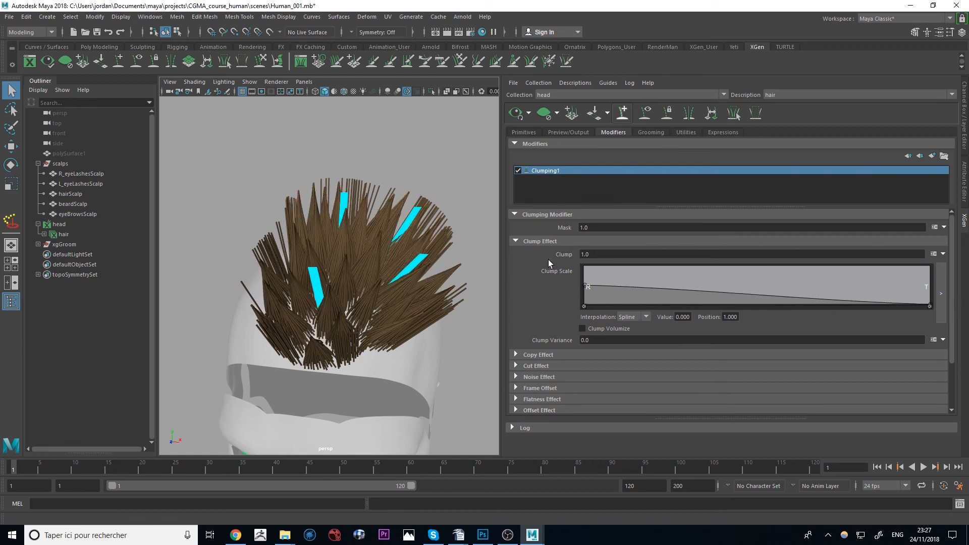
Try the Clumping1 mask at .5 and at 0, and set it back to 1
click(597, 228)
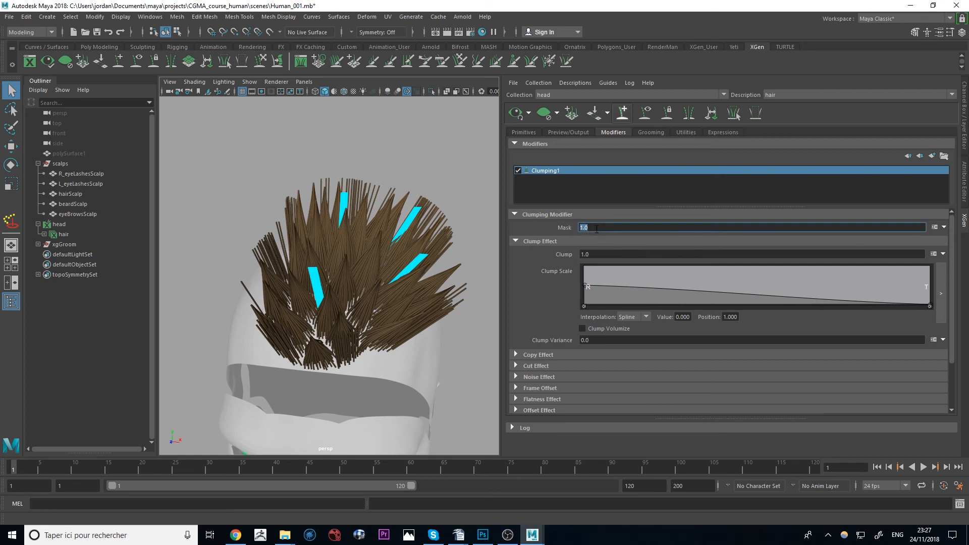
key(Return)
click(597, 228)
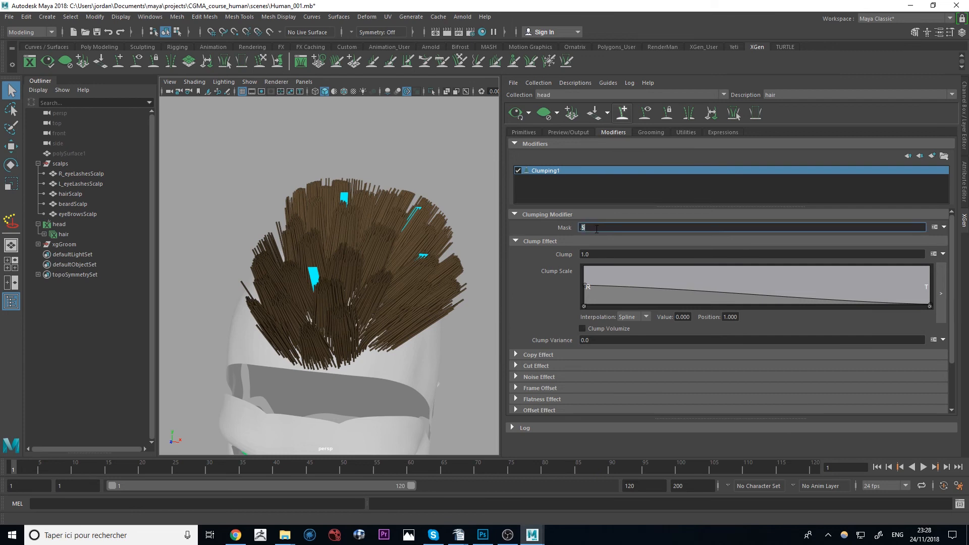
key(Return)
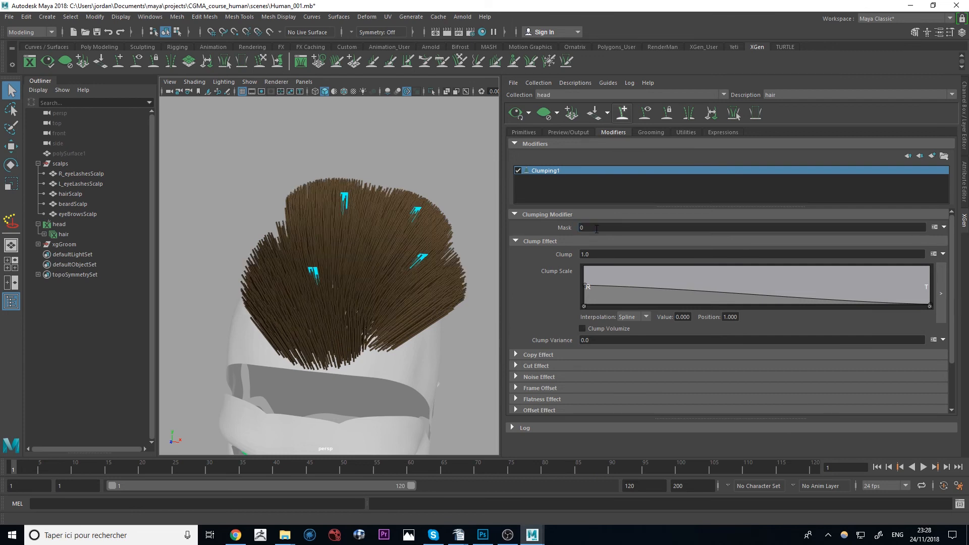
click(596, 229)
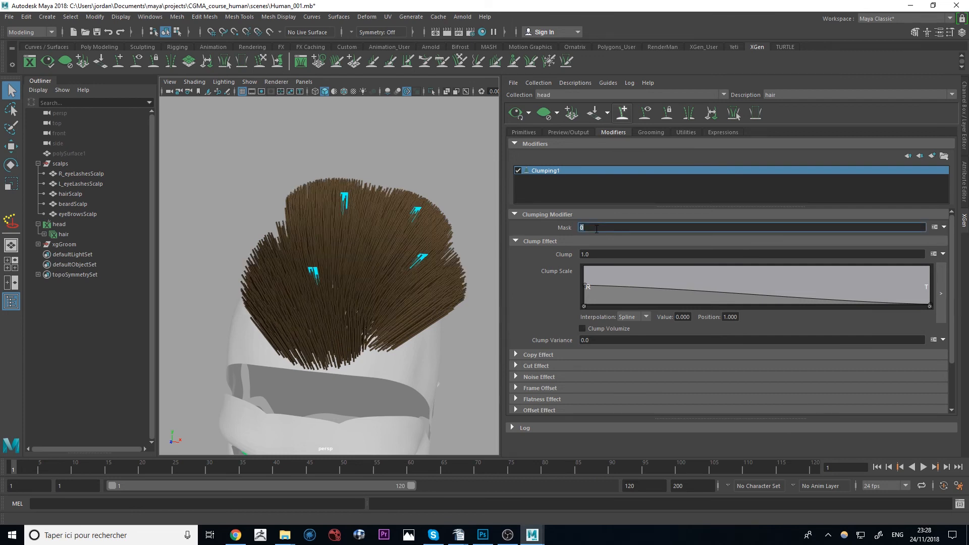
text(1)
key(Return)
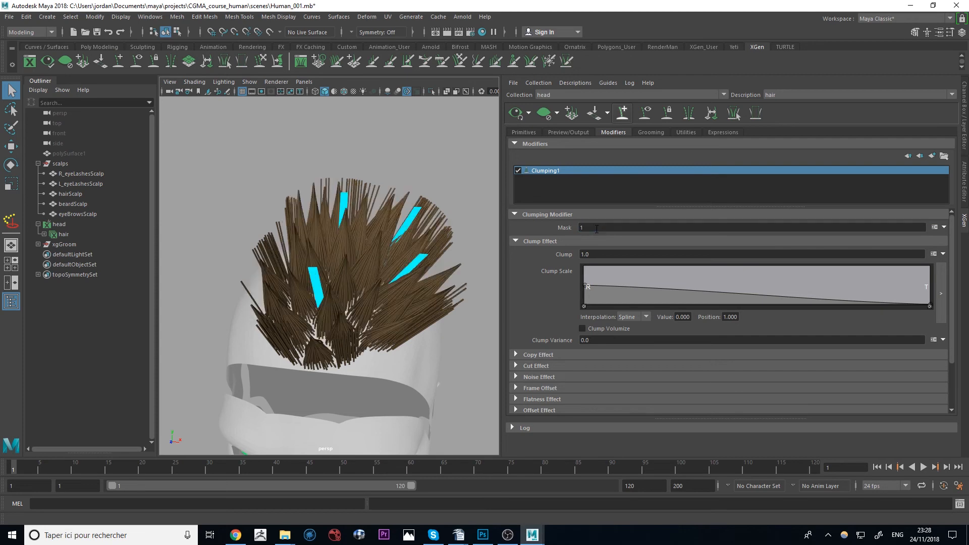
Set the clump Noise to 1 and add a Noise Scale ramp point at about position 0.207 with value 1.000
scroll(571, 360, down, 3)
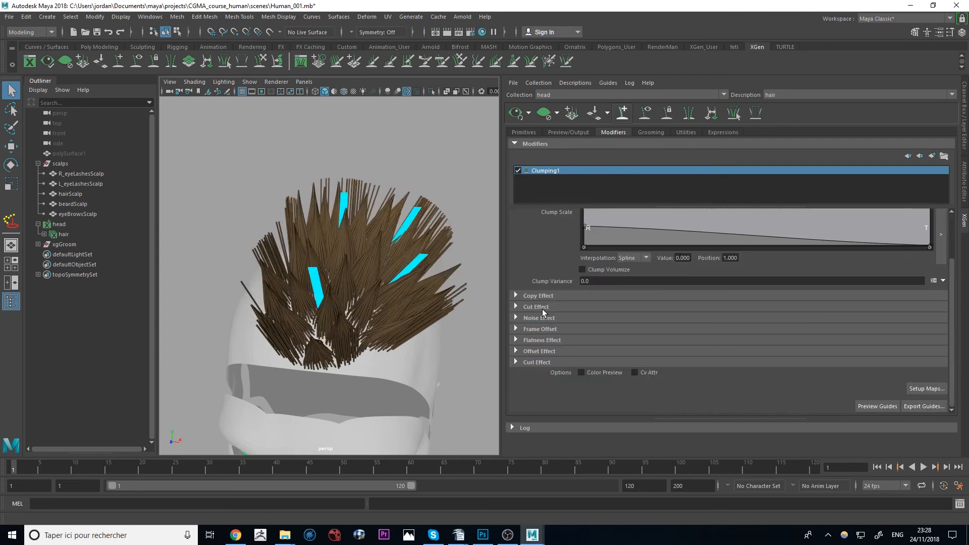
click(545, 318)
click(617, 332)
text(1)
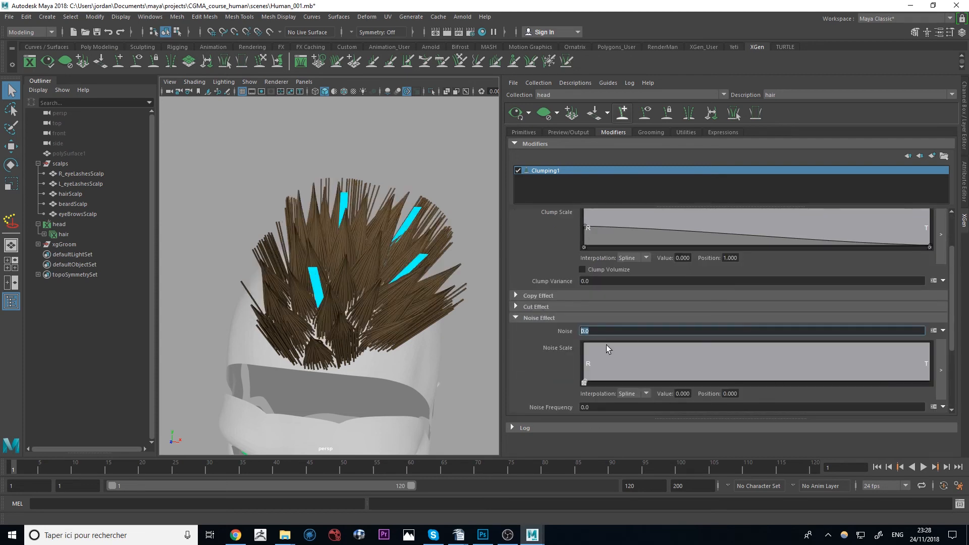
drag(611, 377, 655, 334)
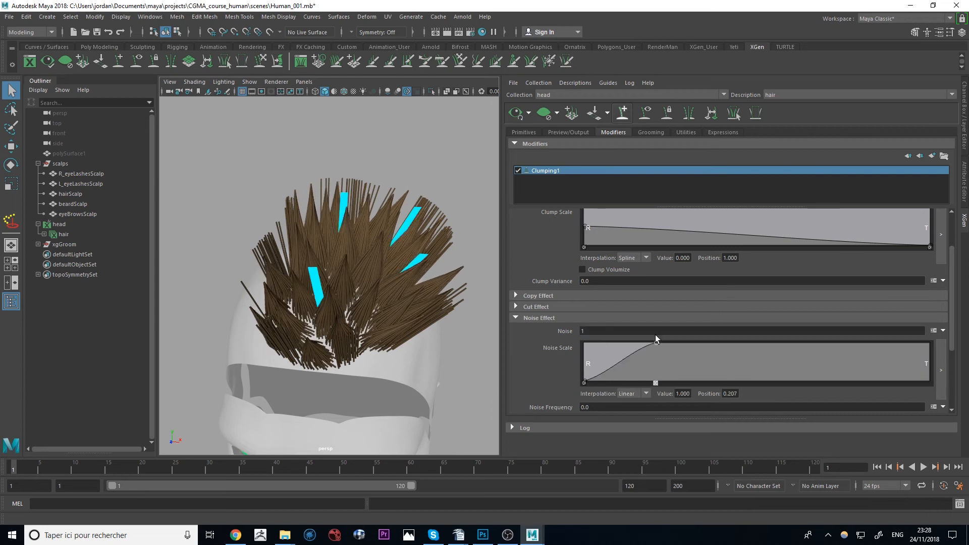
Set the Noise Frequency of Clumping1 to 10 and inspect the clumps up close from several angles
click(611, 407)
text(10)
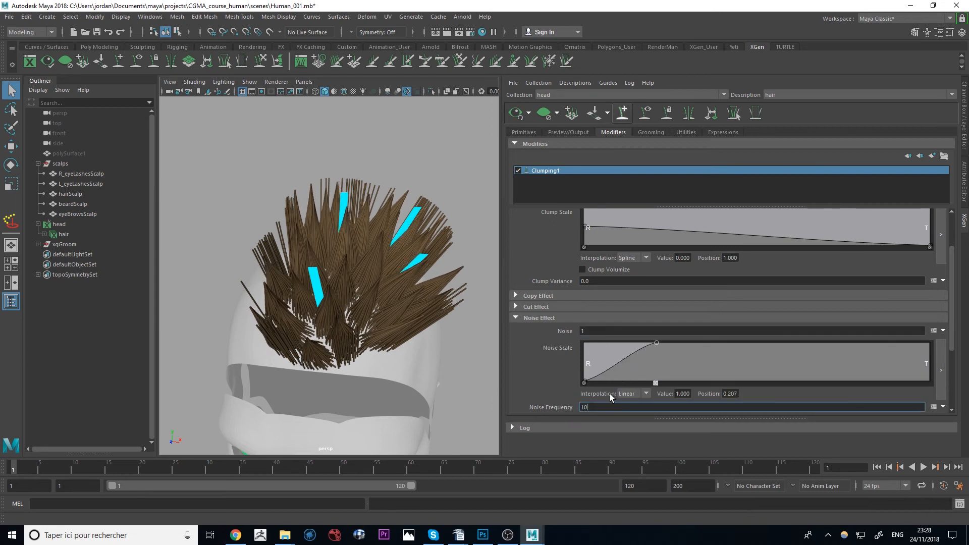
key(Return)
scroll(444, 333, up, 10)
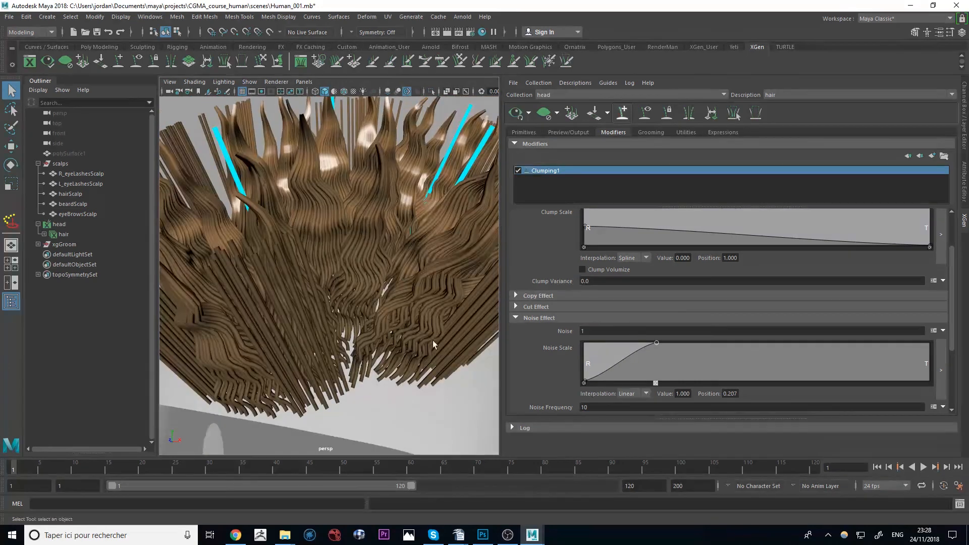
scroll(361, 244, down, 5)
scroll(562, 315, down, 4)
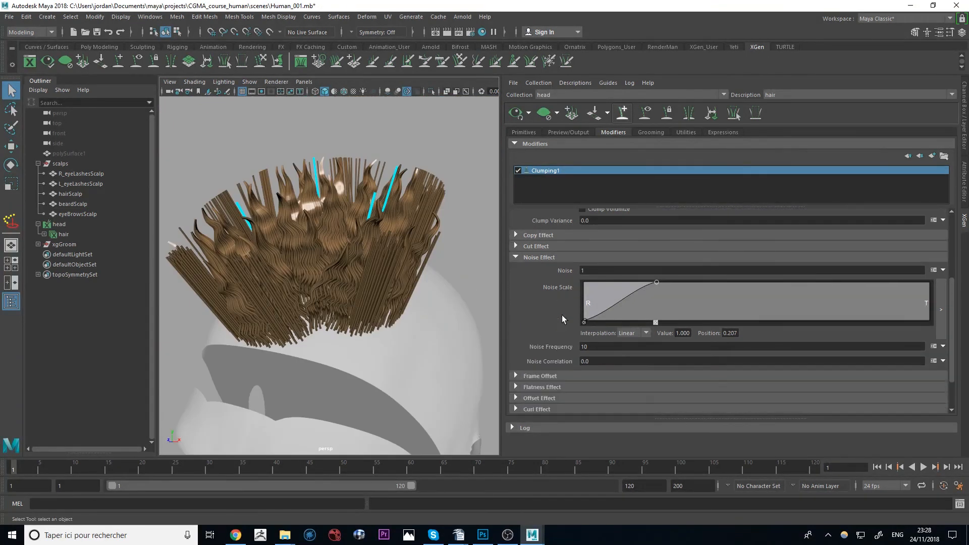
scroll(405, 271, up, 4)
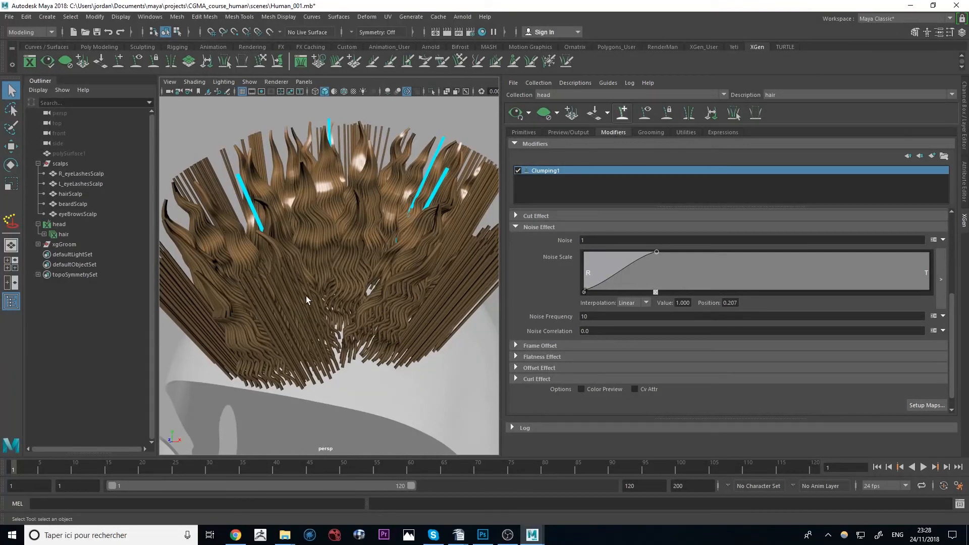
scroll(561, 349, down, 1)
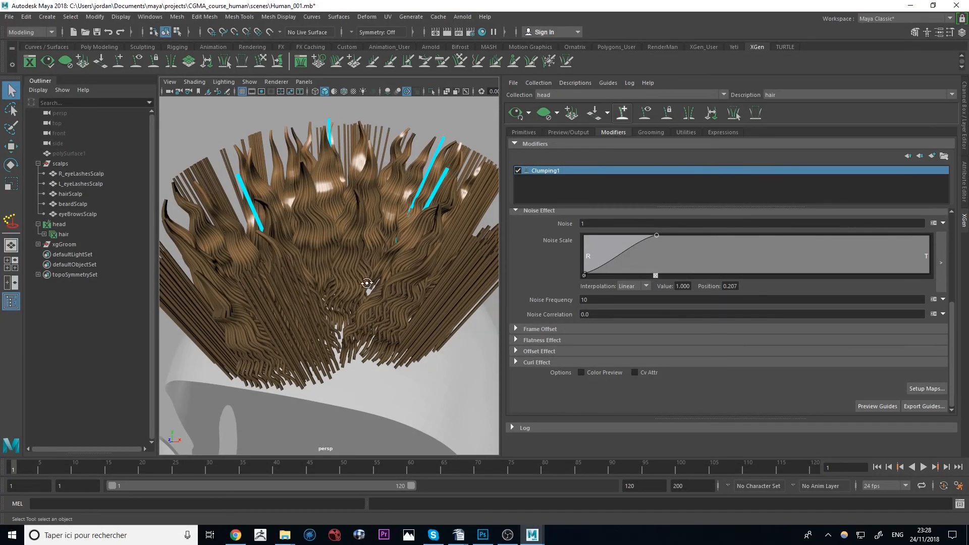
alt+drag(360, 277, 264, 168)
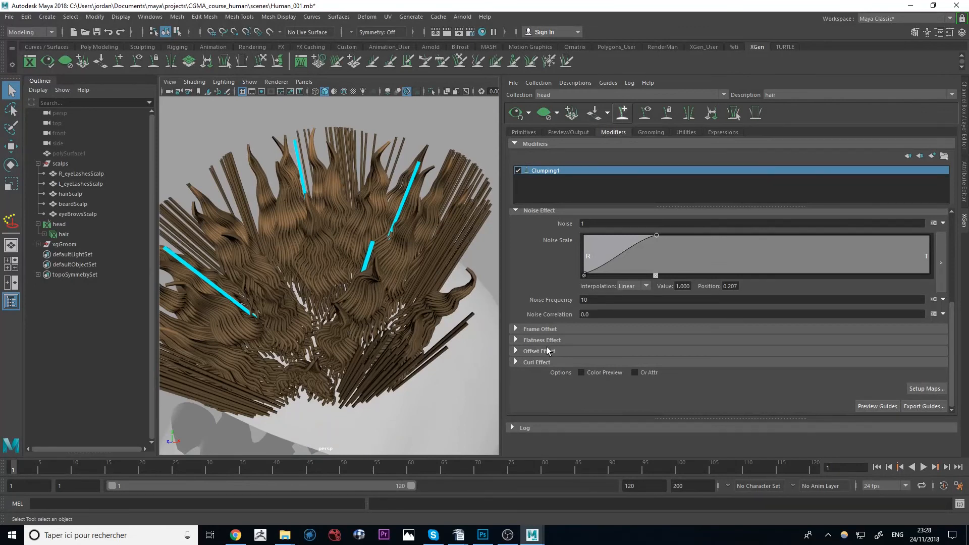
Reveal the Curl Effect settings, turn on Color Preview for Clumping1 and inspect the individual clumps
click(537, 363)
scroll(606, 333, down, 2)
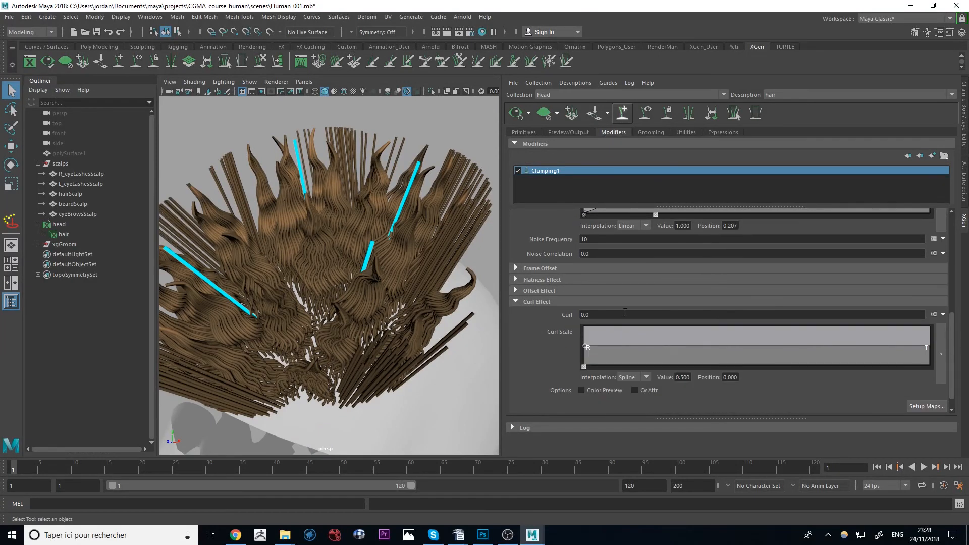
mouse_move(364, 323)
alt+mouse_down()
mouse_move(354, 314)
mouse_move(409, 334)
mouse_move(317, 337)
mouse_move(373, 337)
alt+mouse_up()
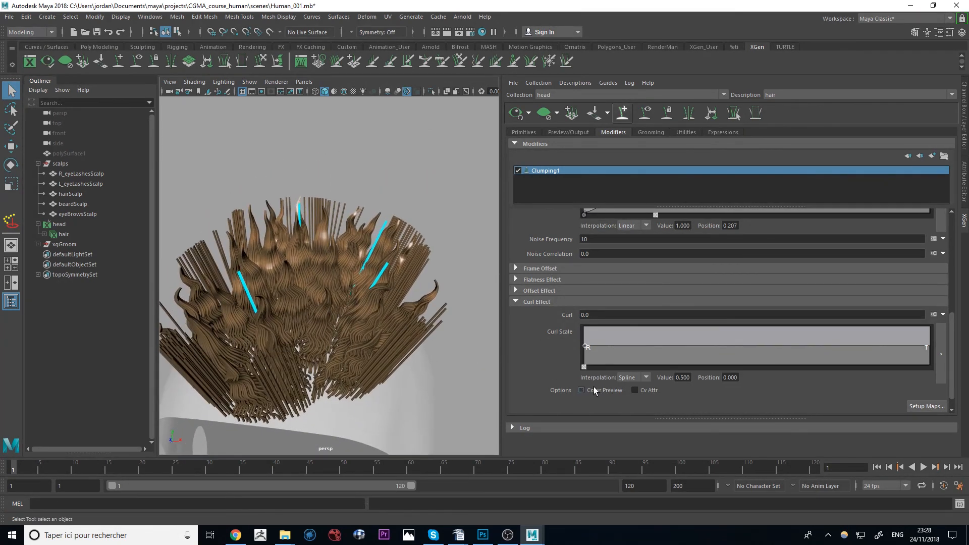
click(597, 389)
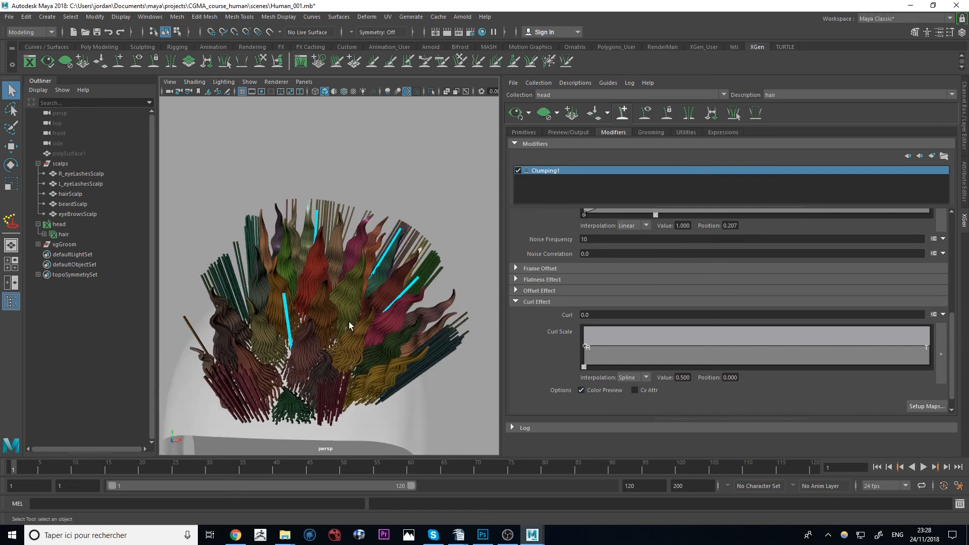
alt+right_drag(349, 326, 387, 352)
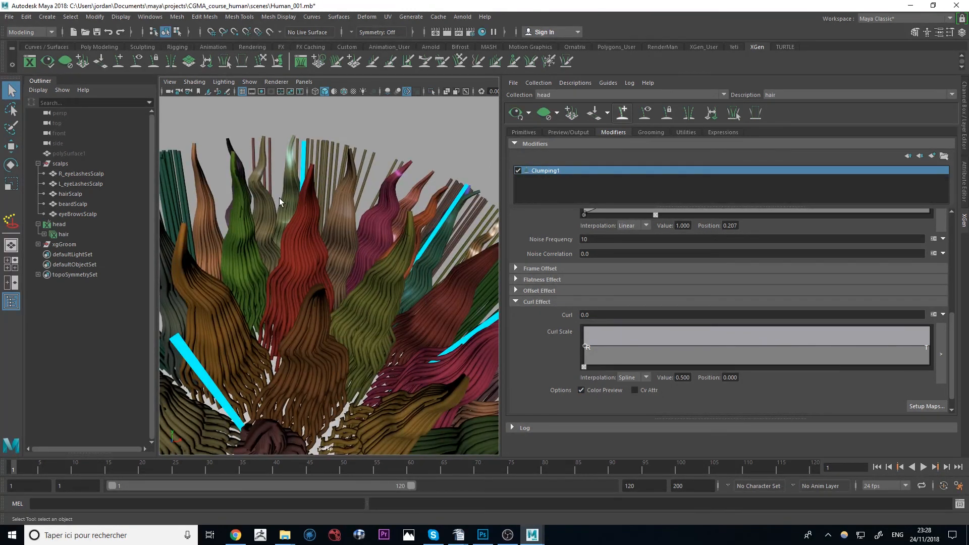
alt+right_drag(331, 240, 314, 189)
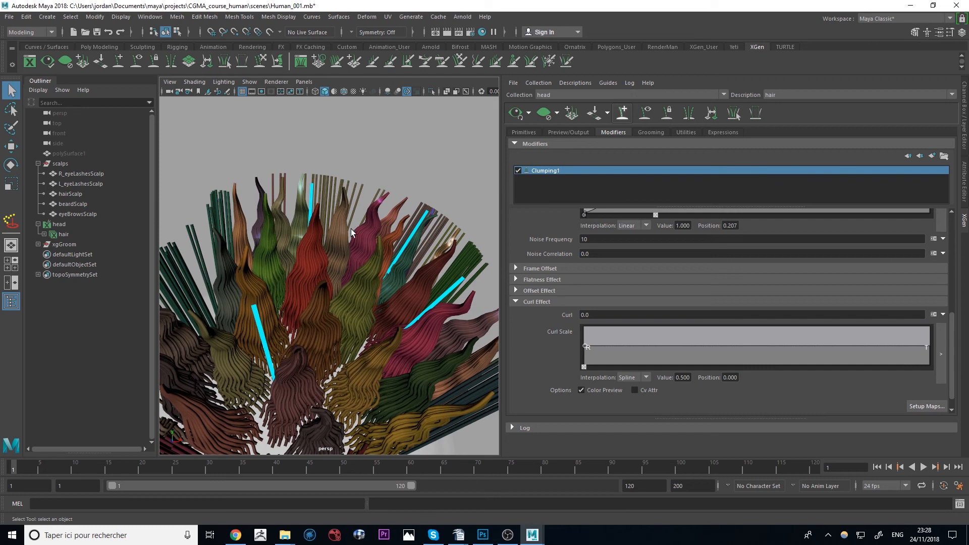
Set the Noise of the Clumping1 modifier to 0
scroll(565, 293, up, 3)
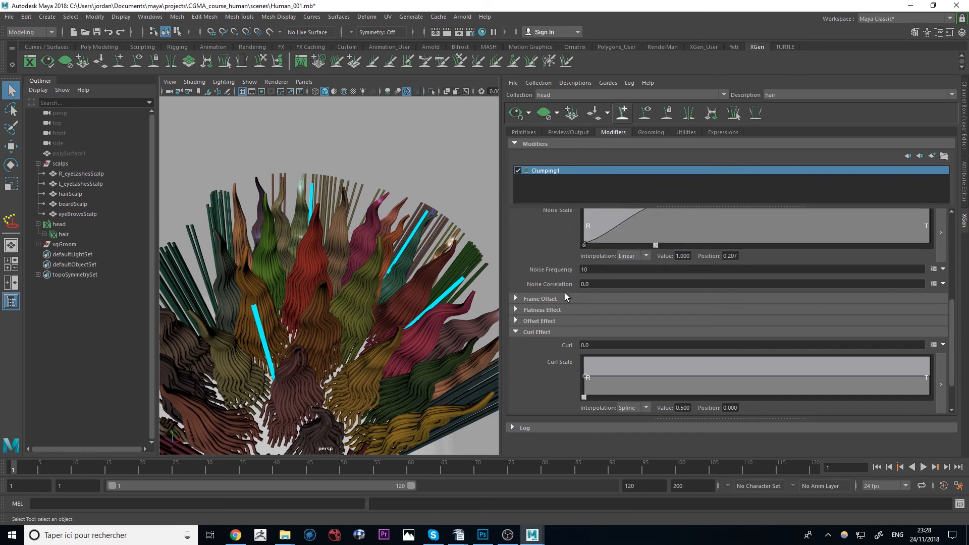
alt+right_drag(383, 259, 328, 255)
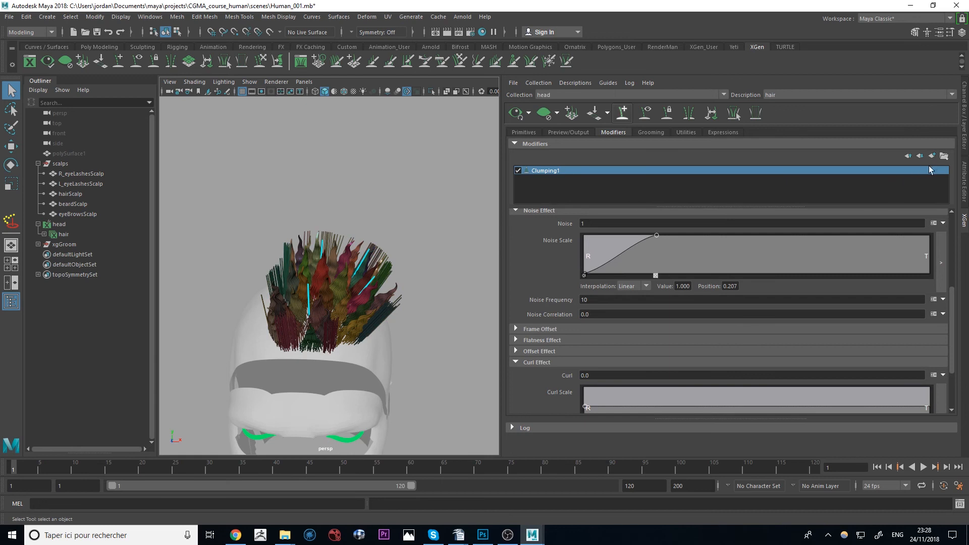
scroll(600, 382, down, 1)
scroll(556, 300, up, 2)
drag(589, 255, 551, 250)
text(0)
key(Return)
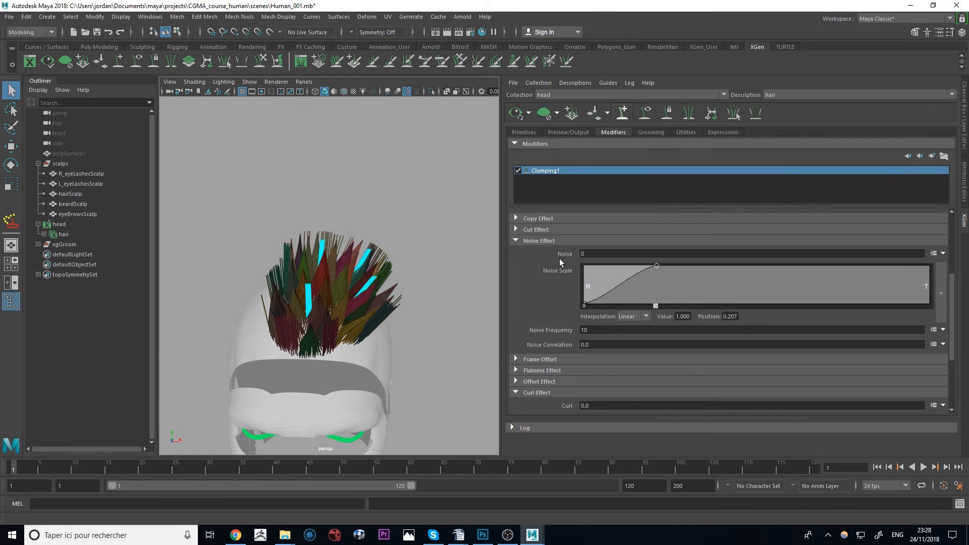
Add a Cut modifier to the hair description and set its Amount to rand(0.0,0.7)
click(932, 156)
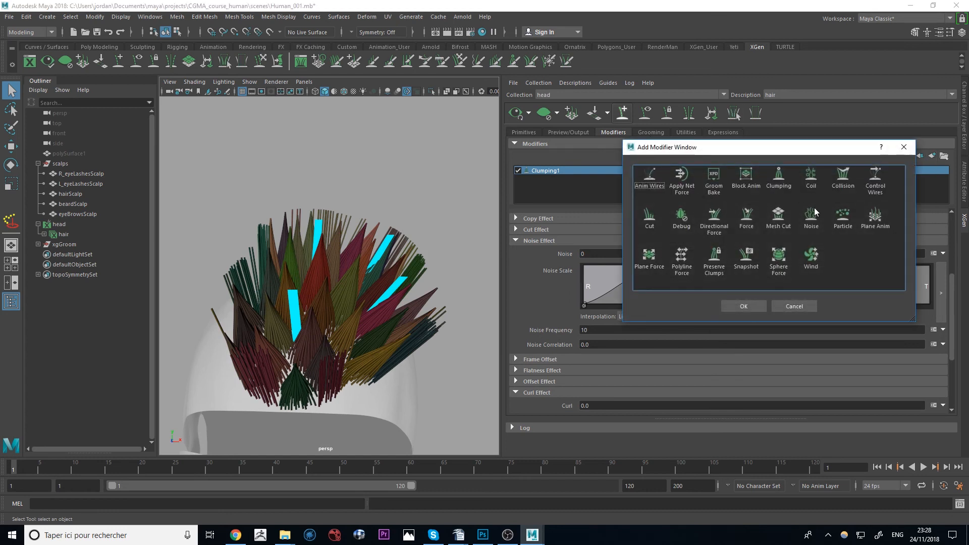
click(649, 217)
click(743, 307)
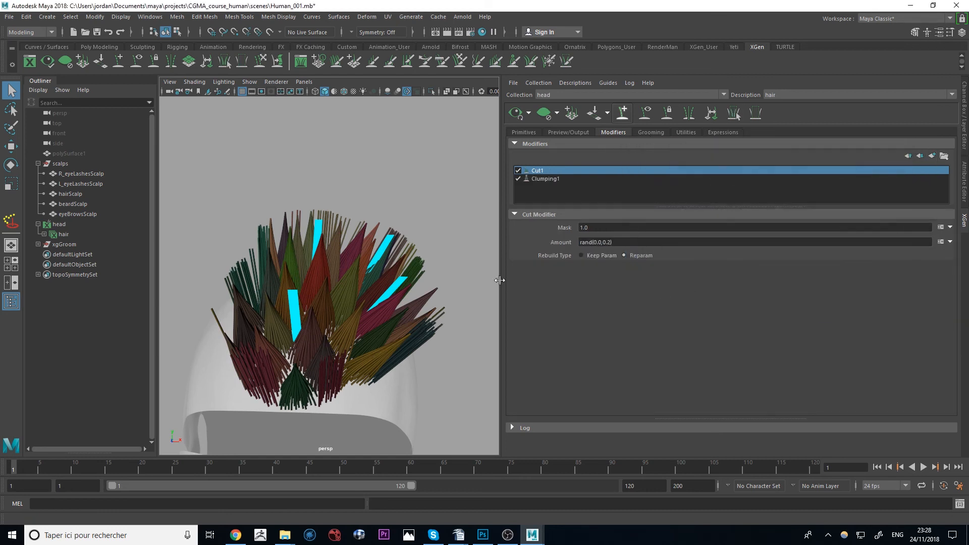
scroll(450, 319, up, 5)
scroll(450, 319, down, 1)
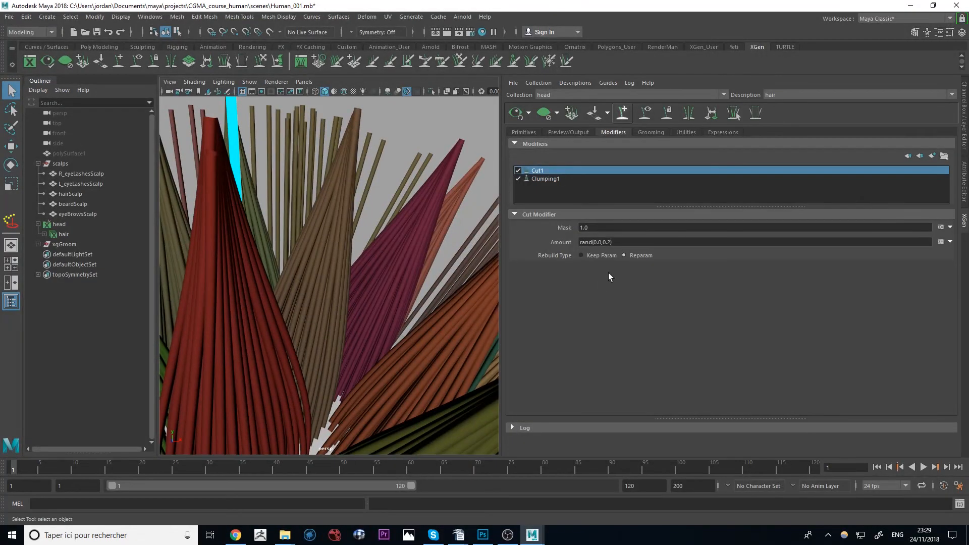
click(610, 243)
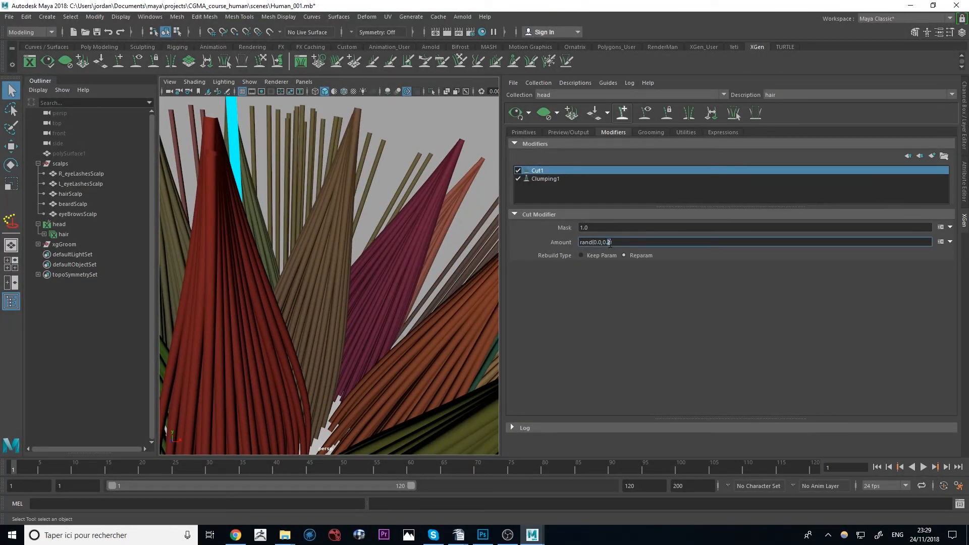
text(7)
key(Return)
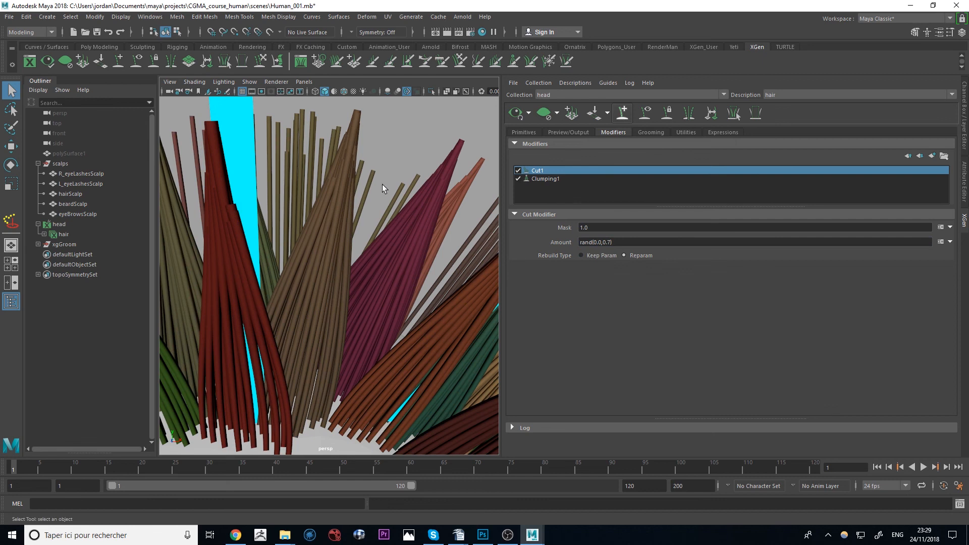
Raise the tip point of Clumping1's Clump Scale ramp to about 0.211 and inspect the cut hair tips
click(548, 180)
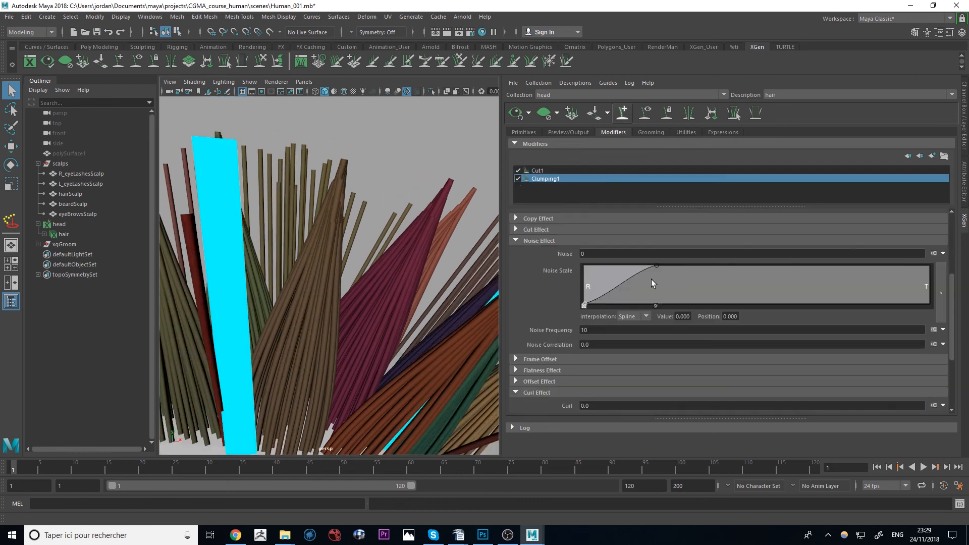
scroll(826, 273, up, 3)
click(930, 286)
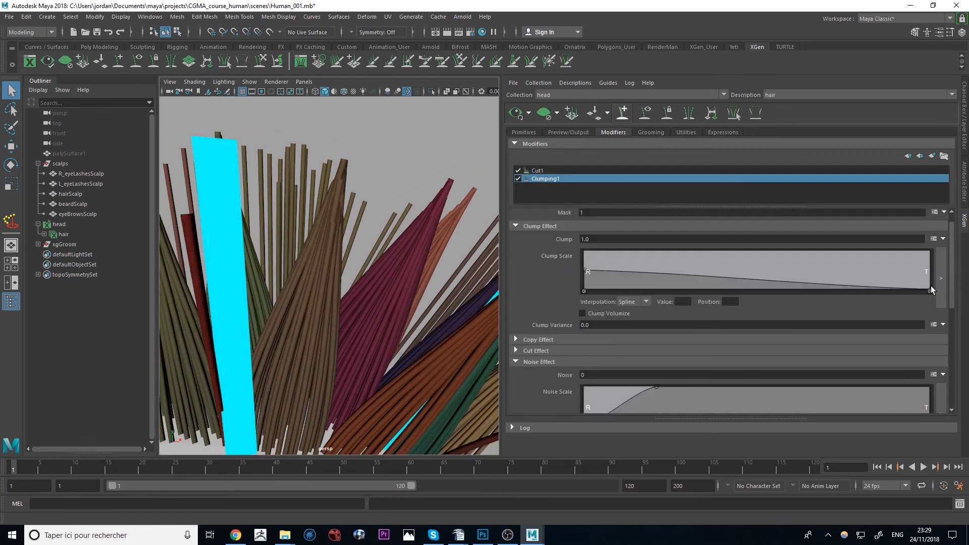
drag(929, 286, 931, 279)
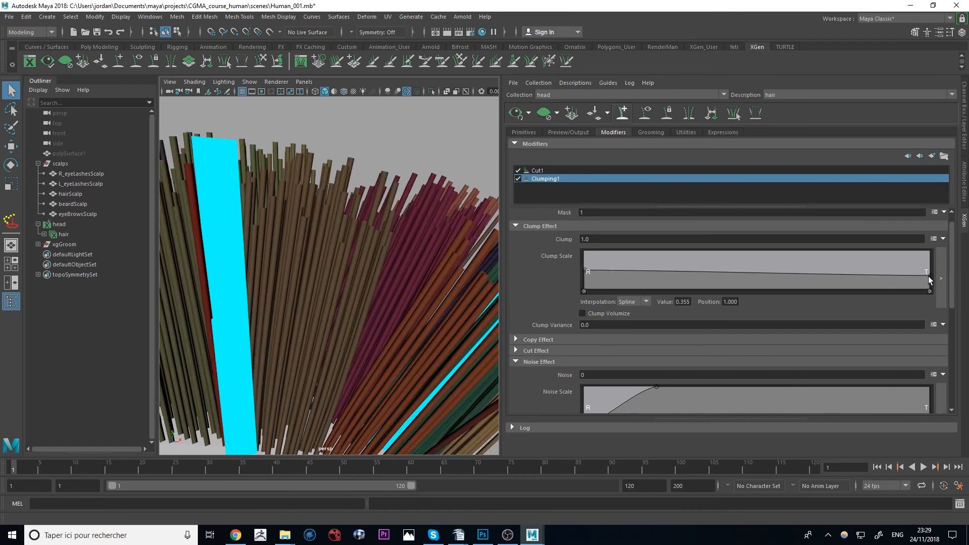
drag(930, 276, 931, 282)
alt+drag(280, 214, 270, 235)
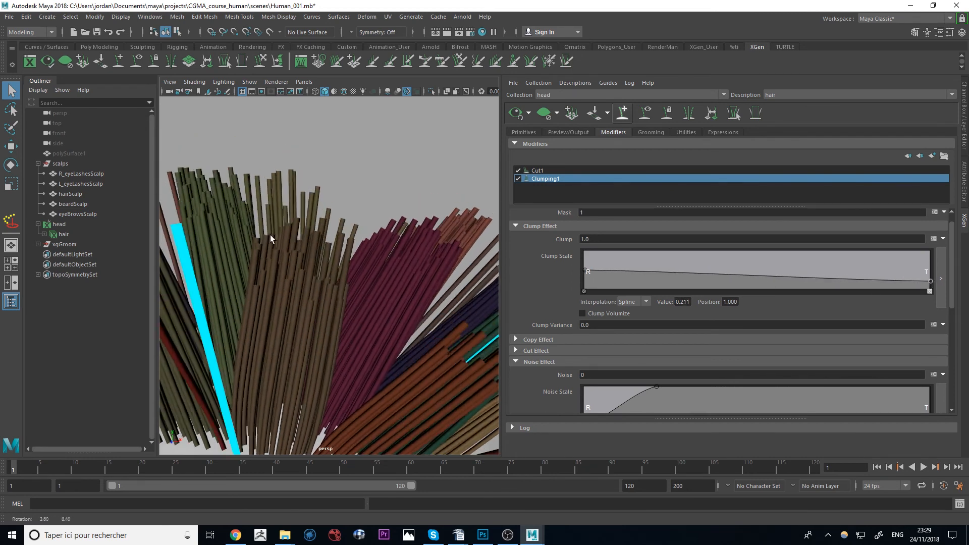
alt+right_drag(271, 235, 310, 233)
alt+drag(309, 233, 330, 238)
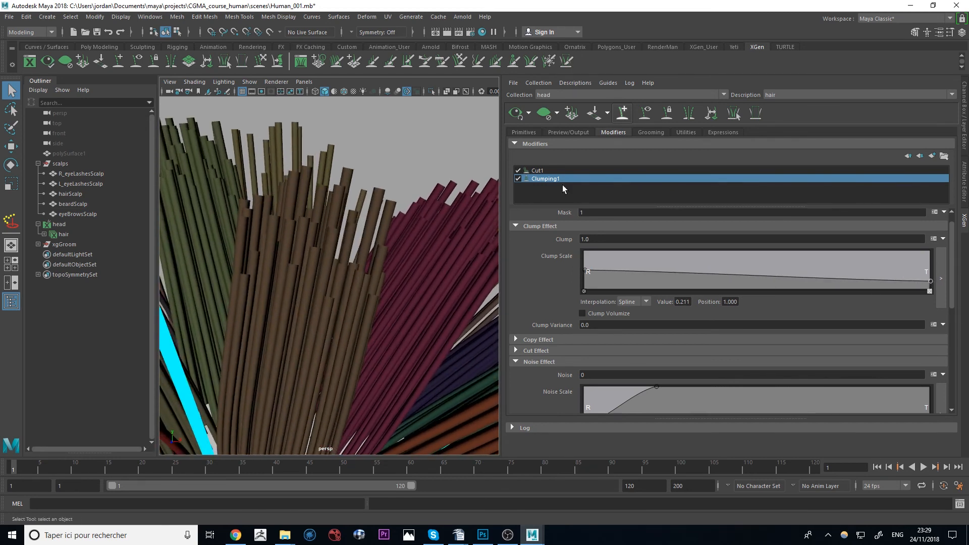
Examine the Cut1 modifier's Amount expression and switch the modifier off and on to compare the hair tips
click(539, 170)
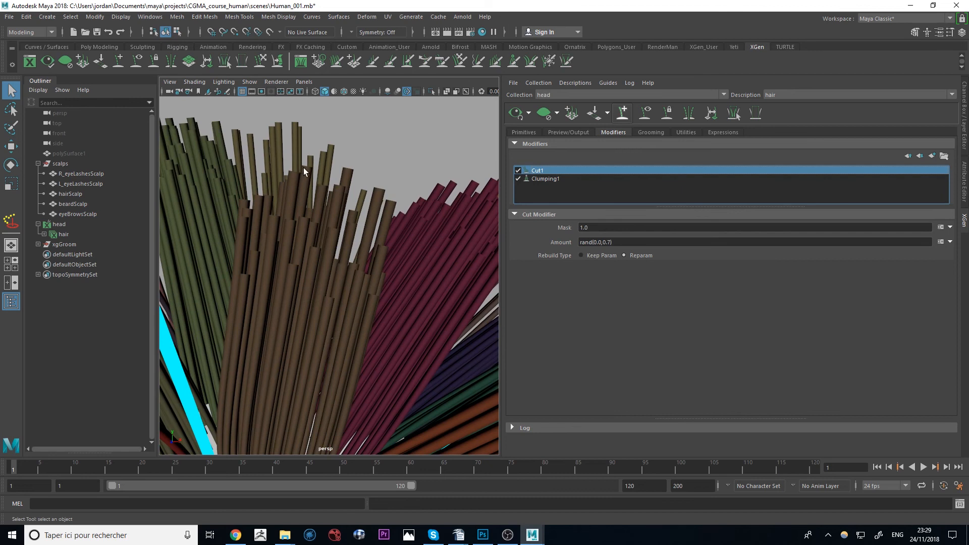
click(519, 171)
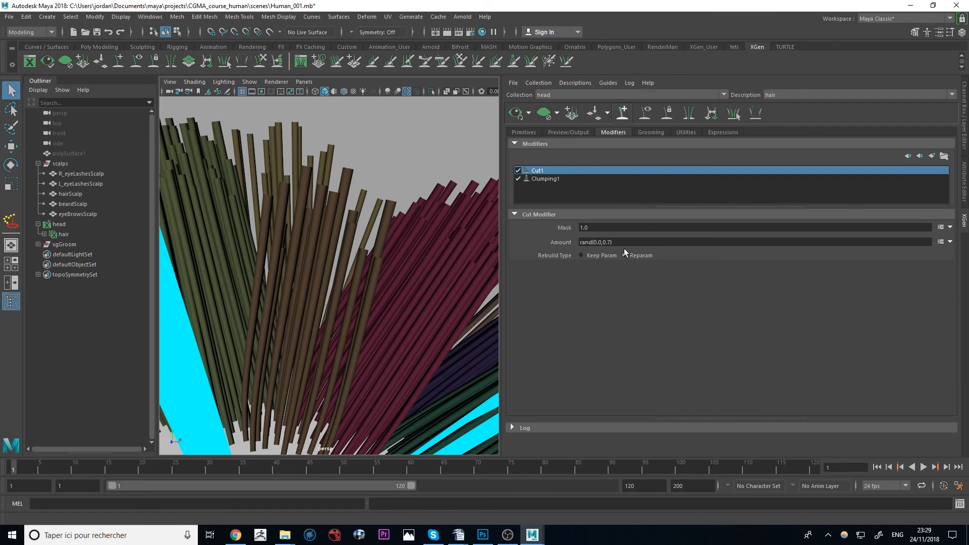
click(605, 242)
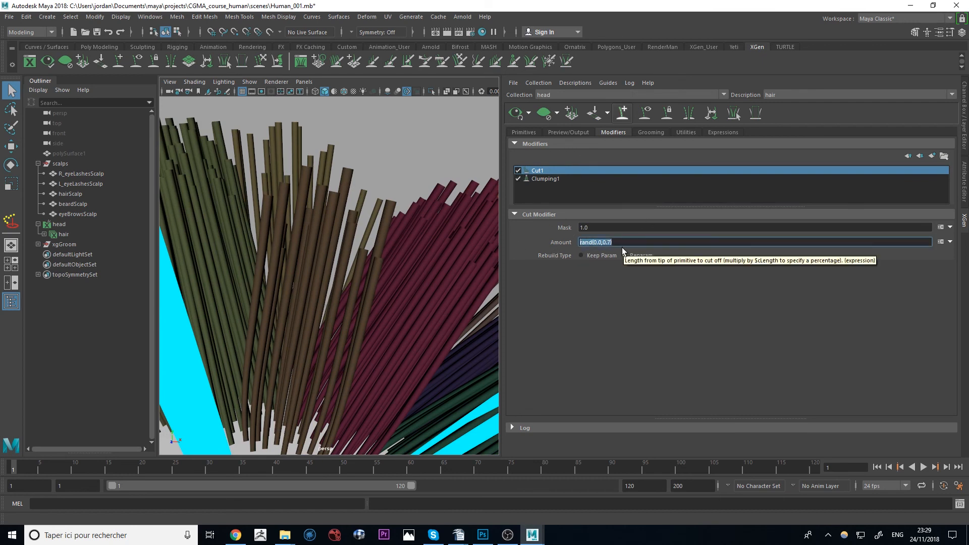
click(595, 243)
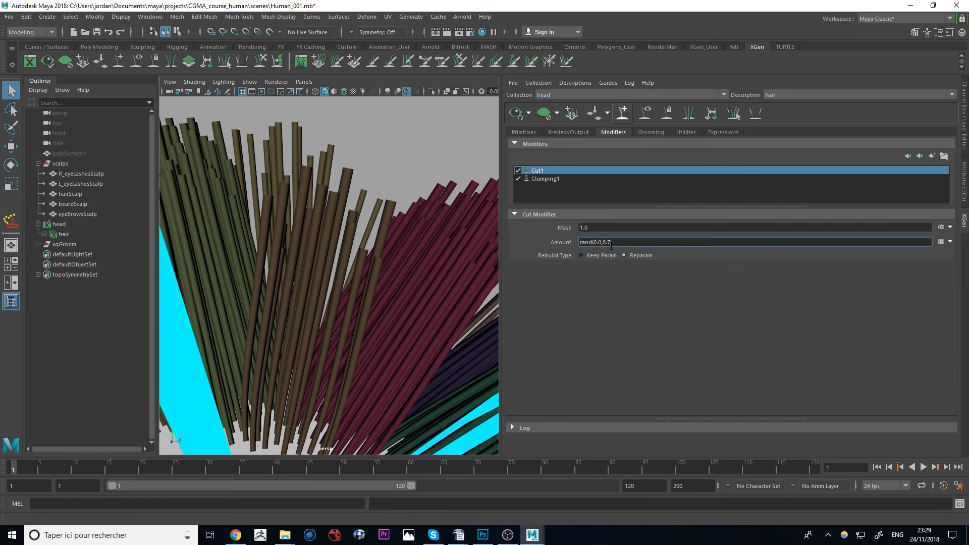
click(518, 171)
click(518, 172)
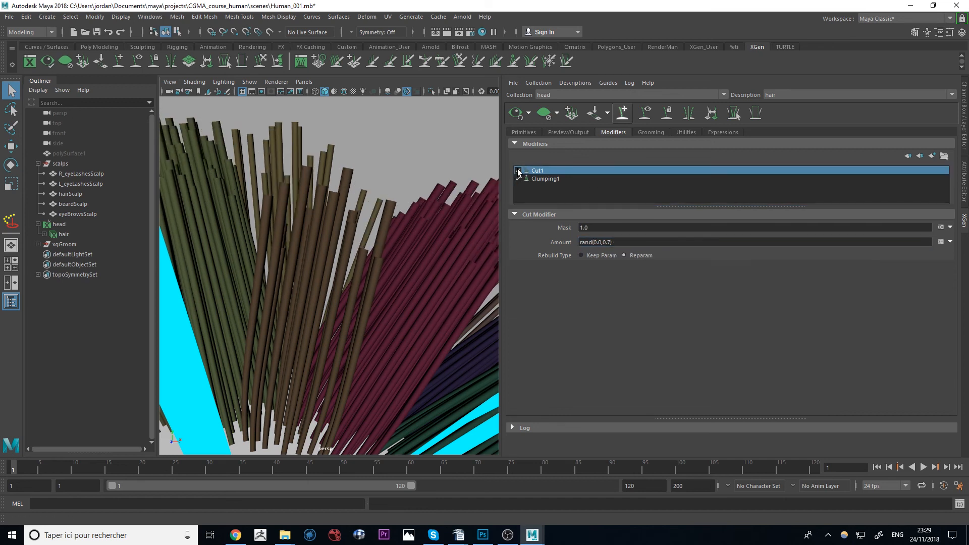
click(518, 171)
click(518, 171)
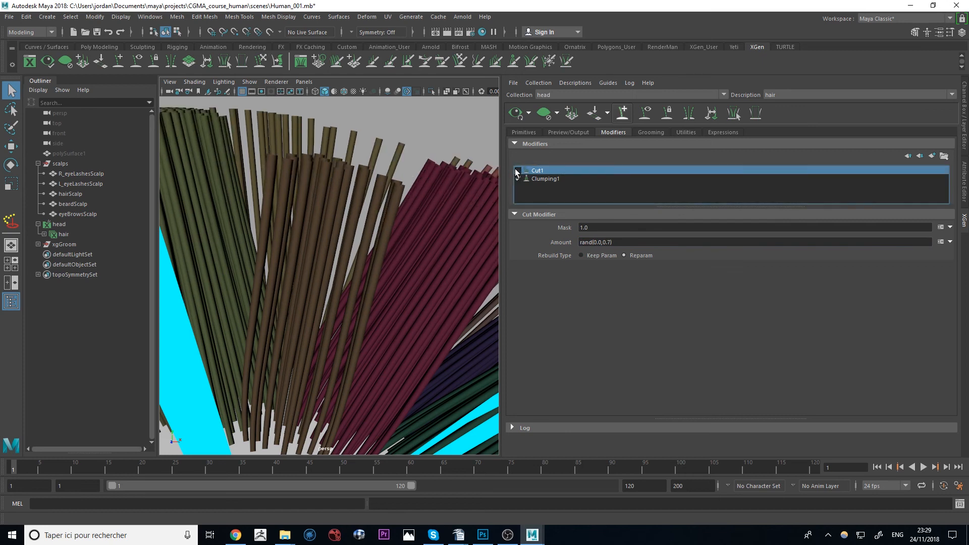
Add a Noise modifier to the hair description and inspect its effect on the strands
click(931, 156)
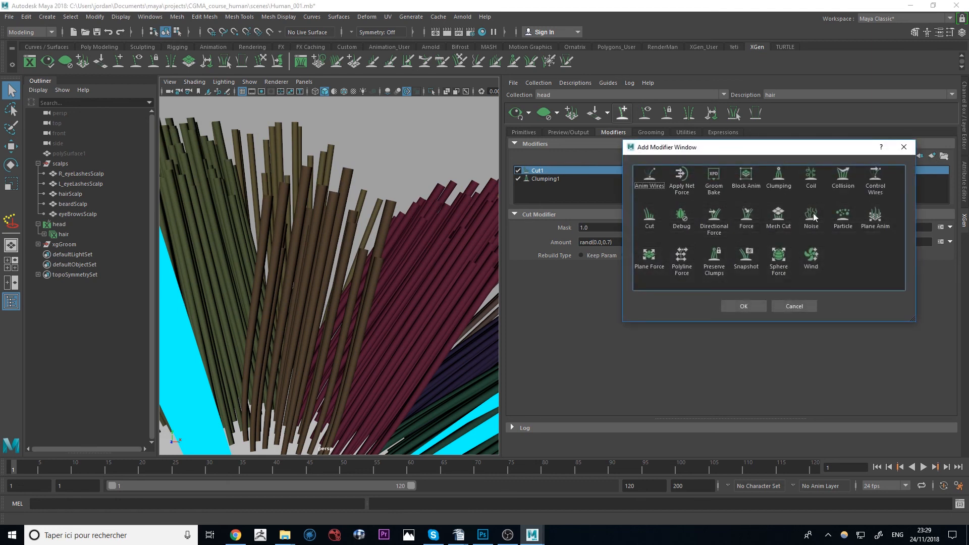
click(812, 217)
click(744, 307)
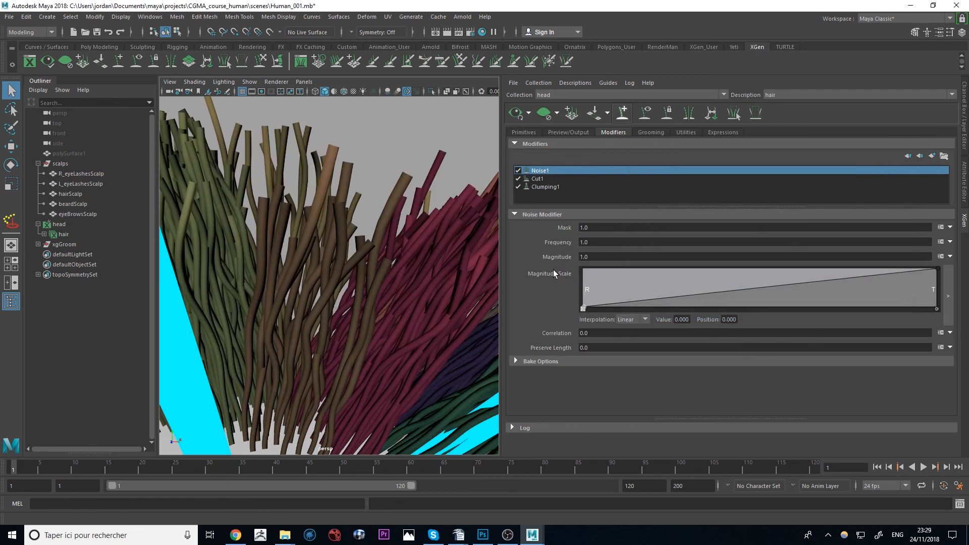
scroll(437, 264, down, 10)
scroll(354, 274, up, 10)
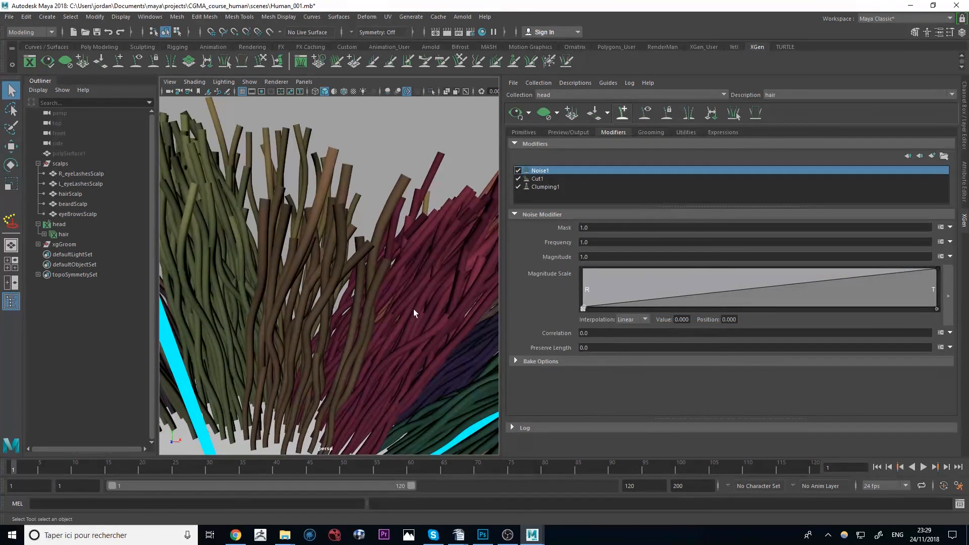
Try a point at about value 0.447, position 0.287 on Noise1's Magnitude Scale ramp, remove it and inspect the clumps
mouse_move(688, 287)
mouse_down()
mouse_move(677, 271)
mouse_move(684, 289)
mouse_up()
click(684, 308)
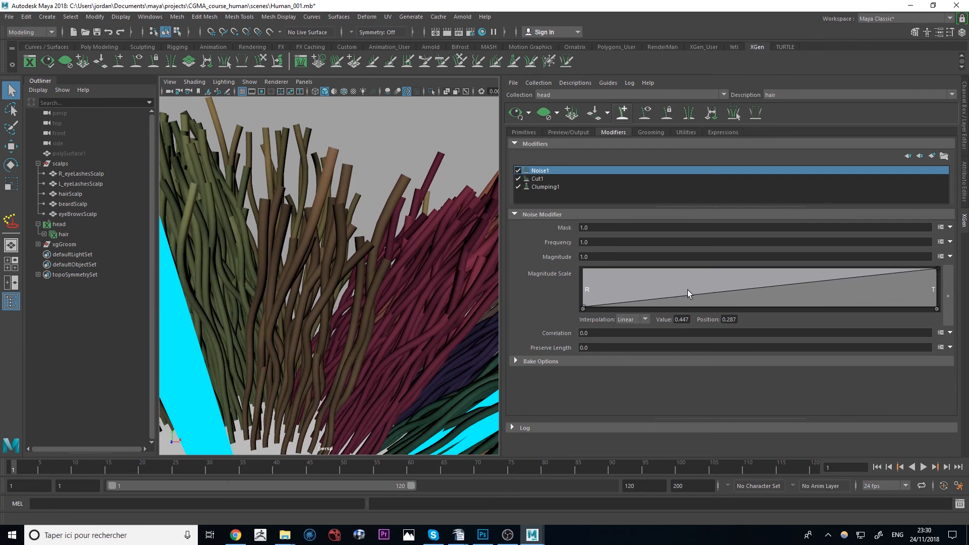
alt+drag(427, 283, 401, 270)
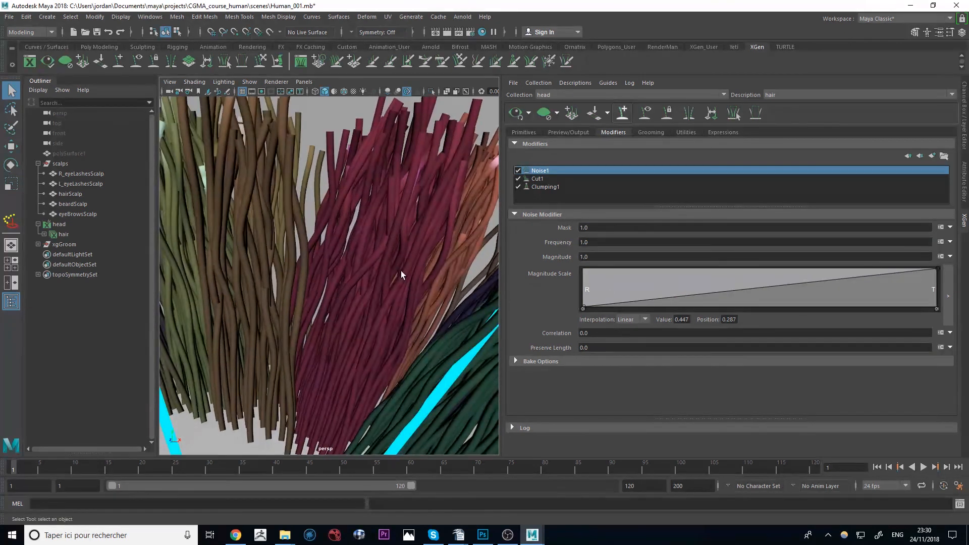
alt+right_drag(400, 271, 415, 265)
alt+right_drag(368, 340, 298, 333)
alt+drag(298, 333, 241, 329)
alt+right_drag(241, 329, 280, 327)
alt+drag(369, 326, 365, 319)
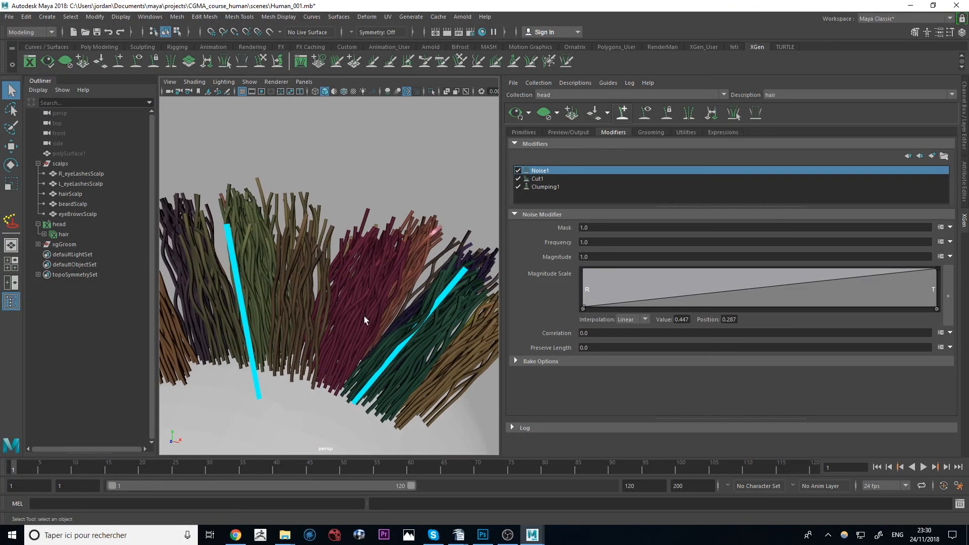
Set the Frequency of the Noise1 modifier to 5 and inspect the wavier strands up close
click(593, 243)
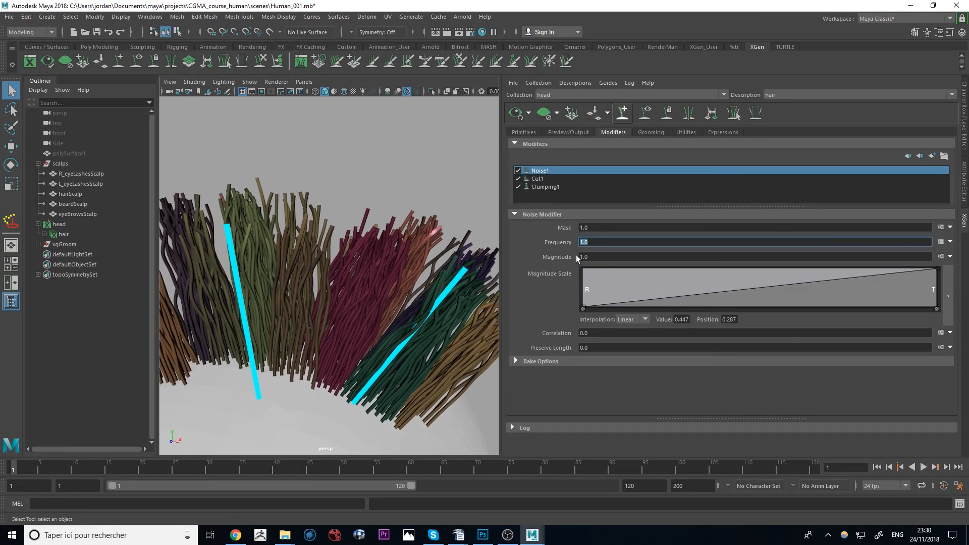
text(5)
key(Return)
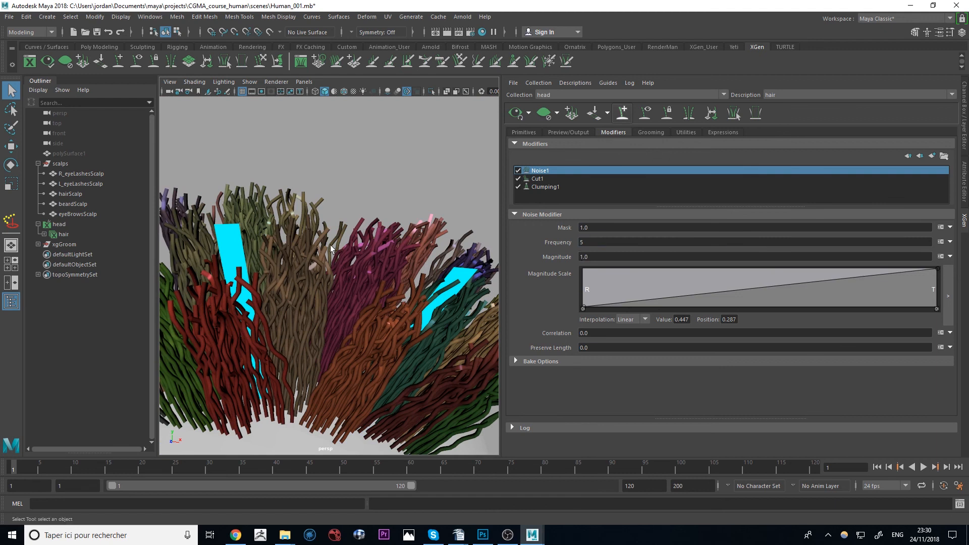
alt+right_drag(331, 249, 277, 211)
alt+middle_drag(293, 359, 326, 318)
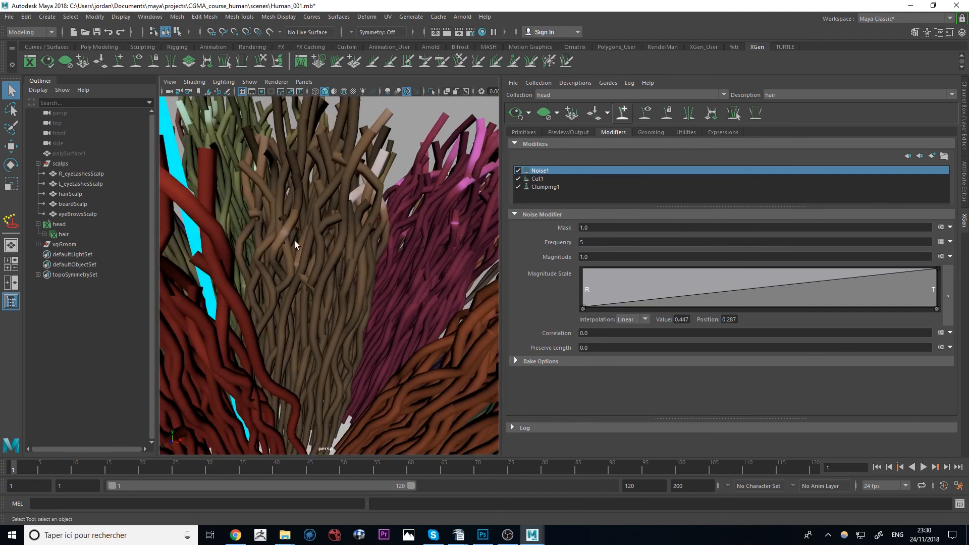
Add a point with value 1.000 at position 0.181 to Noise1's Magnitude Scale ramp and inspect the hair
scroll(295, 245, down, 5)
drag(673, 298, 649, 254)
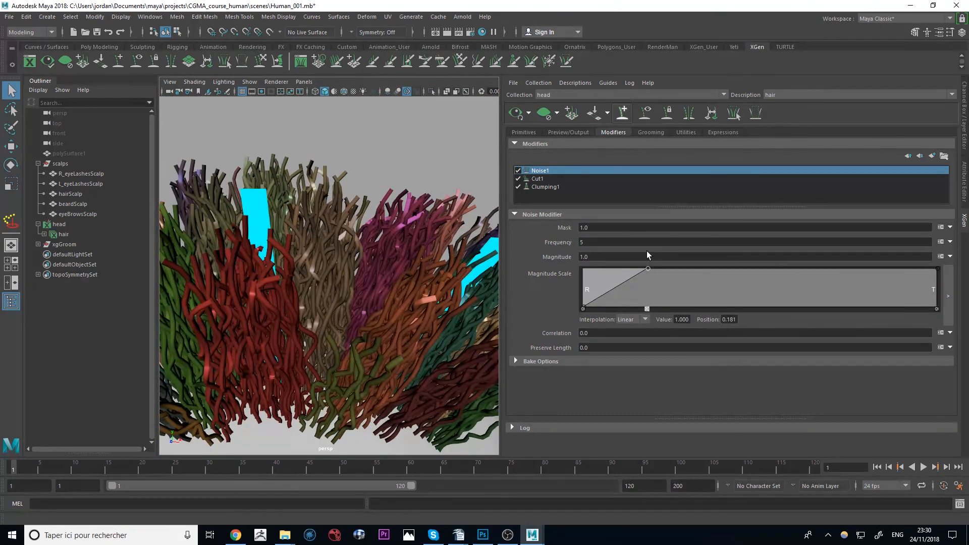
scroll(268, 222, down, 5)
alt+drag(268, 222, 368, 213)
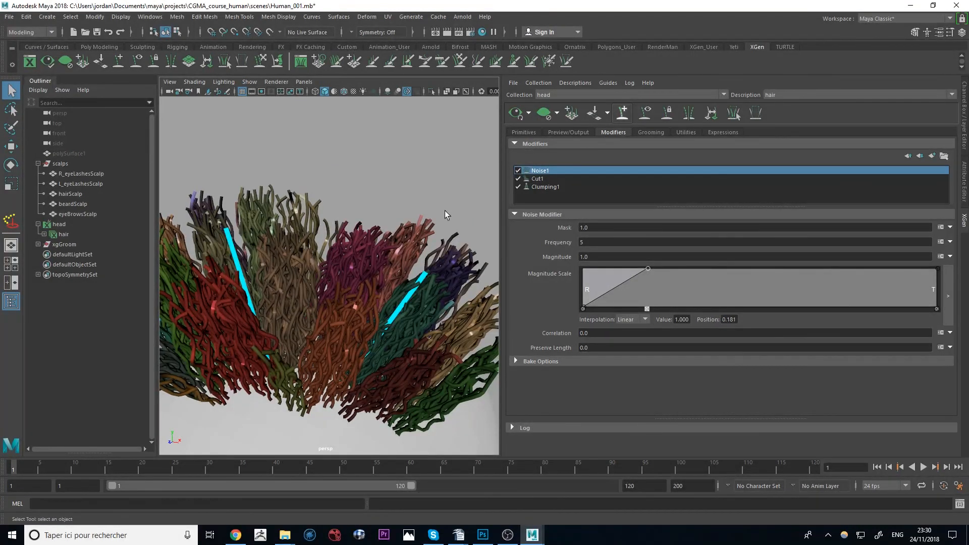
Reorder the modifier stack so Noise1 sits between Cut1 and Clumping1, and check the modifiers in the stack
drag(546, 172, 555, 180)
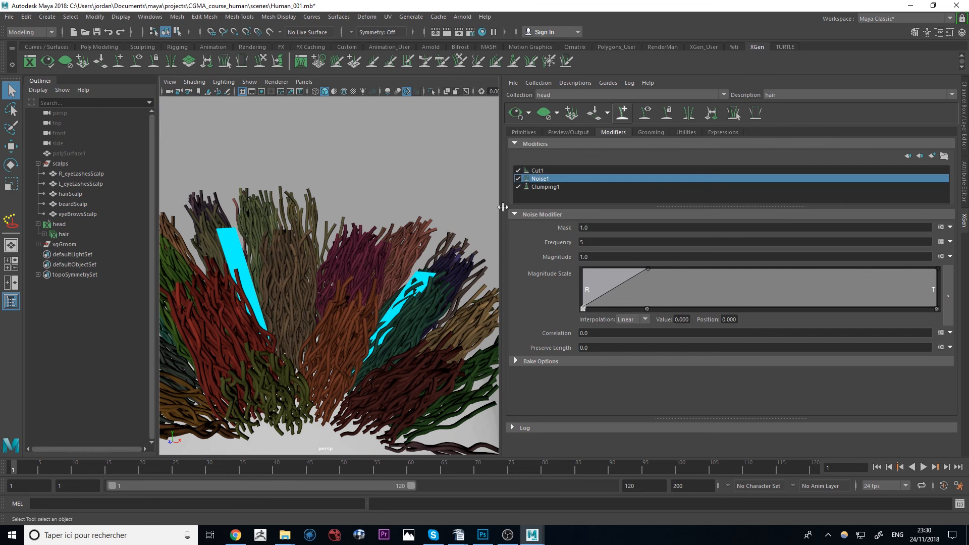
click(556, 187)
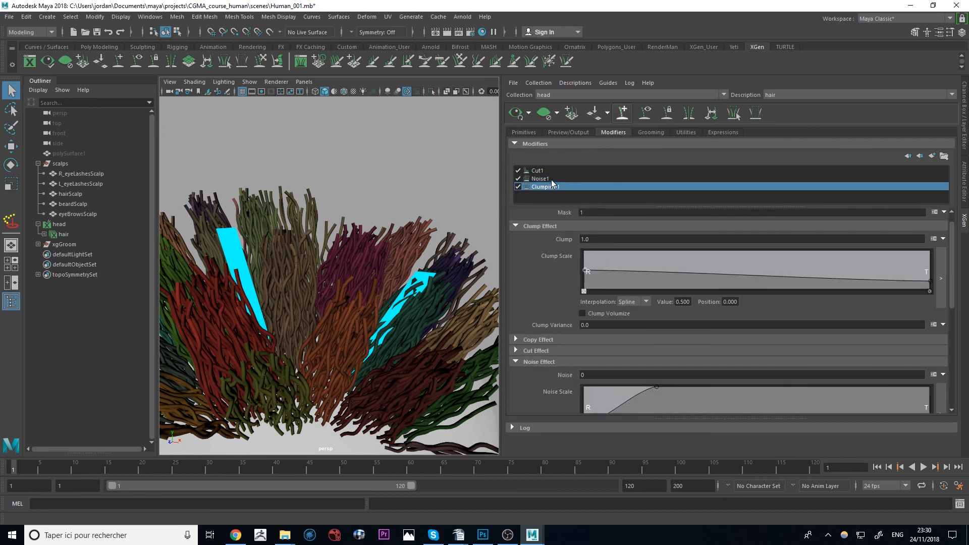
click(548, 171)
click(559, 188)
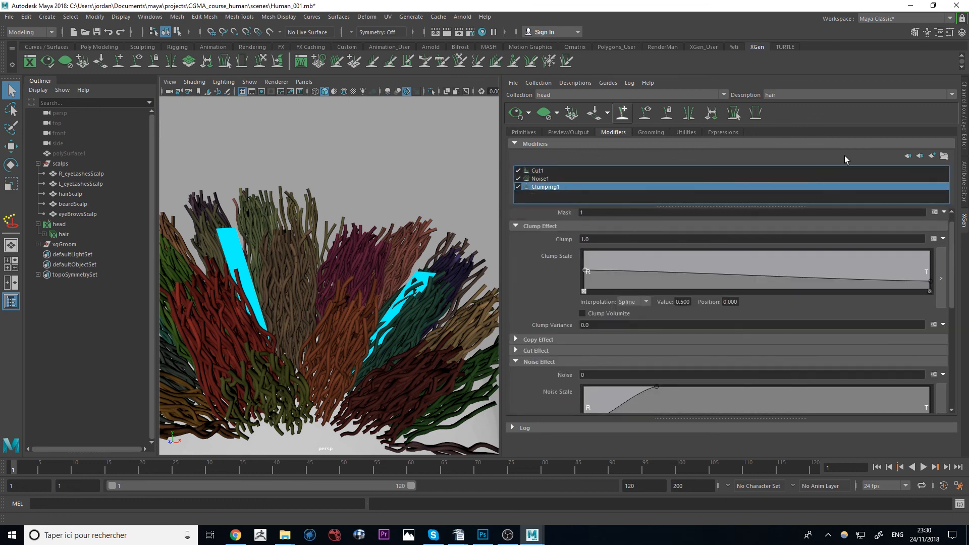
Look through the modifier types available for the hair description without adding one
click(932, 155)
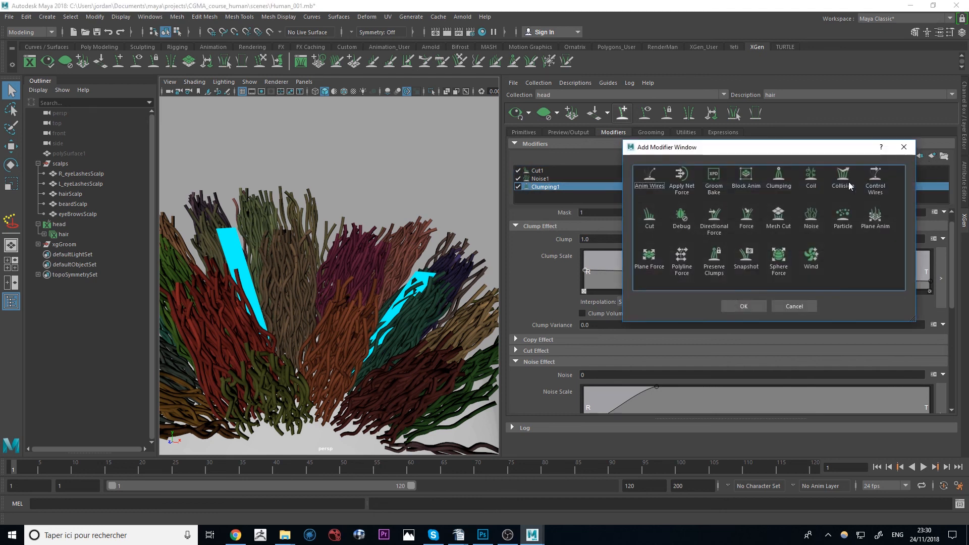
drag(739, 148, 522, 133)
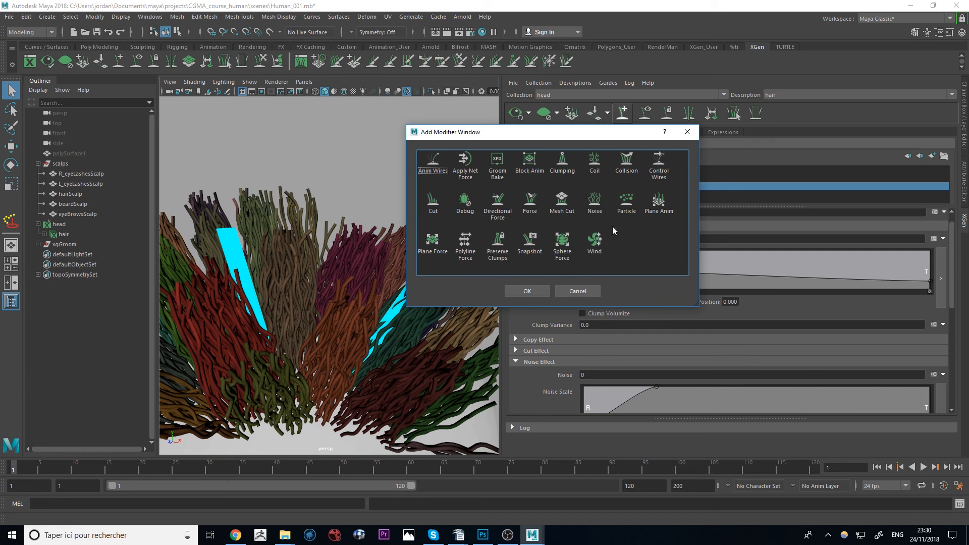
click(578, 291)
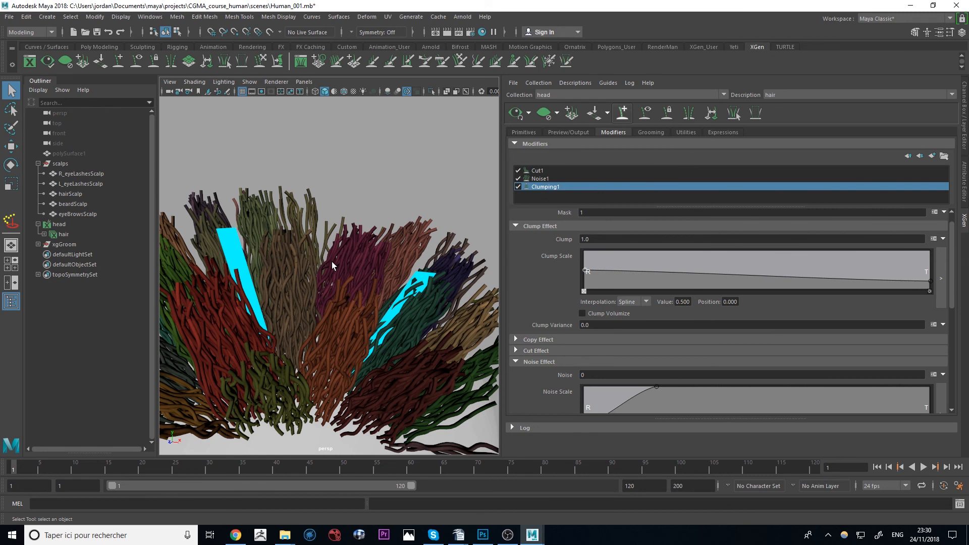
Review the Clumping1 modifier's settings from the Clump Effect through the Curl Effect
scroll(332, 261, down, 3)
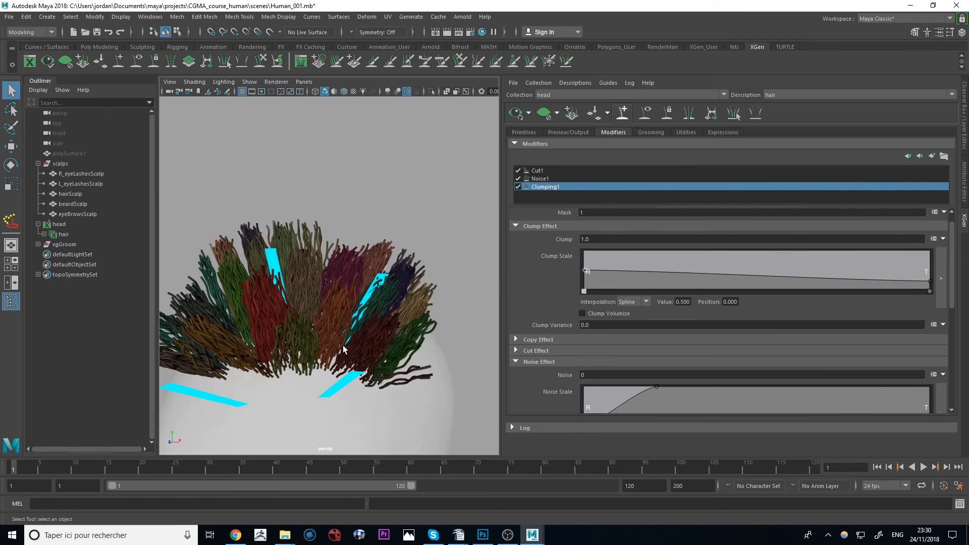
scroll(694, 237, down, 8)
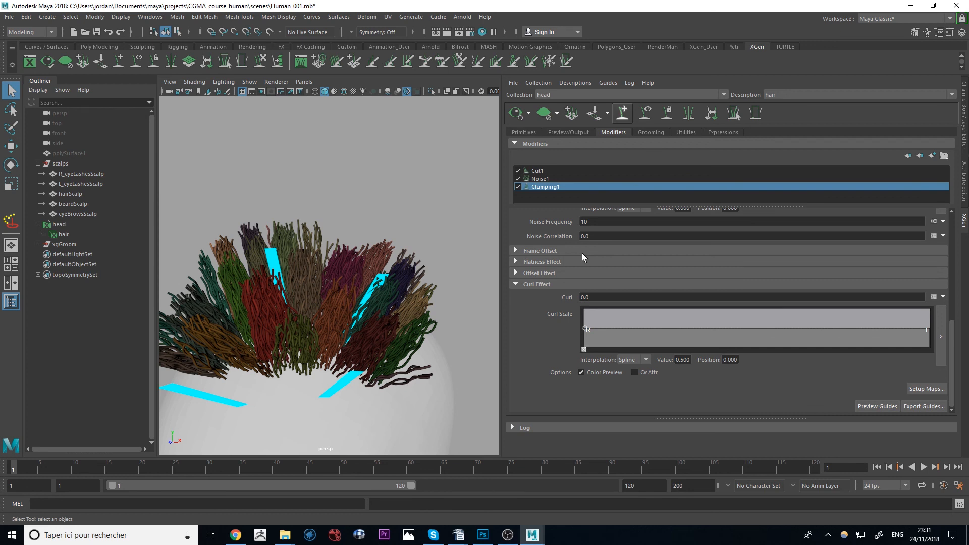
scroll(582, 253, up, 8)
scroll(565, 260, up, 2)
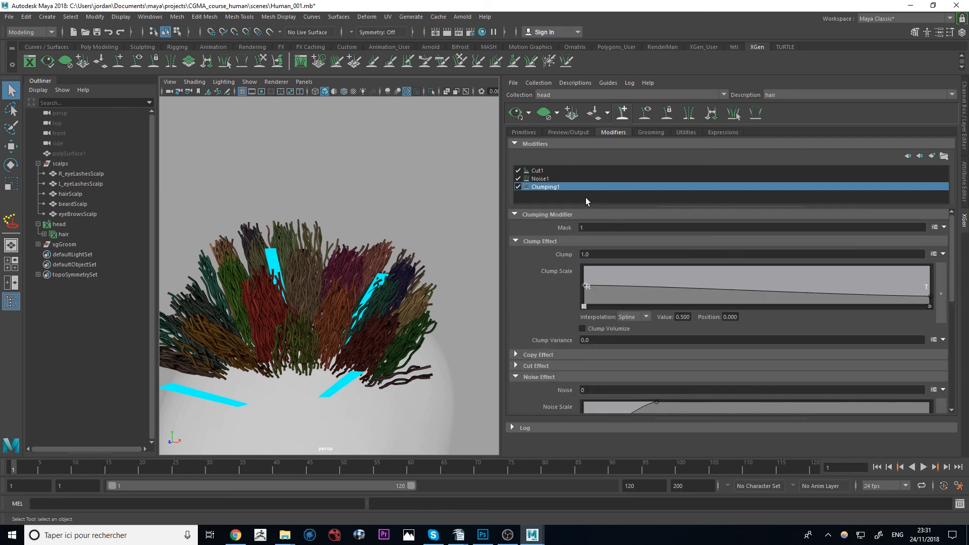
Review the hair description's generator, primitive and region attributes and examine the groom from above and from the side
click(567, 130)
click(525, 132)
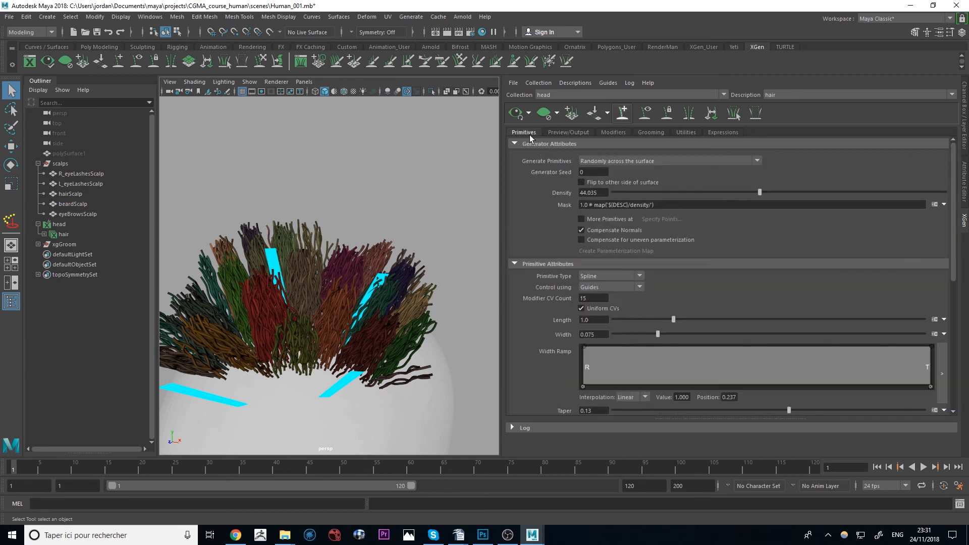
scroll(637, 283, down, 5)
scroll(637, 293, down, 5)
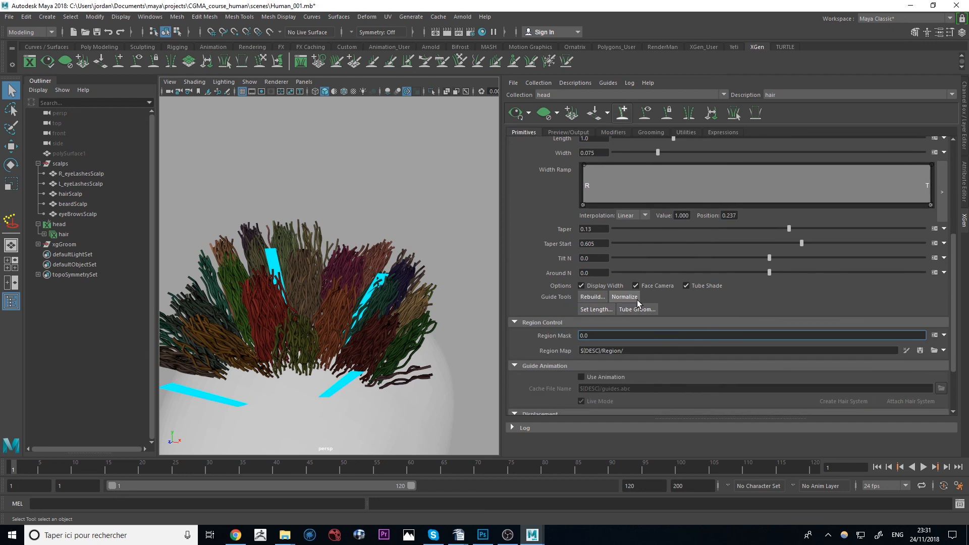
scroll(640, 301, up, 8)
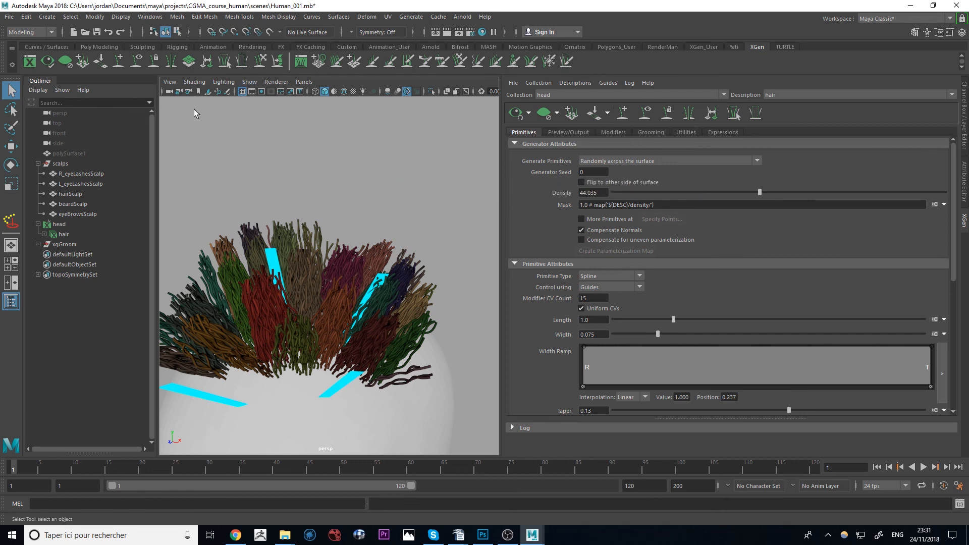
scroll(394, 240, down, 3)
alt+drag(392, 249, 392, 351)
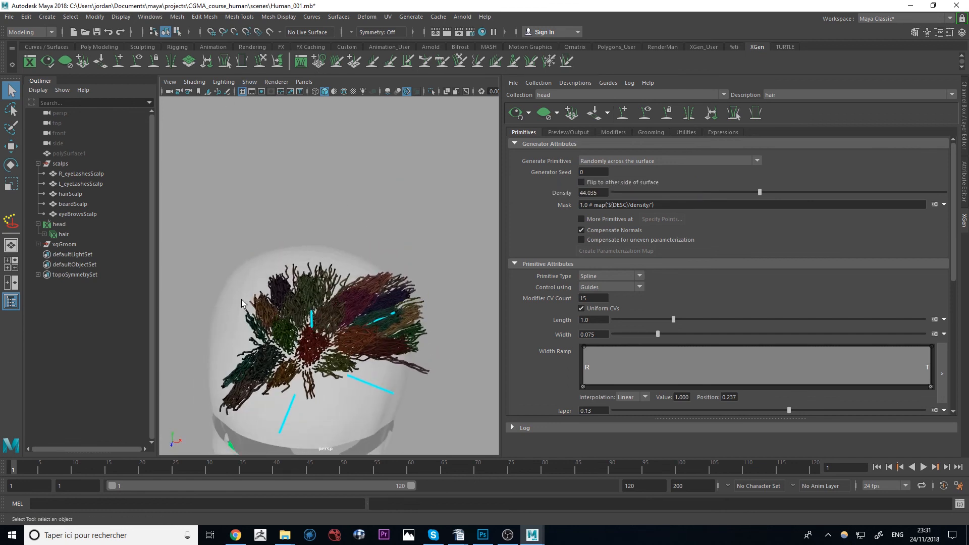
alt+drag(308, 323, 297, 277)
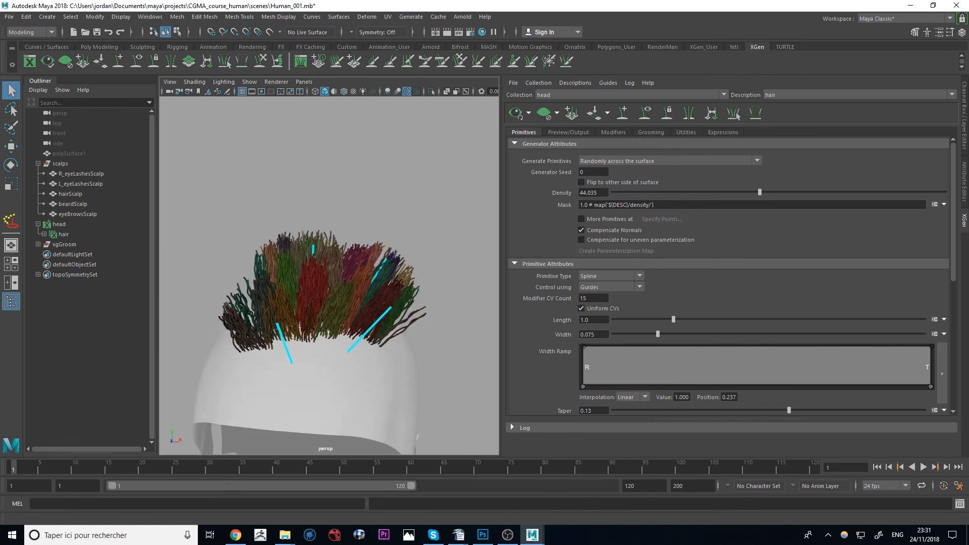